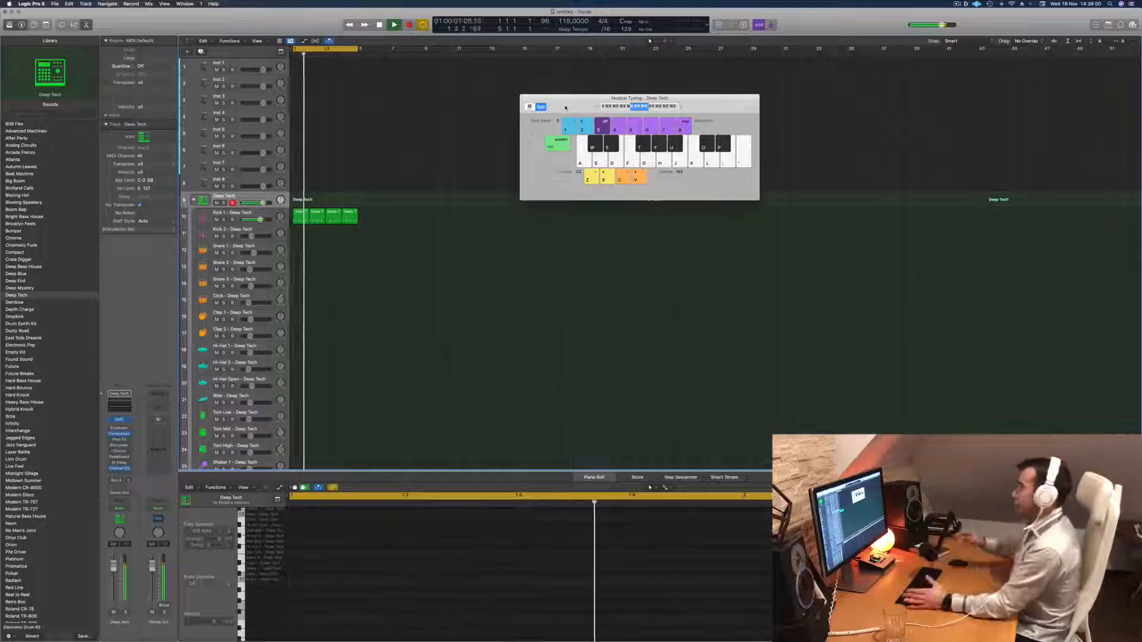
Select the Kick 1 track and its first region, and play back the kick pattern.
{"action": "key", "text": "space"}
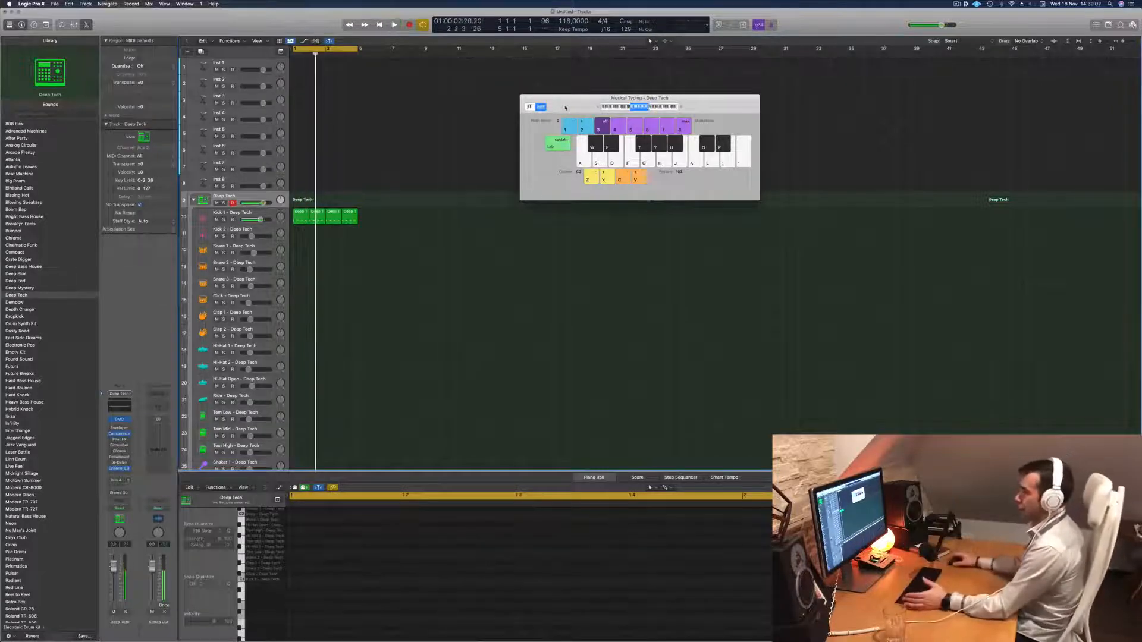
{"action": "left_click", "coordinate": [266, 214]}
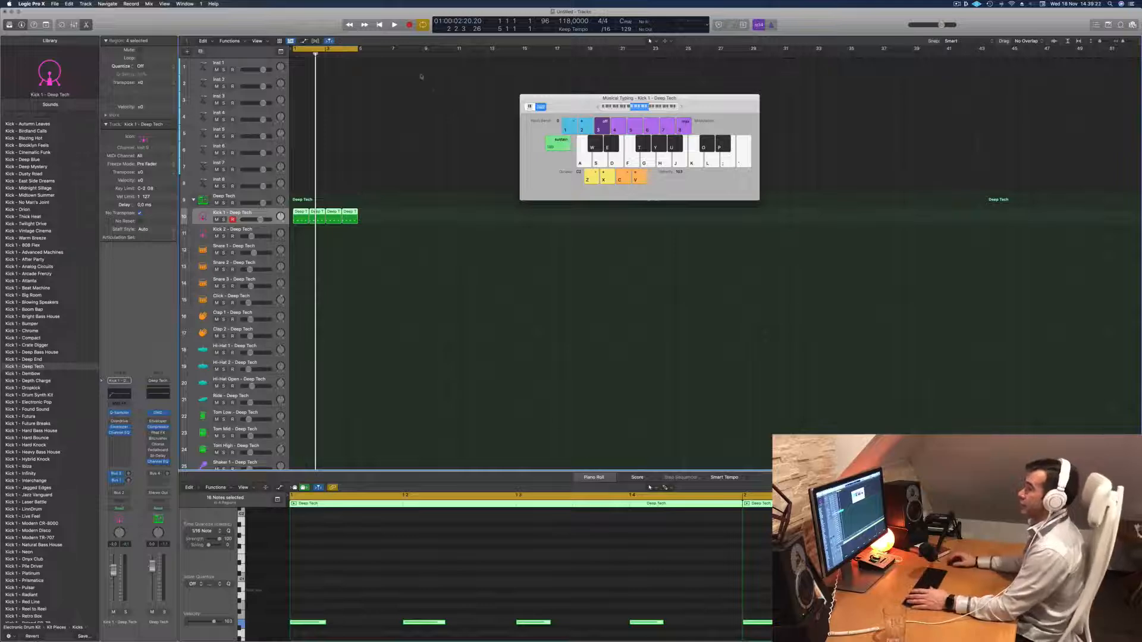
{"action": "key", "text": "space"}
{"action": "left_click", "coordinate": [445, 239]}
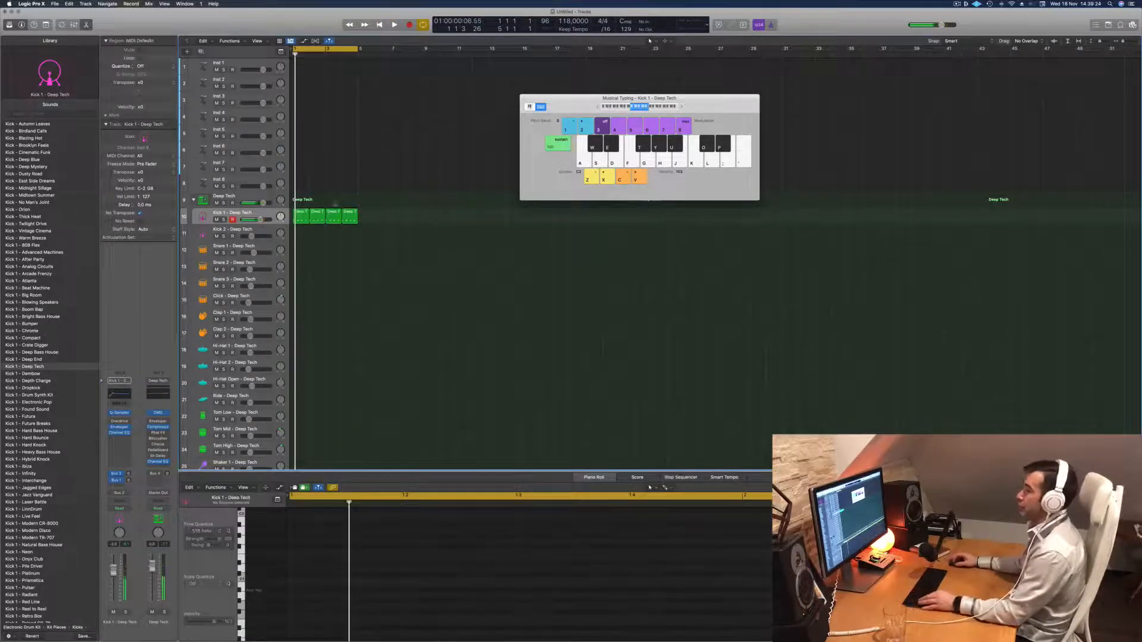
{"action": "left_click", "coordinate": [301, 215]}
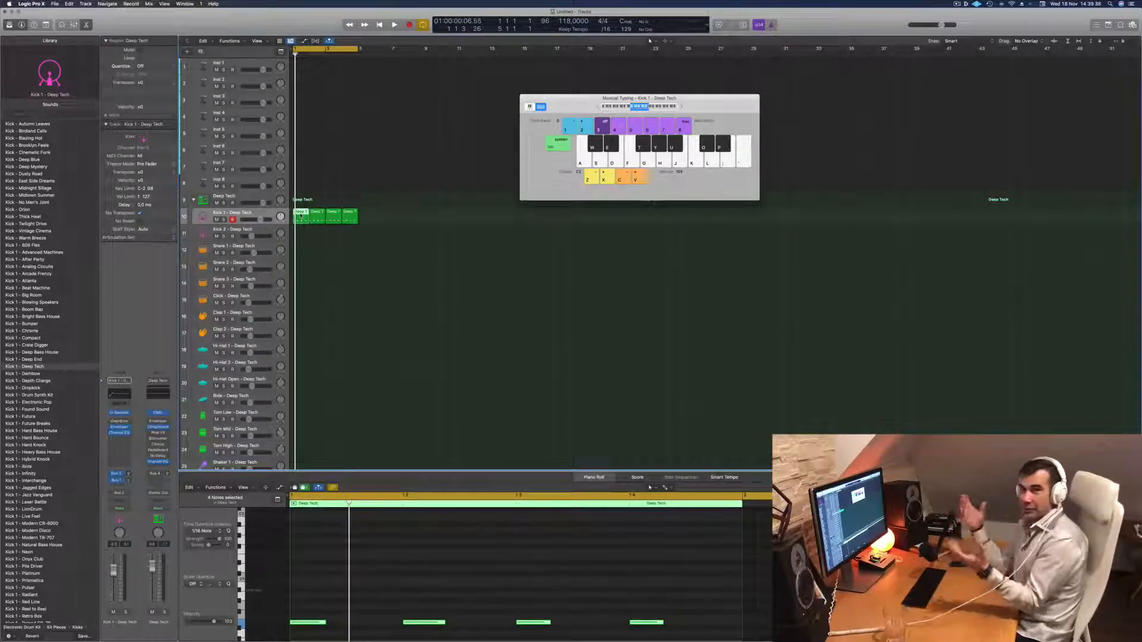
{"action": "key", "text": "space"}
{"action": "key", "text": "space"}
{"action": "left_click", "coordinate": [382, 293]}
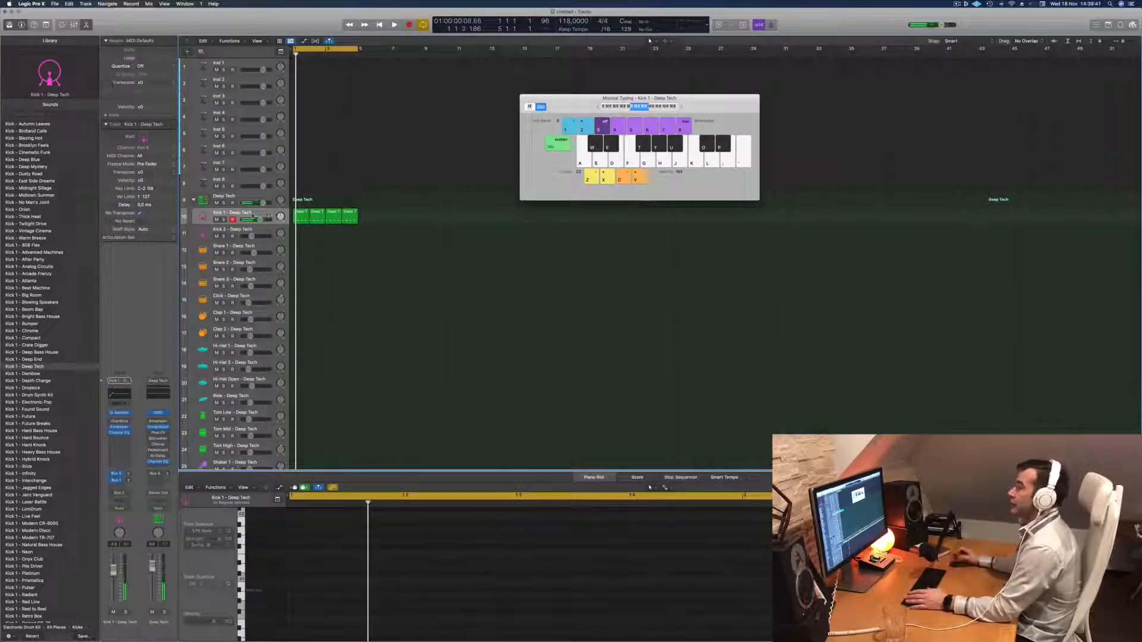
Copy the first kick region to the Hi-Hat Open track at bar 1.
{"action": "left_click", "coordinate": [301, 213]}
{"action": "left_click_drag", "start_coordinate": [300, 213], "coordinate": [294, 388]}
{"action": "key", "text": "space"}
{"action": "left_click", "coordinate": [330, 192]}
{"action": "left_click_drag", "start_coordinate": [317, 212], "coordinate": [301, 214]}
Shift the four notes in the Hi-Hat Open region half a beat later, onto the off-beats.
{"action": "left_click", "coordinate": [411, 585]}
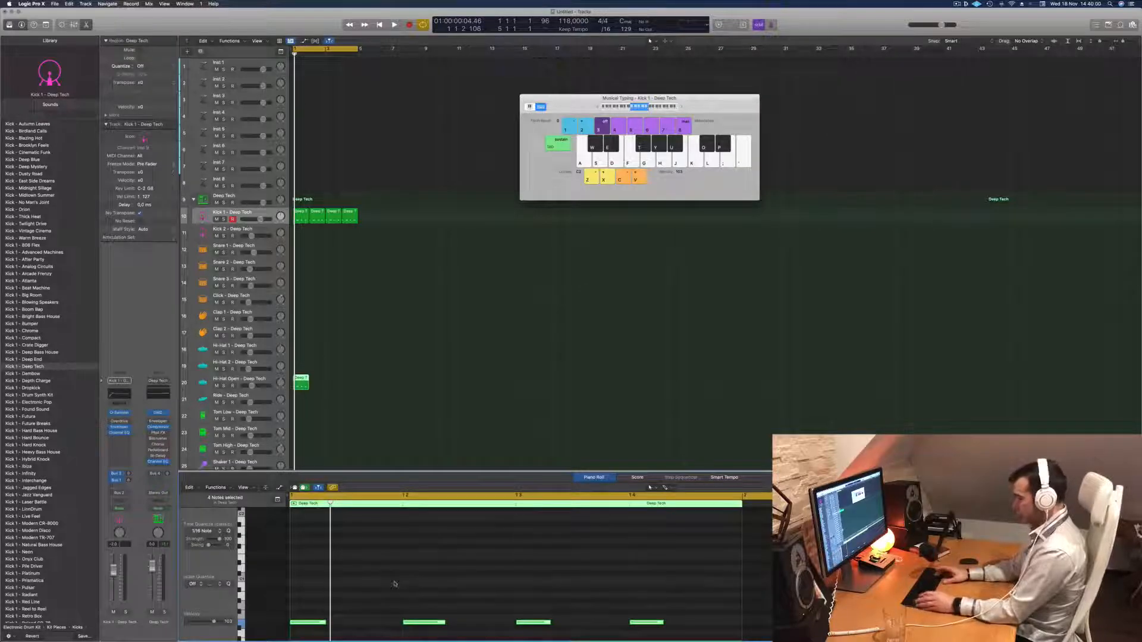
{"action": "key", "text": "alt+Right"}
{"action": "key", "text": "alt+Right"}
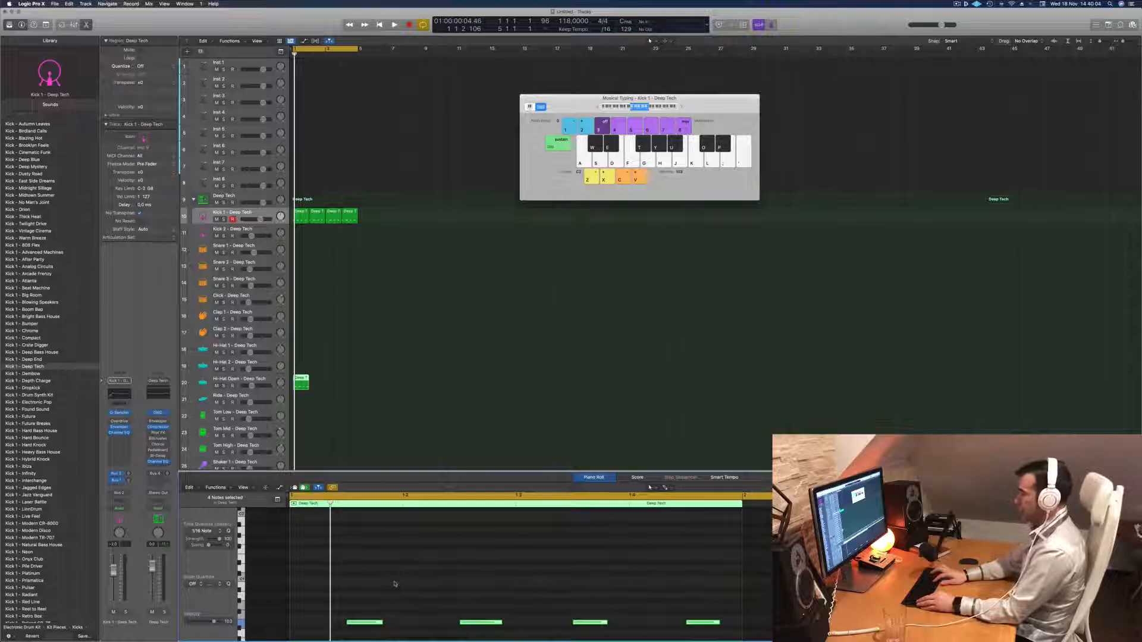
Transpose all open hi-hat notes upward in octave steps and audition the sound.
{"action": "key", "text": "alt+shift+Up"}
{"action": "key", "text": "alt+shift+Up"}
{"action": "key", "text": "space"}
{"action": "key", "text": "space"}
{"action": "left_click", "coordinate": [343, 522]}
{"action": "key", "text": "alt+shift+Down"}
{"action": "key", "text": "alt+shift+Down"}
{"action": "key", "text": "super+a"}
{"action": "key", "text": "alt+shift+Up"}
{"action": "key", "text": "space"}
{"action": "key", "text": "space"}
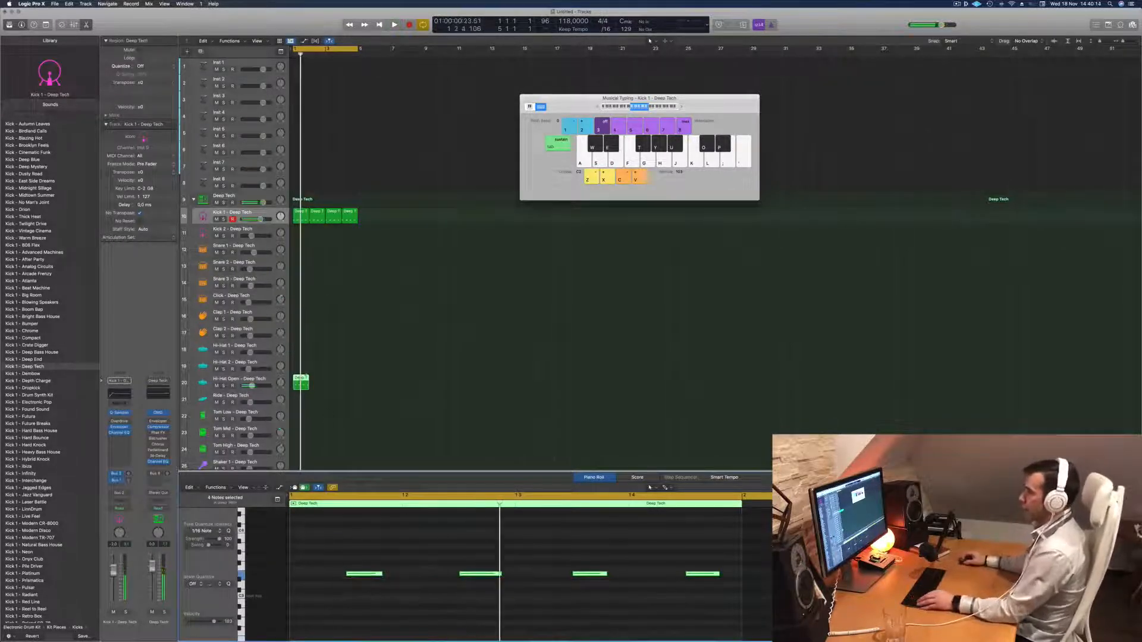
Repeat the open hi-hat region across bars 2 to 4 and play back the beat.
{"action": "left_click_drag", "start_coordinate": [304, 379], "coordinate": [330, 386]}
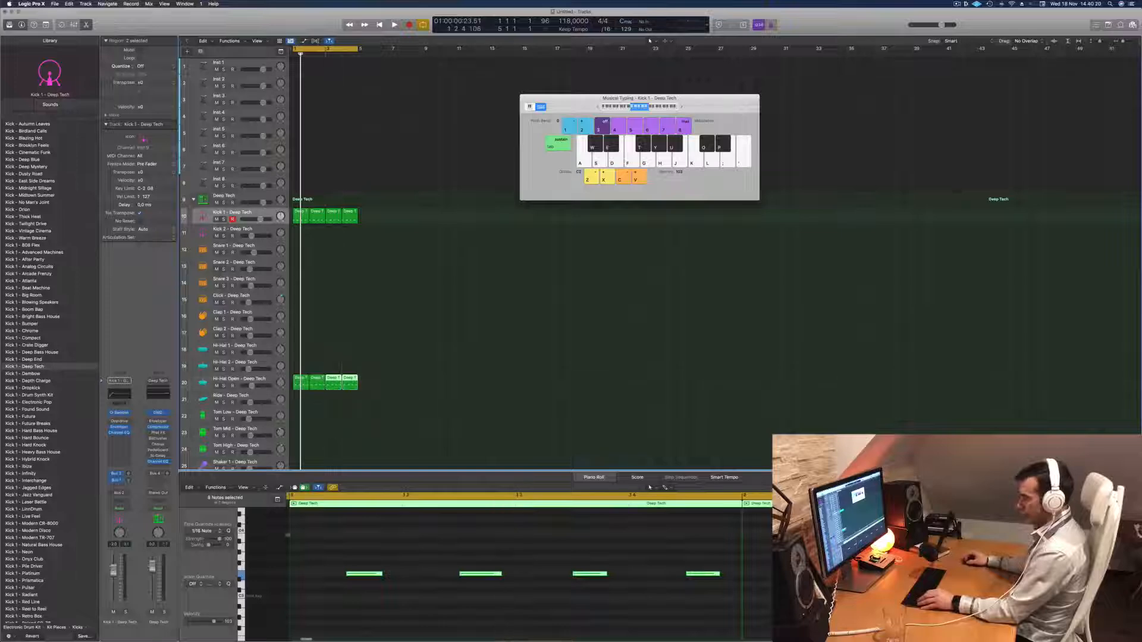
{"action": "left_click", "coordinate": [242, 577]}
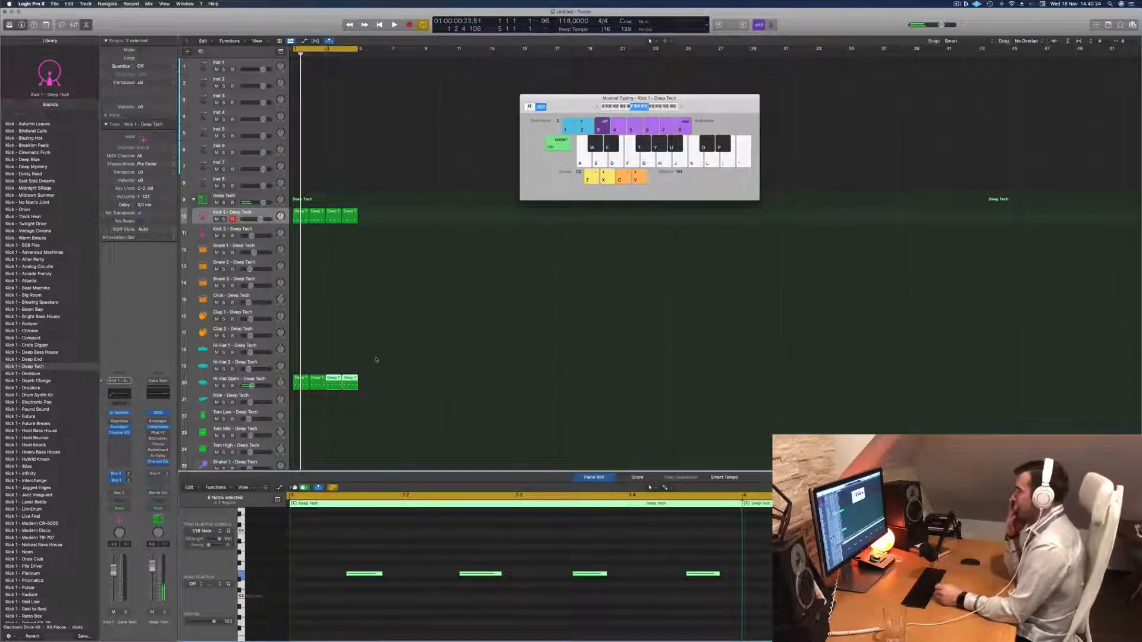
{"action": "key", "text": "space"}
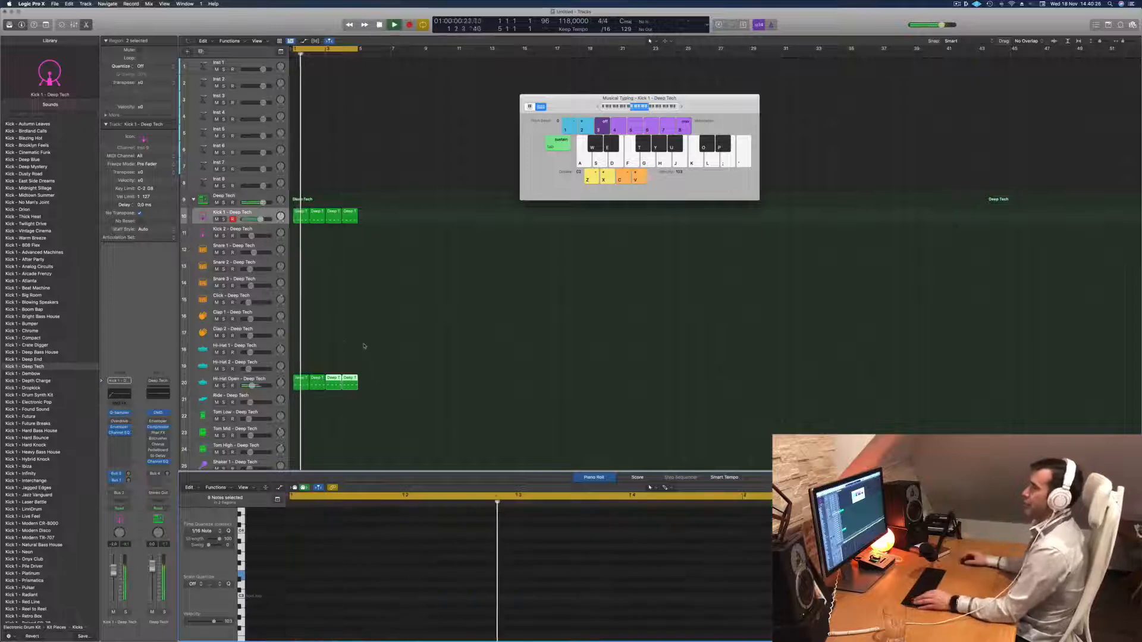
{"action": "scroll", "coordinate": [367, 341], "scroll_direction": "down", "scroll_amount": 1}
{"action": "scroll", "coordinate": [358, 317], "scroll_direction": "down", "scroll_amount": 2}
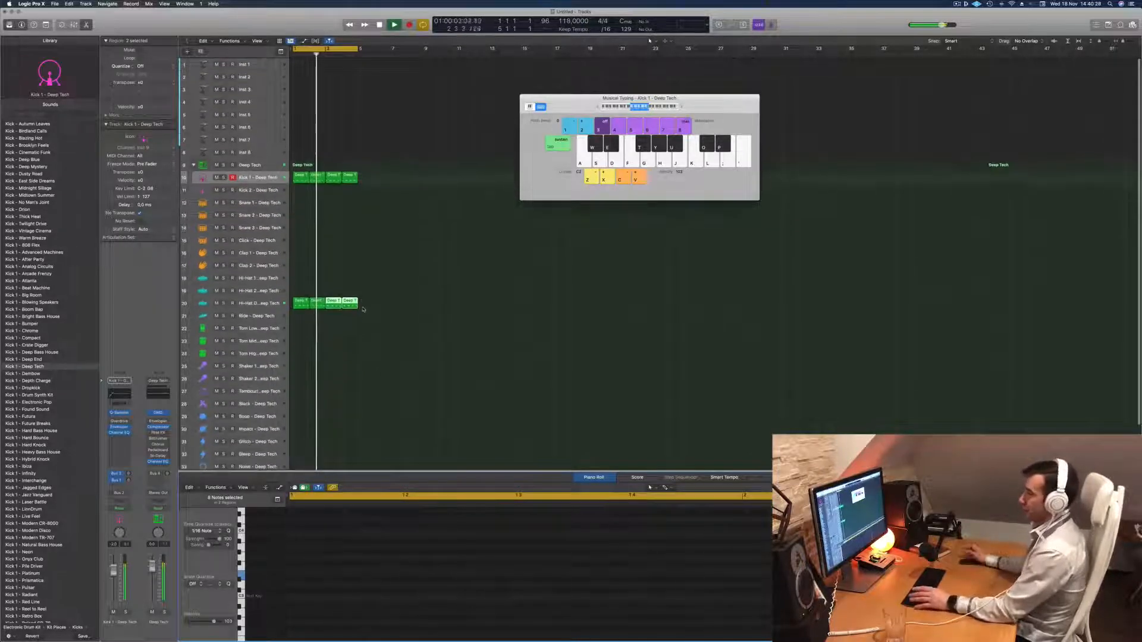
{"action": "key", "text": "space"}
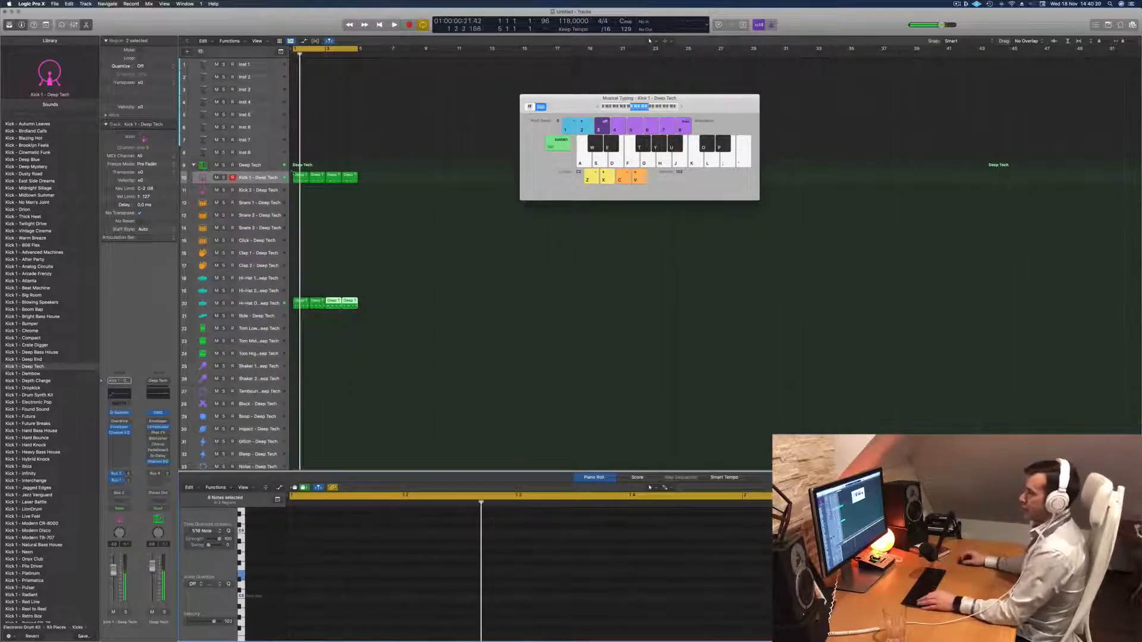
Copy the first kick region to the Snare 1 track and delete its notes on beats 1 and 3.
{"action": "left_click", "coordinate": [297, 176]}
{"action": "left_click_drag", "start_coordinate": [298, 176], "coordinate": [300, 202]}
{"action": "left_click", "coordinate": [321, 569]}
{"action": "key", "text": "Delete"}
{"action": "left_click", "coordinate": [525, 569]}
{"action": "key", "text": "Delete"}
Transpose the two remaining snare notes by octave and repeat the snare region across bars 2 to 4.
{"action": "left_click_drag", "start_coordinate": [391, 548], "coordinate": [715, 641]}
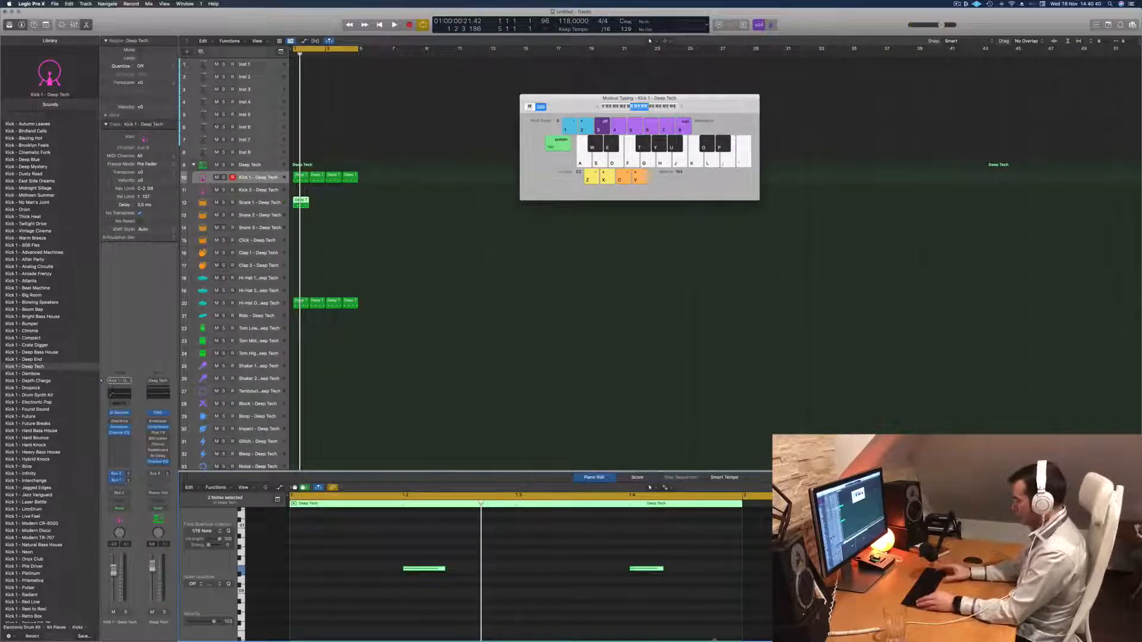
{"action": "key", "text": "Delete"}
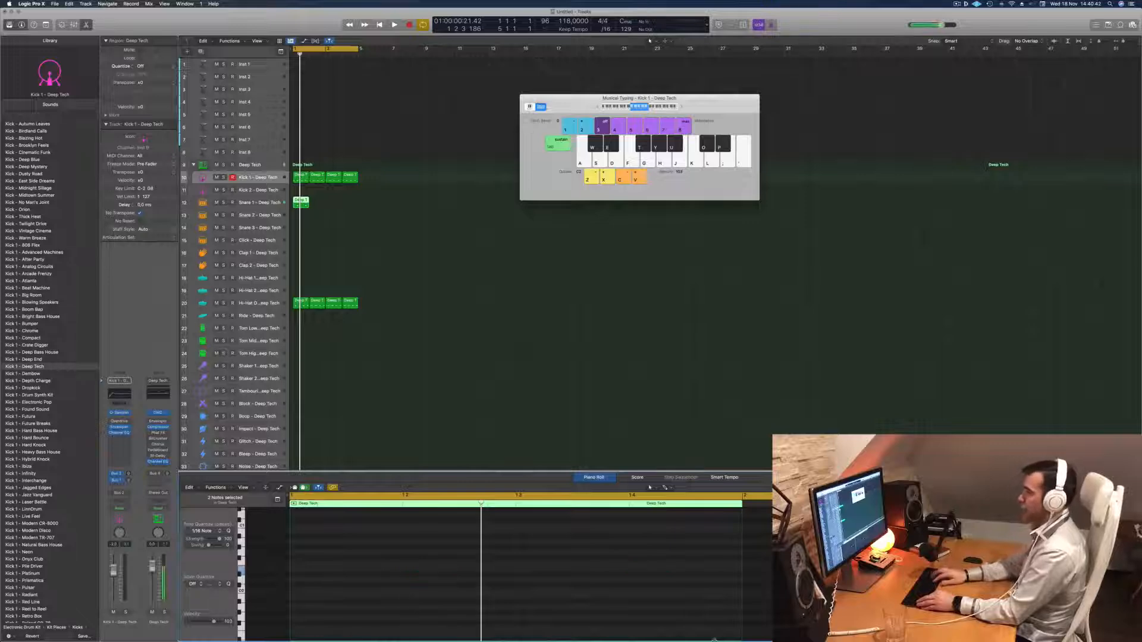
{"action": "key", "text": "space"}
{"action": "left_click_drag", "start_coordinate": [299, 201], "coordinate": [331, 205]}
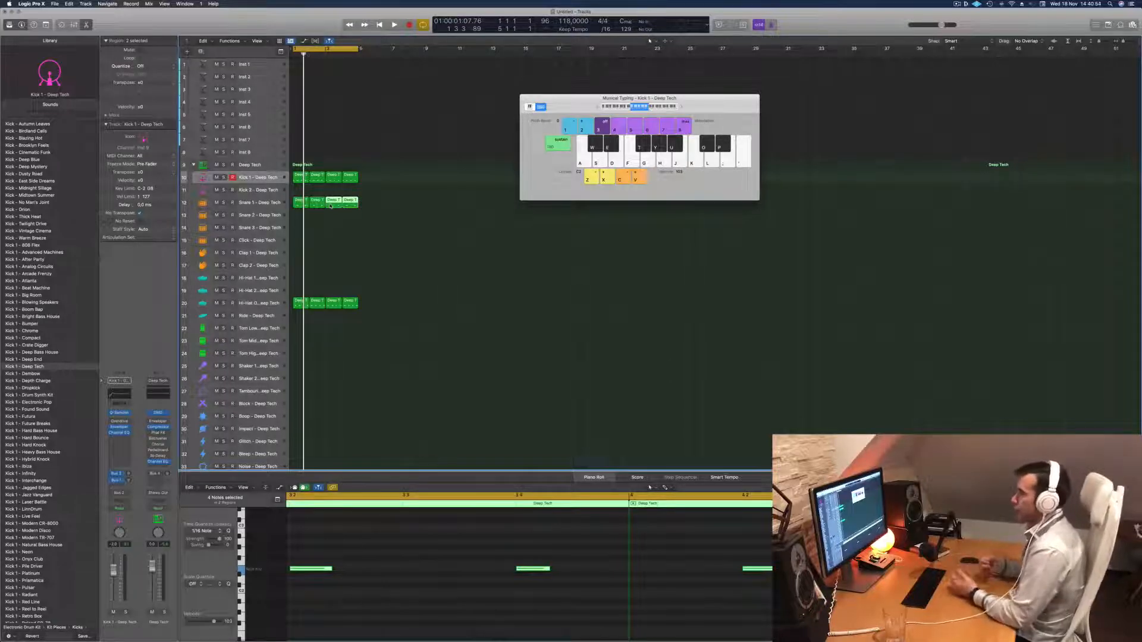
Select the Snare 1 track and play back the kick, snare and open hi-hat together.
{"action": "key", "text": "space"}
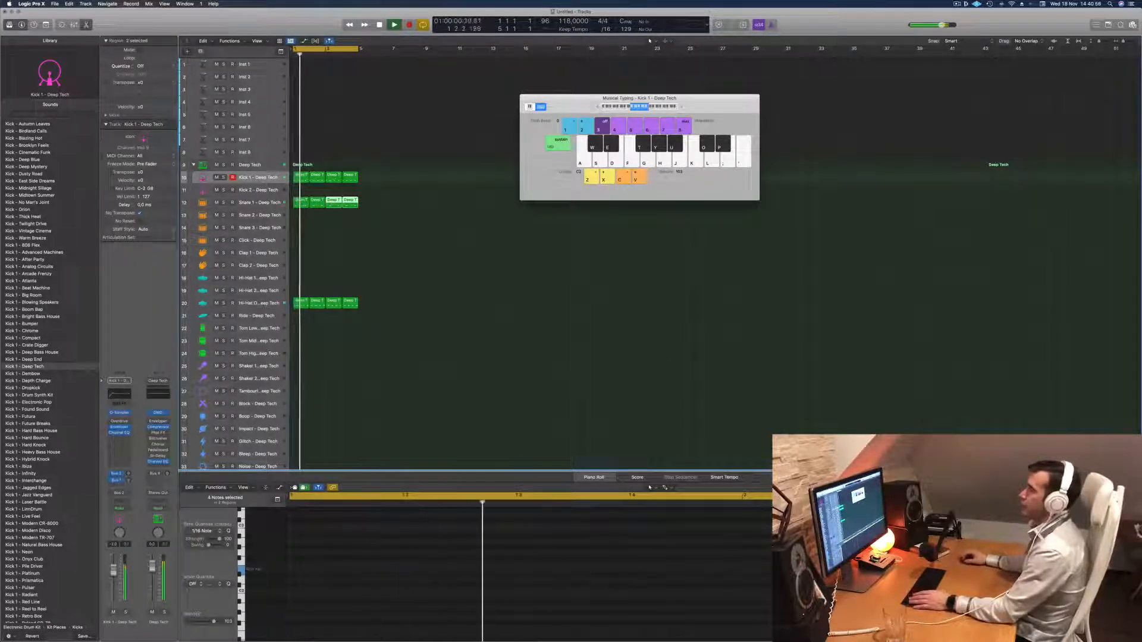
{"action": "left_click", "coordinate": [260, 203]}
{"action": "key", "text": "space"}
{"action": "key", "text": "space"}
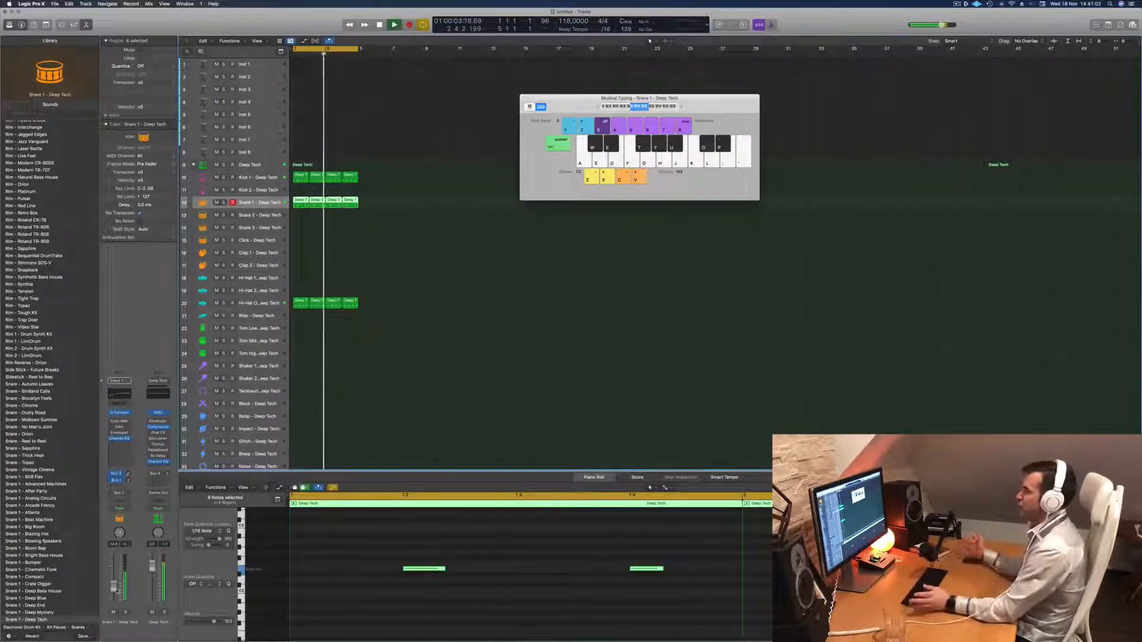
{"action": "key", "text": "Return"}
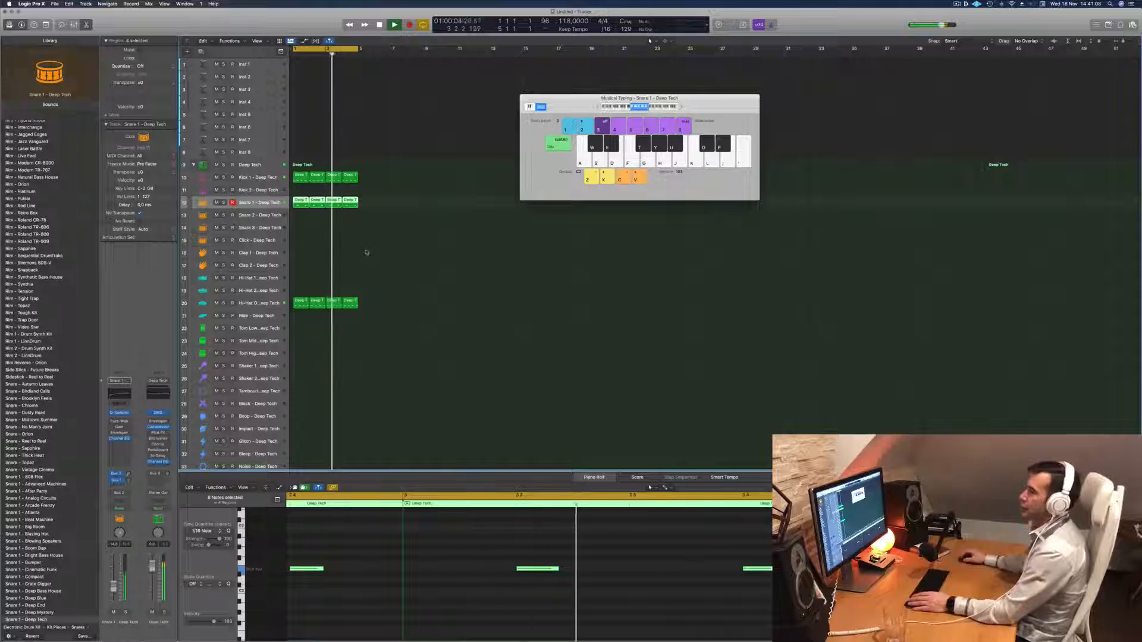
{"action": "key", "text": "space"}
Copy the first open hi-hat region to the Tom Low track and delete its first and third notes.
{"action": "scroll", "coordinate": [497, 312], "scroll_direction": "down", "scroll_amount": 2}
{"action": "scroll", "coordinate": [357, 258], "scroll_direction": "down", "scroll_amount": 1}
{"action": "left_click", "coordinate": [300, 288]}
{"action": "left_click_drag", "start_coordinate": [301, 291], "coordinate": [302, 317]}
{"action": "left_click_drag", "start_coordinate": [337, 553], "coordinate": [362, 574]}
{"action": "key", "text": "Delete"}
{"action": "left_click_drag", "start_coordinate": [584, 547], "coordinate": [612, 593]}
{"action": "key", "text": "Delete"}
Transpose the two remaining Tom Low notes down in octave steps and audition them.
{"action": "left_click_drag", "start_coordinate": [446, 553], "coordinate": [699, 610]}
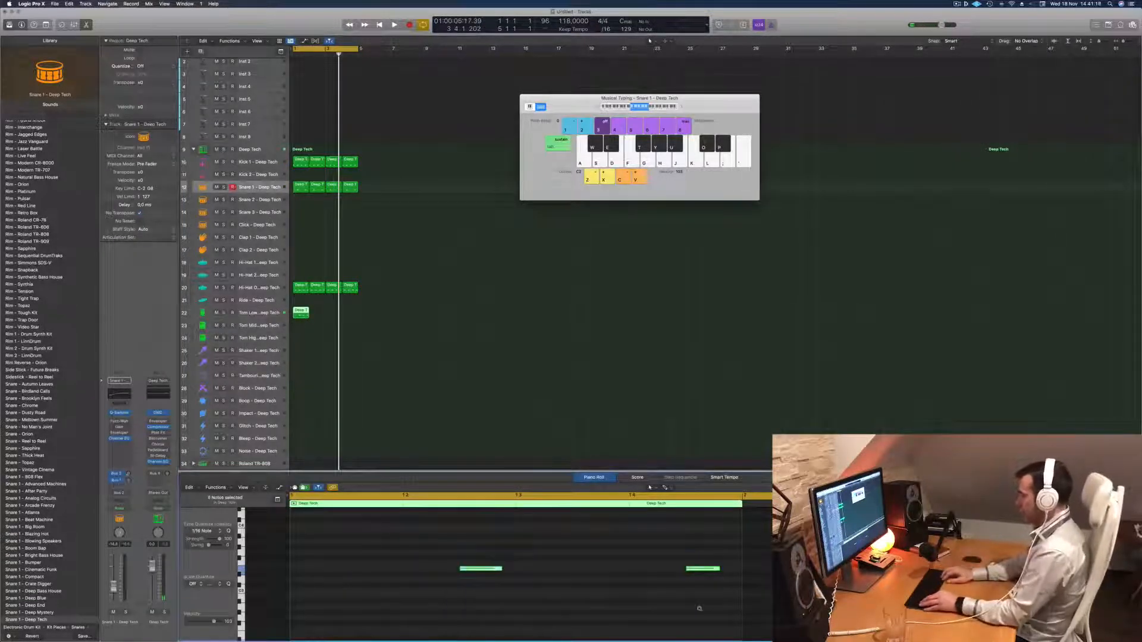
{"action": "key", "text": "shift+alt+Down"}
{"action": "key", "text": "shift+alt+Down"}
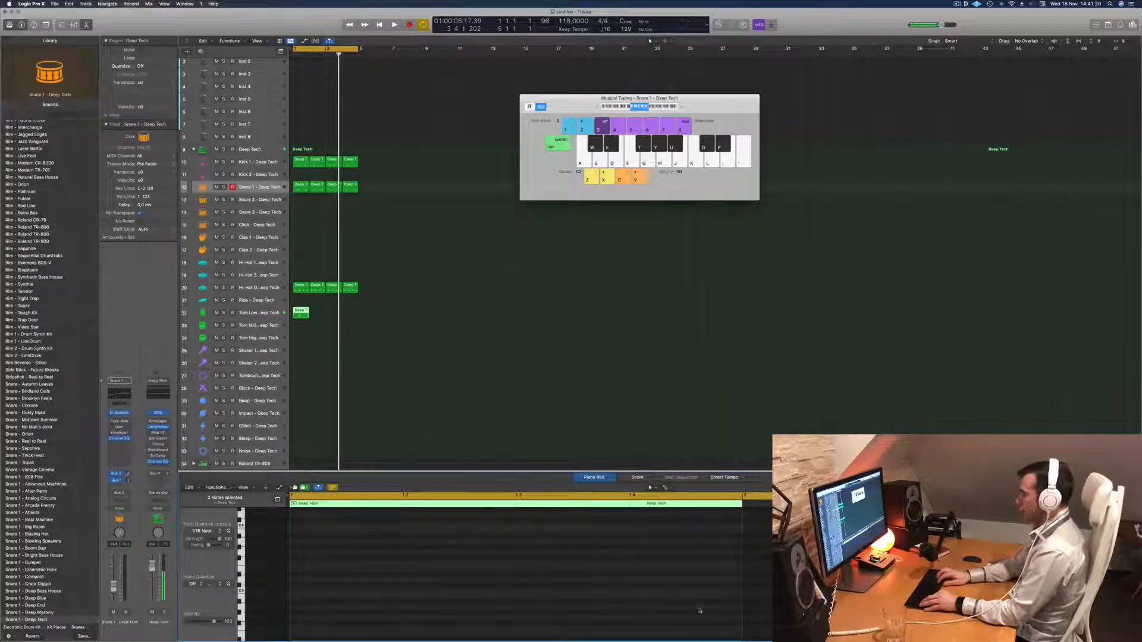
{"action": "scroll", "coordinate": [504, 349], "scroll_direction": "down", "scroll_amount": 2}
{"action": "scroll", "coordinate": [477, 583], "scroll_direction": "down", "scroll_amount": 8}
{"action": "scroll", "coordinate": [477, 583], "scroll_direction": "up", "scroll_amount": 1}
{"action": "key", "text": "space"}
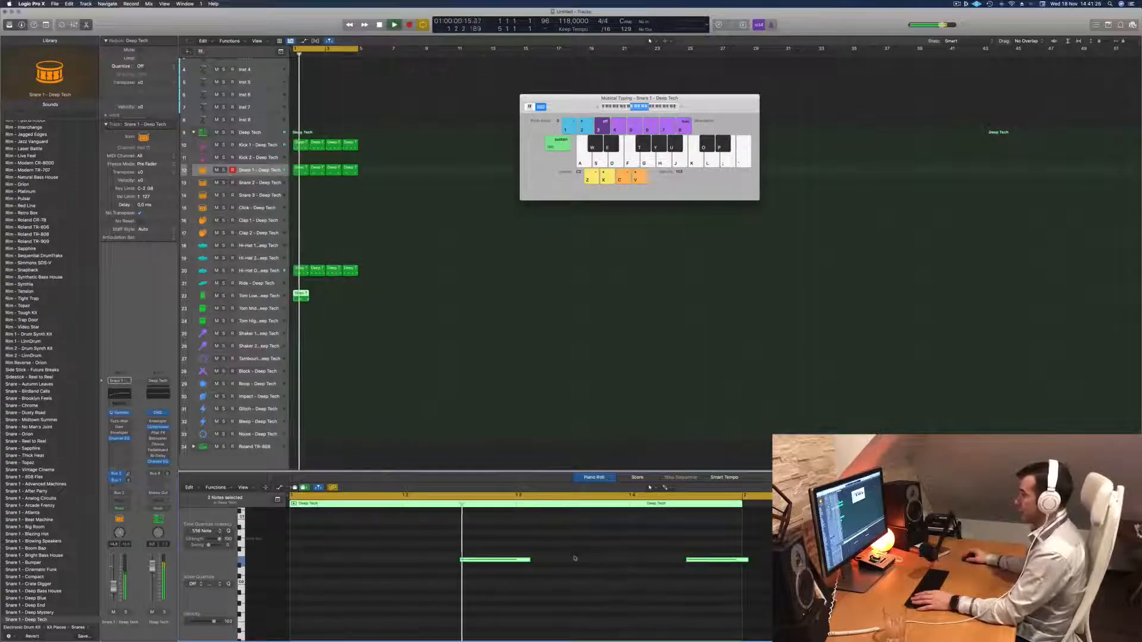
{"action": "key", "text": "space"}
Shorten both Tom Low notes, start them one sixteenth later, and play back the result.
{"action": "mouse_move", "coordinate": [529, 559]}
{"action": "left_mouse_down"}
{"action": "mouse_move", "coordinate": [501, 563]}
{"action": "mouse_move", "coordinate": [512, 562]}
{"action": "left_mouse_up"}
{"action": "key", "text": "space"}
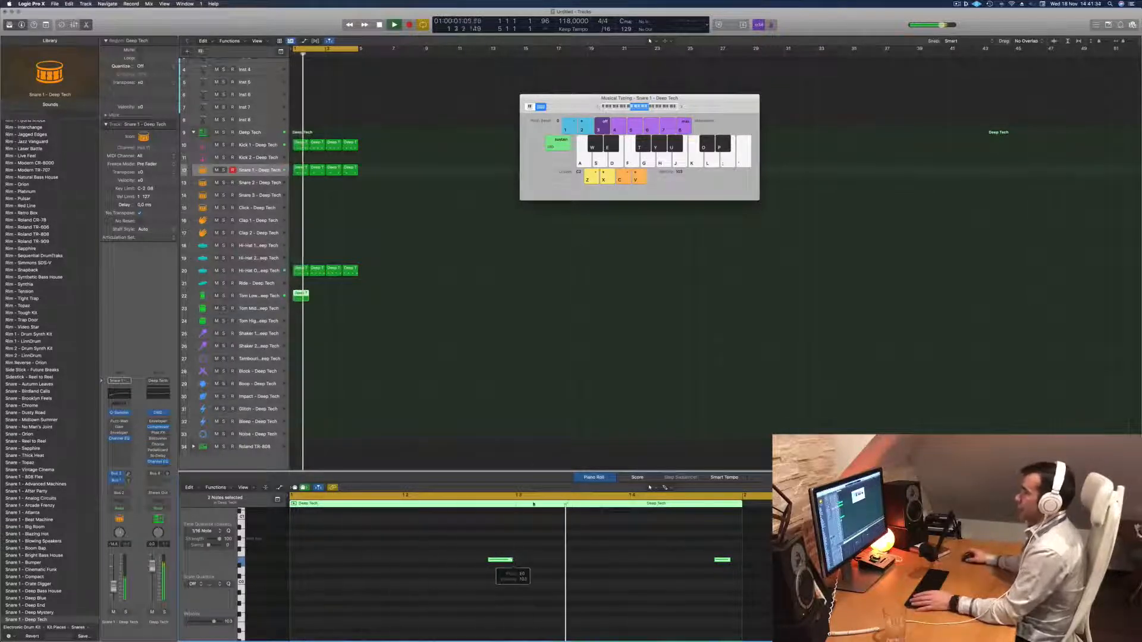
{"action": "key", "text": "space"}
{"action": "key", "text": "space"}
Nudge only the first Tom Low note one sixteenth earlier and listen to the pattern.
{"action": "left_click", "coordinate": [497, 560]}
{"action": "key", "text": "space"}
{"action": "key", "text": "space"}
{"action": "key", "text": "alt+Left"}
{"action": "key", "text": "space"}
{"action": "key", "text": "space"}
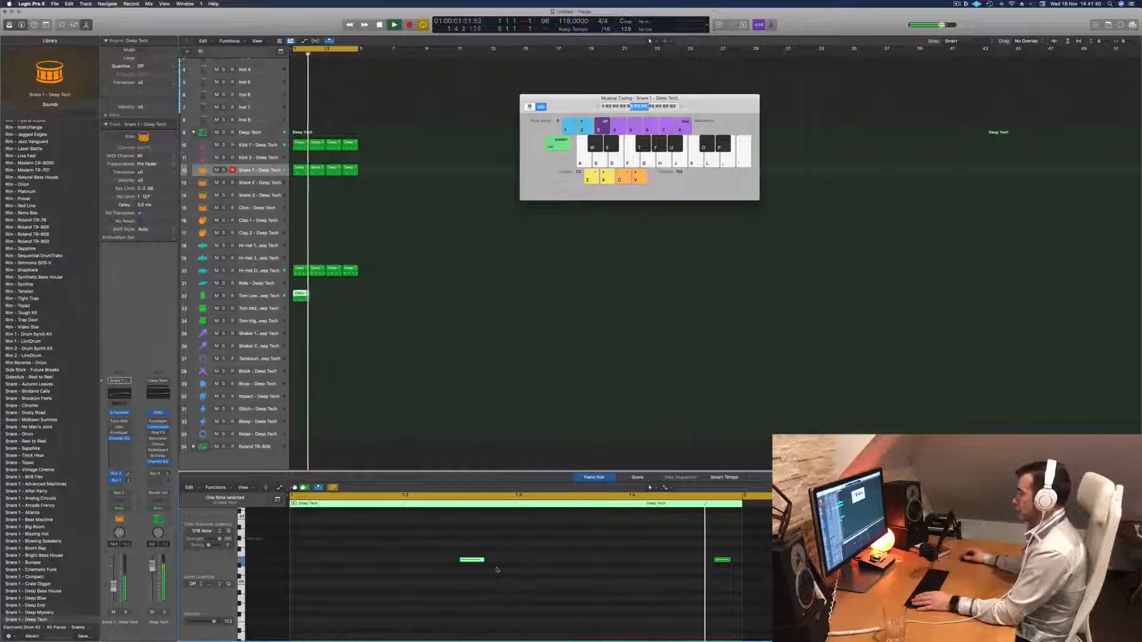
{"action": "key", "text": "space"}
Repeat the Tom Low region across bars 2 to 4 and lower the Tom Low track's volume slightly.
{"action": "key", "text": "space"}
{"action": "key", "text": "space"}
{"action": "left_click_drag", "start_coordinate": [301, 296], "coordinate": [337, 299]}
{"action": "left_click", "coordinate": [305, 297], "text": "shift"}
{"action": "key", "text": "space"}
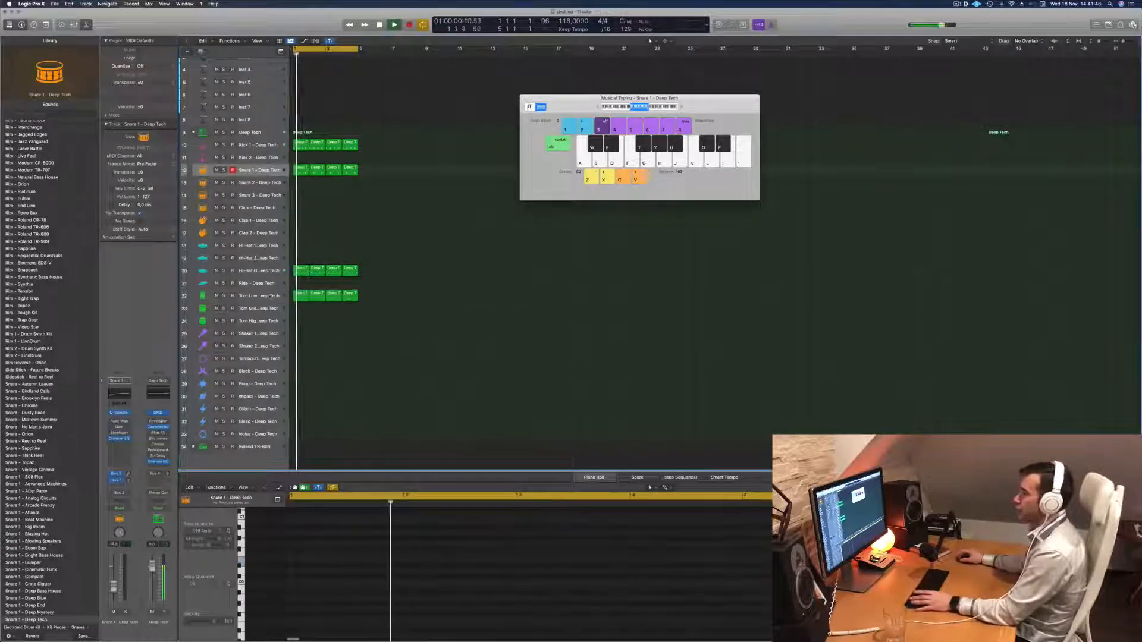
{"action": "left_click", "coordinate": [270, 295]}
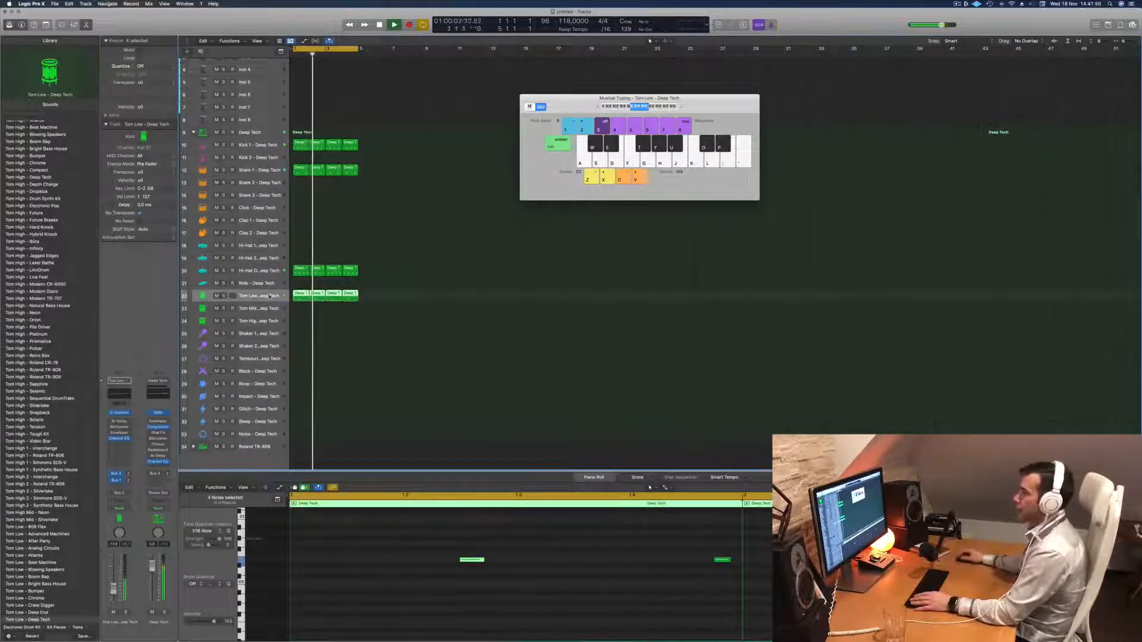
{"action": "left_click_drag", "start_coordinate": [113, 590], "coordinate": [113, 592]}
Copy the first kick region to the Noise track and delete every note except the first.
{"action": "scroll", "coordinate": [390, 330], "scroll_direction": "down", "scroll_amount": 1}
{"action": "scroll", "coordinate": [390, 329], "scroll_direction": "down", "scroll_amount": 1}
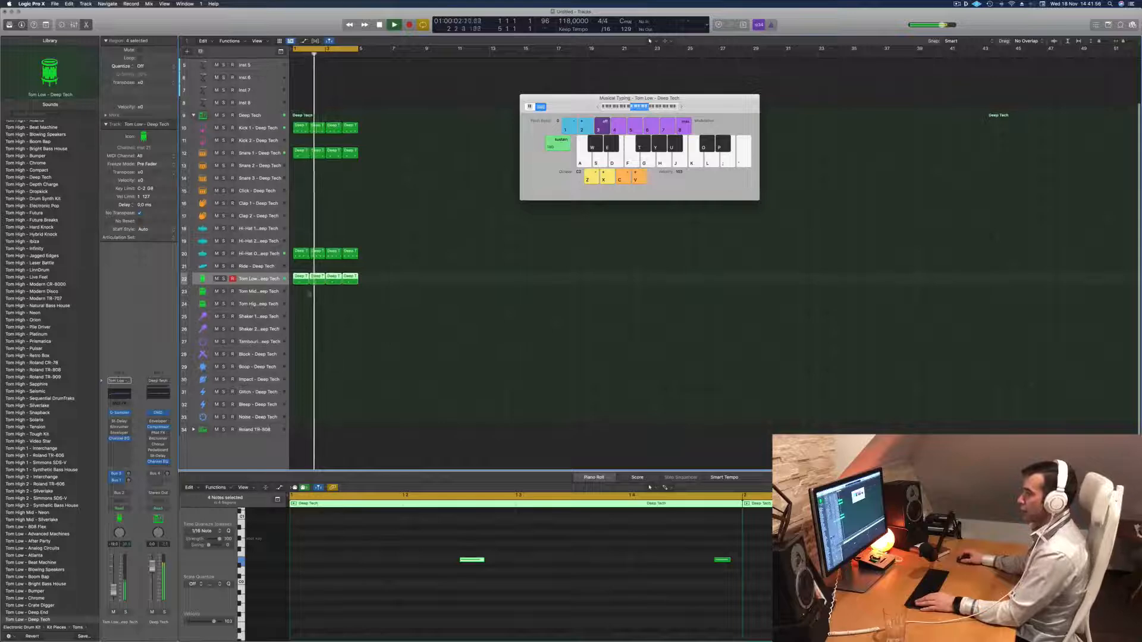
{"action": "left_click_drag", "start_coordinate": [296, 263], "coordinate": [299, 420]}
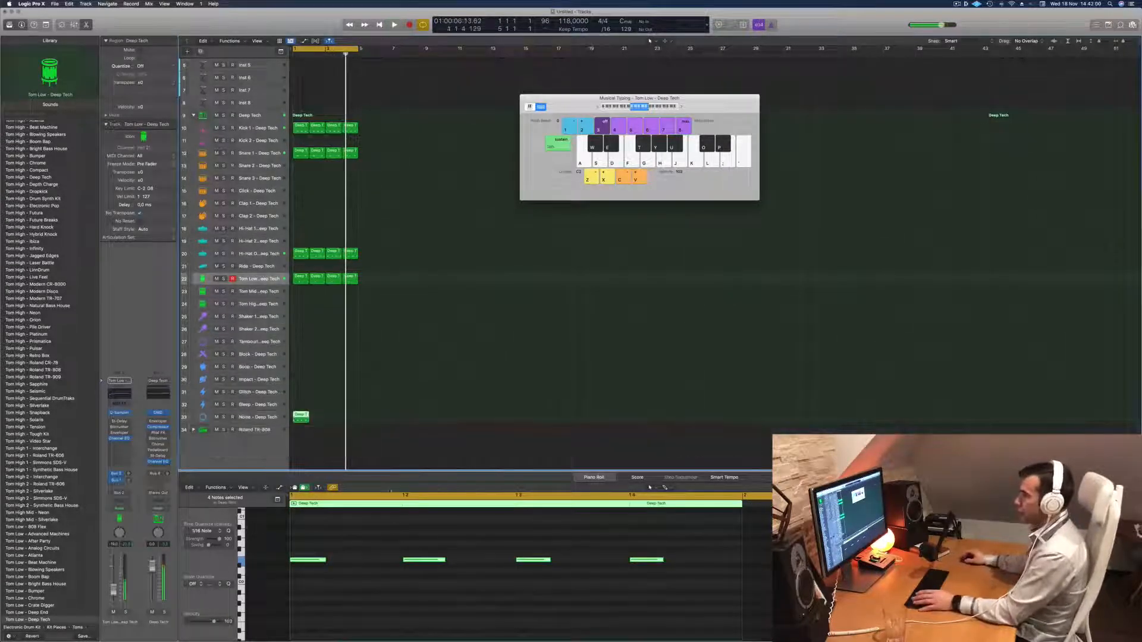
{"action": "left_click_drag", "start_coordinate": [382, 555], "coordinate": [767, 610]}
{"action": "key", "text": "Delete"}
{"action": "left_click_drag", "start_coordinate": [493, 543], "coordinate": [284, 591]}
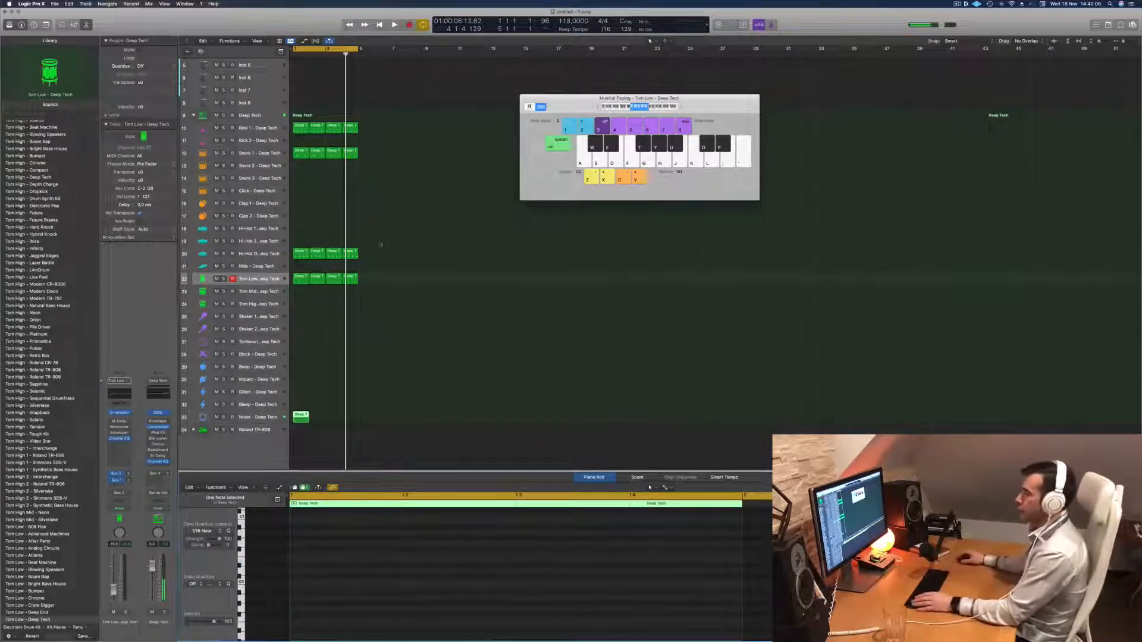
Play the loop and change the Noise track's sound to Noise - Future.
{"action": "key", "text": "space"}
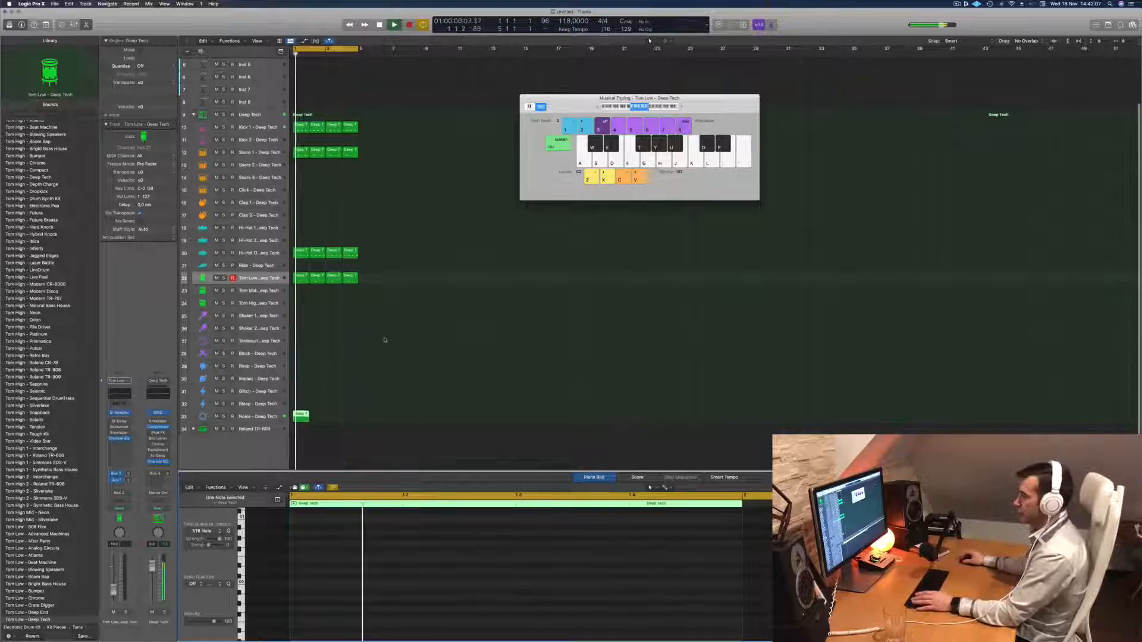
{"action": "left_click", "coordinate": [267, 418]}
{"action": "scroll", "coordinate": [35, 369], "scroll_direction": "down", "scroll_amount": 10}
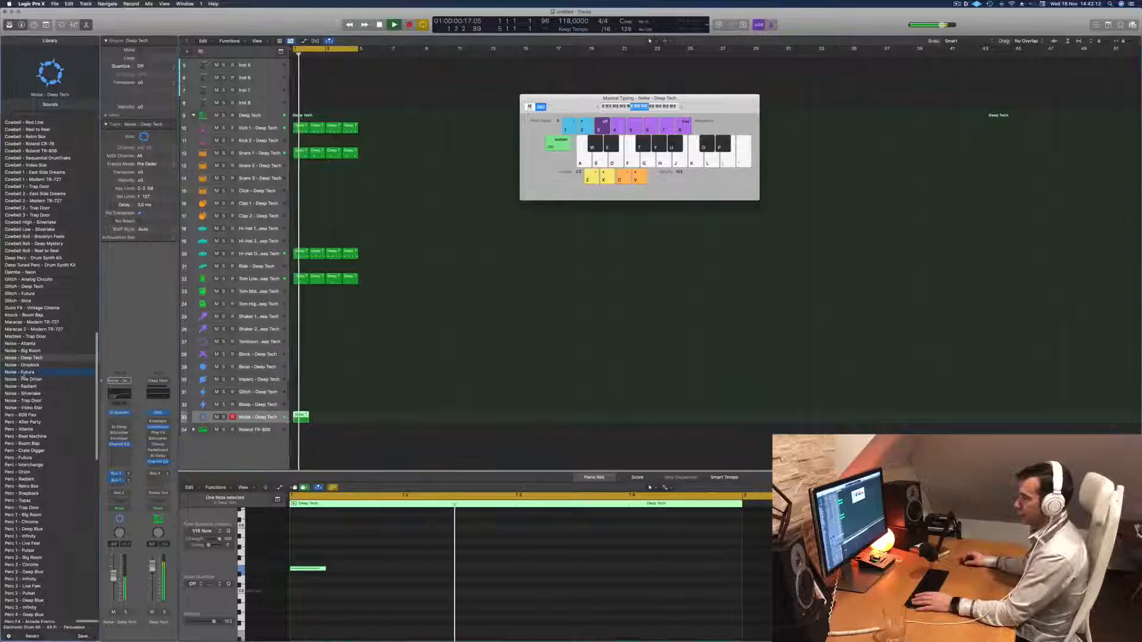
{"action": "left_click", "coordinate": [24, 372]}
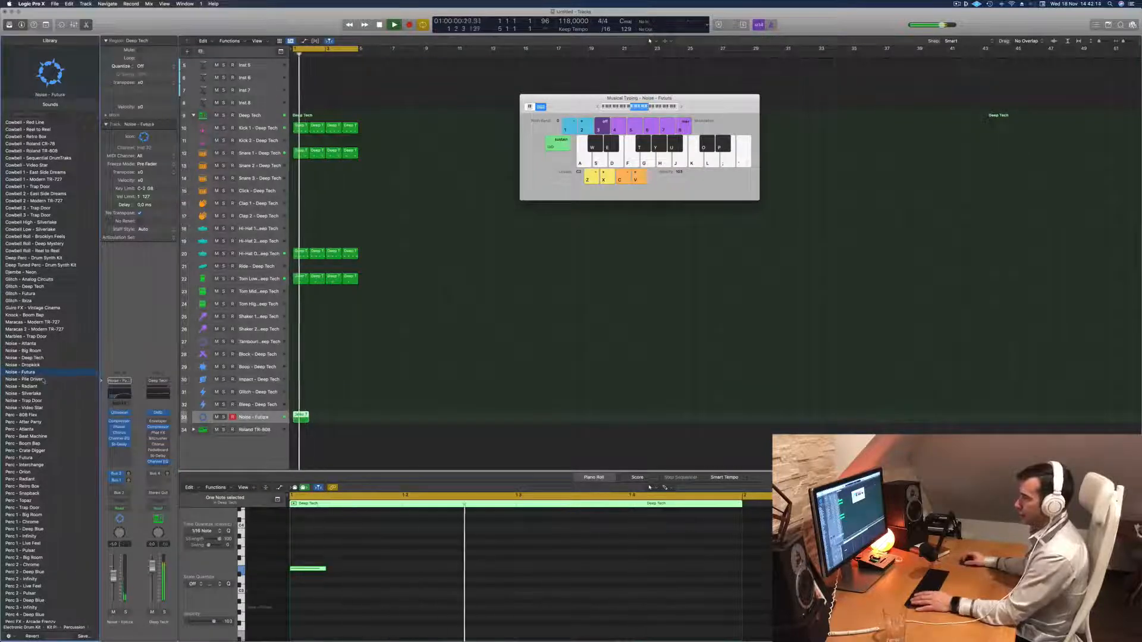
Lengthen the noise note to just past beat 4 of bar 1 and play it back.
{"action": "key", "text": "space"}
{"action": "left_click_drag", "start_coordinate": [325, 569], "coordinate": [639, 569]}
{"action": "key", "text": "space"}
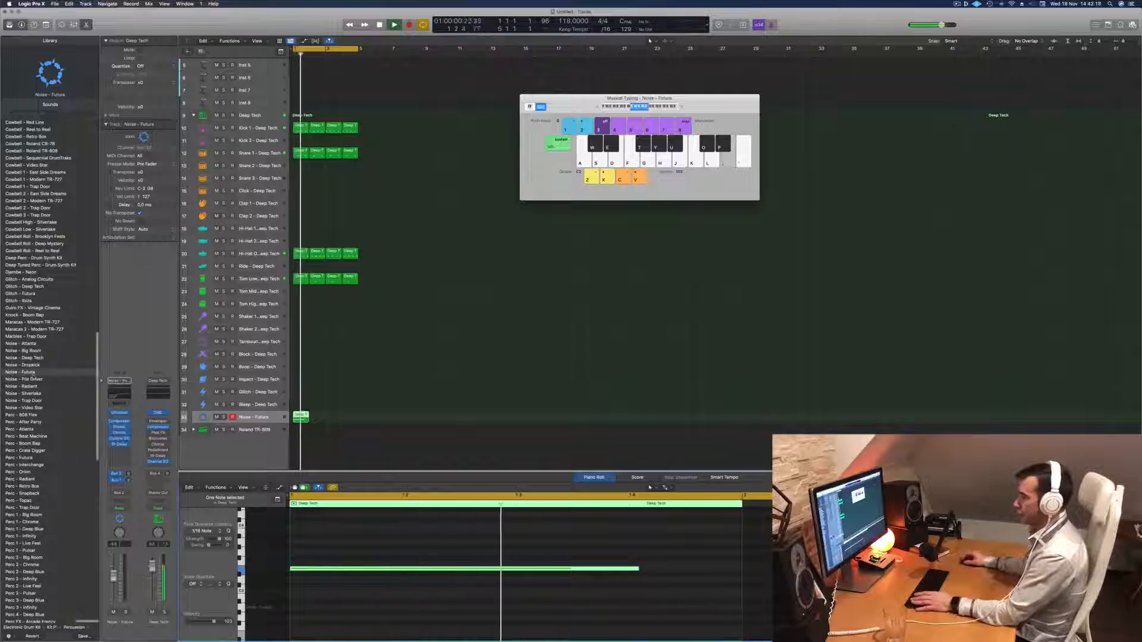
{"action": "left_click", "coordinate": [370, 411]}
{"action": "left_click", "coordinate": [300, 422]}
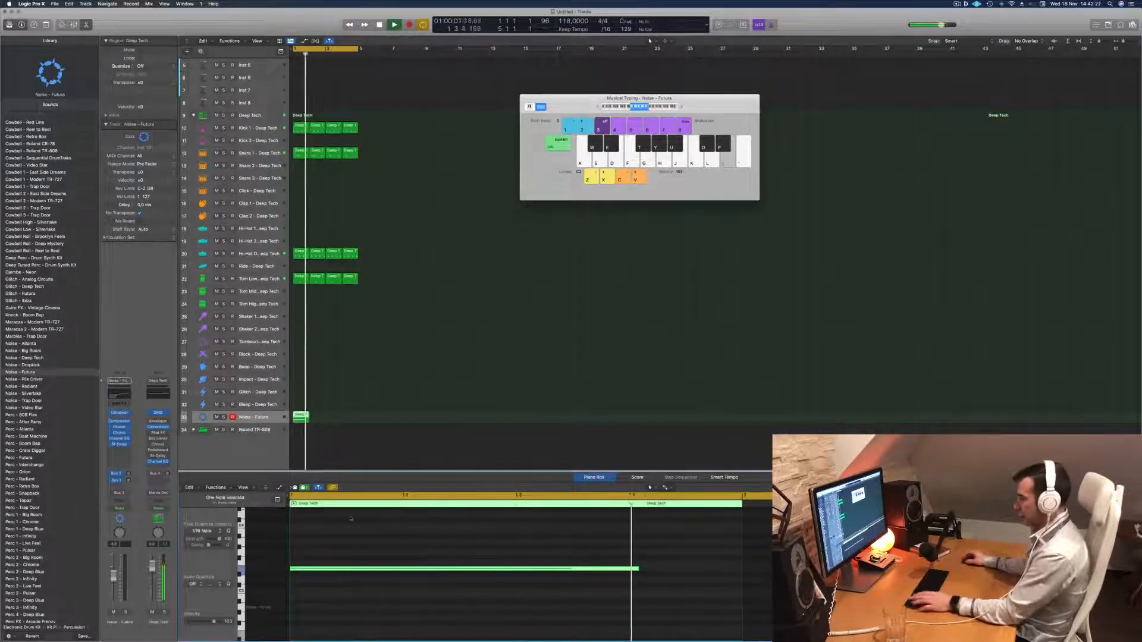
Audition the Noise - Pile Driver and Noise - Video Star sounds and set the Noise track's sound to Noise - Big Room.
{"action": "key", "text": "space"}
{"action": "left_click", "coordinate": [27, 380]}
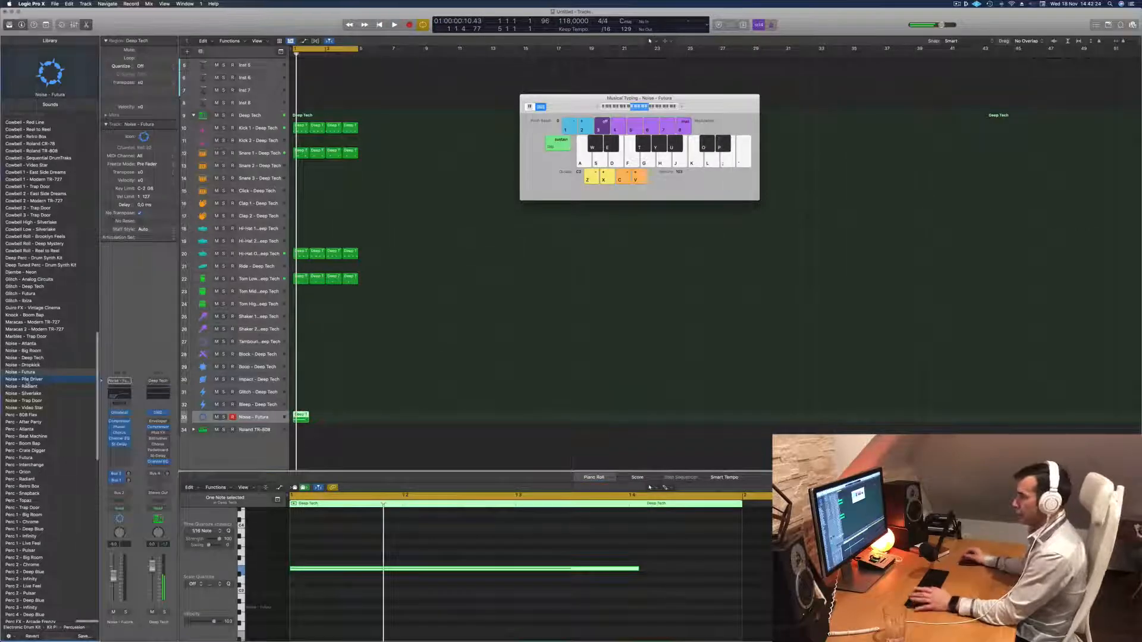
{"action": "key", "text": "space"}
{"action": "key", "text": "space"}
{"action": "key", "text": "space"}
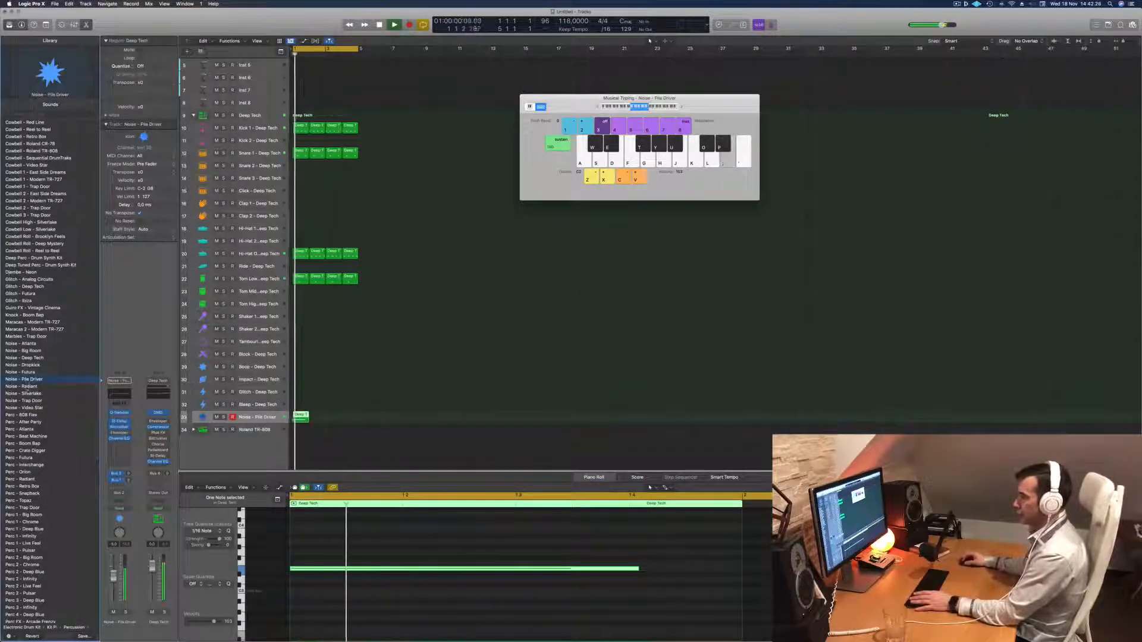
{"action": "left_click", "coordinate": [31, 393]}
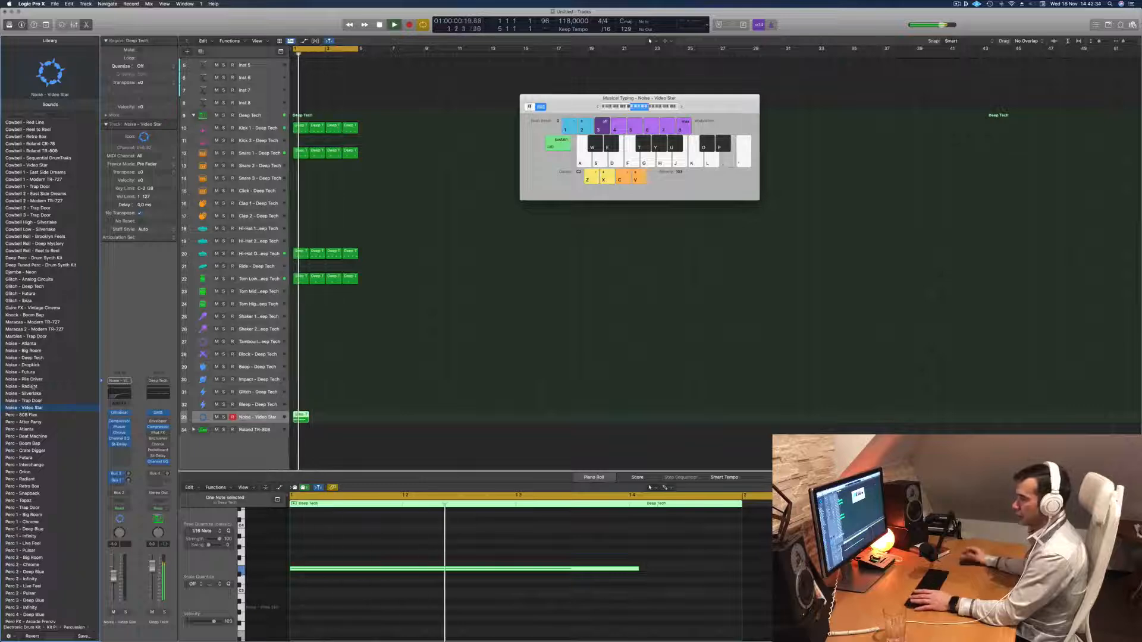
{"action": "key", "text": "space"}
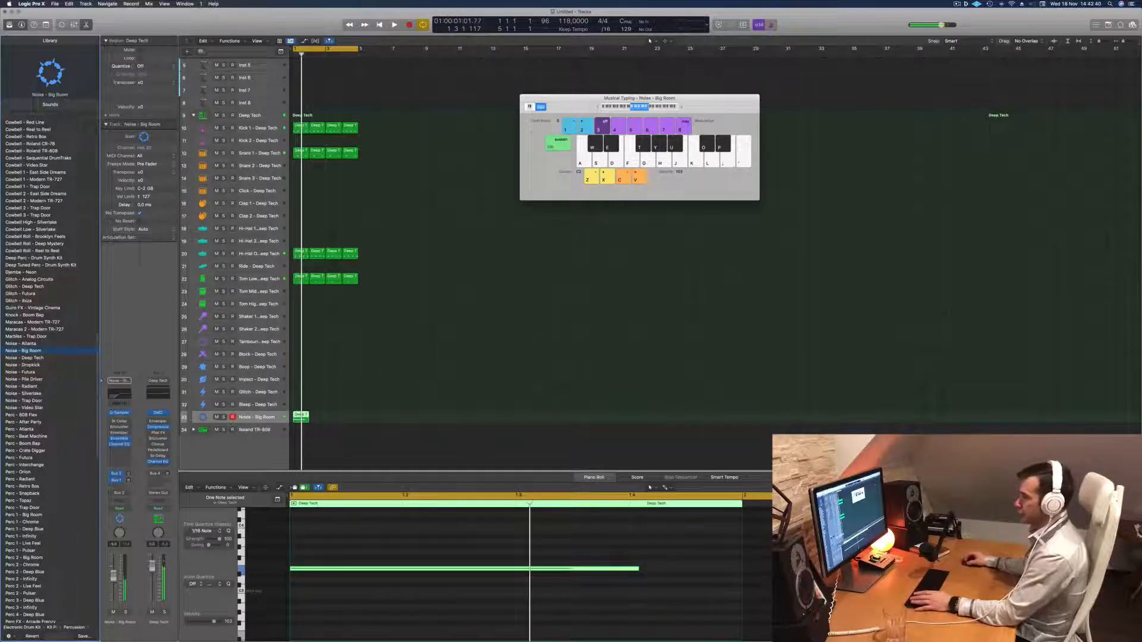
Play the loop and lower the Noise track's volume to sit with the other drums.
{"action": "key", "text": "space"}
{"action": "key", "text": "space"}
{"action": "key", "text": "space"}
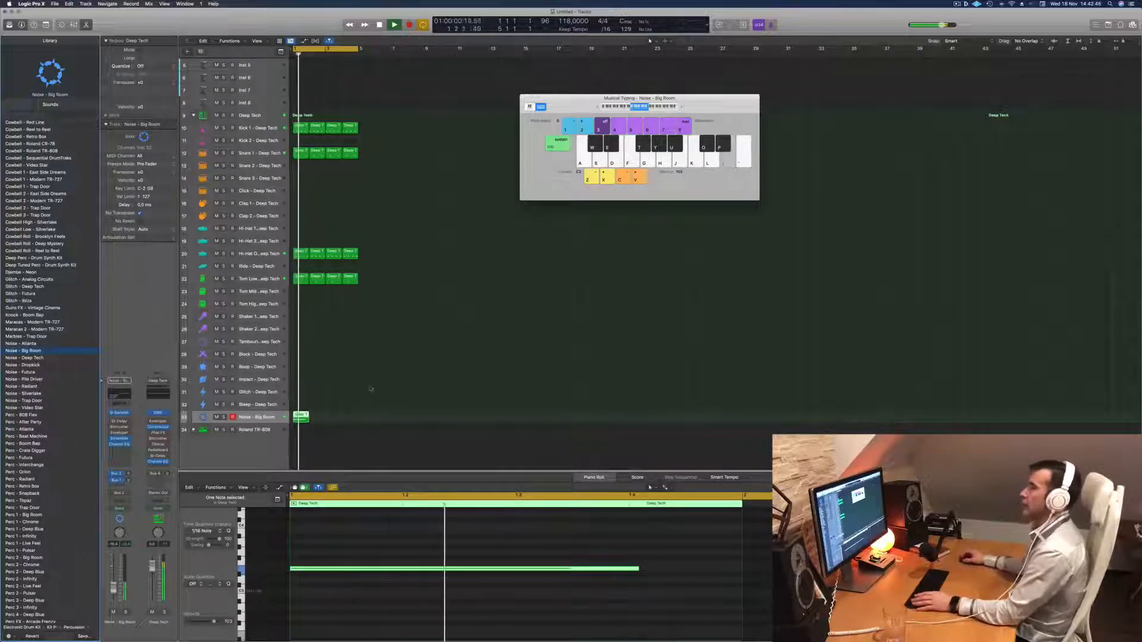
{"action": "key", "text": "space"}
{"action": "key", "text": "space"}
{"action": "key", "text": "space"}
{"action": "key", "text": "space"}
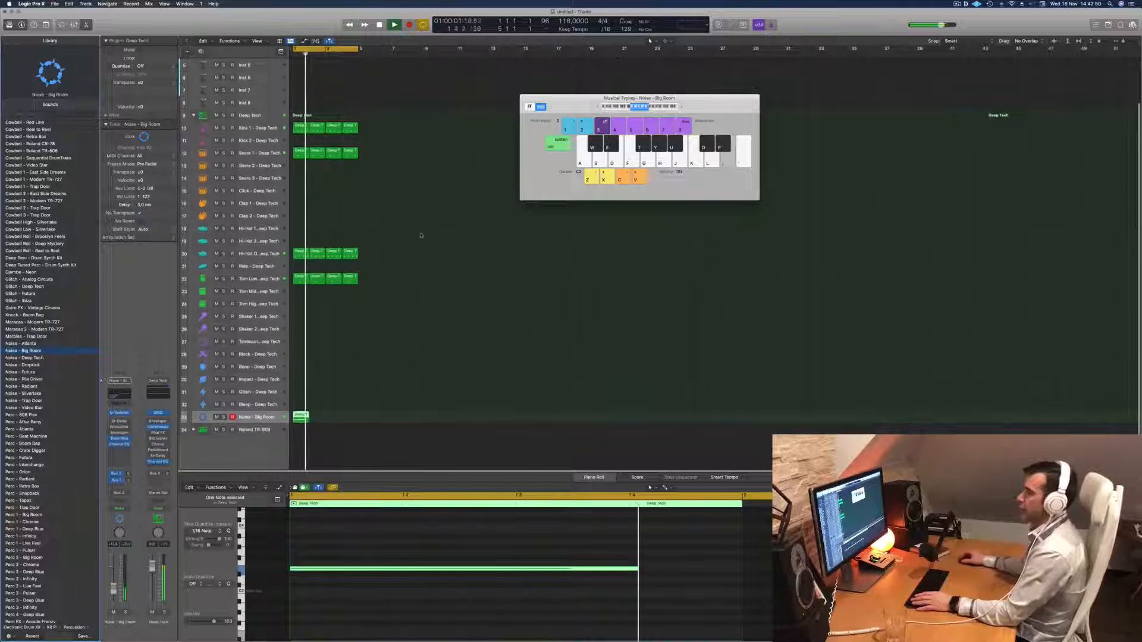
Copy the first open hi-hat region to the Clap 1 track and delete its first two notes.
{"action": "left_click_drag", "start_coordinate": [303, 251], "coordinate": [302, 209]}
{"action": "left_click_drag", "start_coordinate": [346, 529], "coordinate": [478, 582]}
{"action": "key", "text": "Delete"}
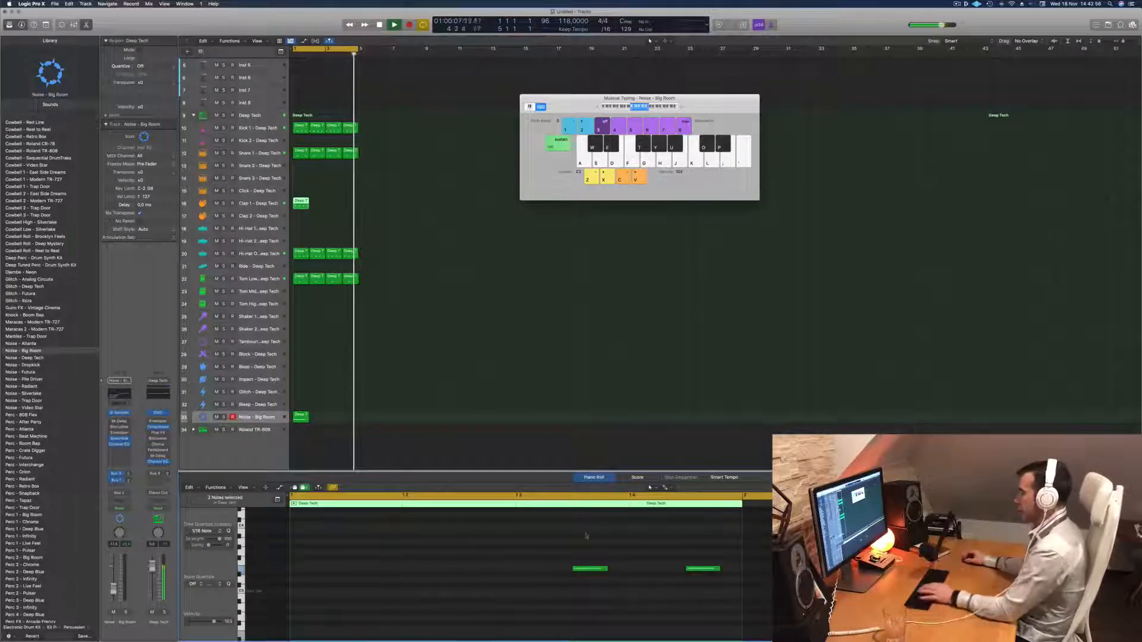
Move the last clap note earlier onto beat 4 and repeat the clap region across bars 2 to 4.
{"action": "left_click", "coordinate": [693, 568]}
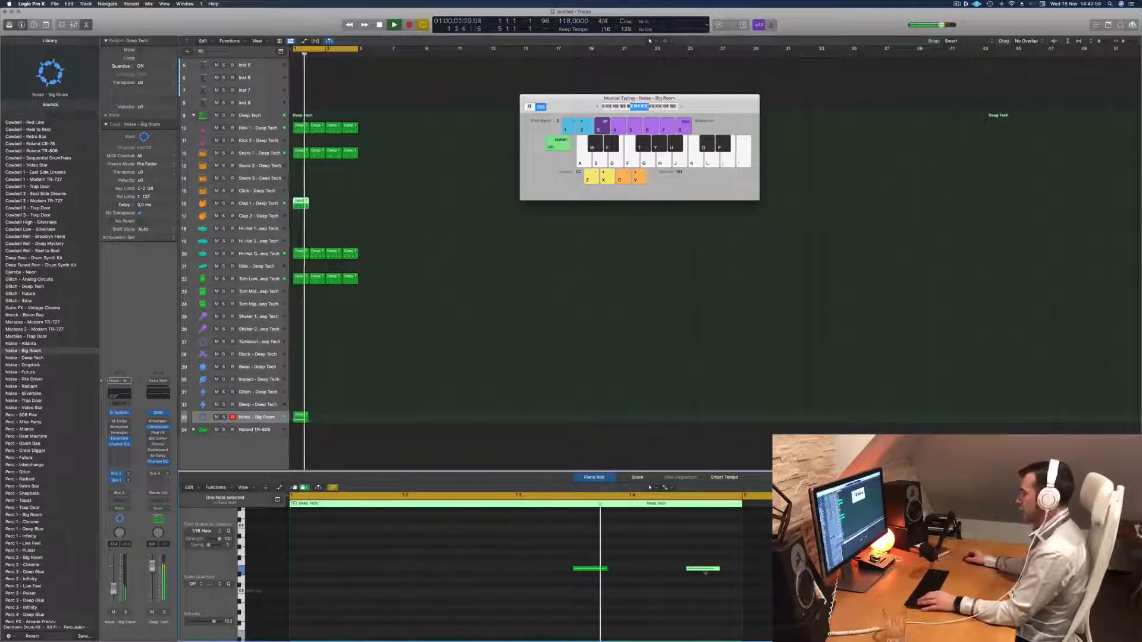
{"action": "left_click_drag", "start_coordinate": [704, 571], "coordinate": [648, 573]}
{"action": "scroll", "coordinate": [647, 571], "scroll_direction": "down", "scroll_amount": 2}
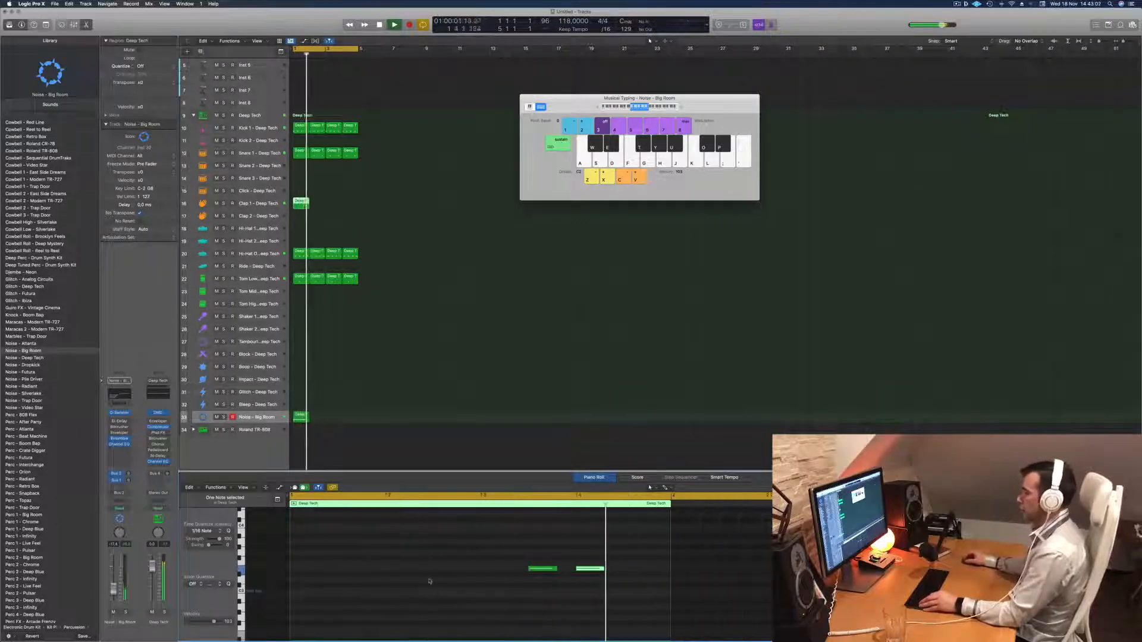
{"action": "left_click_drag", "start_coordinate": [302, 209], "coordinate": [334, 209]}
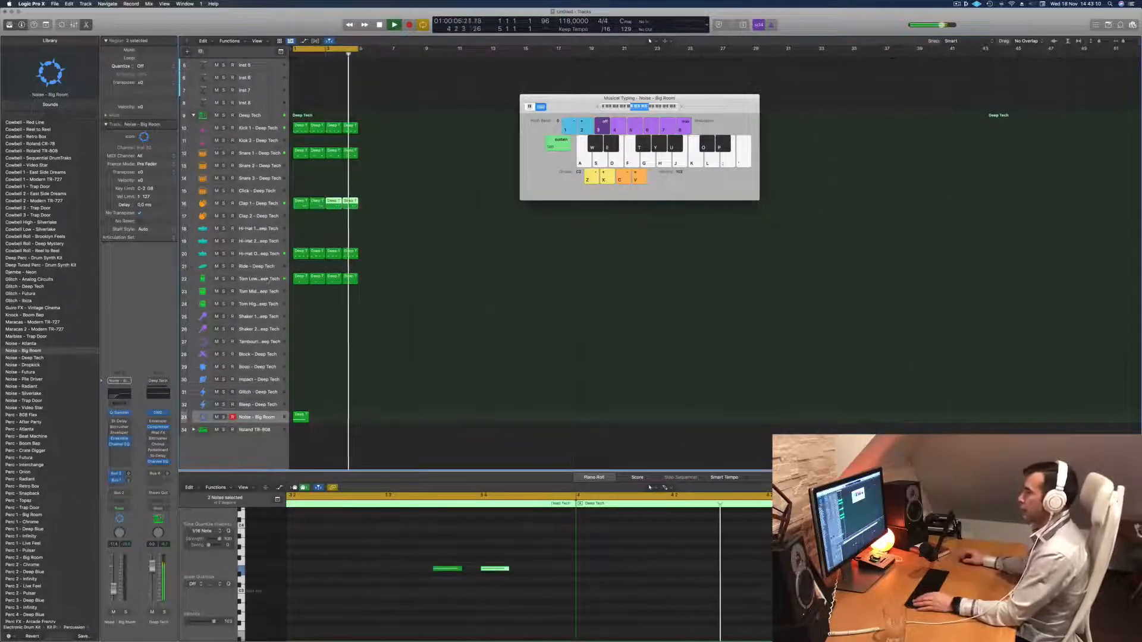
{"action": "left_click", "coordinate": [270, 279]}
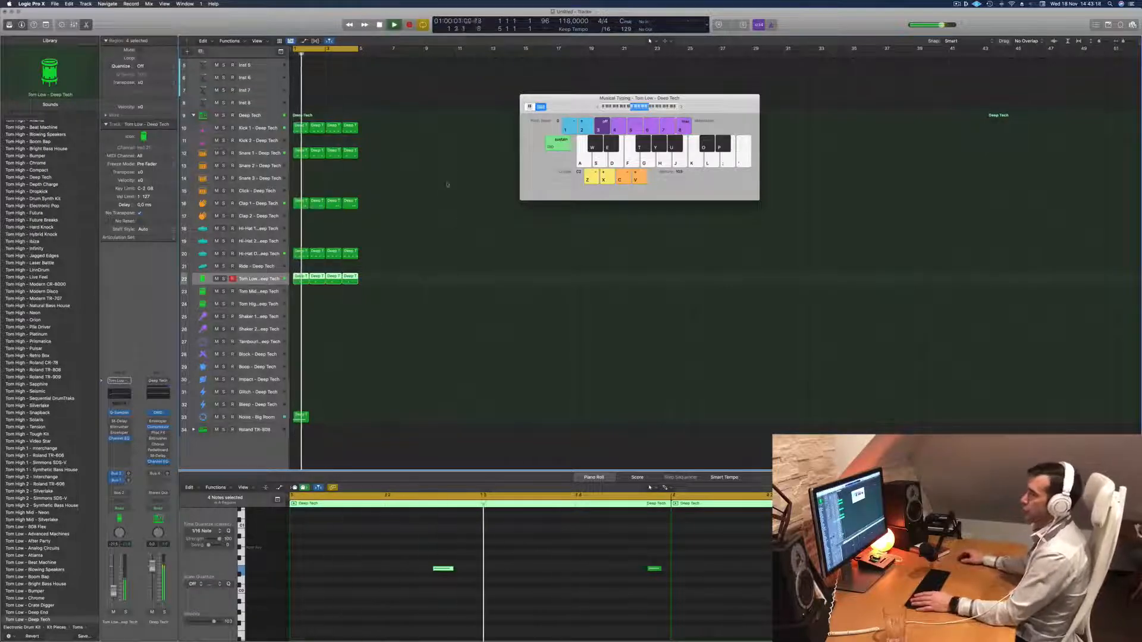
{"action": "left_click", "coordinate": [406, 183]}
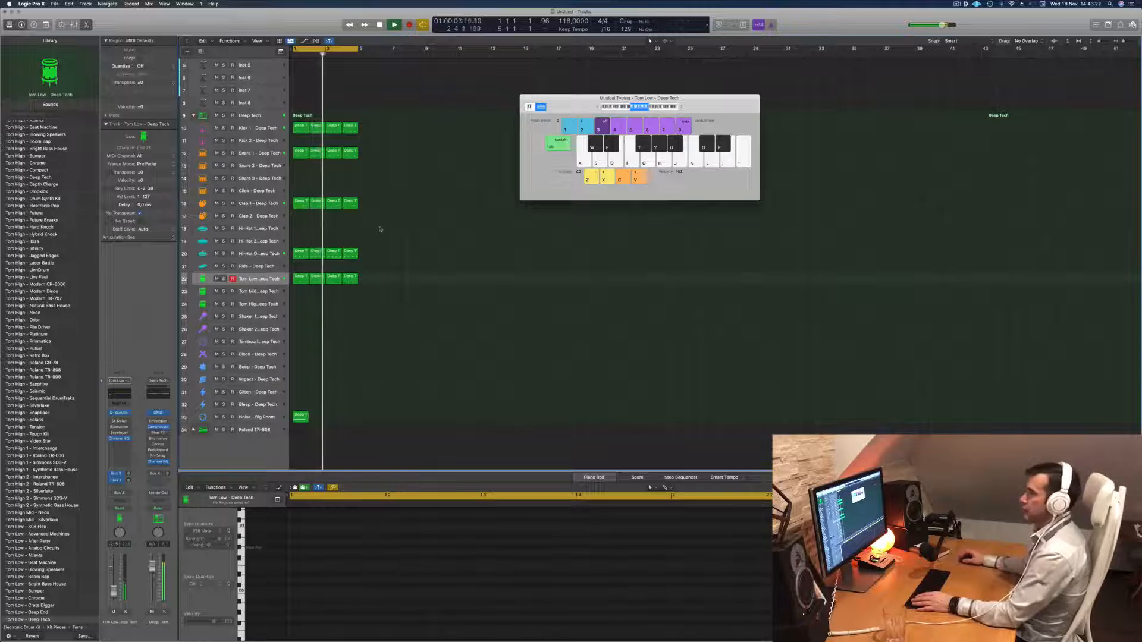
Copy the first open hi-hat region to the Ride track, try its notes on the beats and shift them back to the offbeats.
{"action": "left_click_drag", "start_coordinate": [298, 252], "coordinate": [299, 266]}
{"action": "left_click_drag", "start_coordinate": [325, 542], "coordinate": [674, 616]}
{"action": "key", "text": "alt+Left"}
{"action": "key", "text": "alt+Left"}
{"action": "key", "text": "space"}
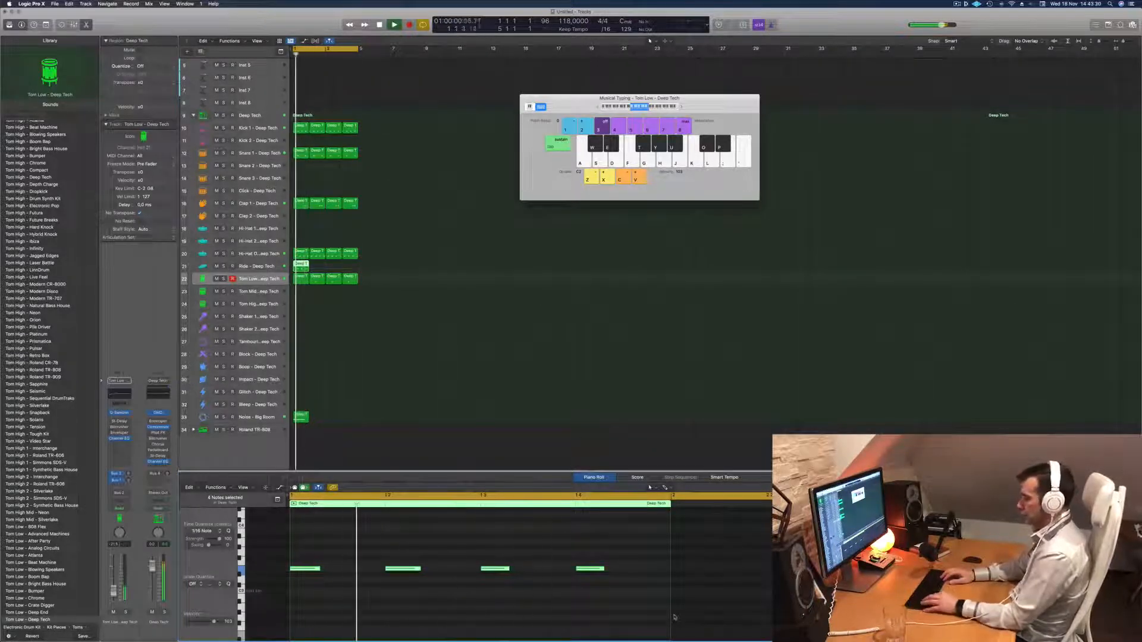
{"action": "key", "text": "alt+Right"}
{"action": "key", "text": "alt+Right"}
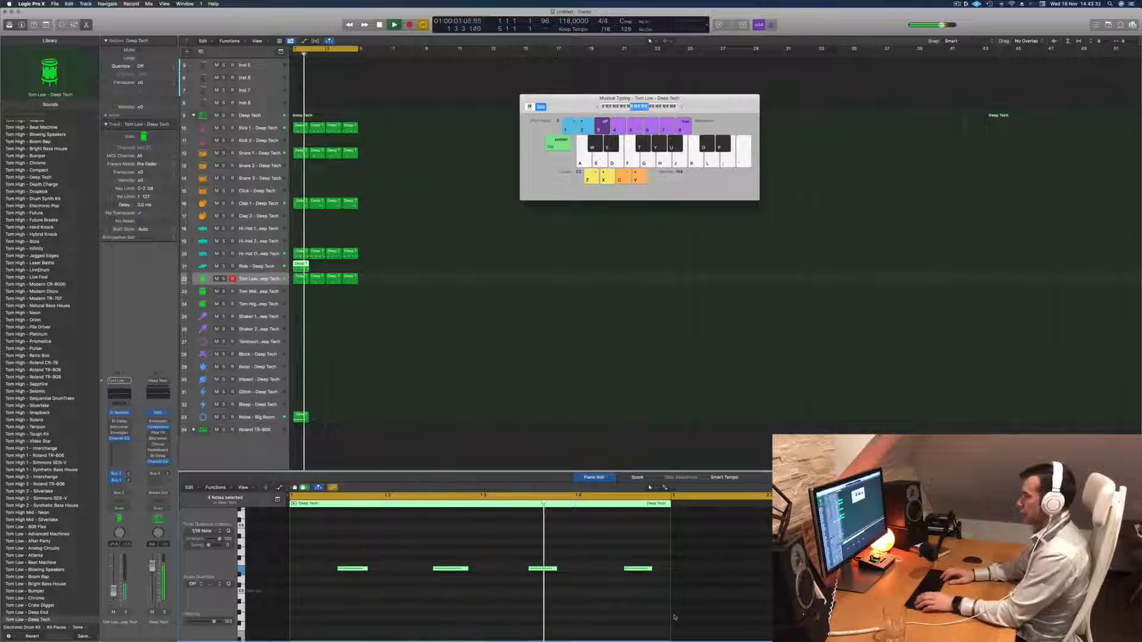
Move the second and fourth ride notes one sixteenth earlier and repeat the ride region across bars 2 to 4.
{"action": "left_click", "coordinate": [450, 569]}
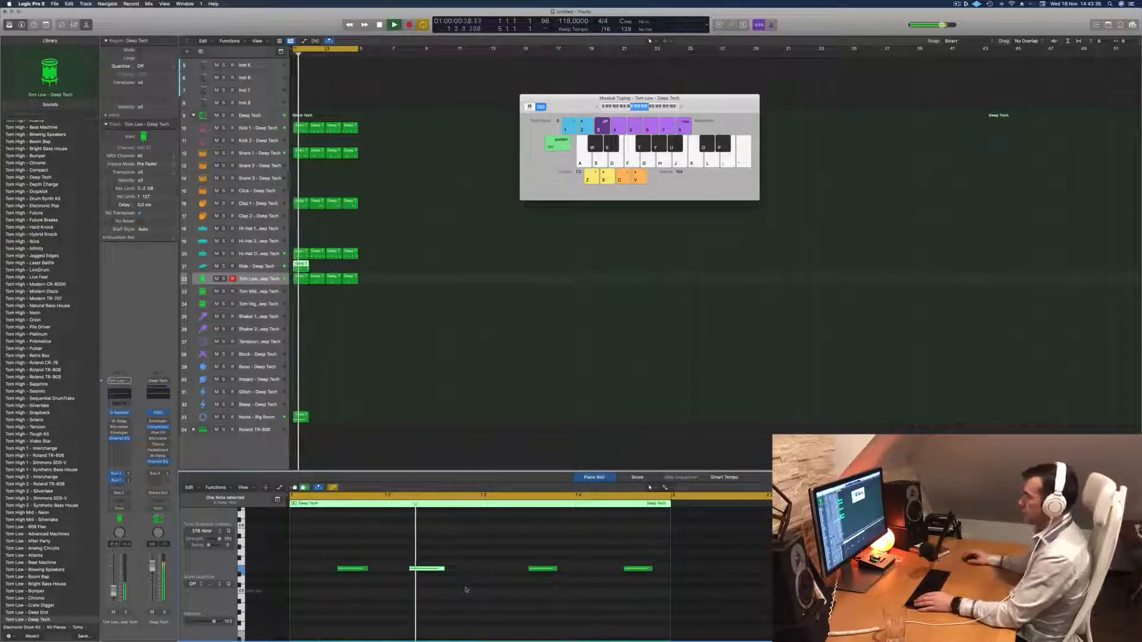
{"action": "left_click", "coordinate": [642, 569]}
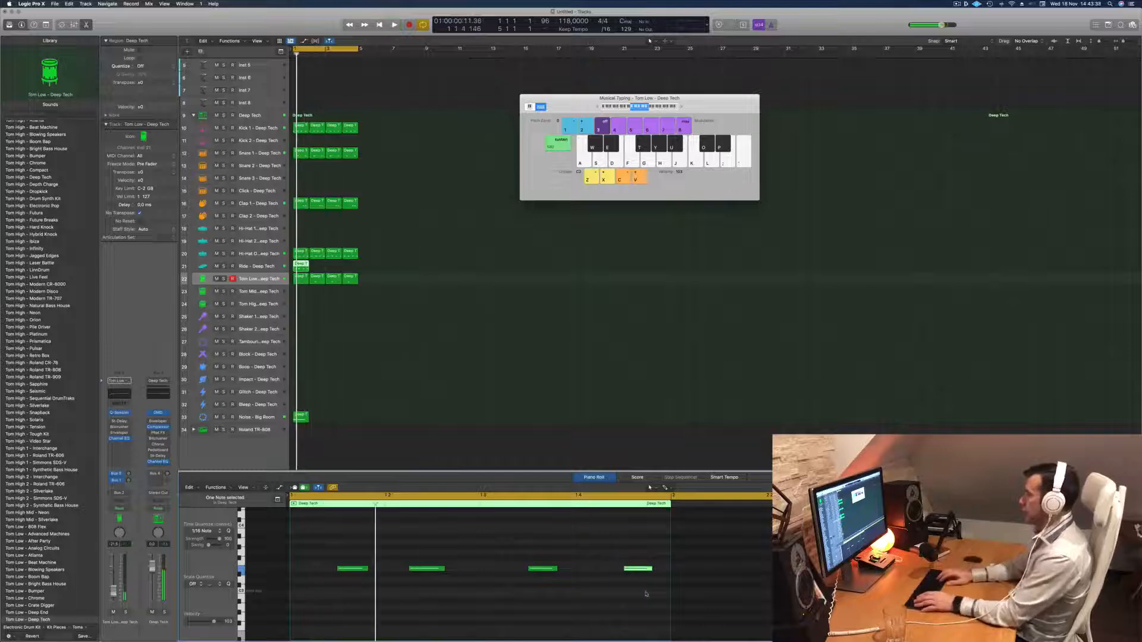
{"action": "key", "text": "alt+Left"}
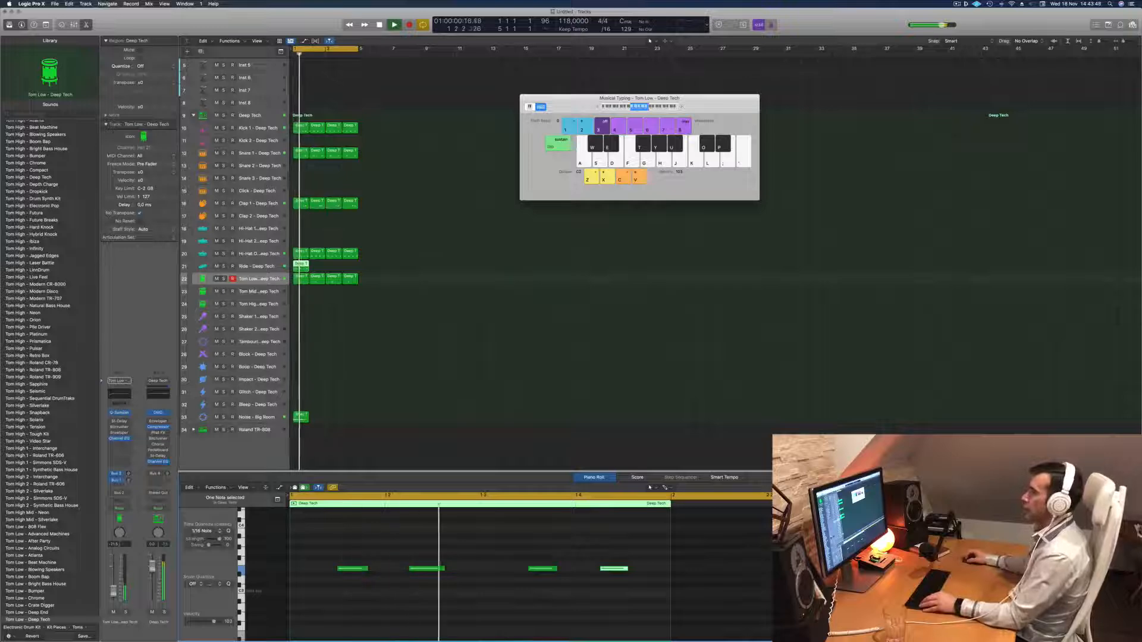
{"action": "left_click_drag", "start_coordinate": [298, 266], "coordinate": [313, 270]}
{"action": "mouse_move", "coordinate": [334, 270]}
{"action": "left_mouse_down"}
{"action": "mouse_move", "coordinate": [305, 267]}
{"action": "mouse_move", "coordinate": [346, 269]}
{"action": "mouse_move", "coordinate": [332, 269]}
{"action": "left_mouse_up"}
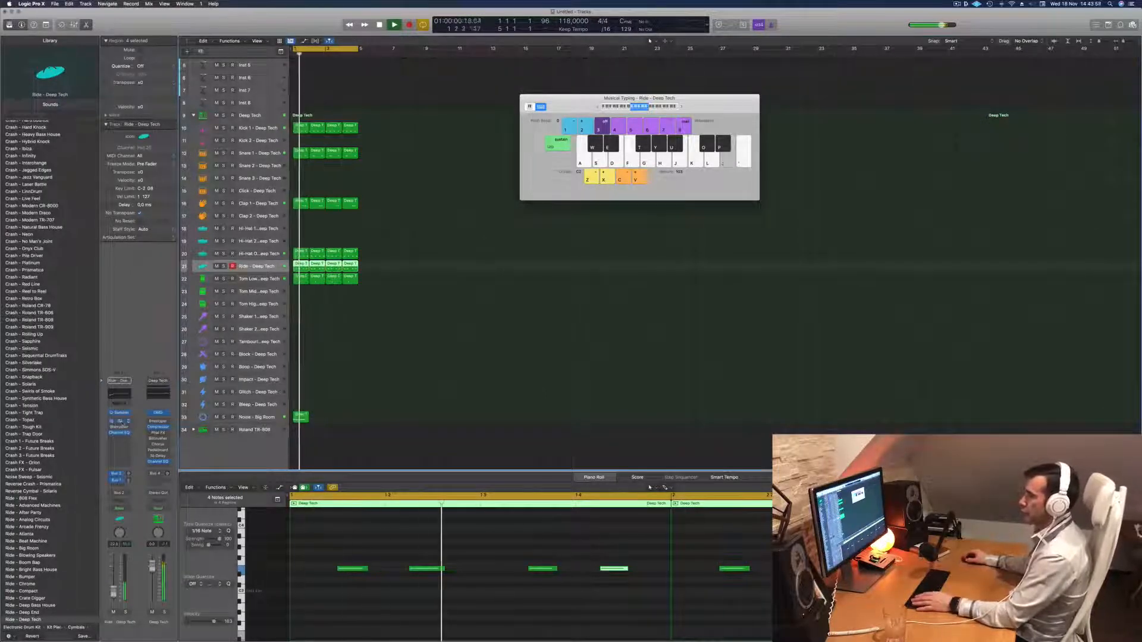
Load a dual 1/16-note preset in the Ride track's Stereo Delay and close the plug-in.
{"action": "left_click", "coordinate": [119, 421]}
{"action": "left_click", "coordinate": [380, 116]}
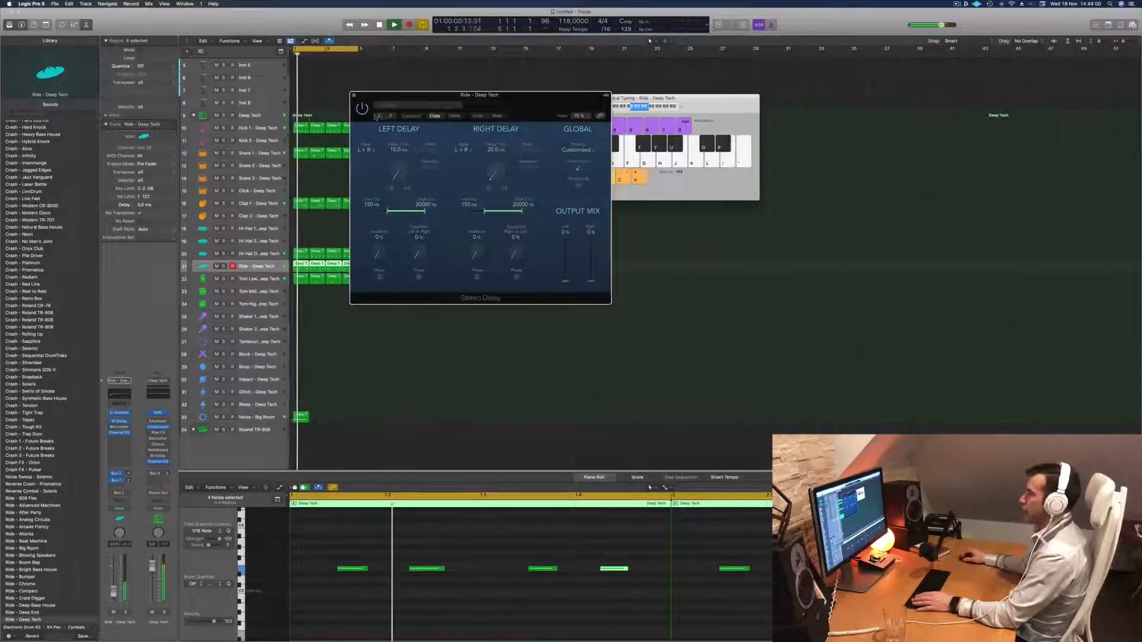
{"action": "left_click_drag", "start_coordinate": [531, 108], "coordinate": [467, 210]}
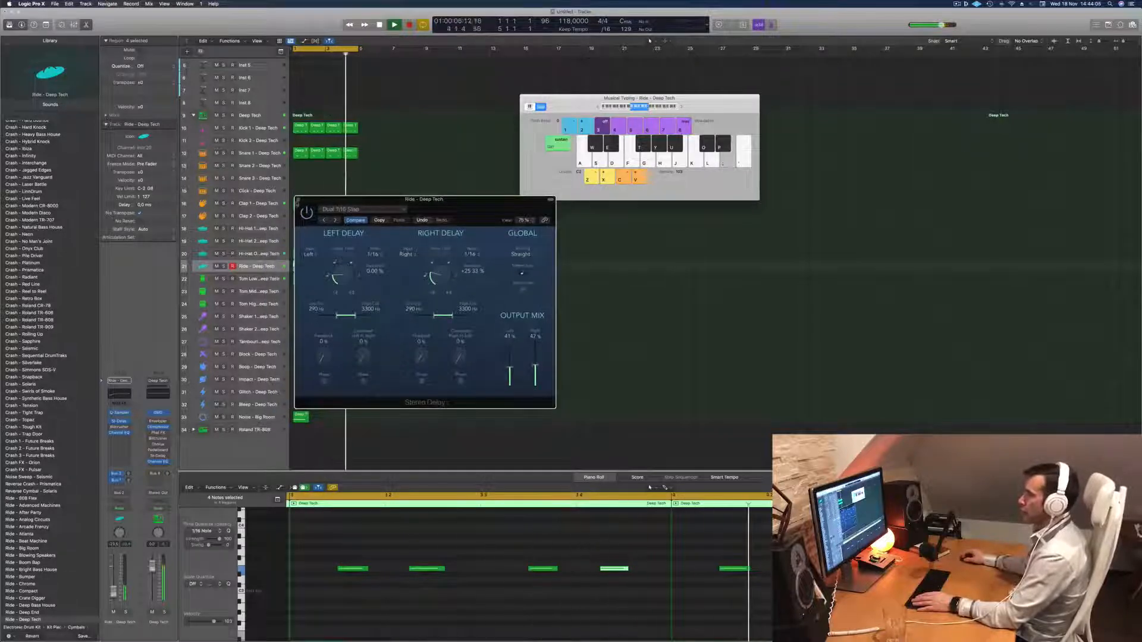
{"action": "left_click", "coordinate": [299, 200]}
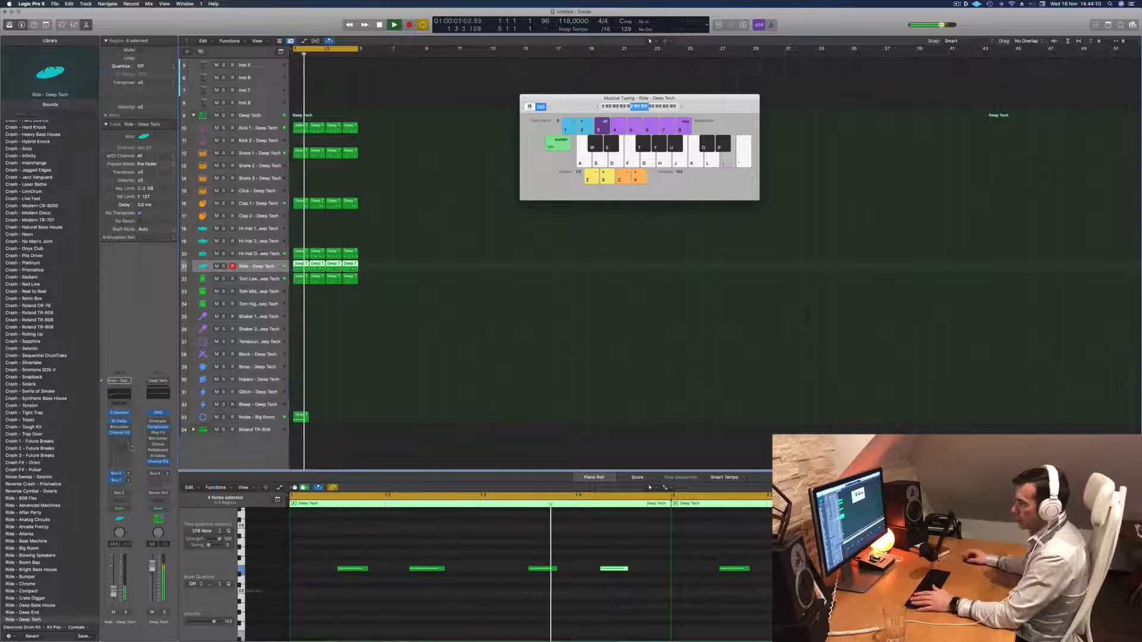
Add a send from the Ride track to Bus 7 → Delay, turn up its level and play the loop.
{"action": "left_click", "coordinate": [118, 486]}
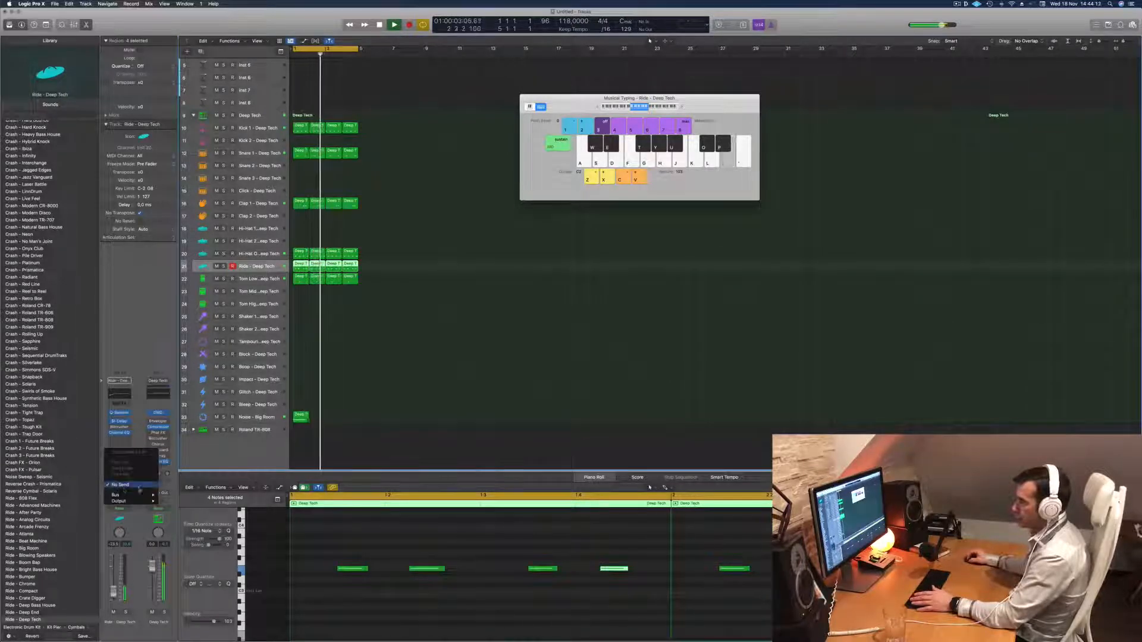
{"action": "mouse_move", "coordinate": [128, 495]}
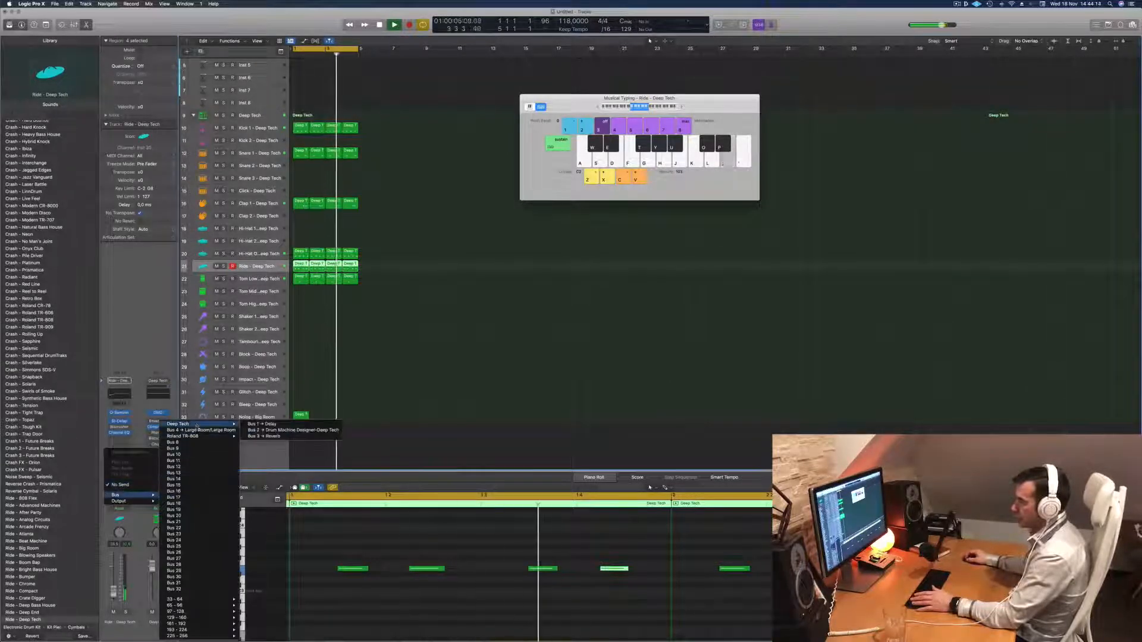
{"action": "mouse_move", "coordinate": [198, 436]}
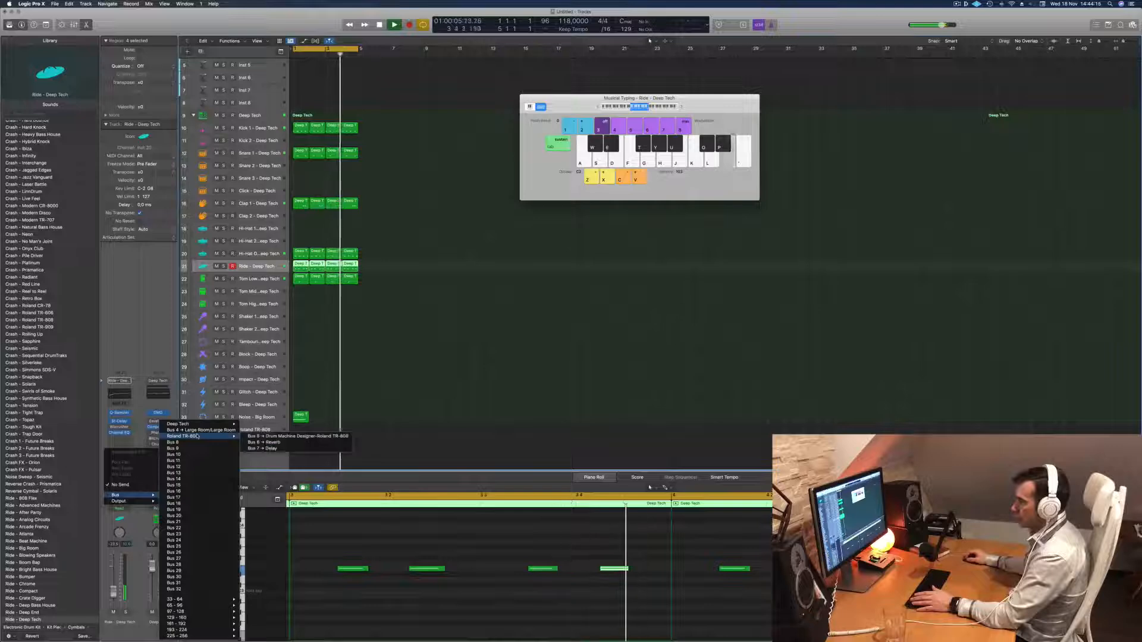
{"action": "left_click", "coordinate": [272, 448]}
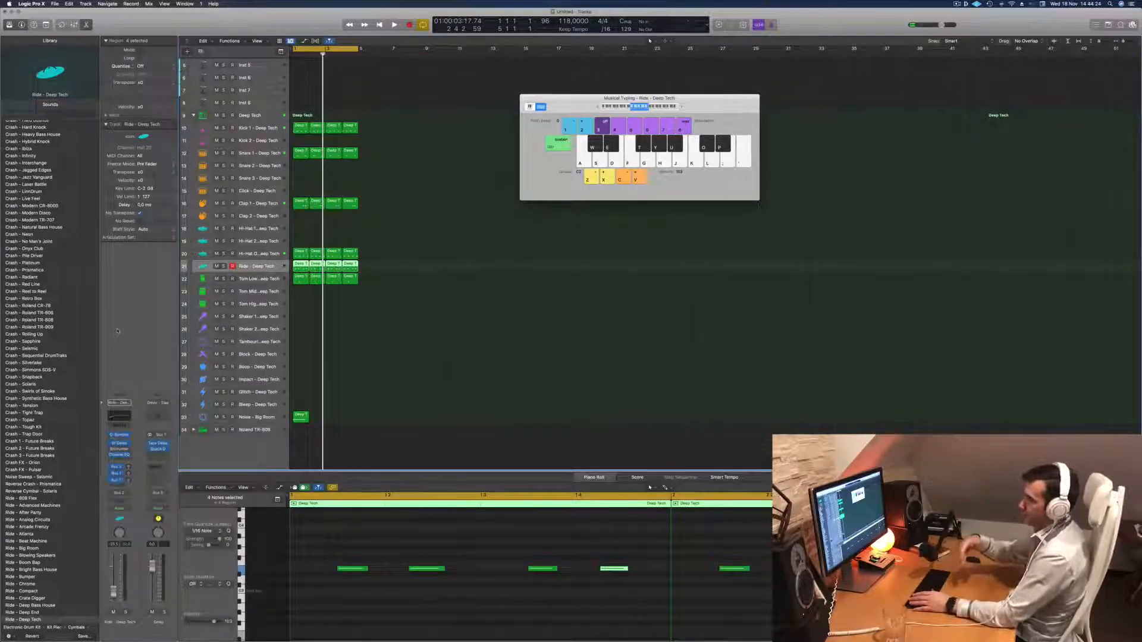
{"action": "key", "text": "space"}
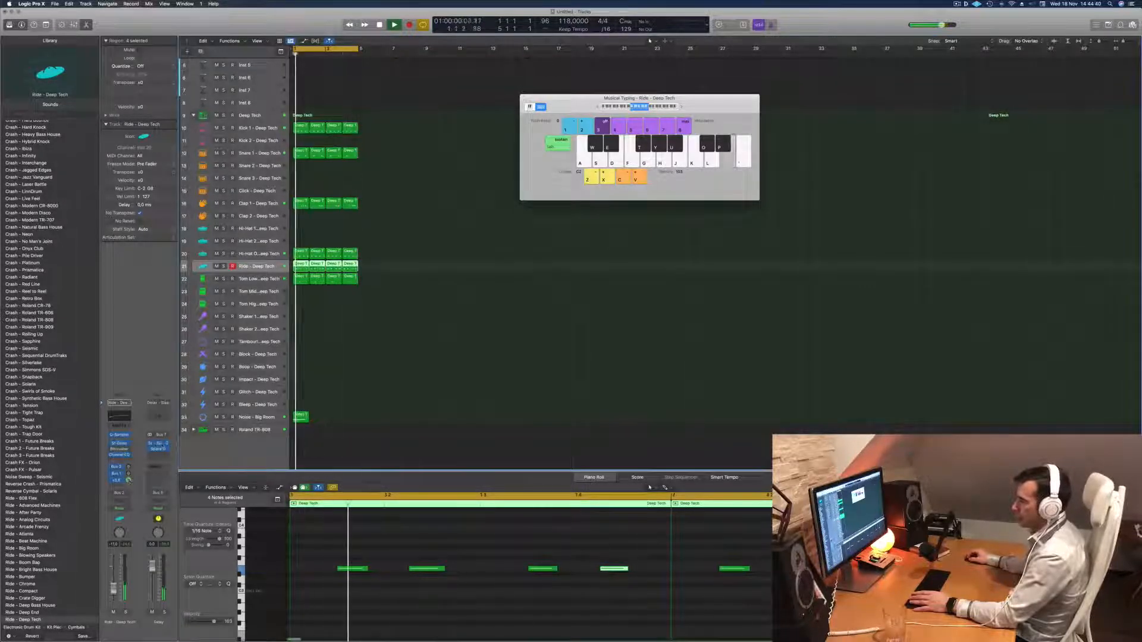
Inspect the Delay bus's Space Designer, set its Tape Delay wet output to 100% and close both plug-ins.
{"action": "left_click", "coordinate": [158, 444]}
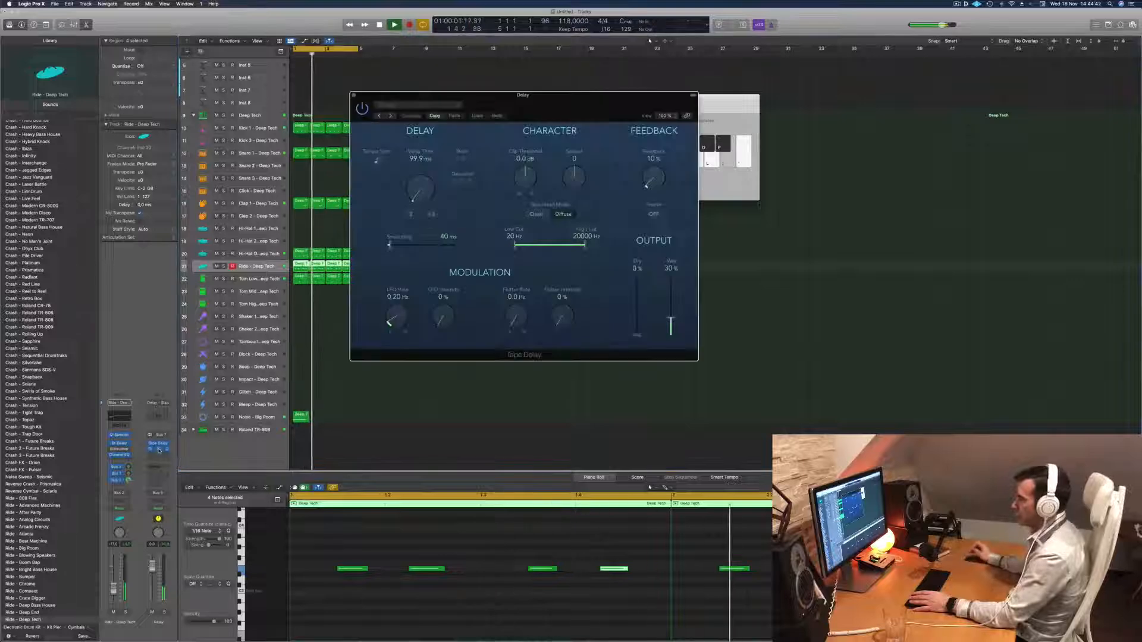
{"action": "left_click", "coordinate": [158, 449]}
{"action": "left_click_drag", "start_coordinate": [542, 104], "coordinate": [640, 190]}
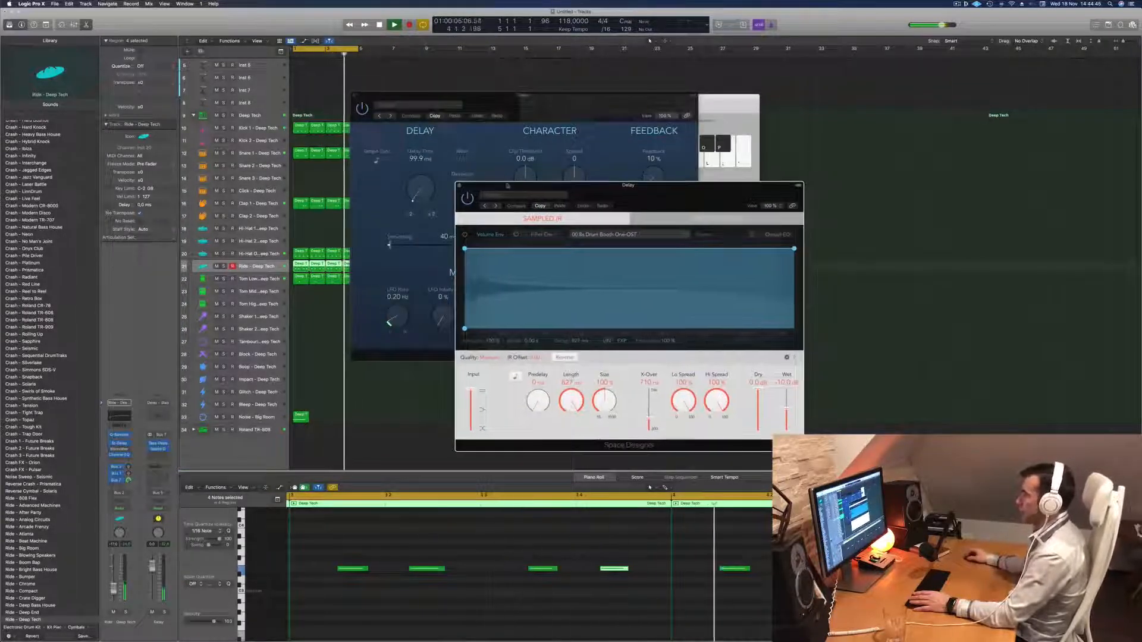
{"action": "left_click", "coordinate": [459, 185]}
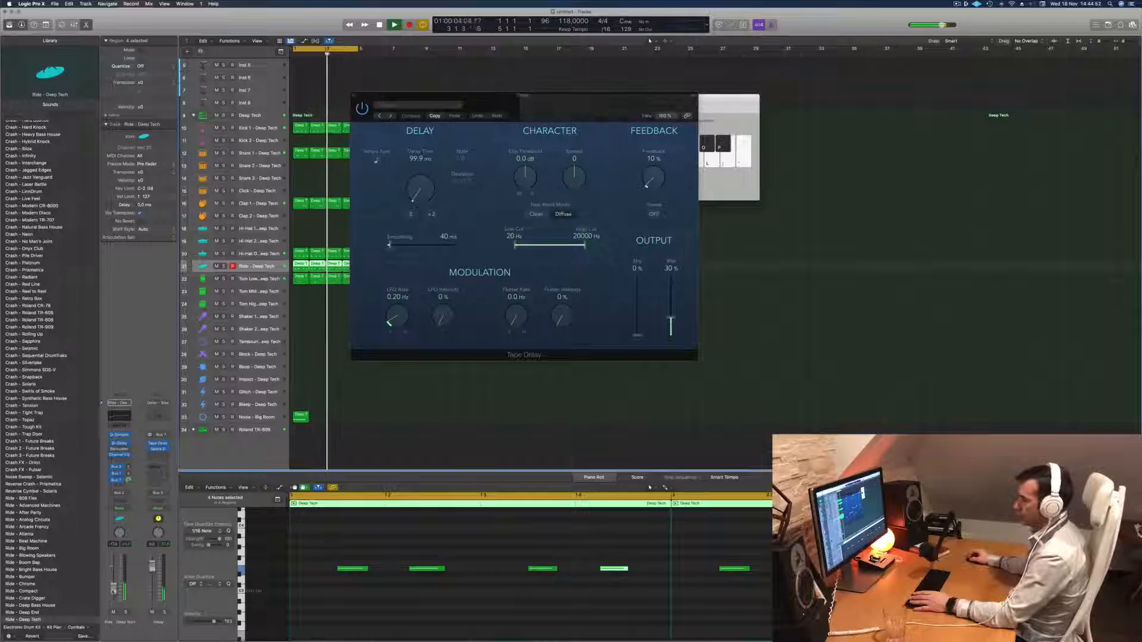
{"action": "left_click", "coordinate": [158, 446]}
{"action": "left_click", "coordinate": [158, 446]}
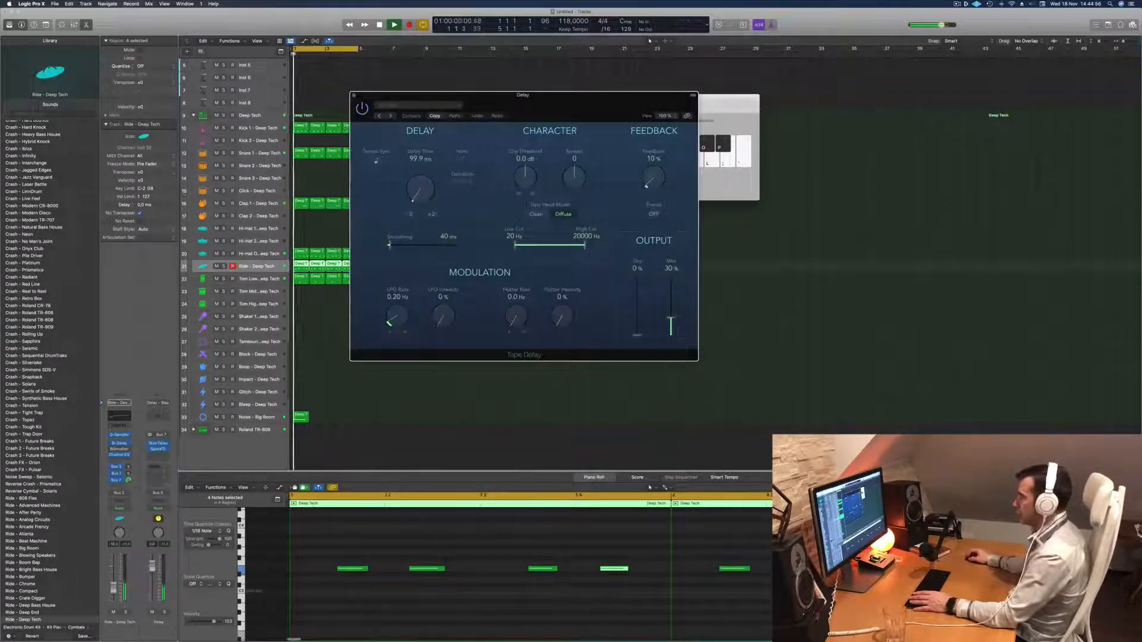
{"action": "left_click_drag", "start_coordinate": [671, 321], "coordinate": [671, 277]}
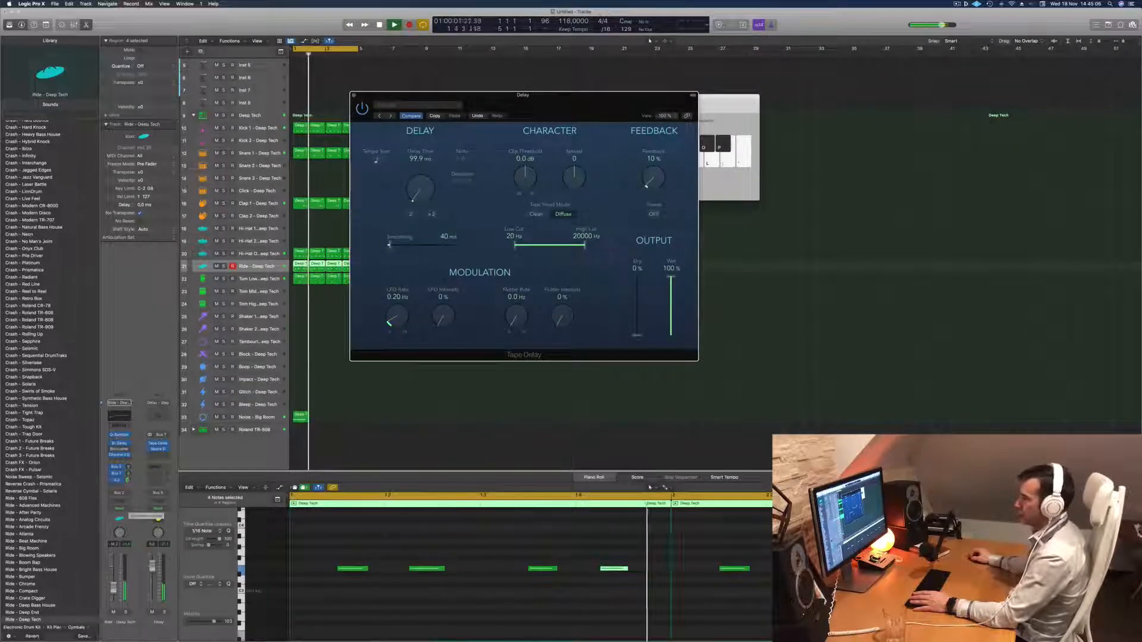
{"action": "left_click", "coordinate": [615, 568]}
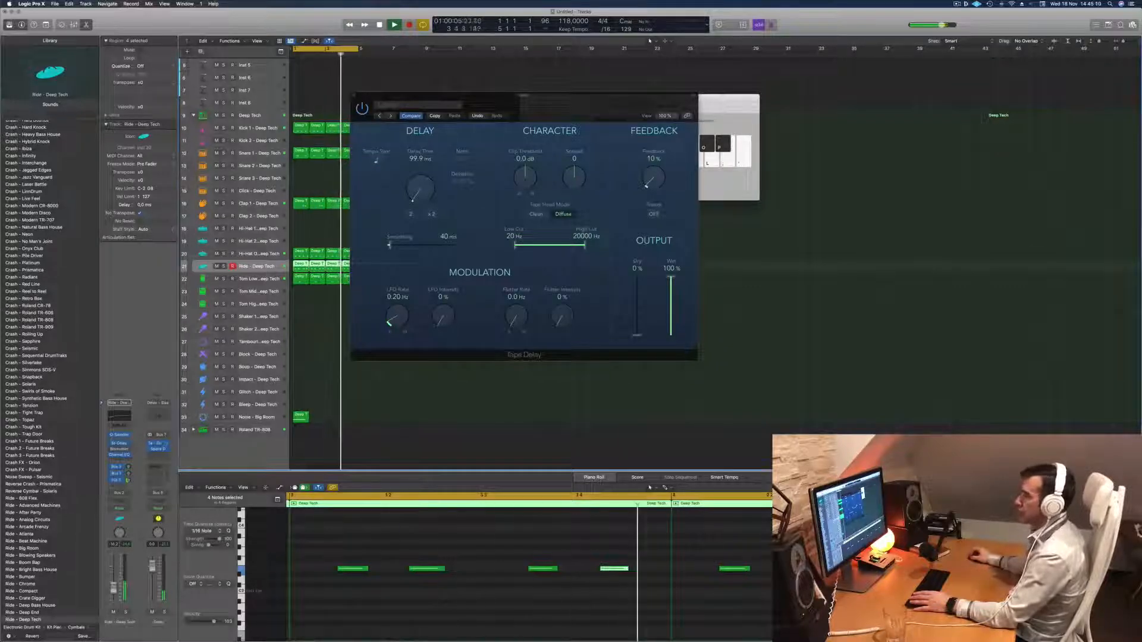
{"action": "left_click", "coordinate": [353, 96]}
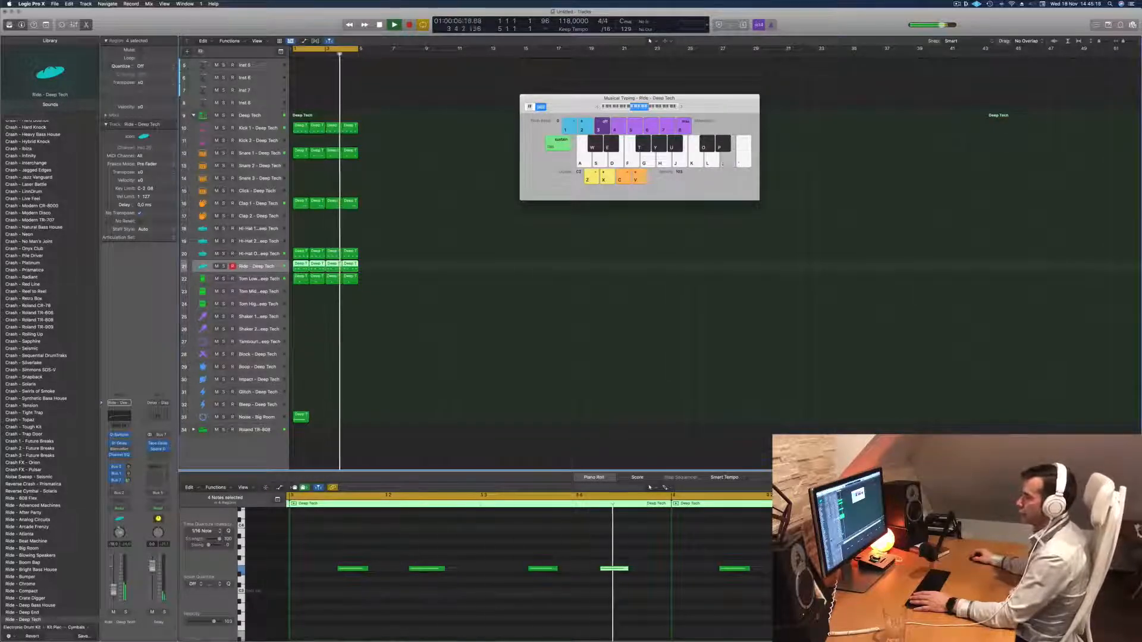
Replace the Stereo Delay on the Clap 1 track with the Echo plug-in and move its window clear of the track list.
{"action": "left_click", "coordinate": [260, 205]}
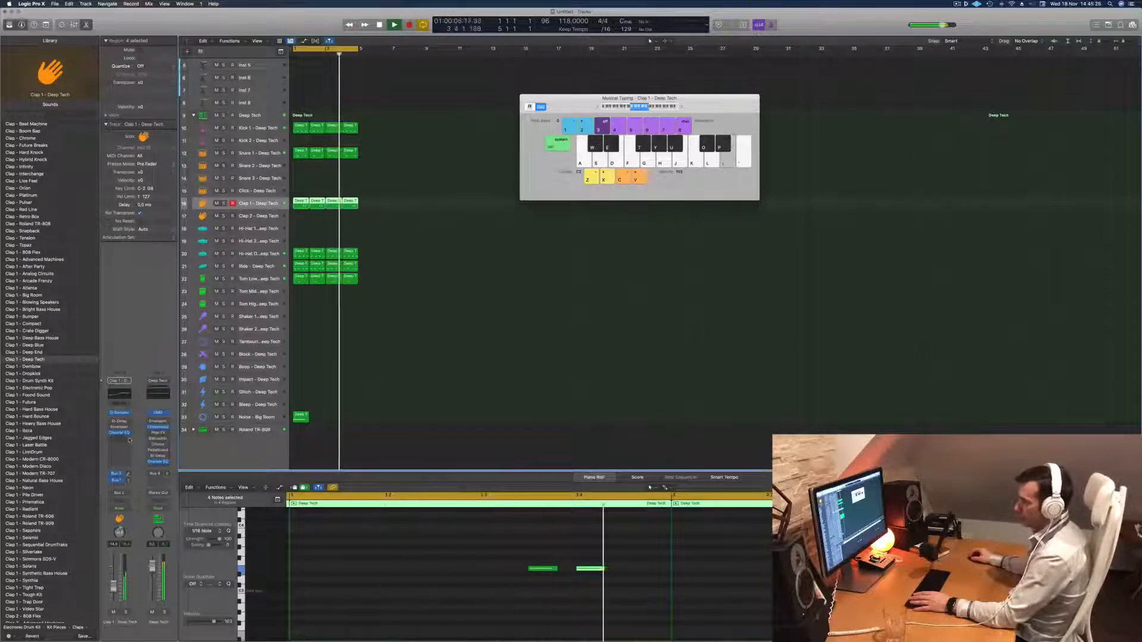
{"action": "left_click", "coordinate": [124, 421]}
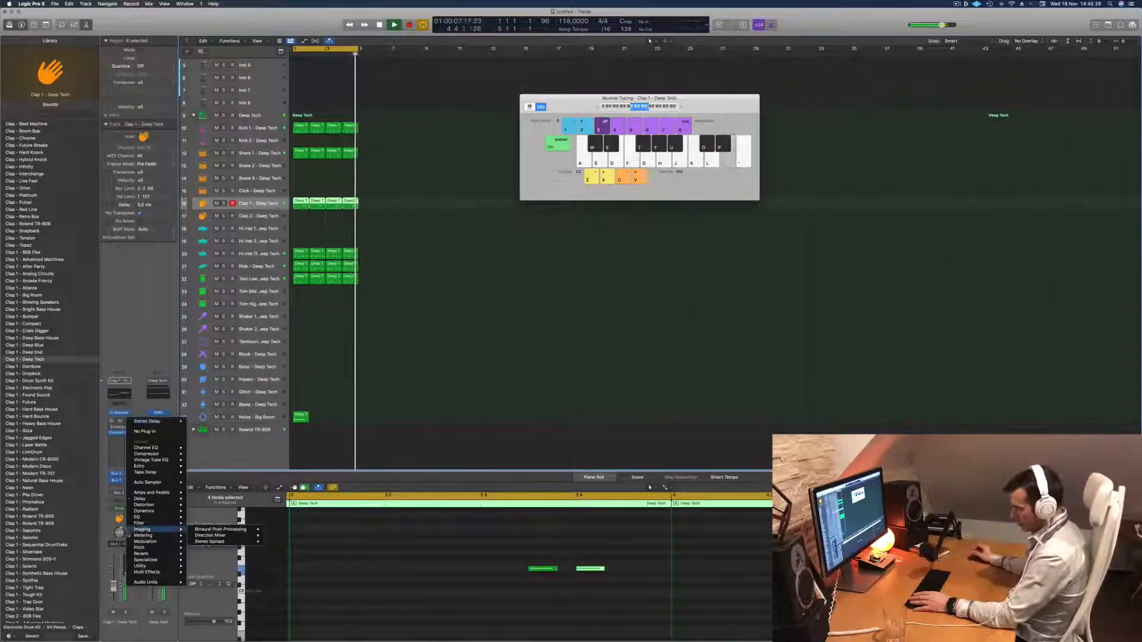
{"action": "mouse_move", "coordinate": [151, 467]}
{"action": "left_click", "coordinate": [201, 466]}
{"action": "left_click_drag", "start_coordinate": [416, 94], "coordinate": [505, 203]}
Set the Clap 1 Echo's wet level to about 41%, lower its Color and close the plug-in.
{"action": "left_click_drag", "start_coordinate": [554, 269], "coordinate": [555, 281]}
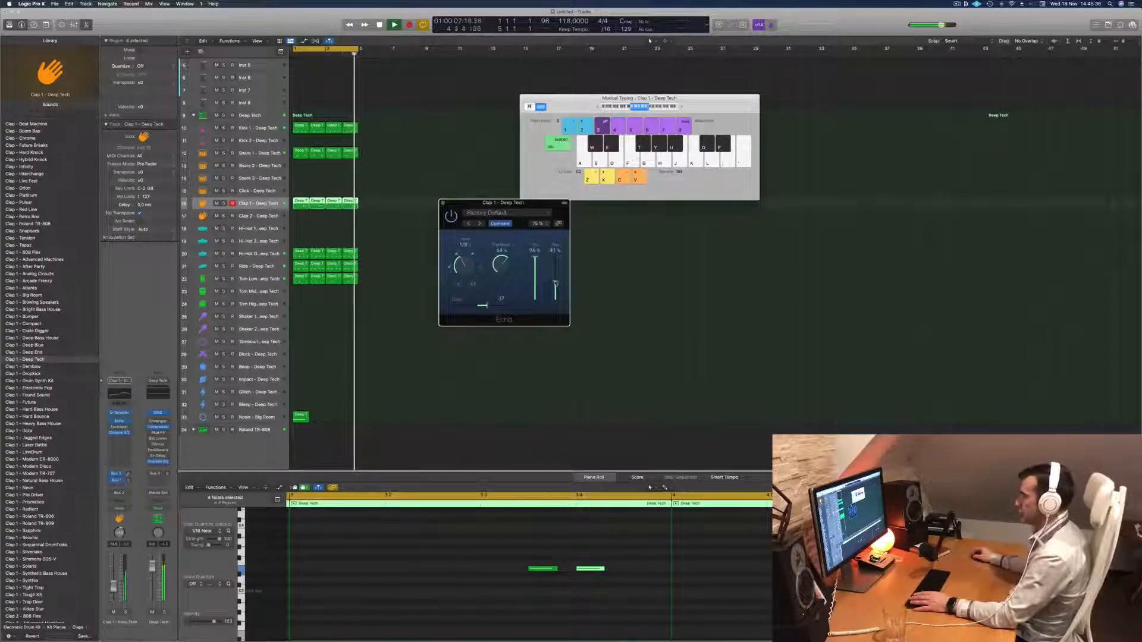
{"action": "left_click_drag", "start_coordinate": [487, 307], "coordinate": [482, 308]}
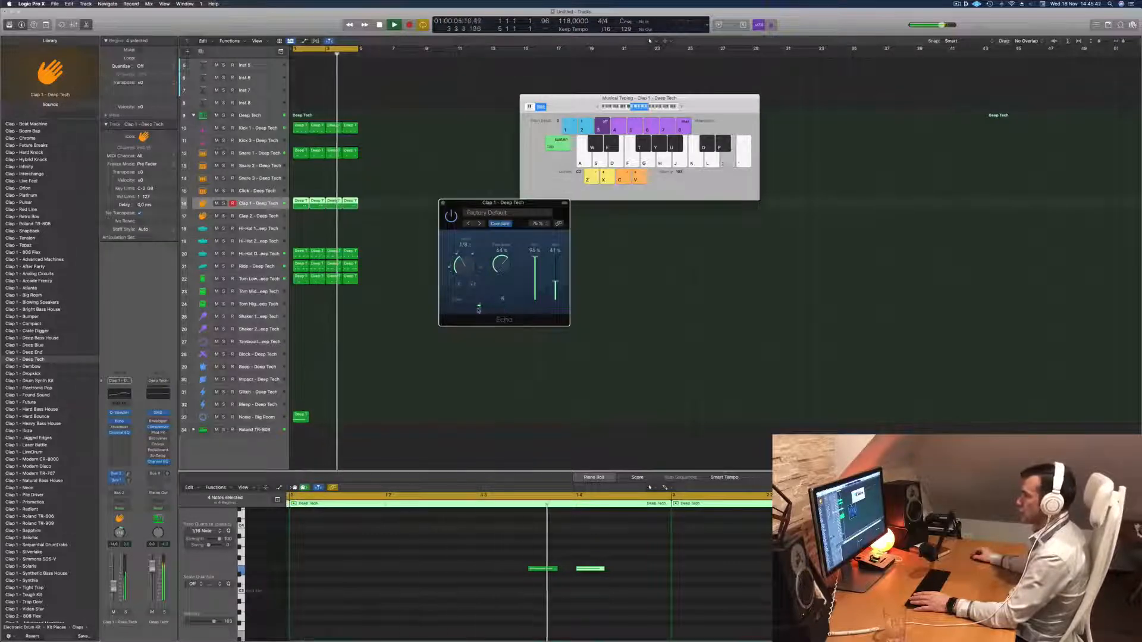
{"action": "left_click_drag", "start_coordinate": [514, 204], "coordinate": [485, 206]}
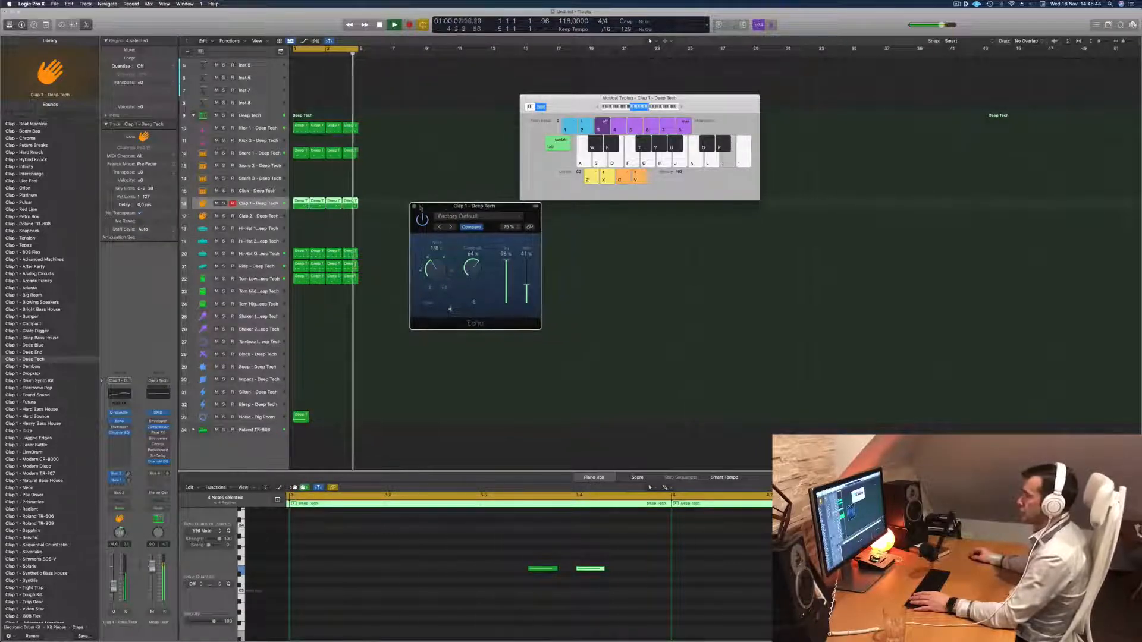
{"action": "left_click", "coordinate": [415, 207]}
Select the Inst 1 track, enlarge its height and open its Alchemy synth beside the track list.
{"action": "scroll", "coordinate": [256, 149], "scroll_direction": "up", "scroll_amount": 4}
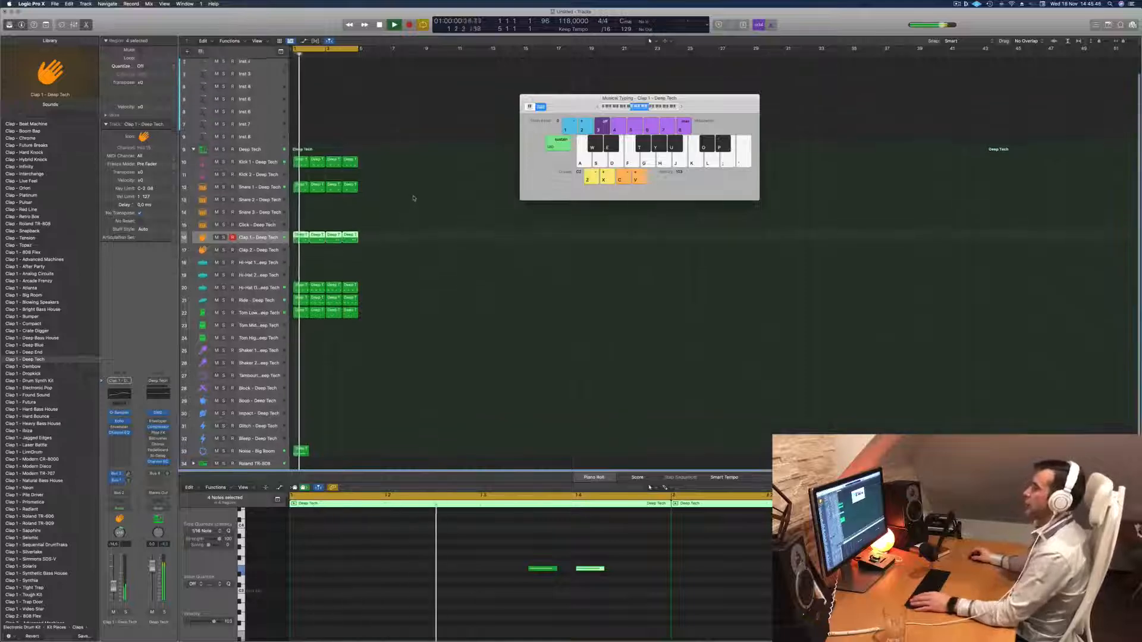
{"action": "left_click", "coordinate": [255, 66]}
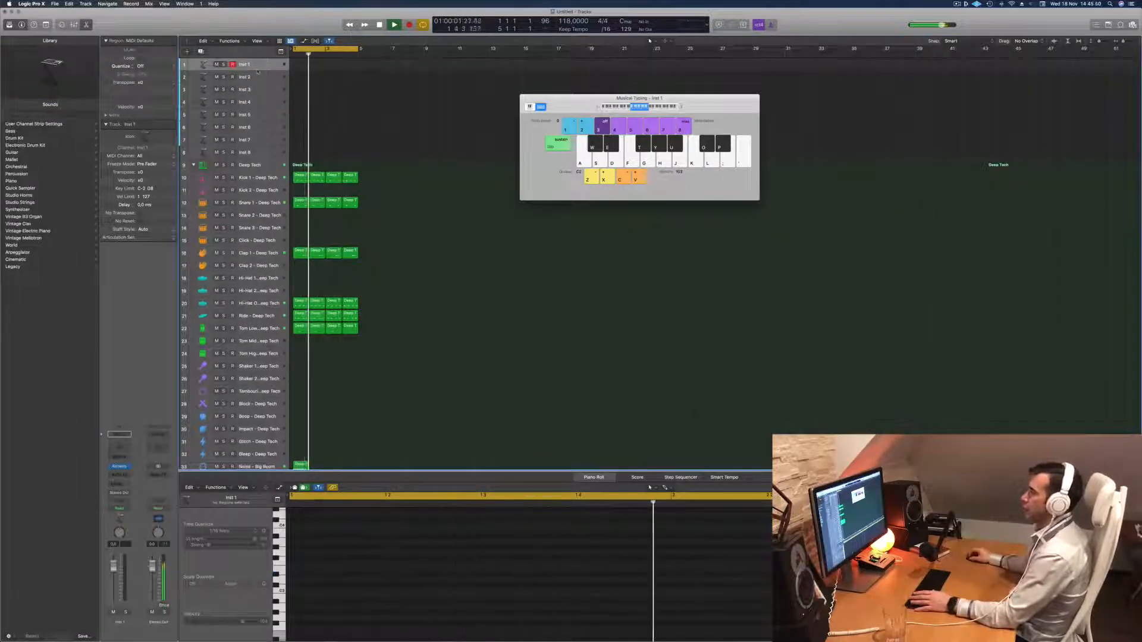
{"action": "left_click_drag", "start_coordinate": [257, 71], "coordinate": [257, 136]}
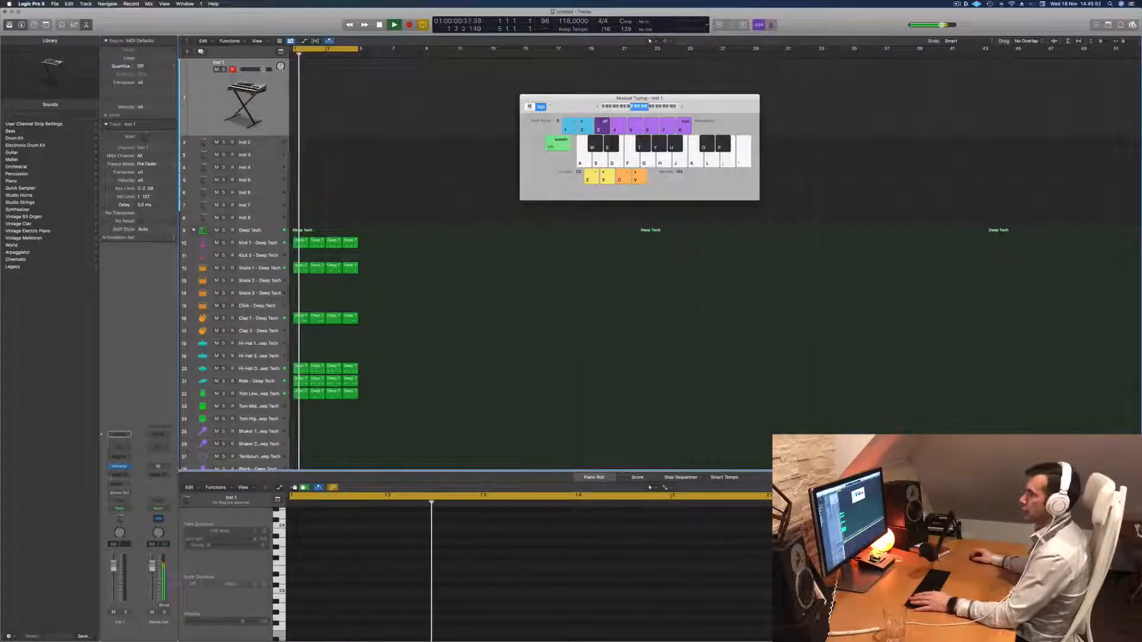
{"action": "left_click", "coordinate": [120, 467]}
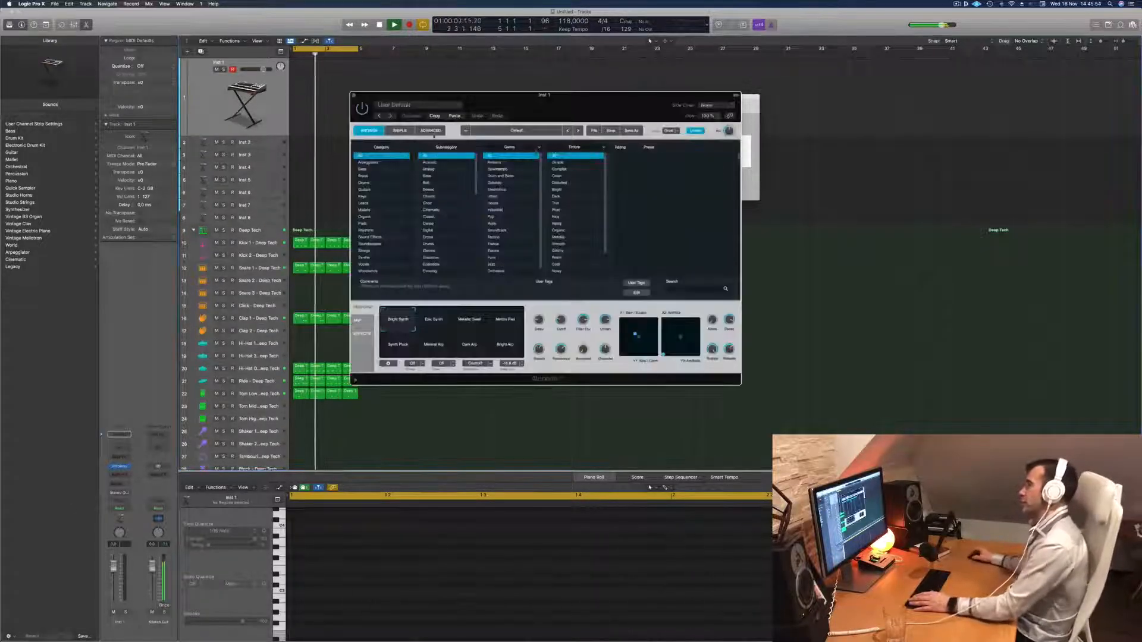
{"action": "left_click_drag", "start_coordinate": [593, 104], "coordinate": [723, 176]}
{"action": "key", "text": "space"}
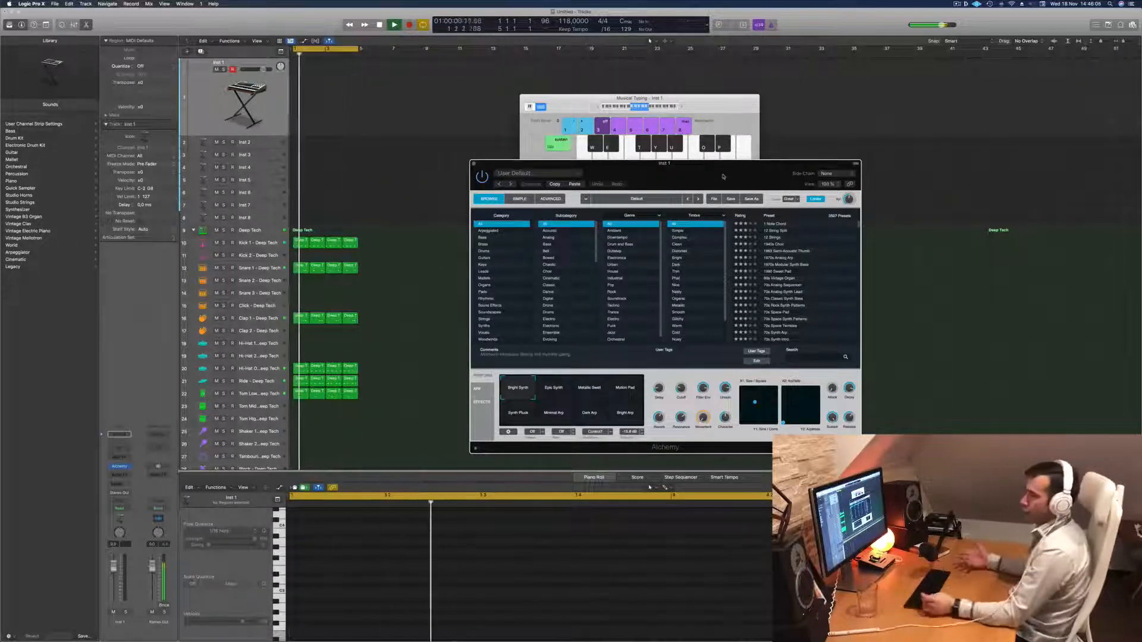
{"action": "left_click_drag", "start_coordinate": [723, 176], "coordinate": [635, 162]}
{"action": "key", "text": "space"}
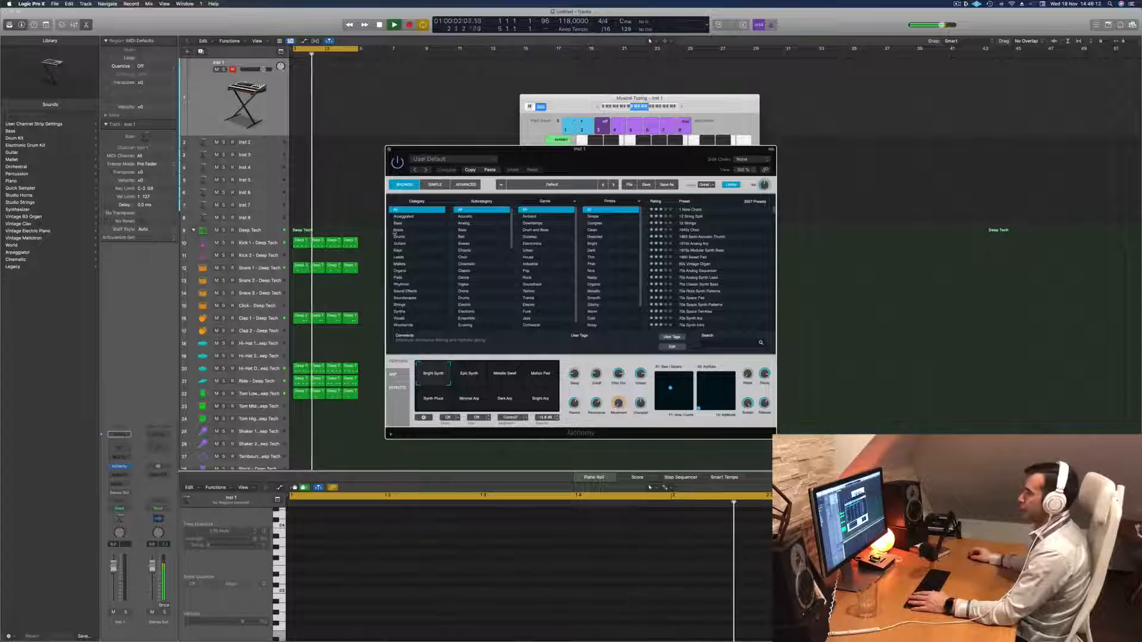
Load Alchemy's Out Of Touch preset from the Brass category and lower the Musical Typing octave by one.
{"action": "left_click", "coordinate": [416, 230]}
{"action": "scroll", "coordinate": [728, 272], "scroll_direction": "down", "scroll_amount": 5}
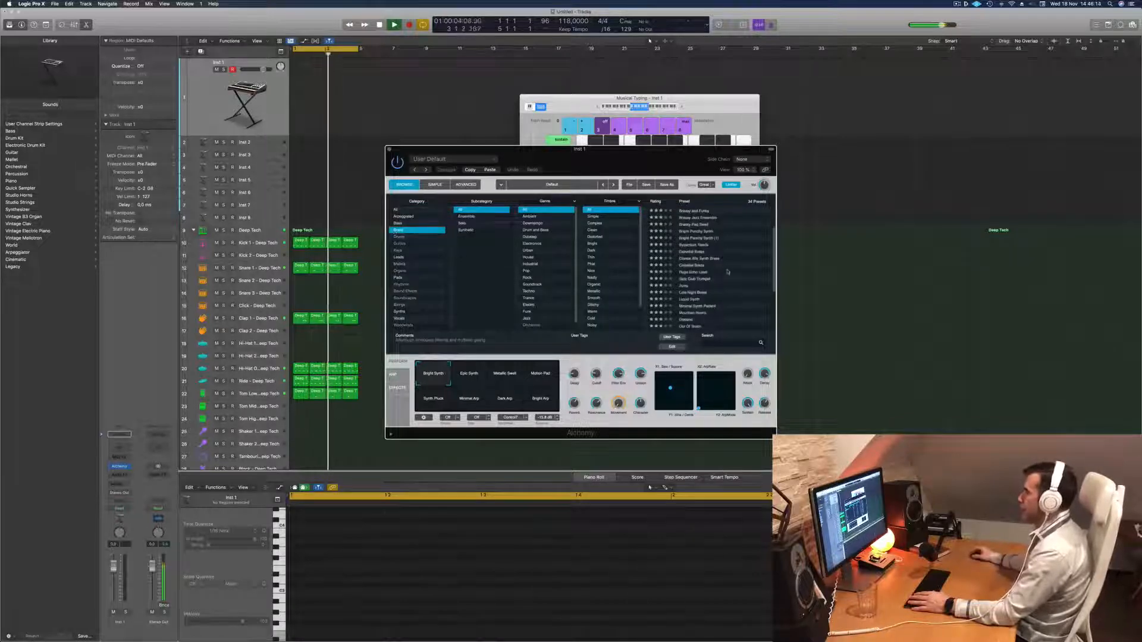
{"action": "left_click", "coordinate": [691, 257]}
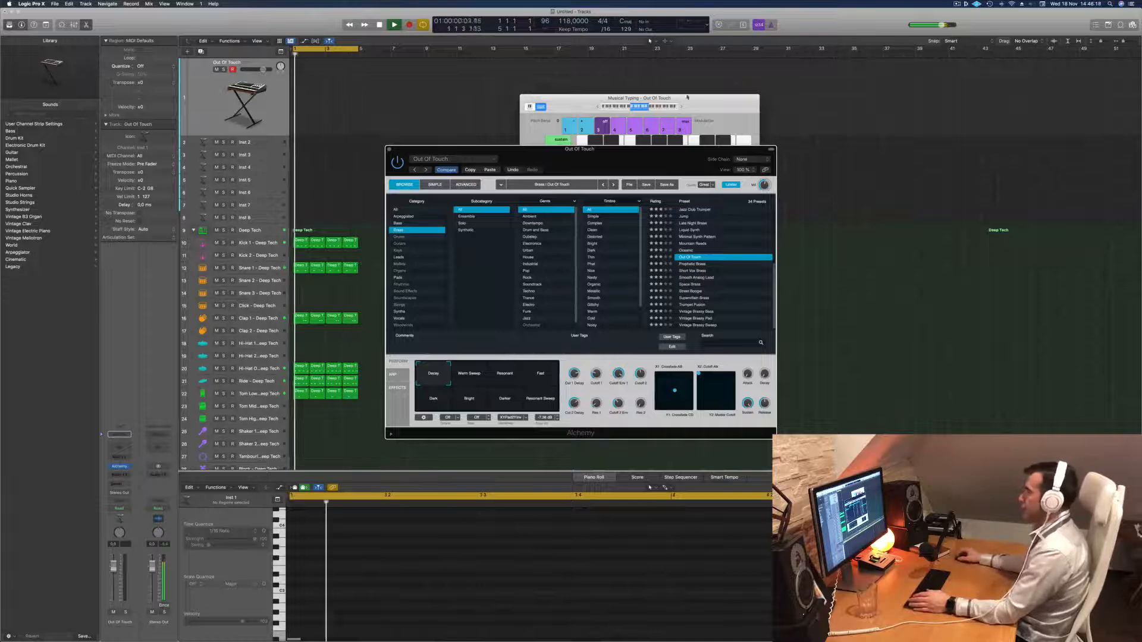
{"action": "left_click", "coordinate": [573, 102]}
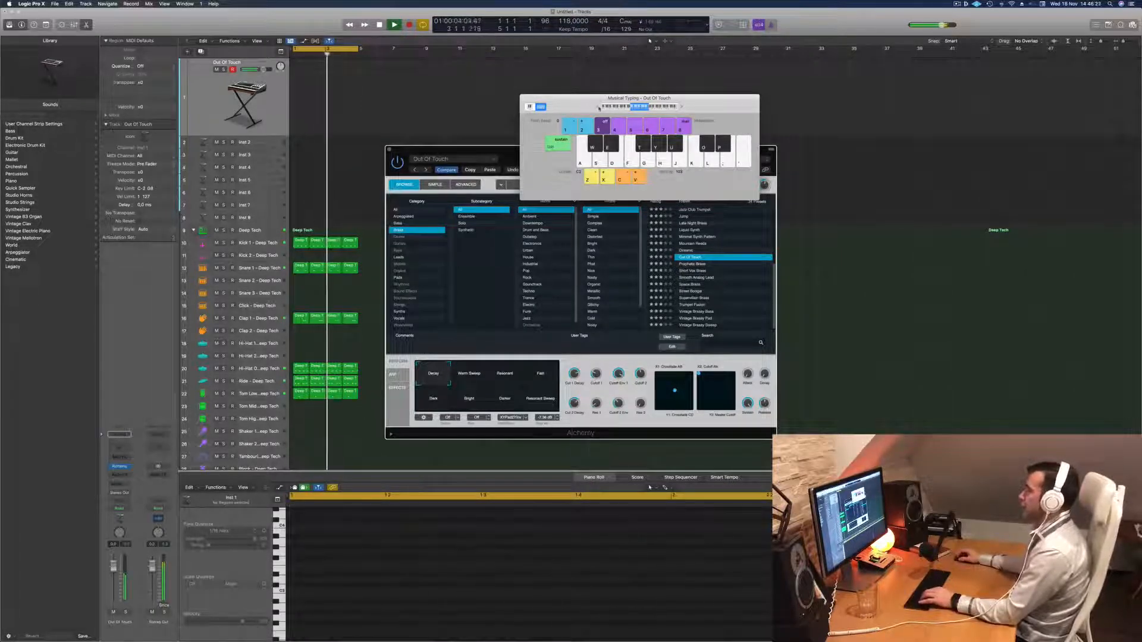
{"action": "key", "text": "z"}
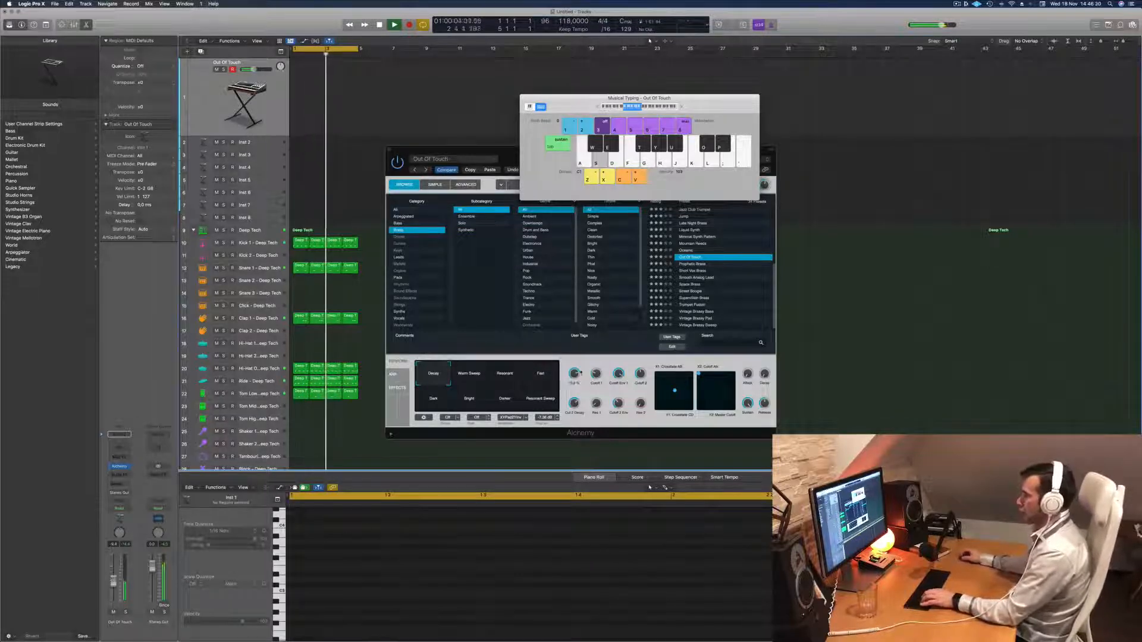
Try the Warm Sweep snapshot of Out Of Touch, and replace the preset with Prophetic Brass.
{"action": "left_click", "coordinate": [462, 373]}
{"action": "left_click", "coordinate": [465, 374]}
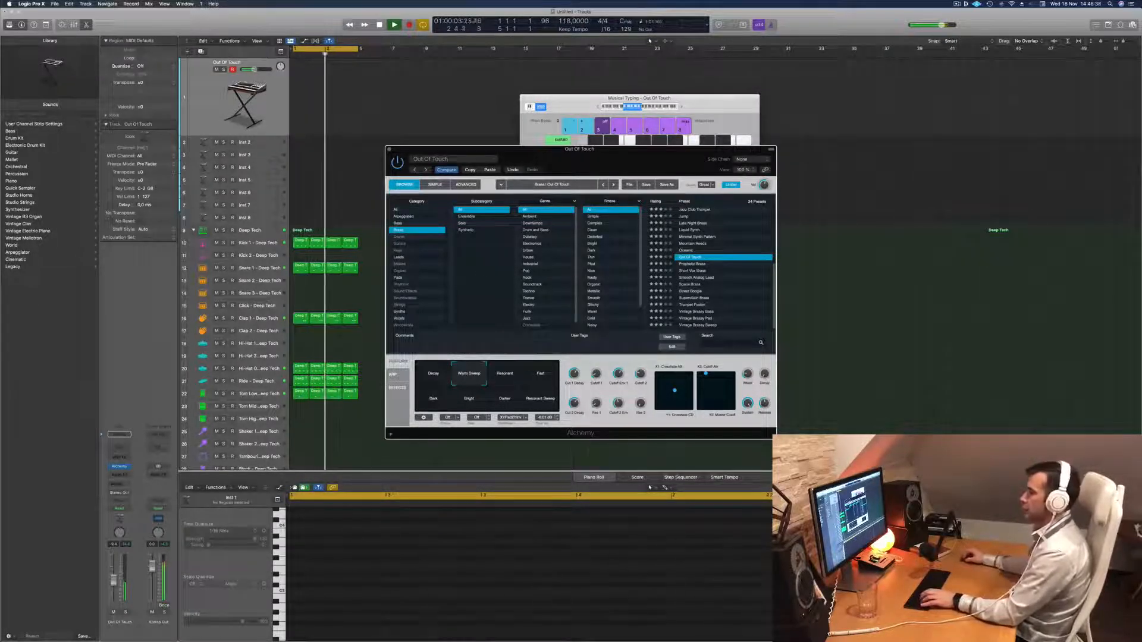
{"action": "left_click", "coordinate": [522, 454]}
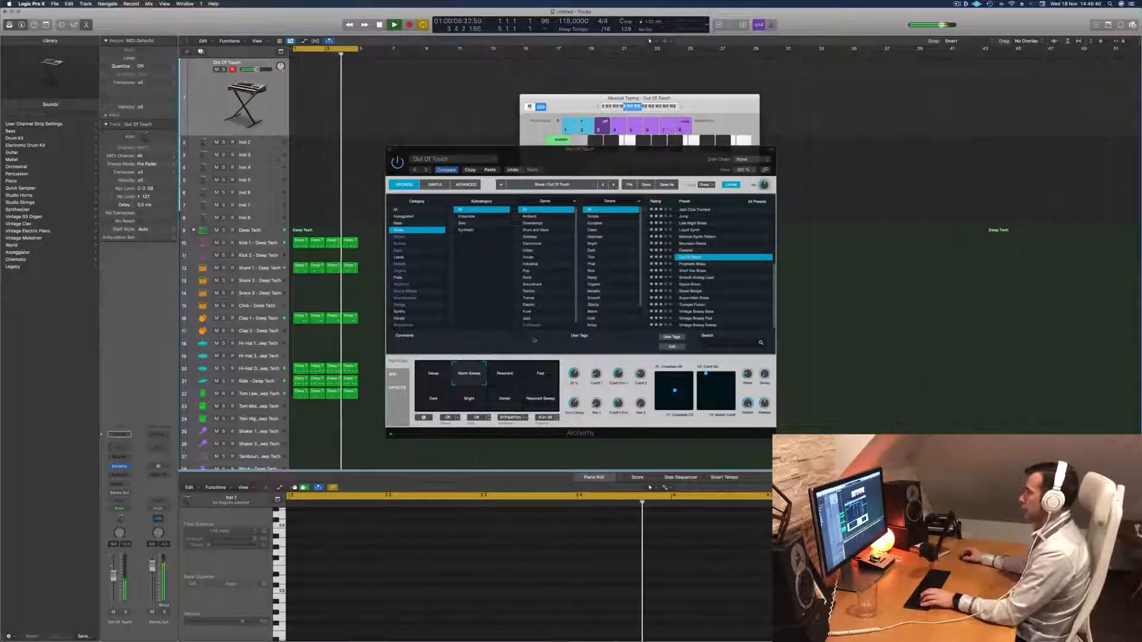
{"action": "left_click", "coordinate": [700, 268]}
{"action": "left_click", "coordinate": [700, 265]}
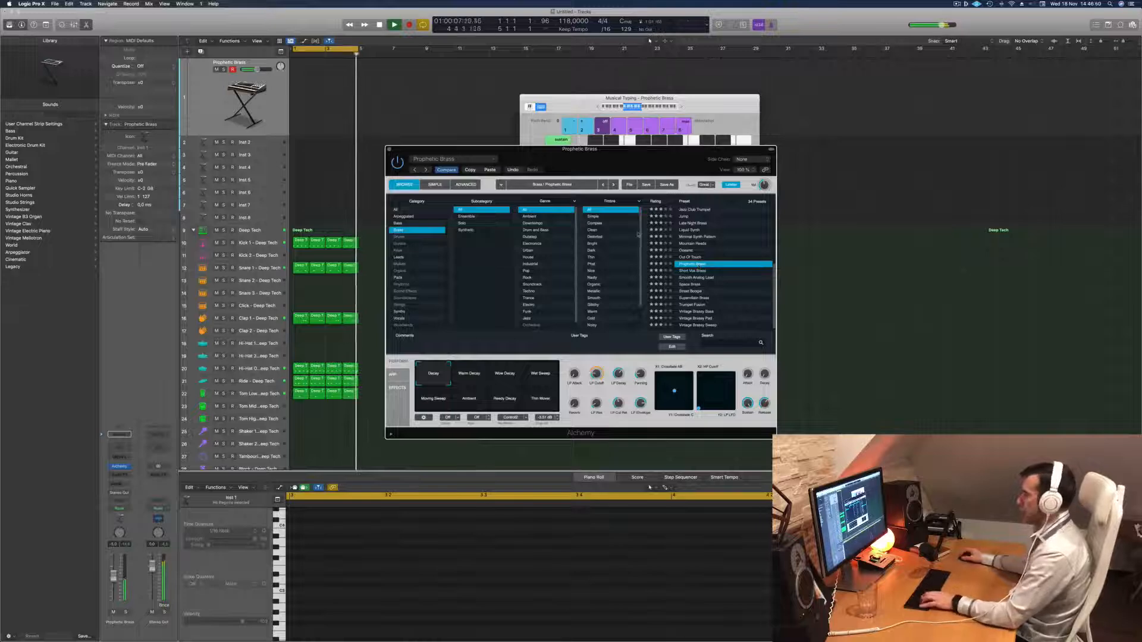
Audition Prophetic Brass's performance snapshots and choose the decay snapshot between Warm Decay and Wet Sweep.
{"action": "left_click", "coordinate": [465, 375]}
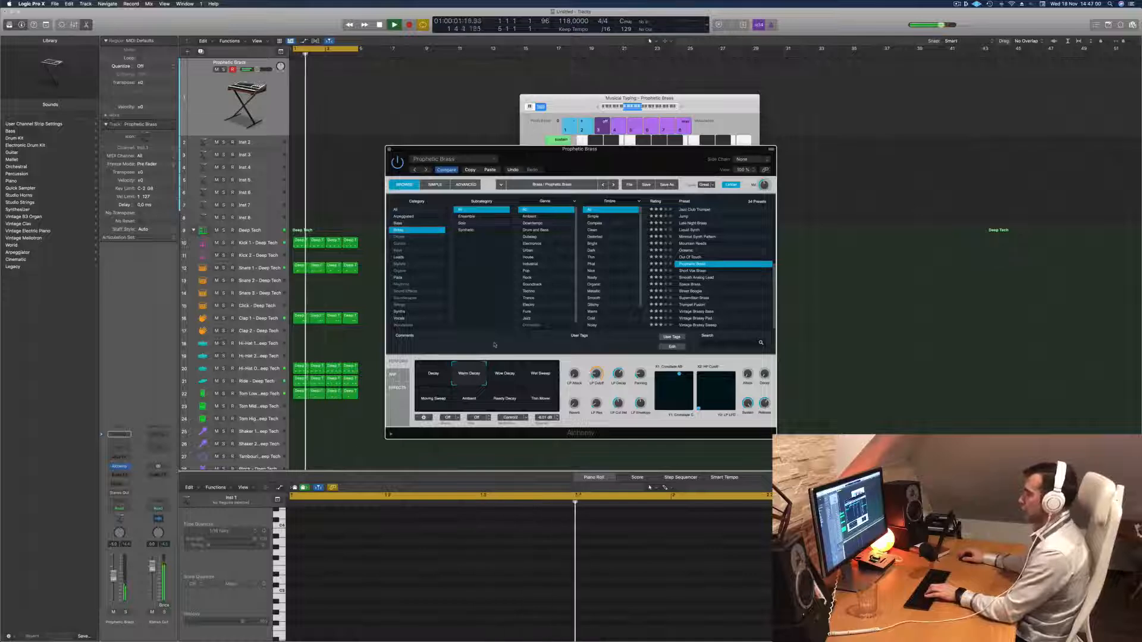
{"action": "left_click", "coordinate": [510, 368]}
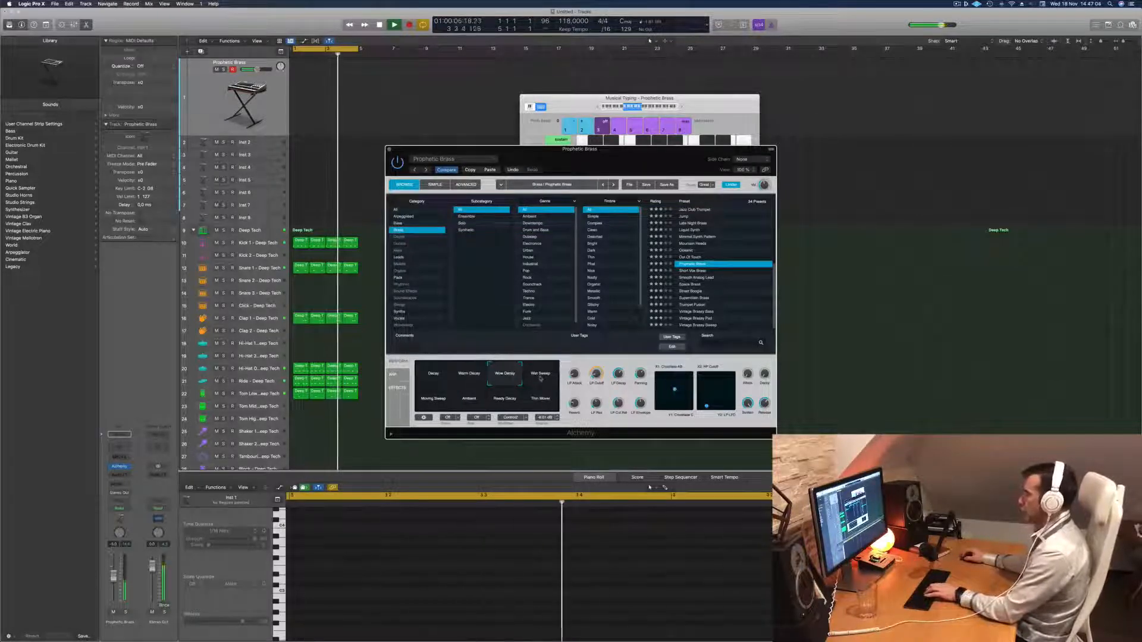
{"action": "left_click", "coordinate": [540, 375]}
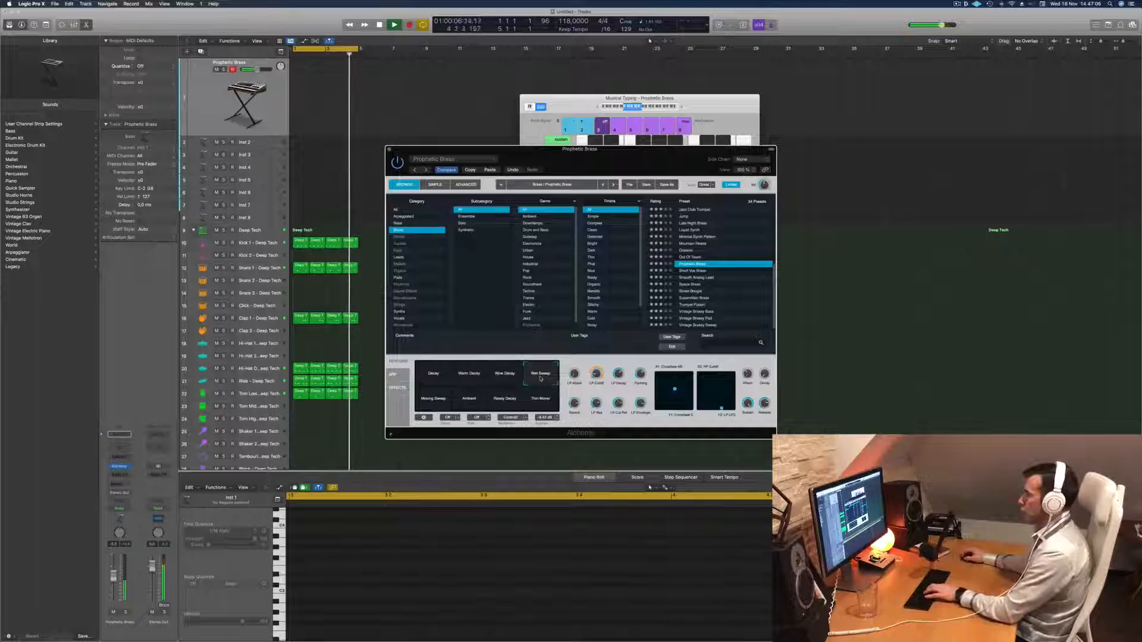
{"action": "left_click", "coordinate": [469, 398]}
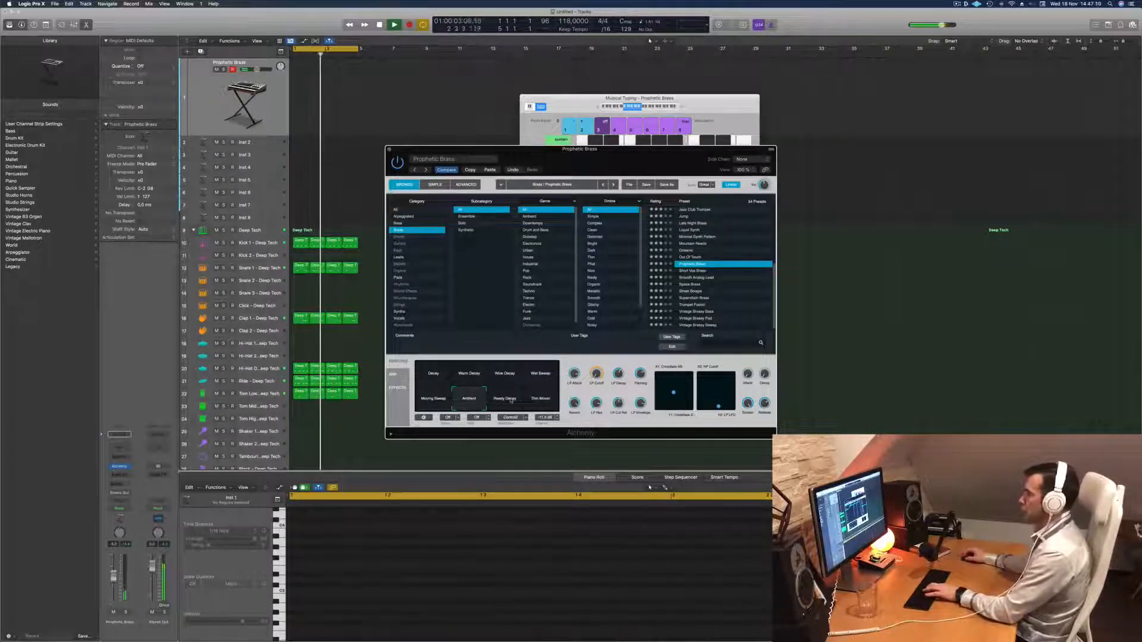
{"action": "left_click", "coordinate": [540, 398]}
{"action": "left_click", "coordinate": [503, 377]}
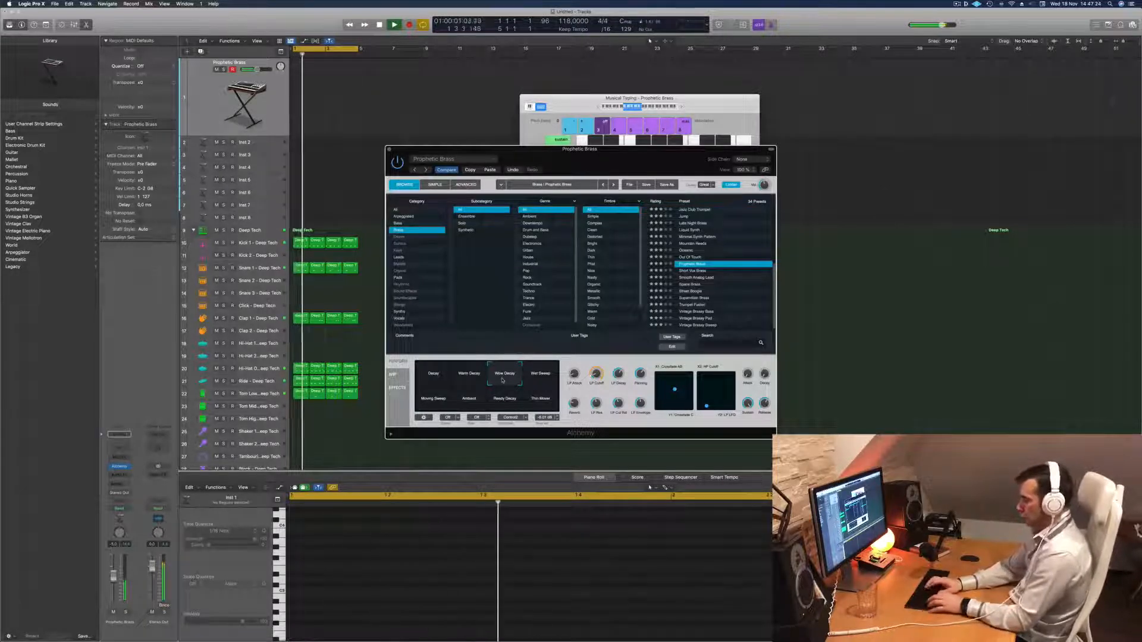
Repeat all four-bar drum regions up to bar 17 and extend the cycle range to cover the 16 bars.
{"action": "key", "text": "super+z"}
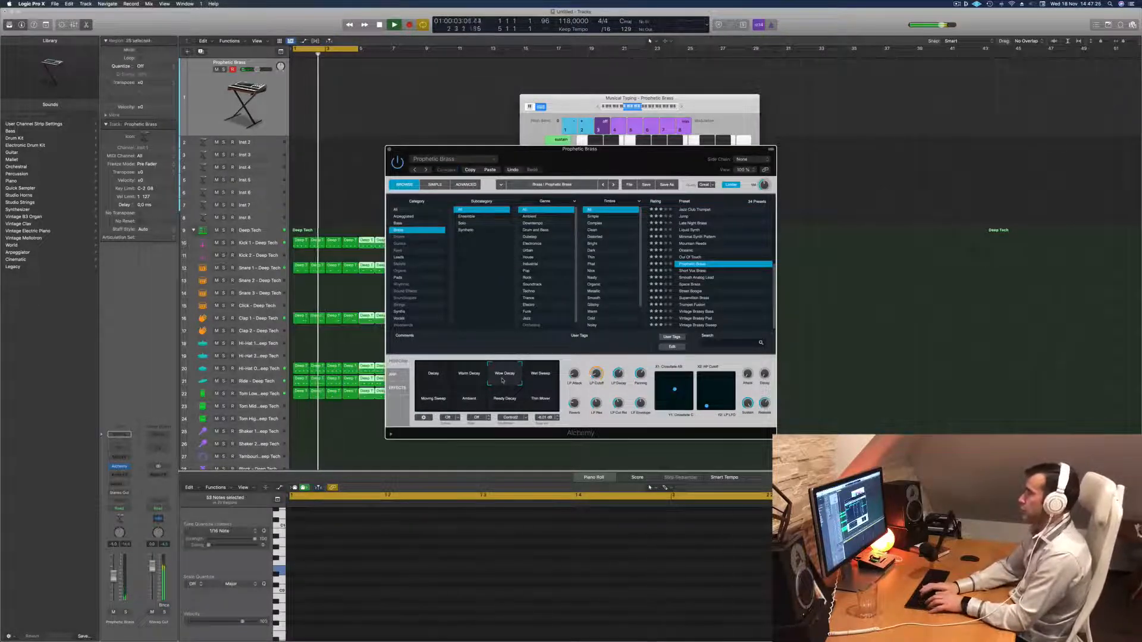
{"action": "left_click_drag", "start_coordinate": [640, 98], "coordinate": [954, 95]}
{"action": "left_click_drag", "start_coordinate": [662, 153], "coordinate": [1065, 257]}
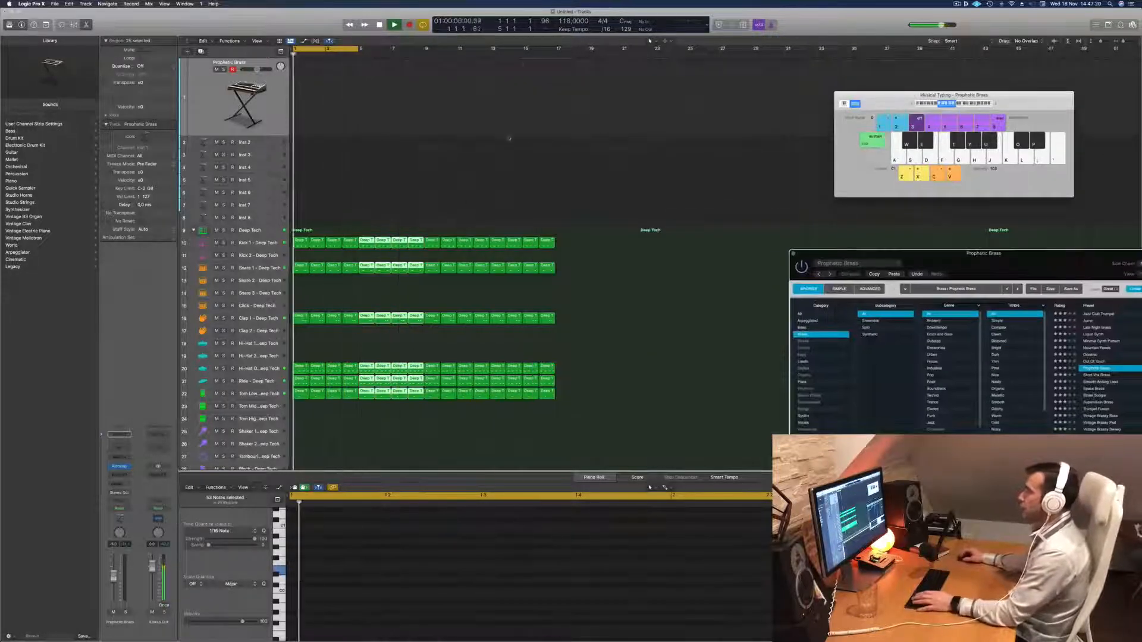
{"action": "left_click_drag", "start_coordinate": [359, 57], "coordinate": [556, 75]}
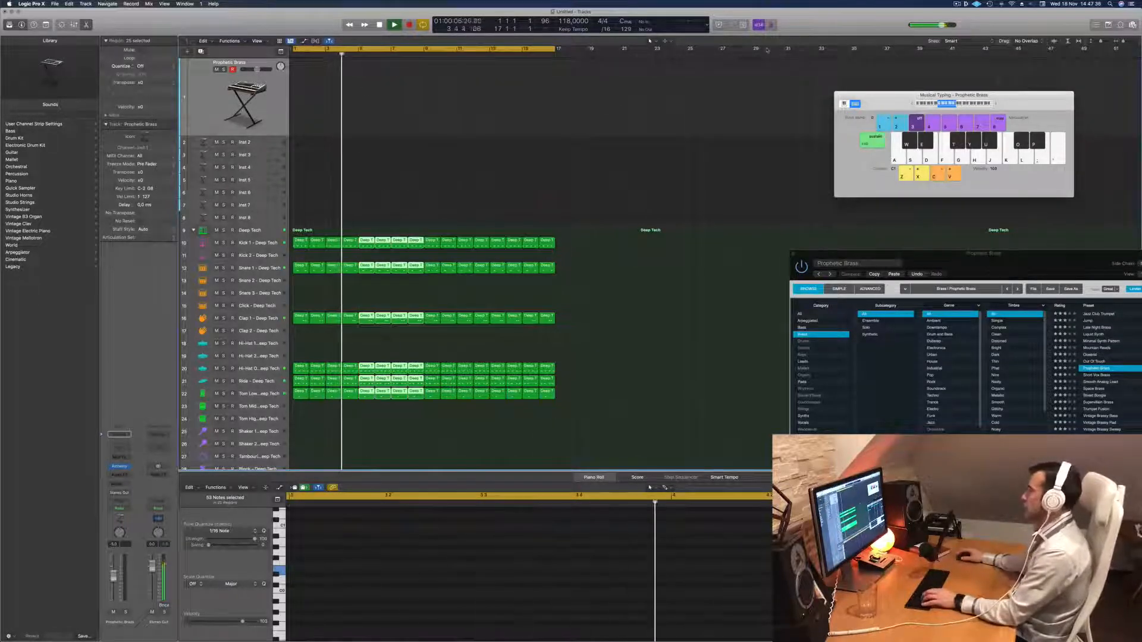
Record a Prophetic Brass melody on the first instrument track with Musical Typing while the cycle plays, and stop playback.
{"action": "left_click_drag", "start_coordinate": [1097, 255], "coordinate": [737, 128]}
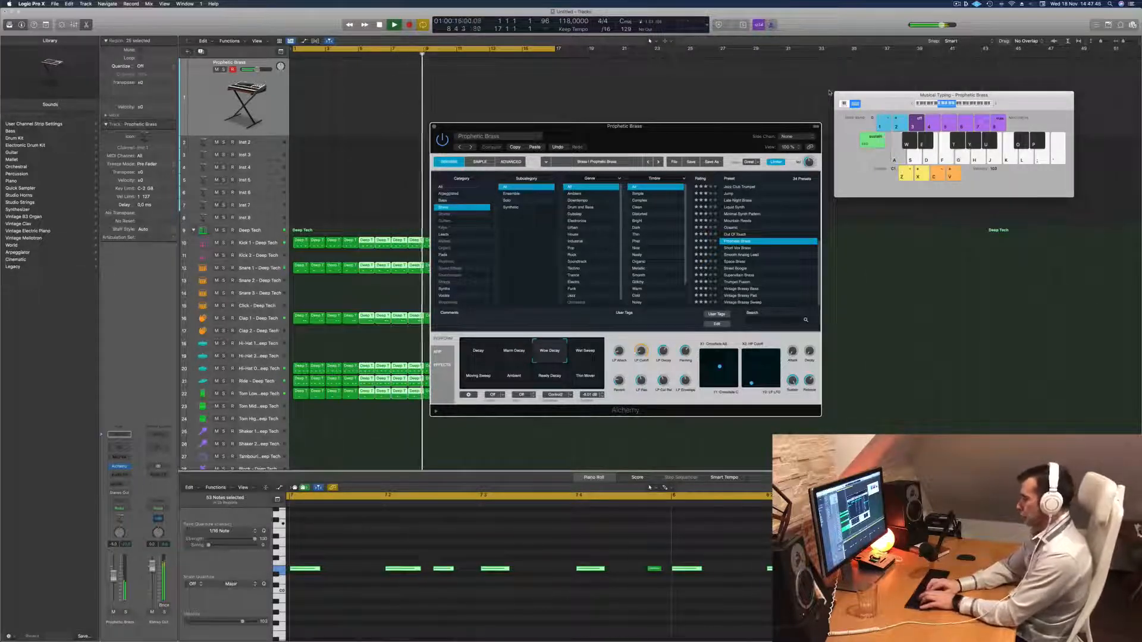
{"action": "key", "text": "r"}
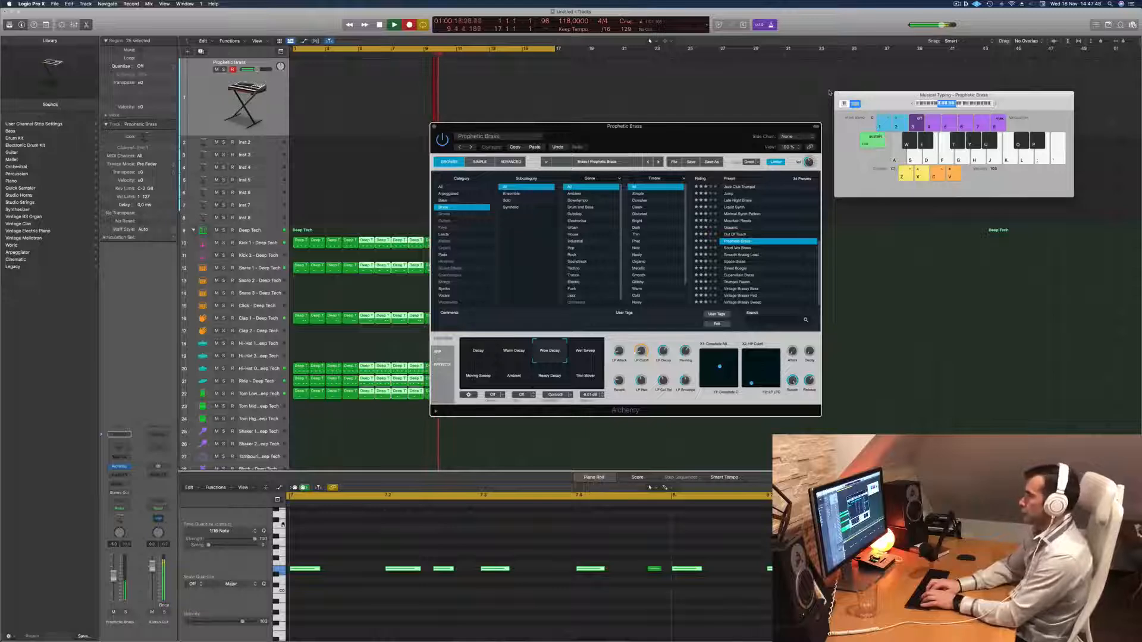
{"action": "key", "text": "g"}
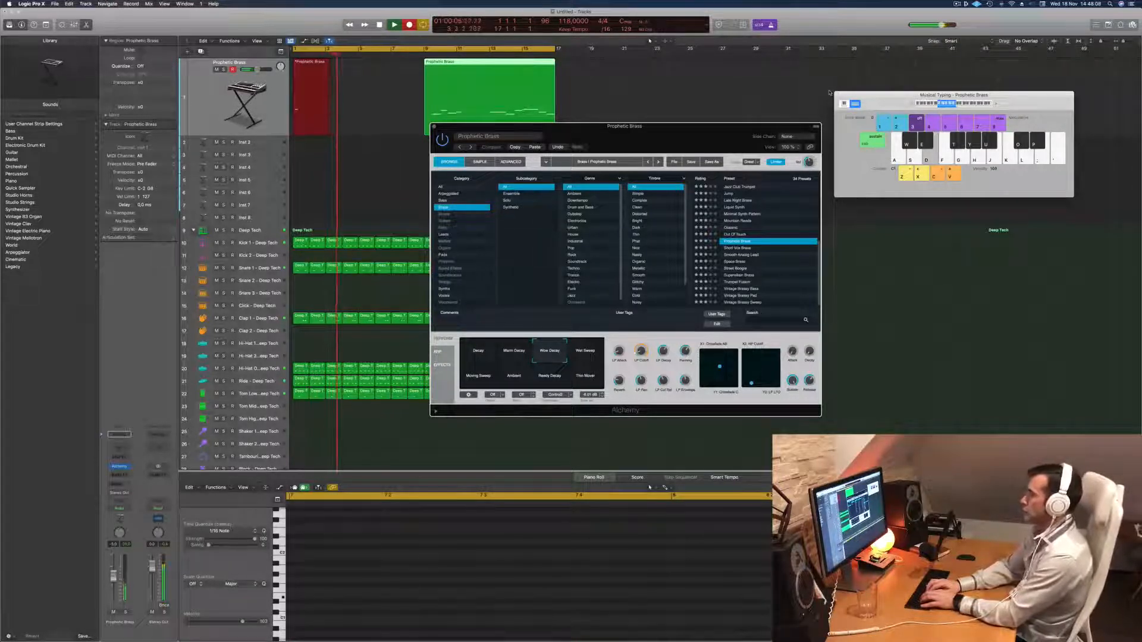
{"action": "key", "text": "a"}
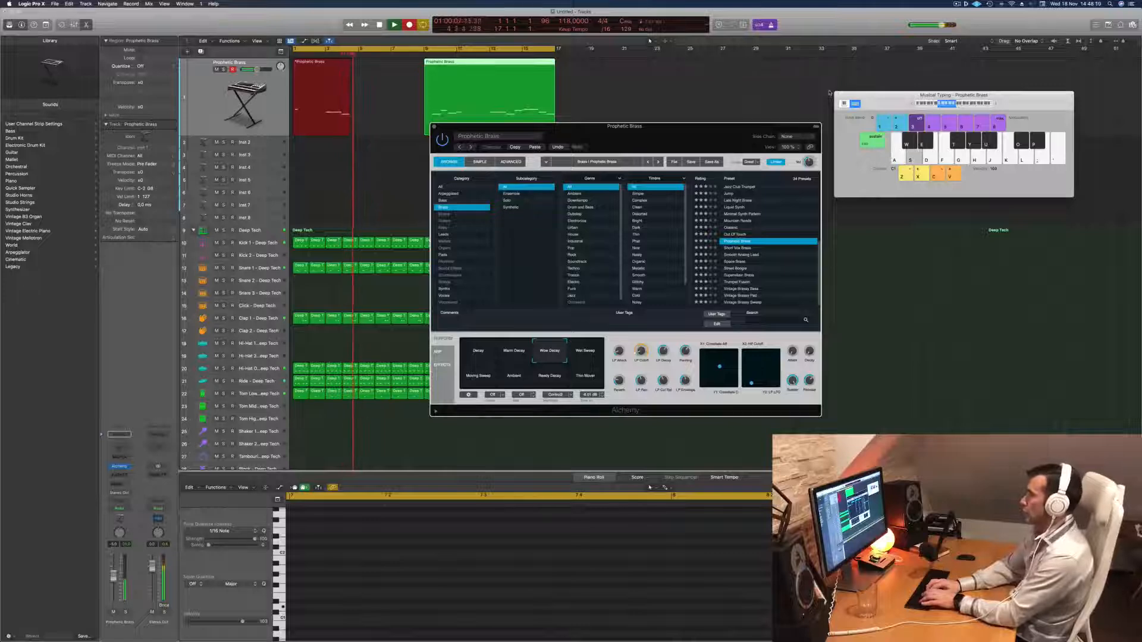
{"action": "key", "text": "g"}
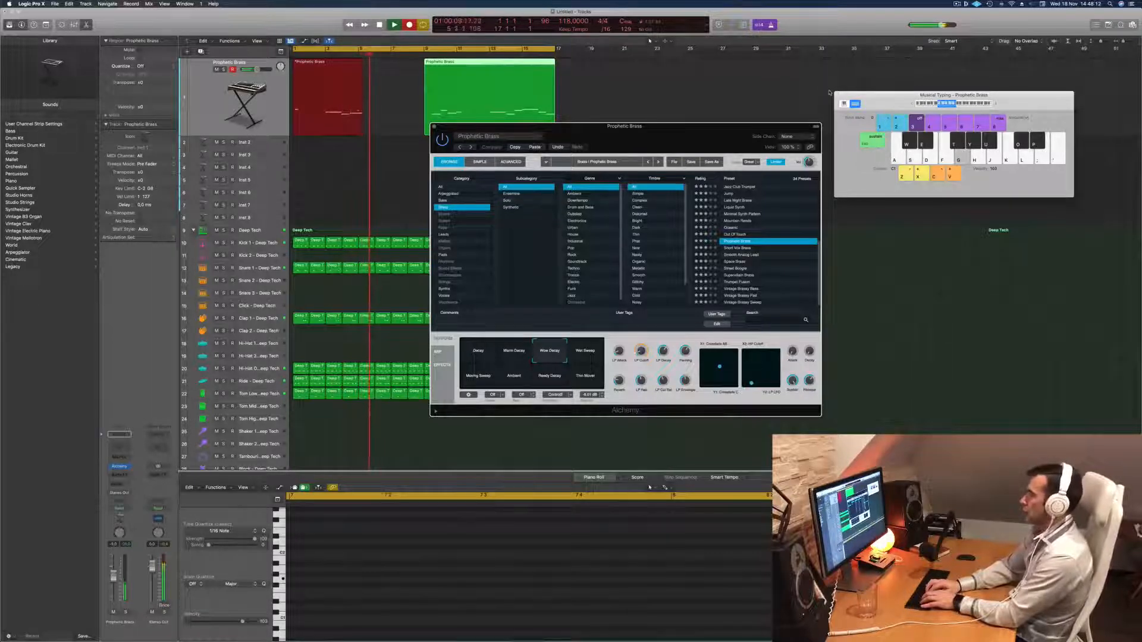
{"action": "key", "text": "h"}
{"action": "key", "text": "j"}
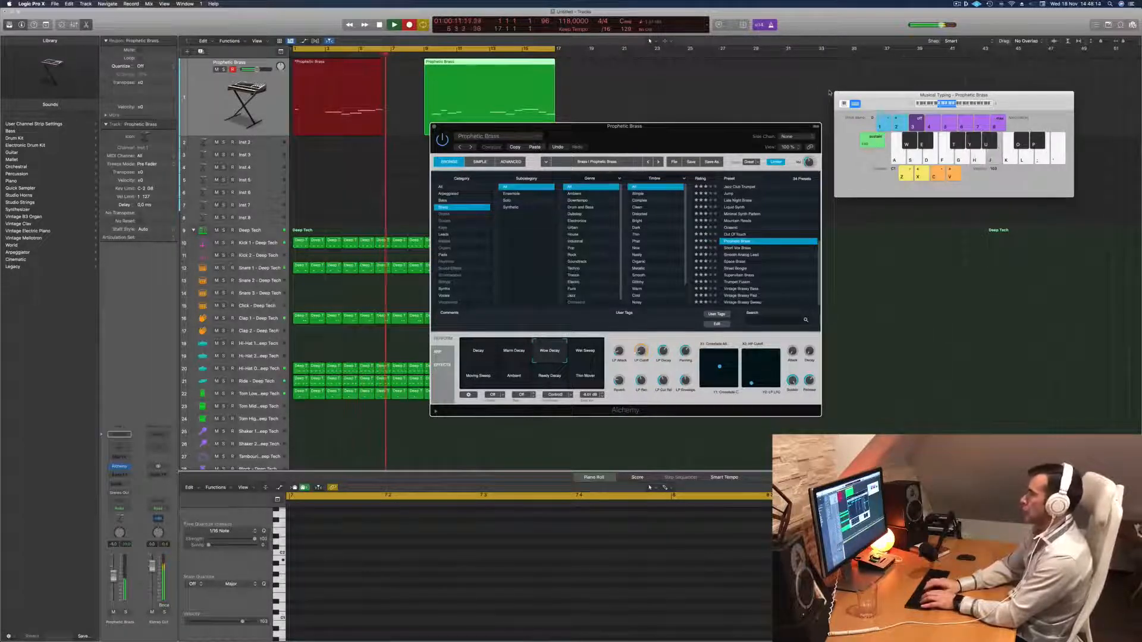
{"action": "key", "text": "a"}
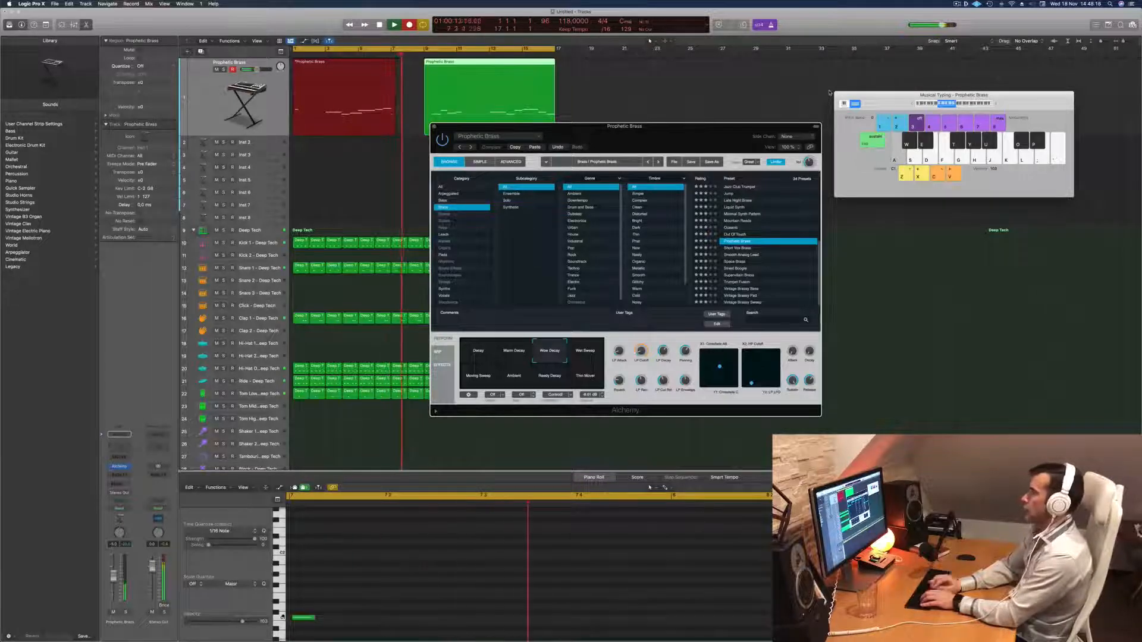
{"action": "key", "text": "space"}
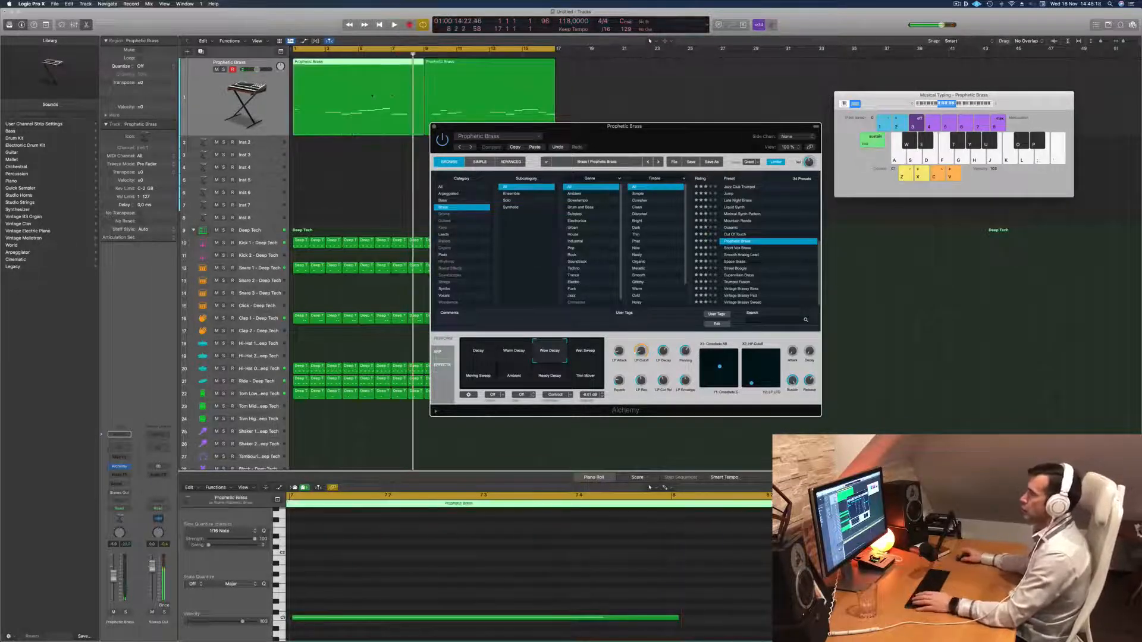
Try splitting the first Prophetic Brass region at bar 4, moving its opening part to the Inst 4 track and the remainder to bar 1.
{"action": "left_click", "coordinate": [311, 149]}
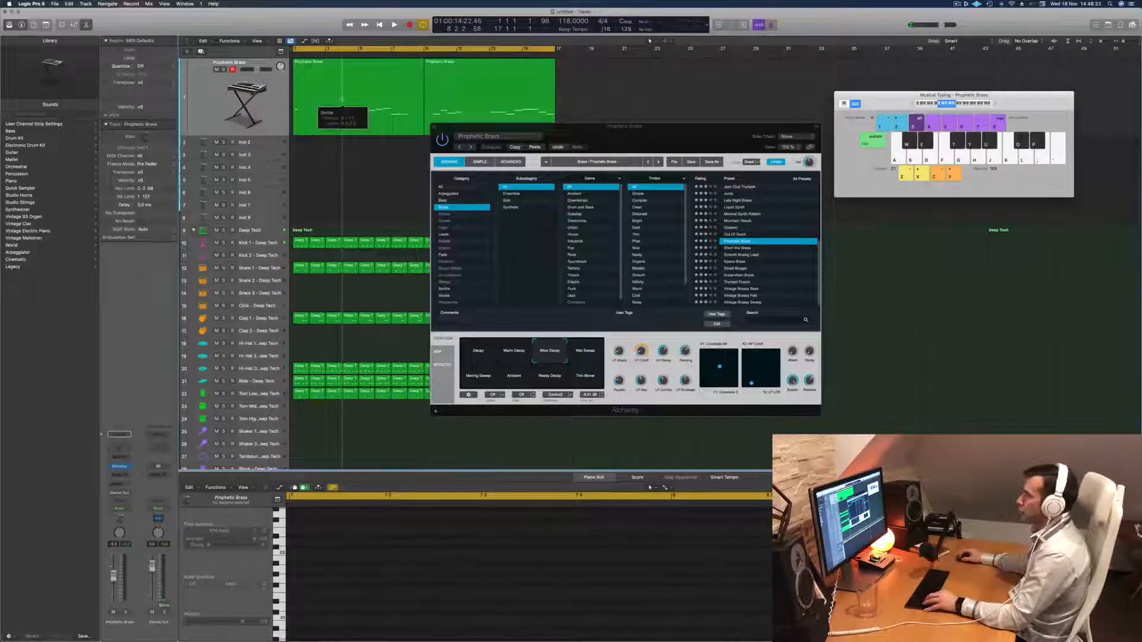
{"action": "left_click", "coordinate": [343, 101]}
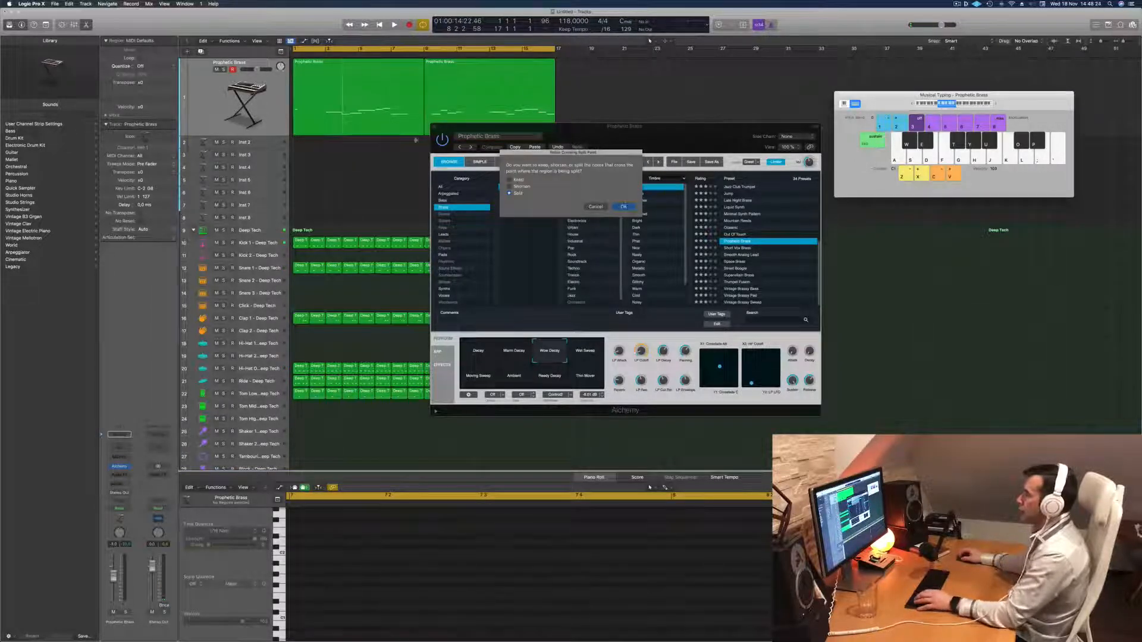
{"action": "key", "text": "Return"}
{"action": "left_click", "coordinate": [326, 110]}
{"action": "left_click_drag", "start_coordinate": [326, 111], "coordinate": [326, 167]}
{"action": "left_click_drag", "start_coordinate": [397, 95], "coordinate": [348, 93]}
{"action": "key", "text": "space"}
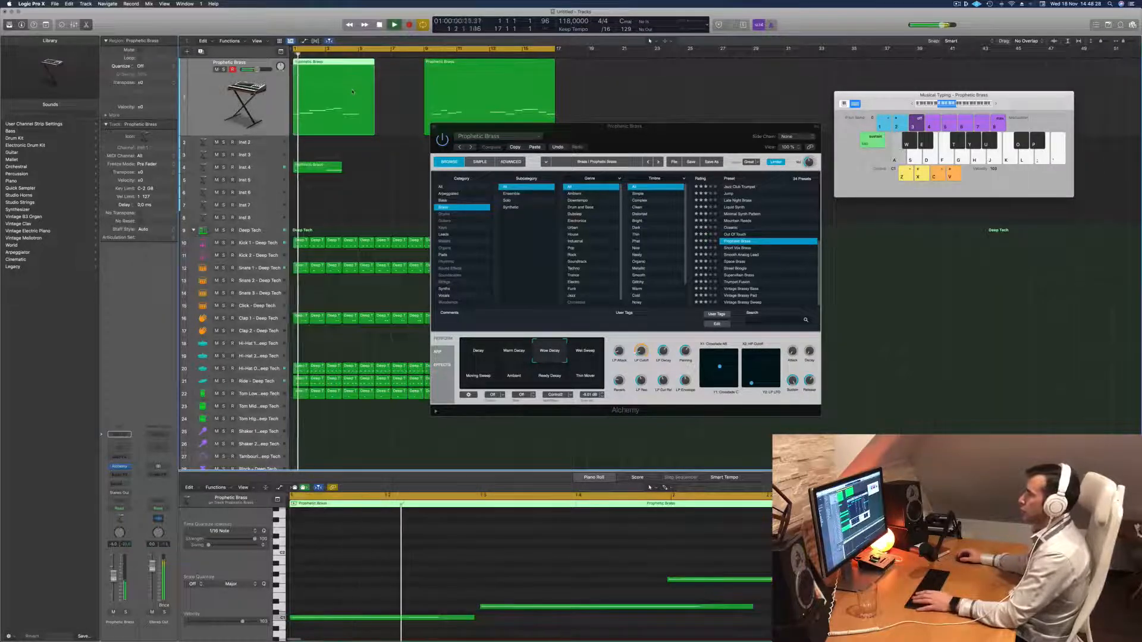
Try deleting the opening part on Inst 4, then restore both parts on the first track and rejoin them.
{"action": "key", "text": "space"}
{"action": "left_click", "coordinate": [327, 166]}
{"action": "key", "text": "Delete"}
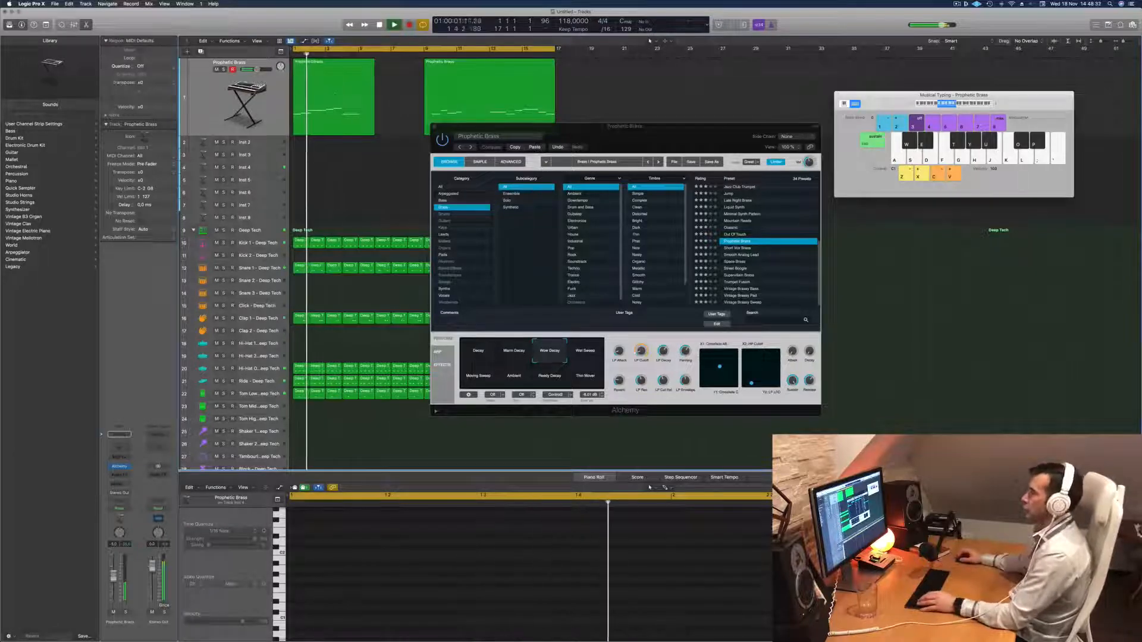
{"action": "left_click", "coordinate": [335, 95]}
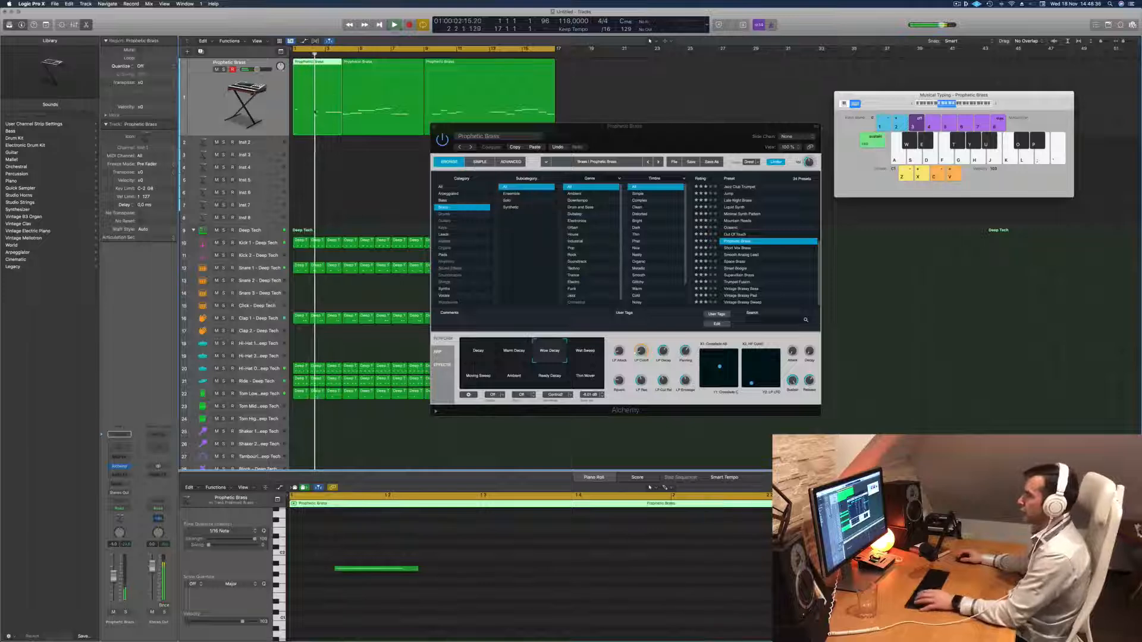
{"action": "left_click", "coordinate": [357, 112], "text": "shift"}
{"action": "key", "text": "super+j"}
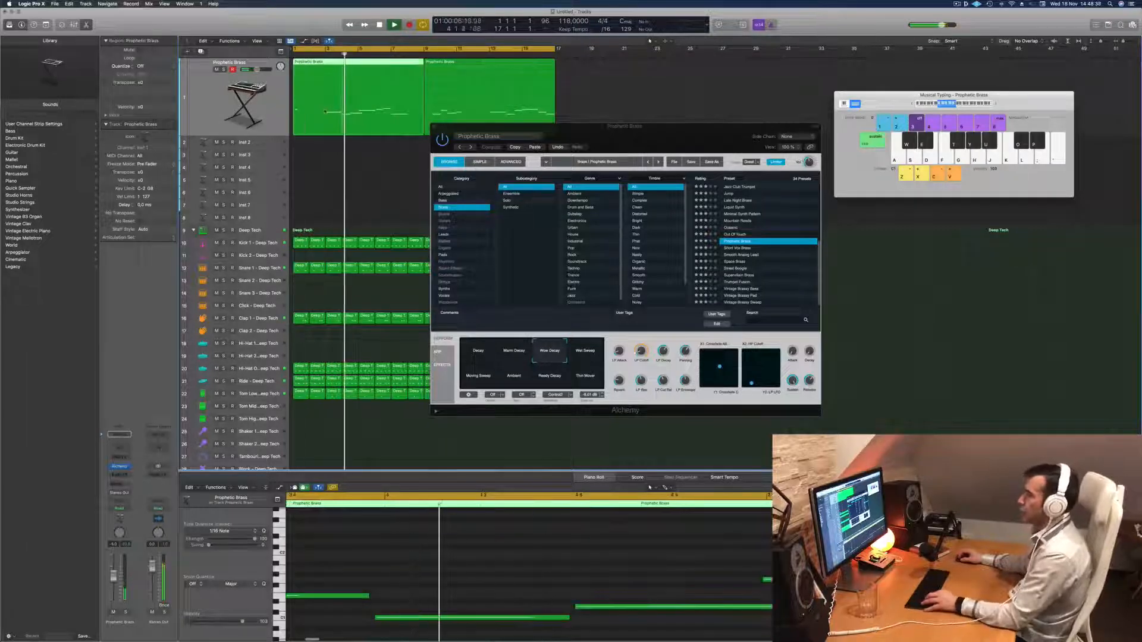
Split the first Prophetic Brass region at bar 3, delete its first two bars, and play the remainder from bar 1.
{"action": "double_click", "coordinate": [325, 112], "text": "super"}
{"action": "key", "text": "Return"}
{"action": "left_click", "coordinate": [313, 107]}
{"action": "key", "text": "Delete"}
{"action": "left_click_drag", "start_coordinate": [345, 110], "coordinate": [312, 110]}
{"action": "key", "text": "Return"}
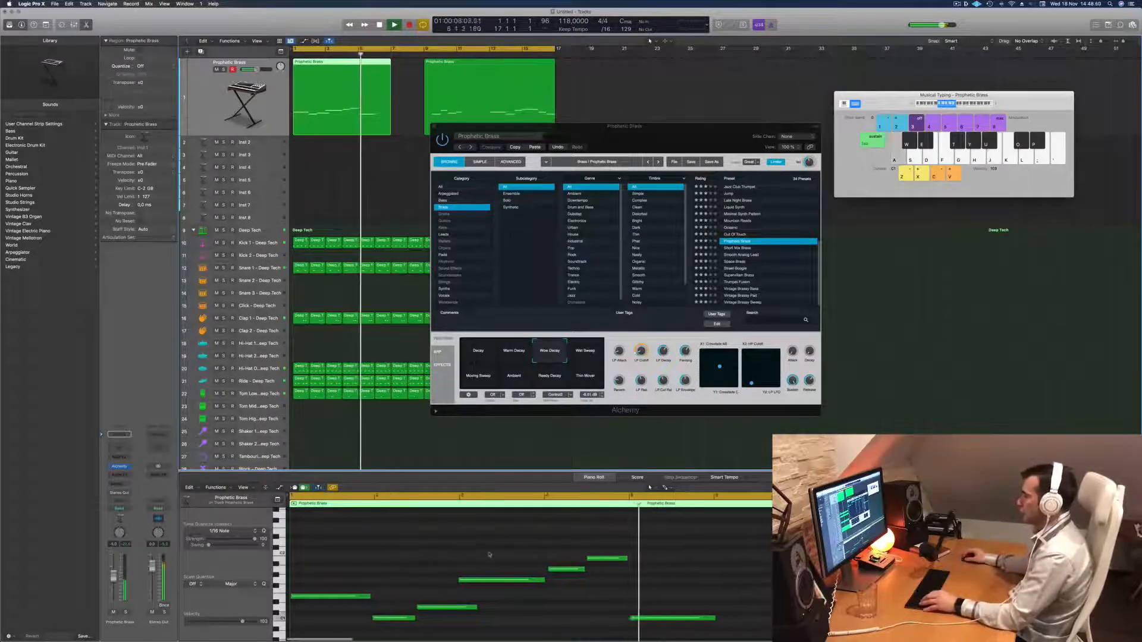
{"action": "key", "text": "space"}
{"action": "key", "text": "space"}
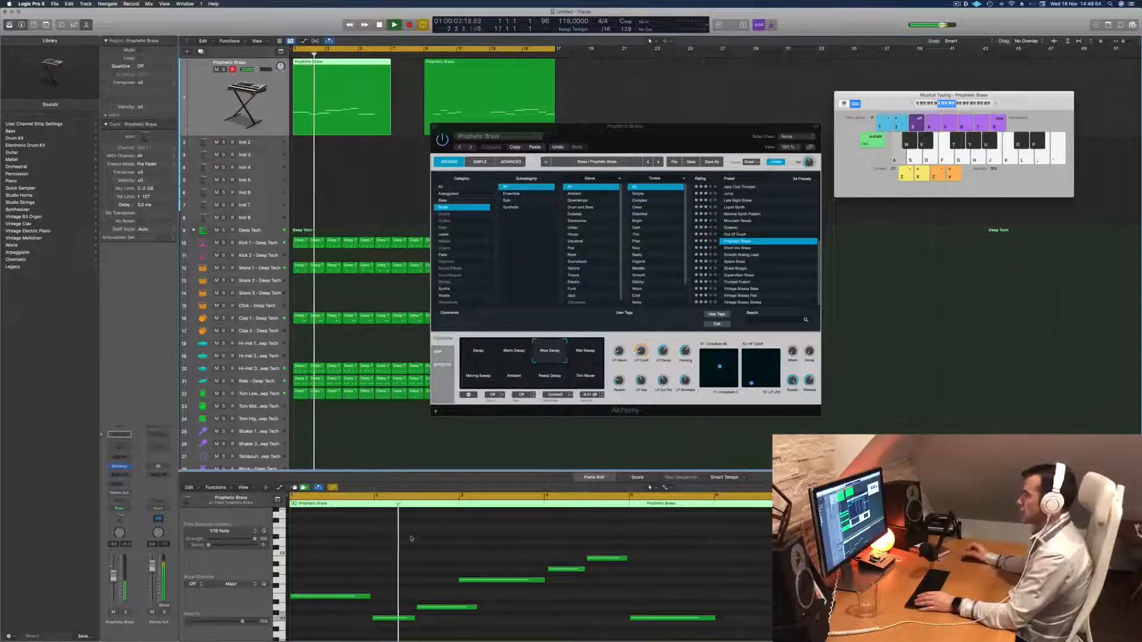
Move the second Prophetic Brass region to around bar 17 and extend the first region to bar 9.
{"action": "left_click_drag", "start_coordinate": [471, 64], "coordinate": [598, 64]}
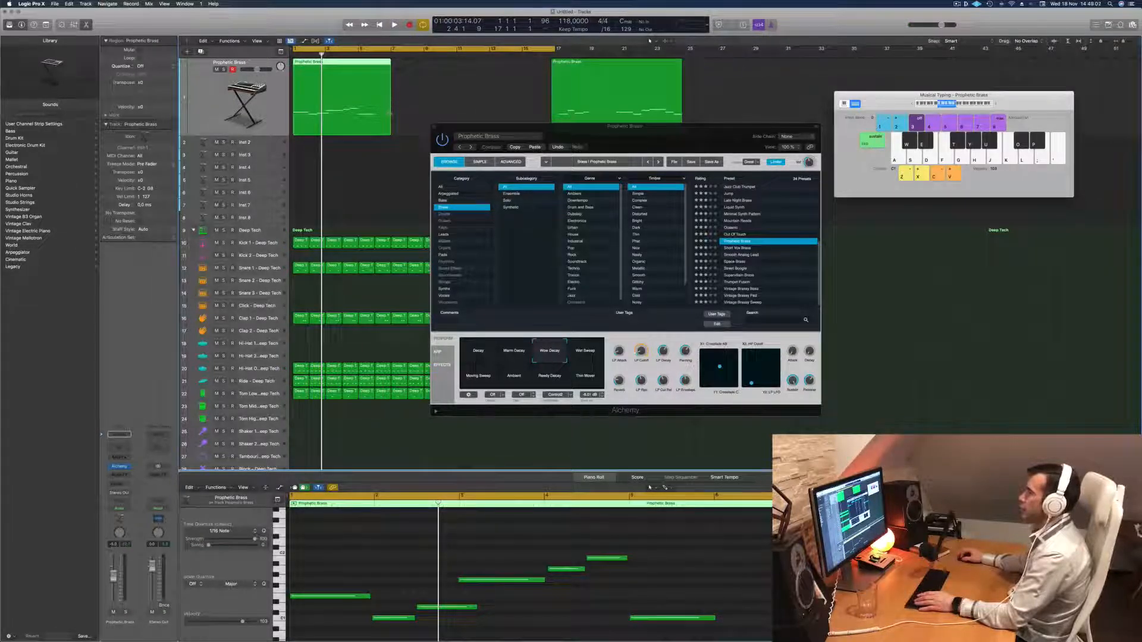
{"action": "left_click_drag", "start_coordinate": [389, 113], "coordinate": [418, 114]}
{"action": "key", "text": "space"}
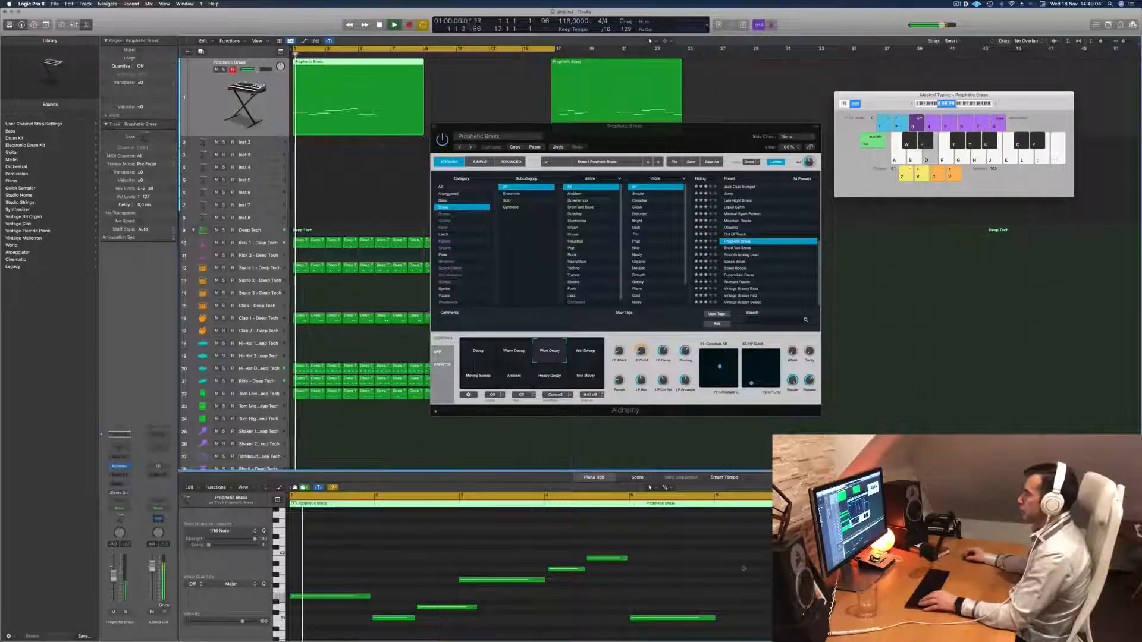
Select all notes of the first Prophetic Brass region in the Piano Roll and quantize them to 1/16 notes.
{"action": "scroll", "coordinate": [581, 559], "scroll_direction": "down", "scroll_amount": 5}
{"action": "key", "text": "Return"}
{"action": "left_click", "coordinate": [424, 606]}
{"action": "key", "text": "super+a"}
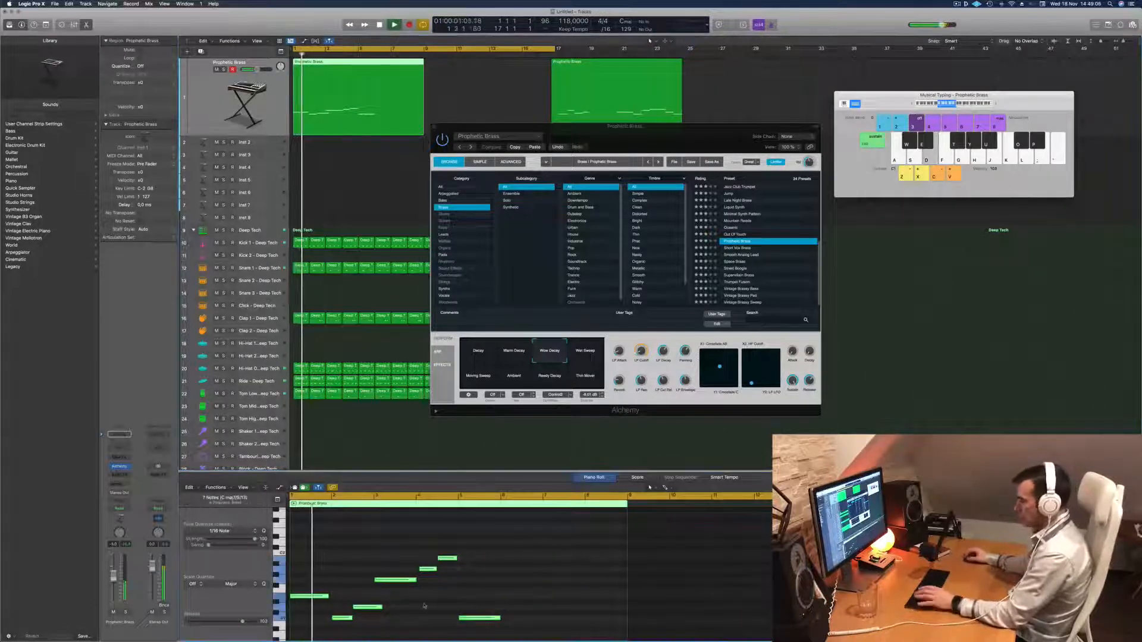
{"action": "scroll", "coordinate": [420, 602], "scroll_direction": "up", "scroll_amount": 5}
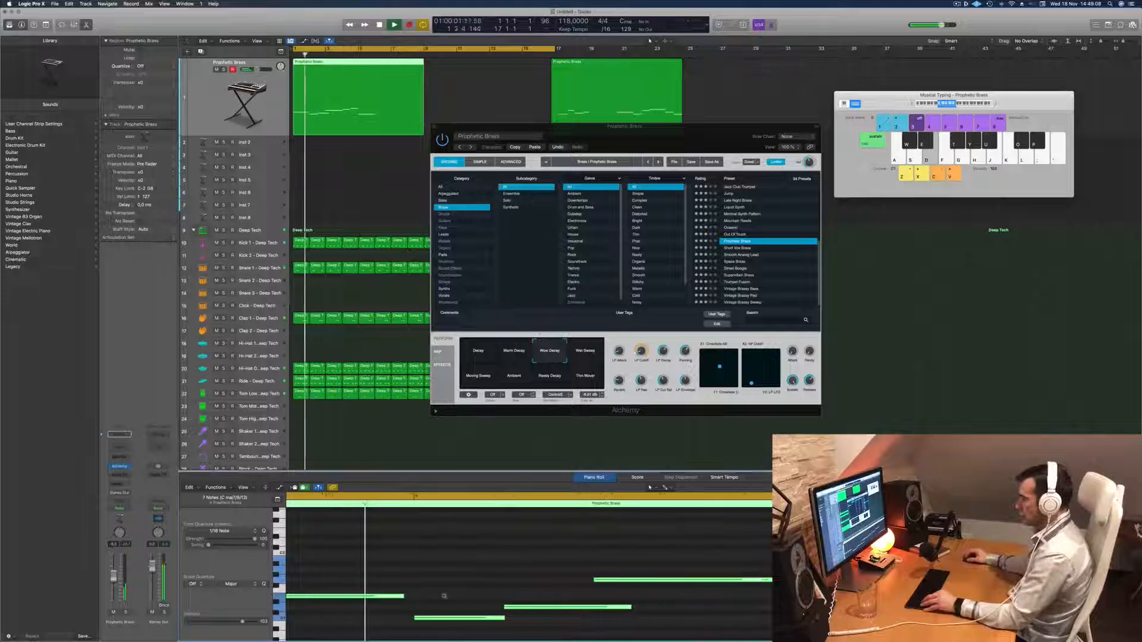
{"action": "left_click", "coordinate": [420, 580]}
Lengthen the first melody note until it slightly overlaps the second note, and check it in playback.
{"action": "key", "text": "Return"}
{"action": "key", "text": "space"}
{"action": "left_click_drag", "start_coordinate": [445, 595], "coordinate": [456, 595]}
{"action": "key", "text": "Return"}
{"action": "scroll", "coordinate": [482, 578], "scroll_direction": "down", "scroll_amount": 2}
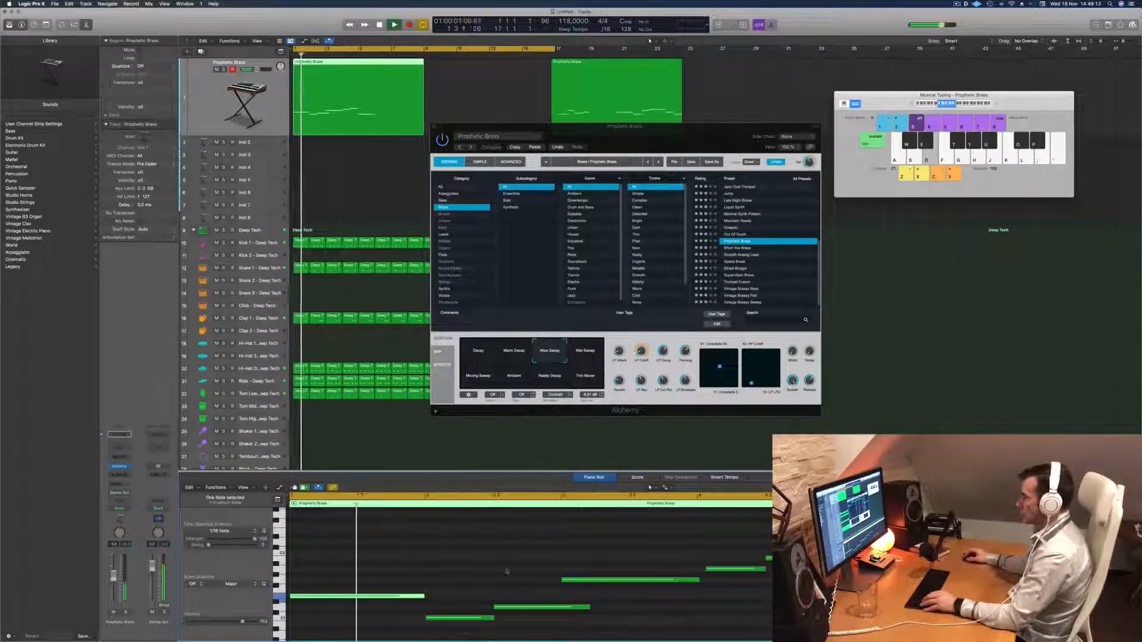
{"action": "scroll", "coordinate": [520, 571], "scroll_direction": "down", "scroll_amount": 2}
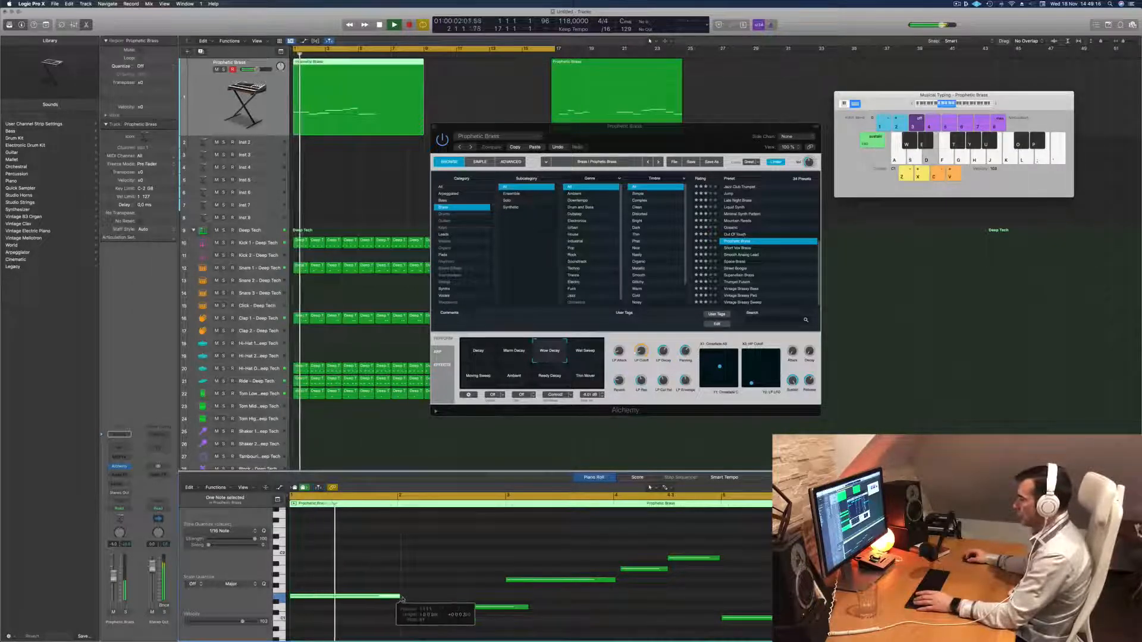
{"action": "scroll", "coordinate": [405, 583], "scroll_direction": "down", "scroll_amount": 1}
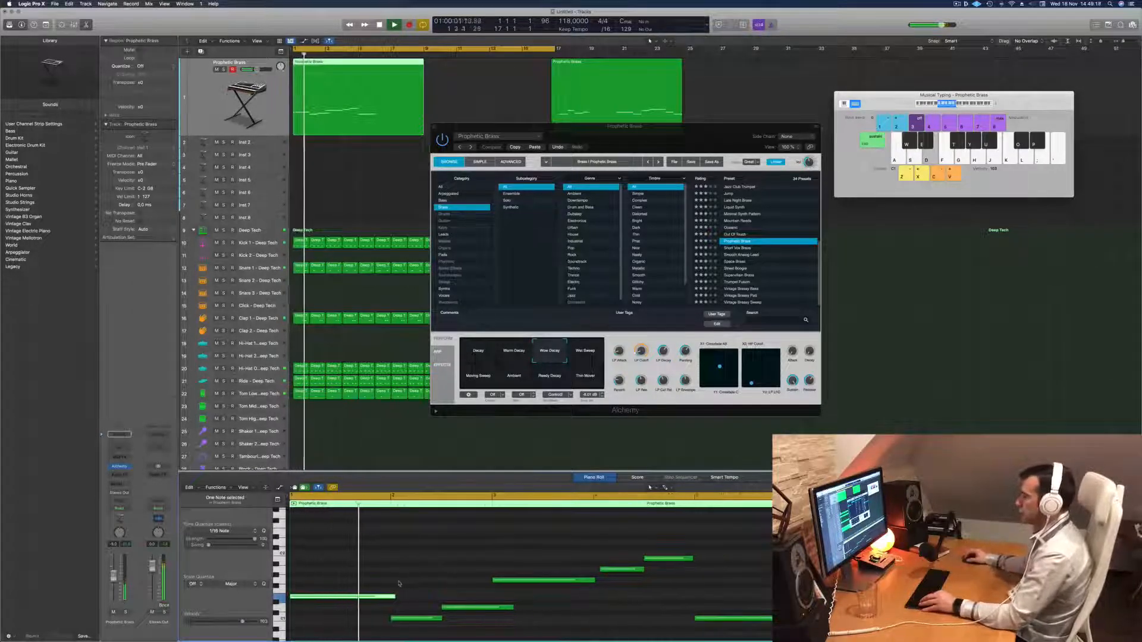
{"action": "scroll", "coordinate": [397, 583], "scroll_direction": "down", "scroll_amount": 1}
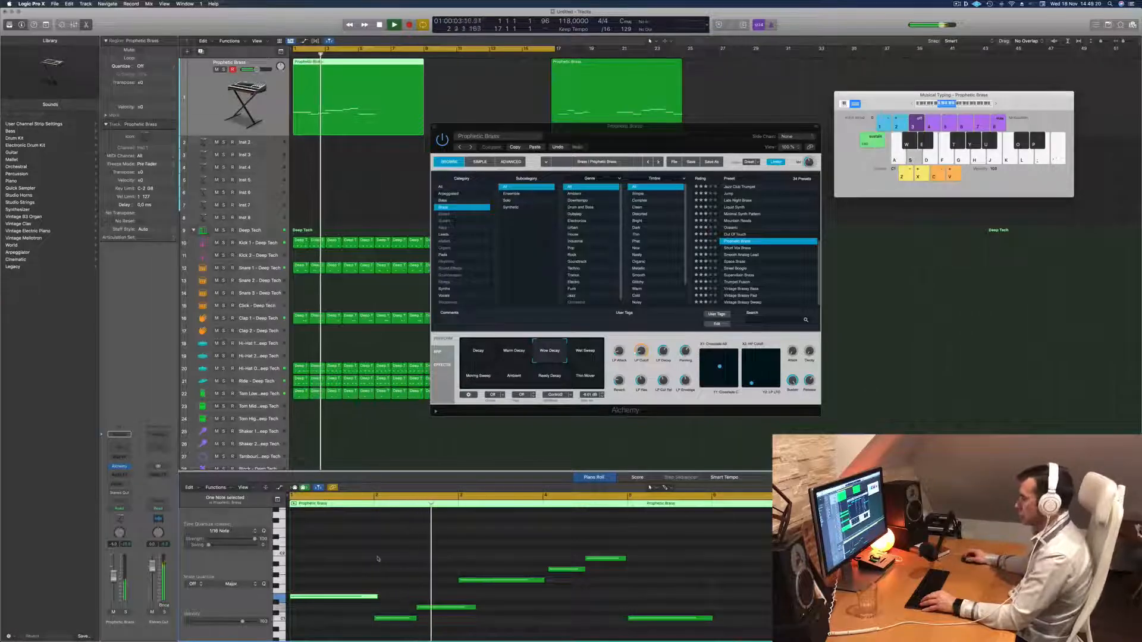
{"action": "scroll", "coordinate": [390, 564], "scroll_direction": "down", "scroll_amount": 1}
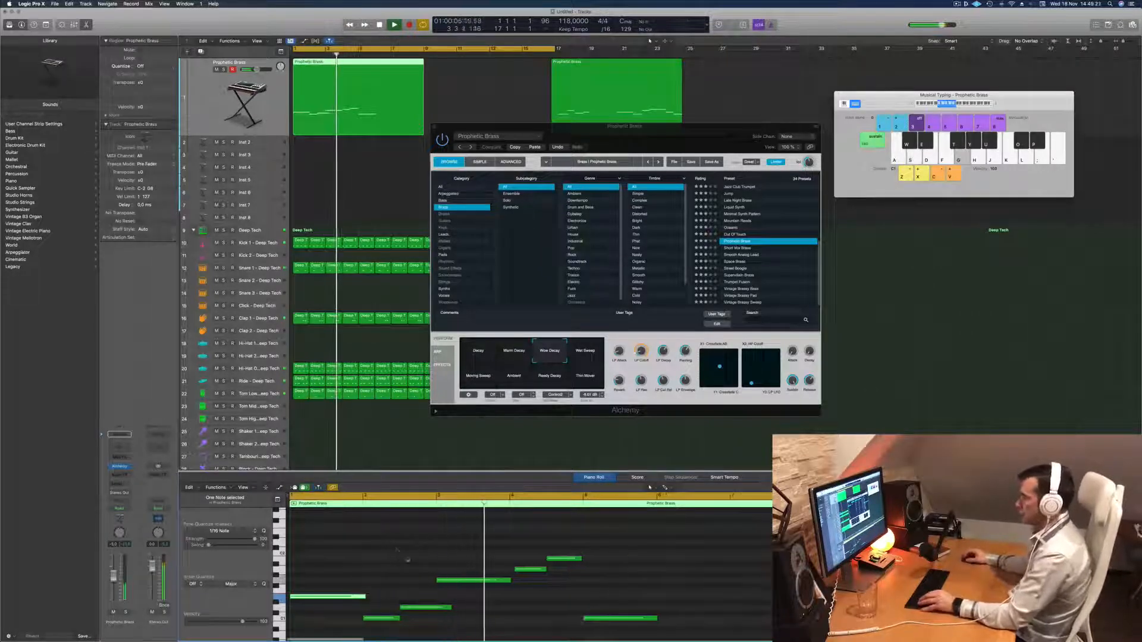
{"action": "key", "text": "space"}
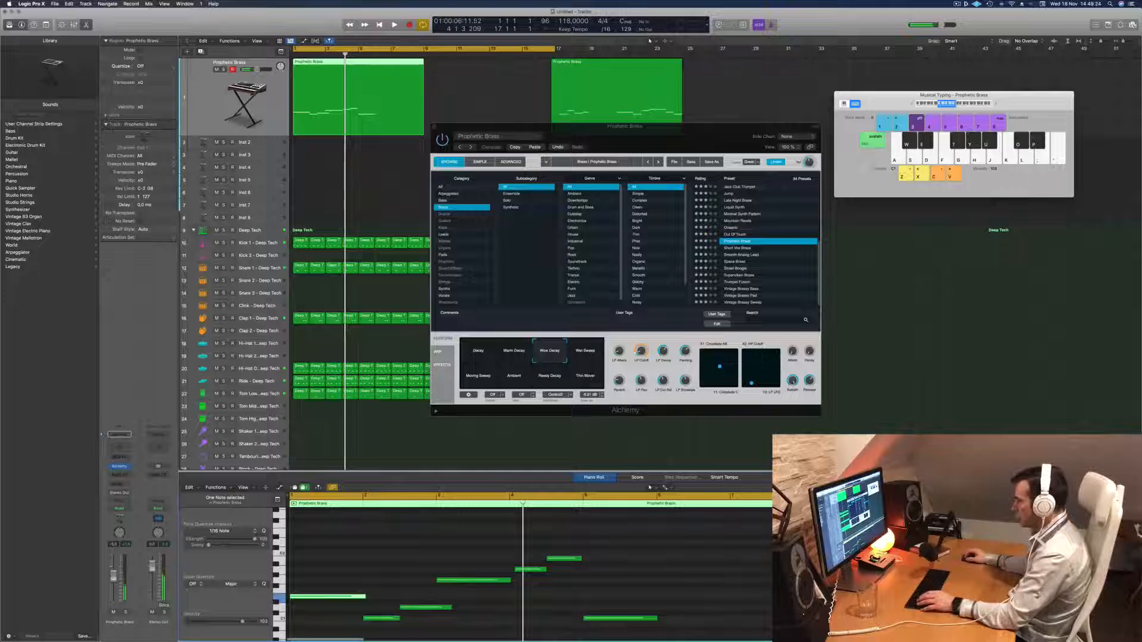
Lengthen the fourth, fifth and sixth melody notes so that each reaches the following note, and replay from the start.
{"action": "left_click", "coordinate": [531, 572]}
{"action": "key", "text": "Return"}
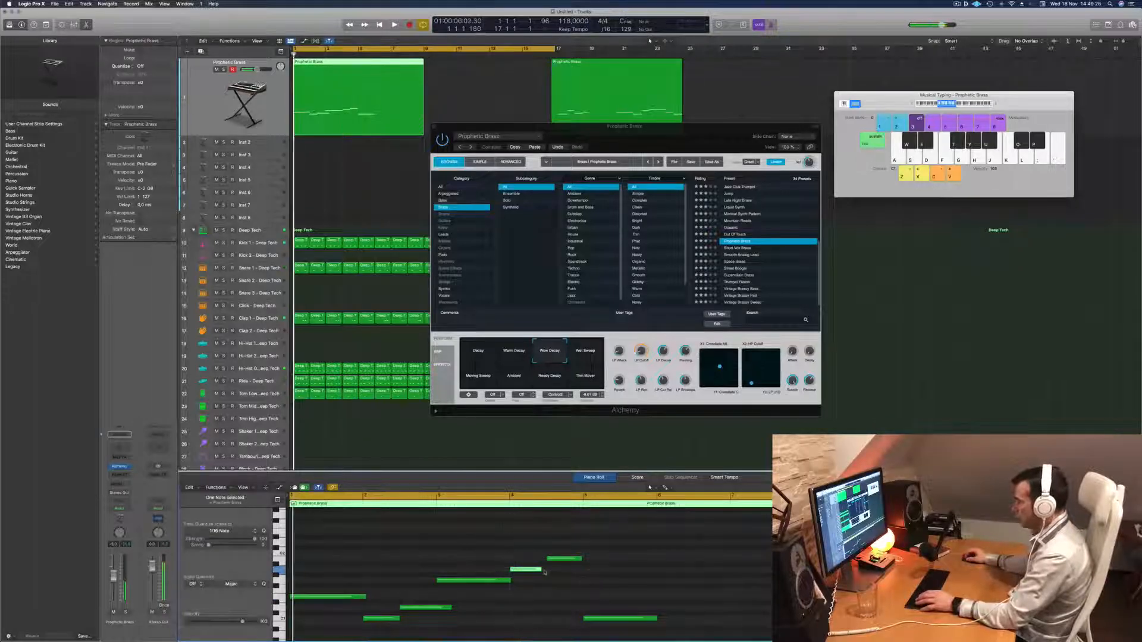
{"action": "left_click_drag", "start_coordinate": [540, 570], "coordinate": [543, 572]}
{"action": "key", "text": "Return"}
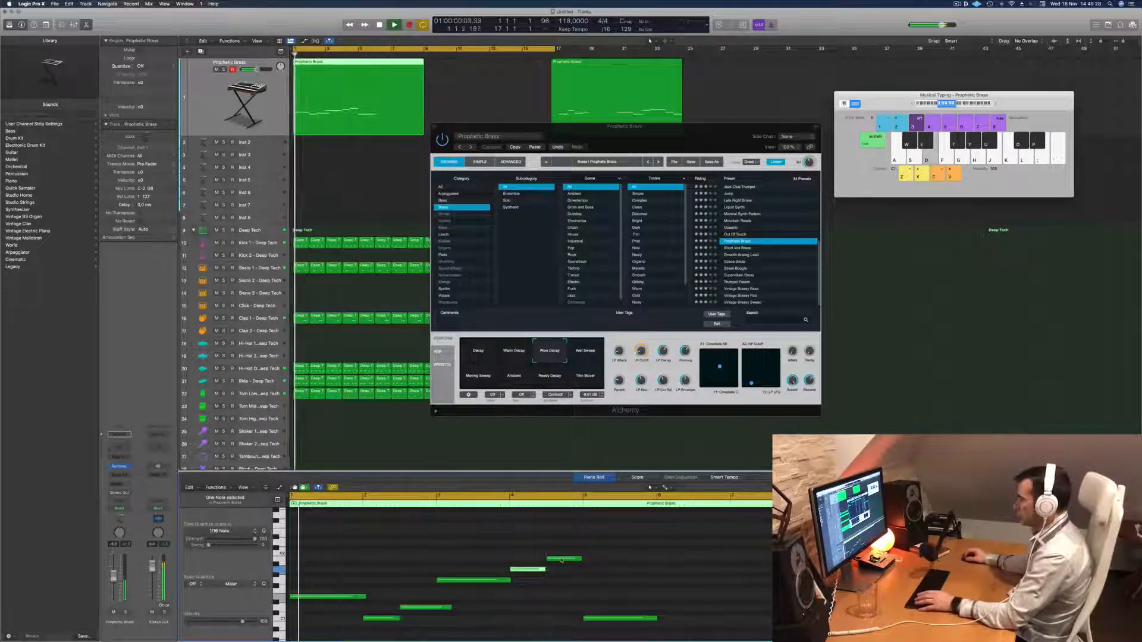
{"action": "key", "text": "Return"}
{"action": "left_click_drag", "start_coordinate": [511, 580], "coordinate": [513, 582]}
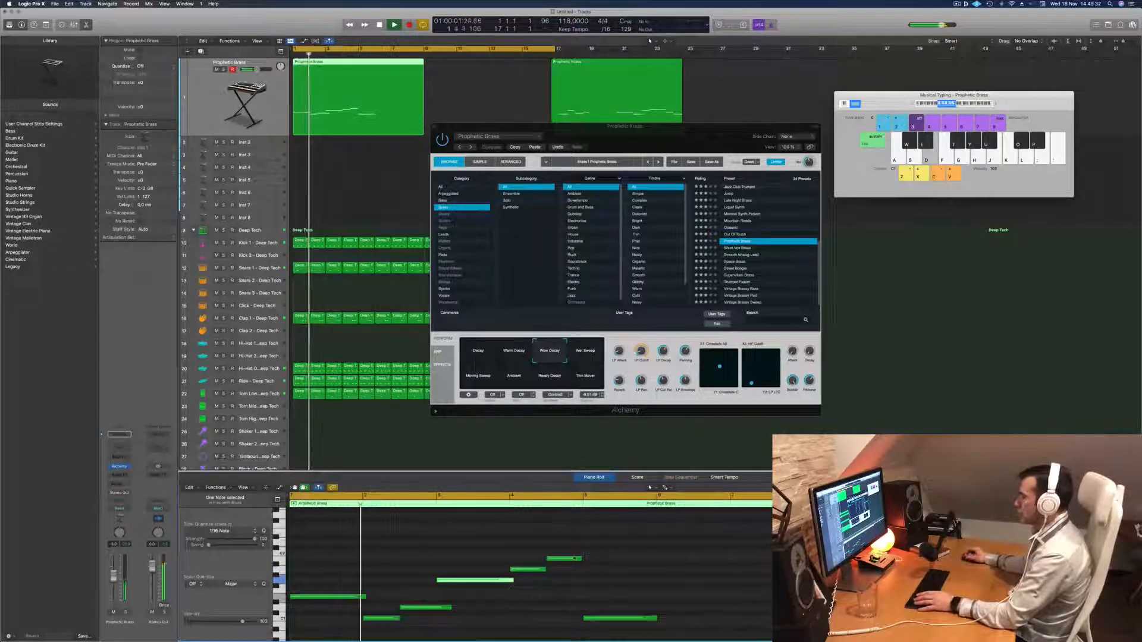
{"action": "left_click", "coordinate": [580, 561]}
{"action": "left_click_drag", "start_coordinate": [580, 560], "coordinate": [586, 561]}
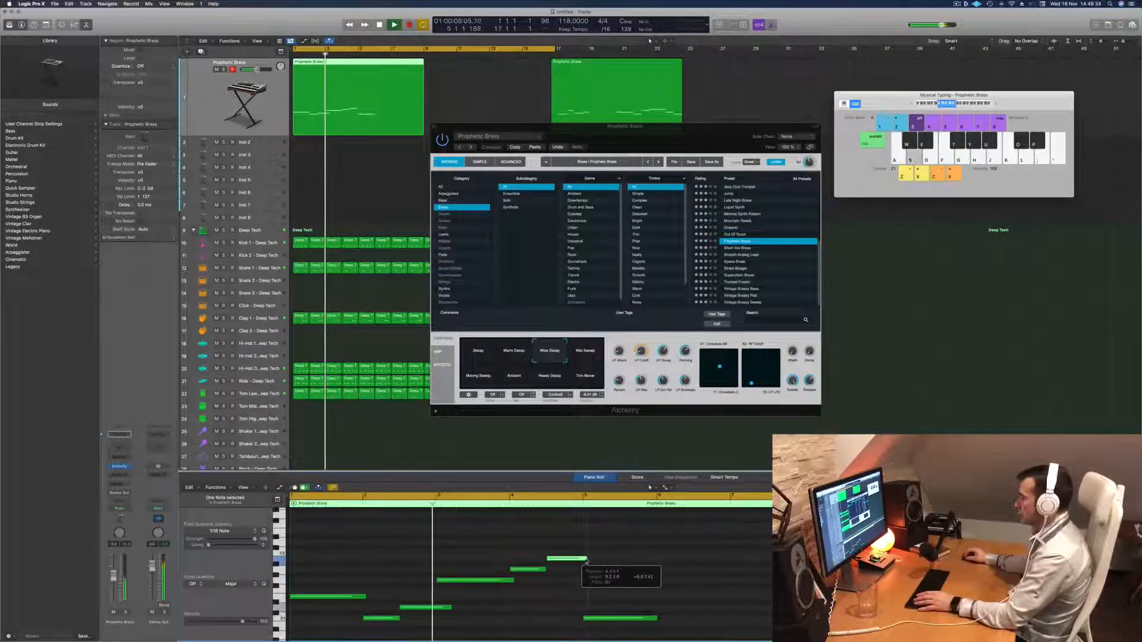
{"action": "left_click", "coordinate": [568, 580]}
{"action": "key", "text": "Return"}
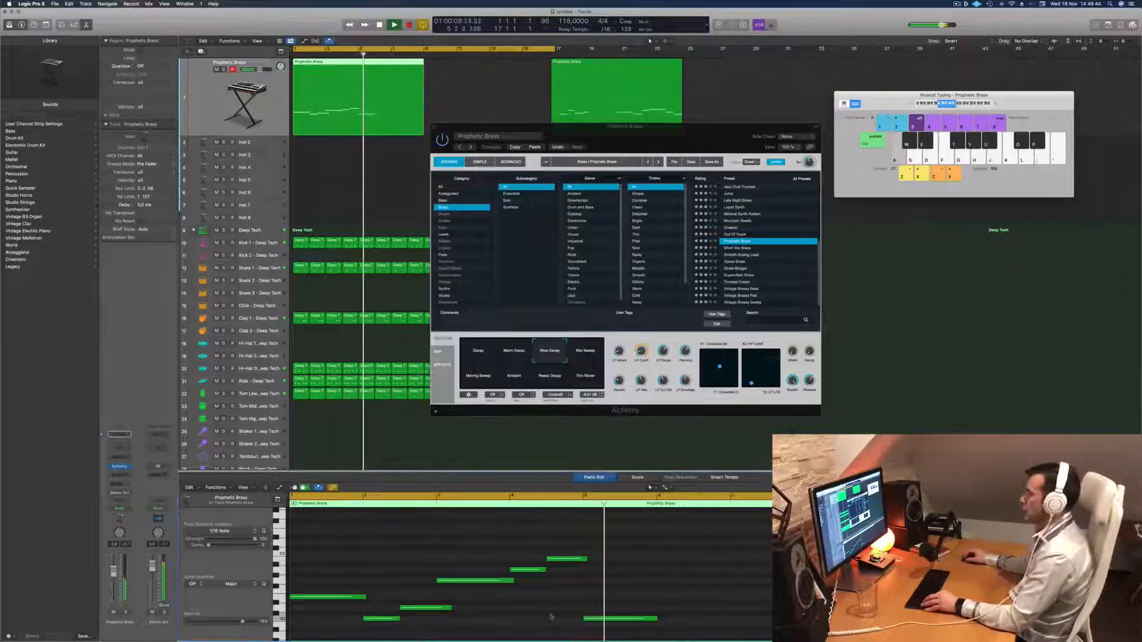
Select the second to sixth melody notes in the Piano Roll and stop playback.
{"action": "scroll", "coordinate": [516, 586], "scroll_direction": "left", "scroll_amount": 3}
{"action": "key", "text": "Return"}
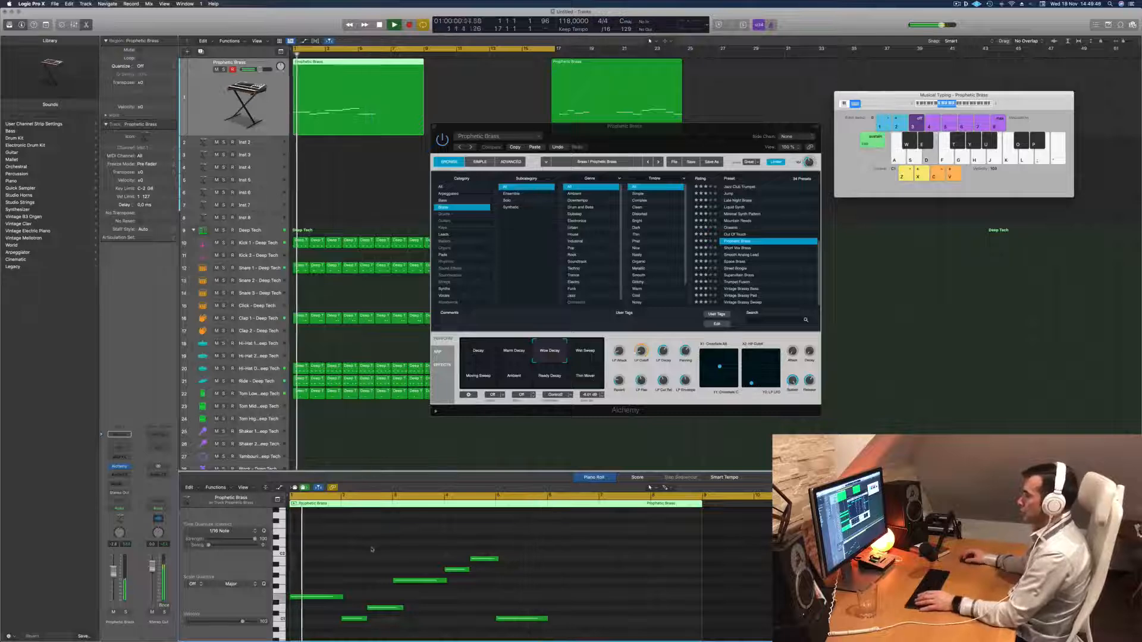
{"action": "left_click_drag", "start_coordinate": [363, 545], "coordinate": [420, 601]}
{"action": "scroll", "coordinate": [439, 592], "scroll_direction": "right", "scroll_amount": 2}
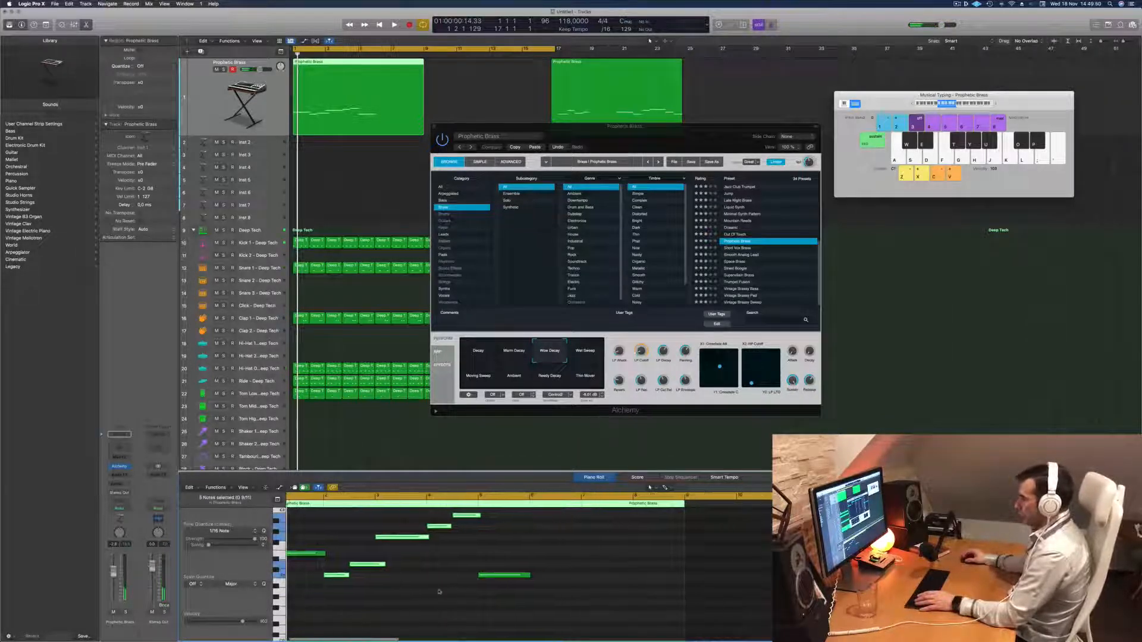
{"action": "scroll", "coordinate": [400, 557], "scroll_direction": "left", "scroll_amount": 3}
{"action": "scroll", "coordinate": [350, 556], "scroll_direction": "left", "scroll_amount": 2}
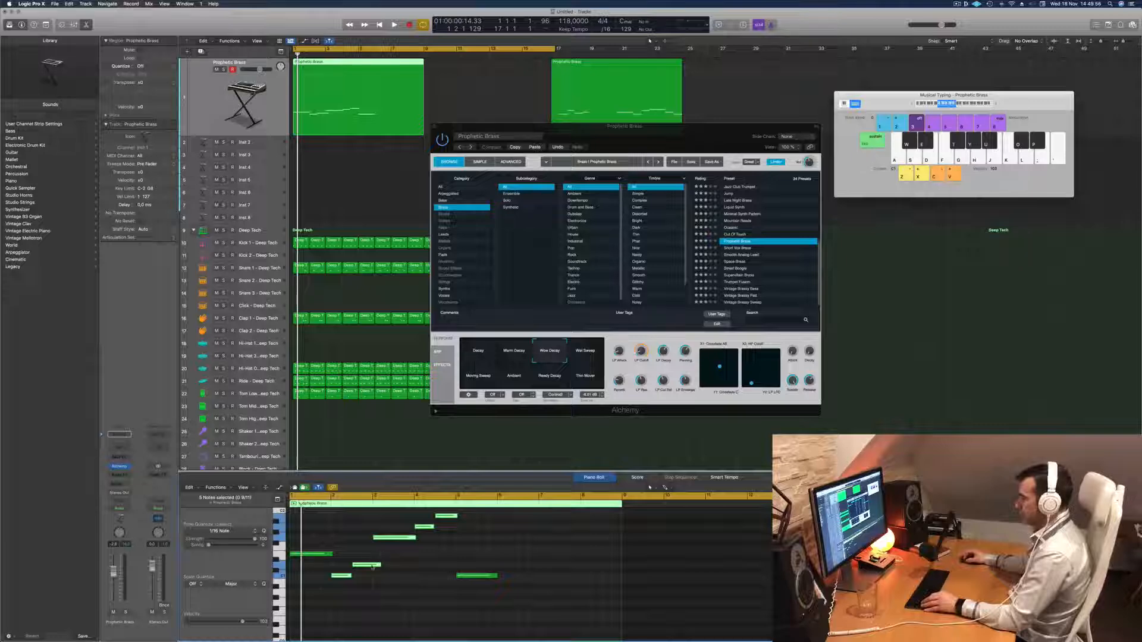
Try moving the five selected notes to the end of the region, and undo the move.
{"action": "left_click_drag", "start_coordinate": [371, 566], "coordinate": [531, 569]}
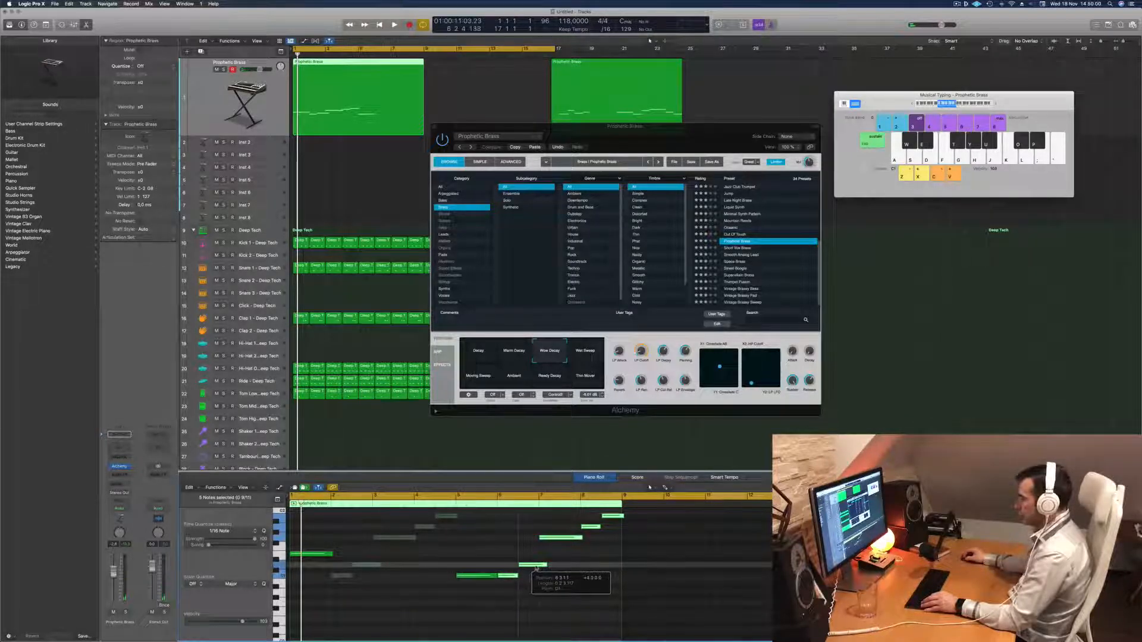
{"action": "left_click_drag", "start_coordinate": [536, 569], "coordinate": [536, 569]}
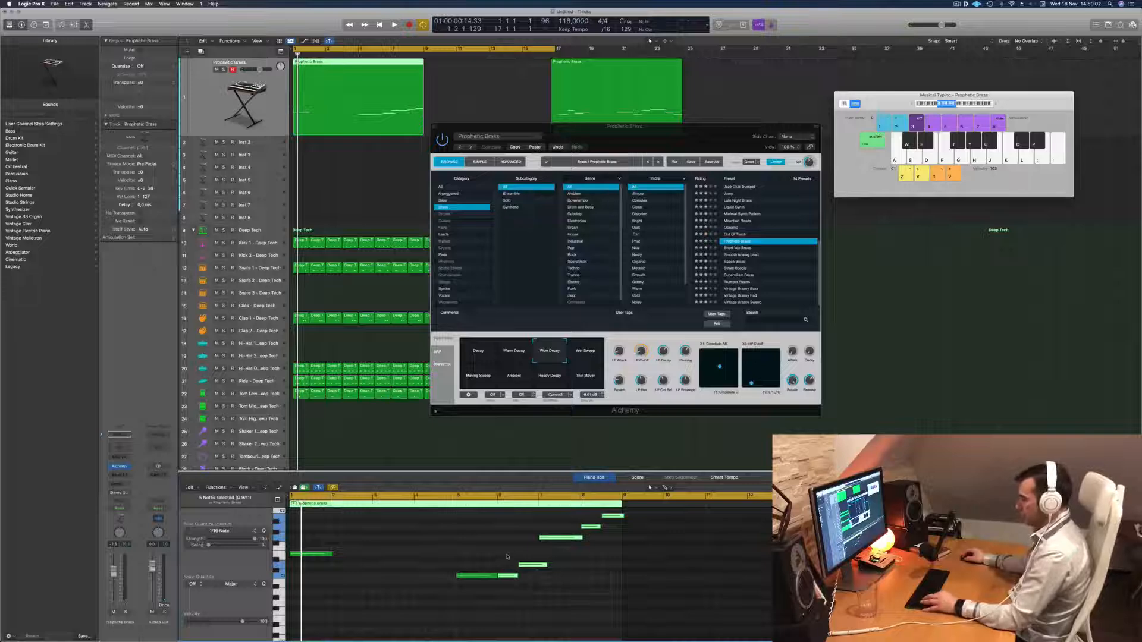
{"action": "key", "text": "super+z"}
Copy the five selected notes to directly after the last long note, starting at position 5 4 4 1, and start playback.
{"action": "left_click_drag", "start_coordinate": [343, 579], "coordinate": [510, 584]}
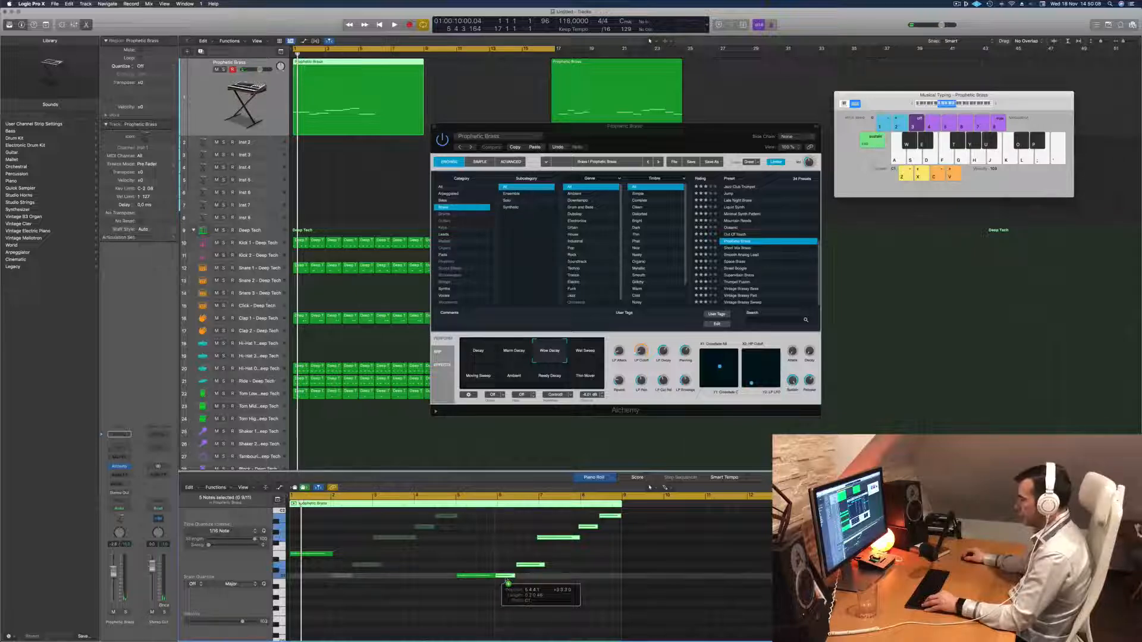
{"action": "left_click_drag", "start_coordinate": [509, 583], "coordinate": [509, 582]}
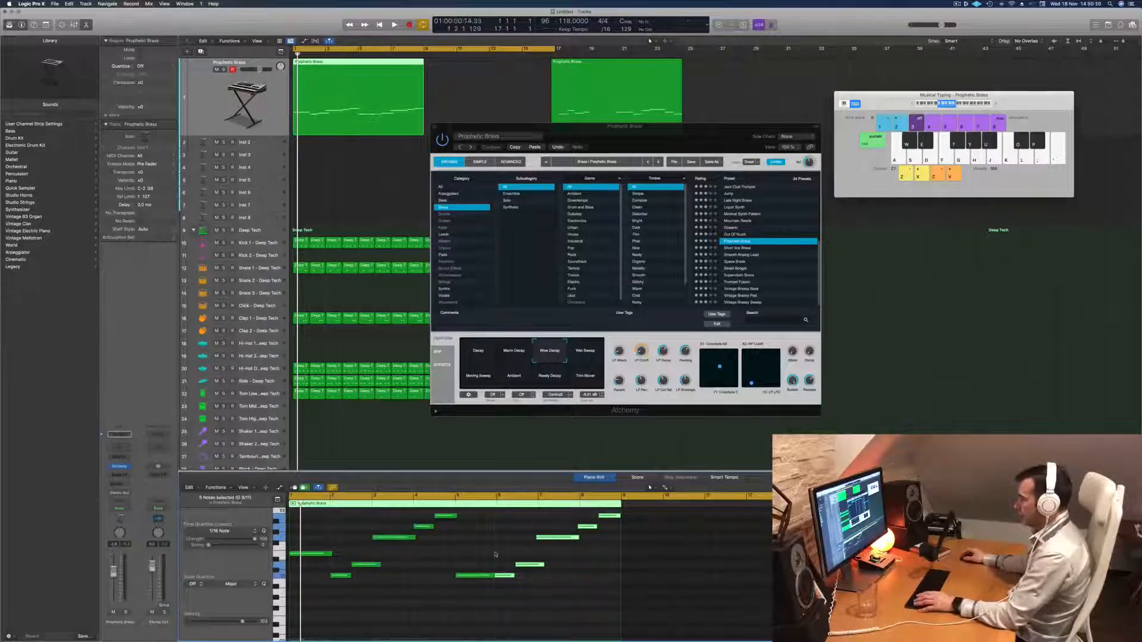
{"action": "key", "text": "space"}
Transpose the first copied note up to the pitch of the melody's opening note.
{"action": "left_click", "coordinate": [504, 576]}
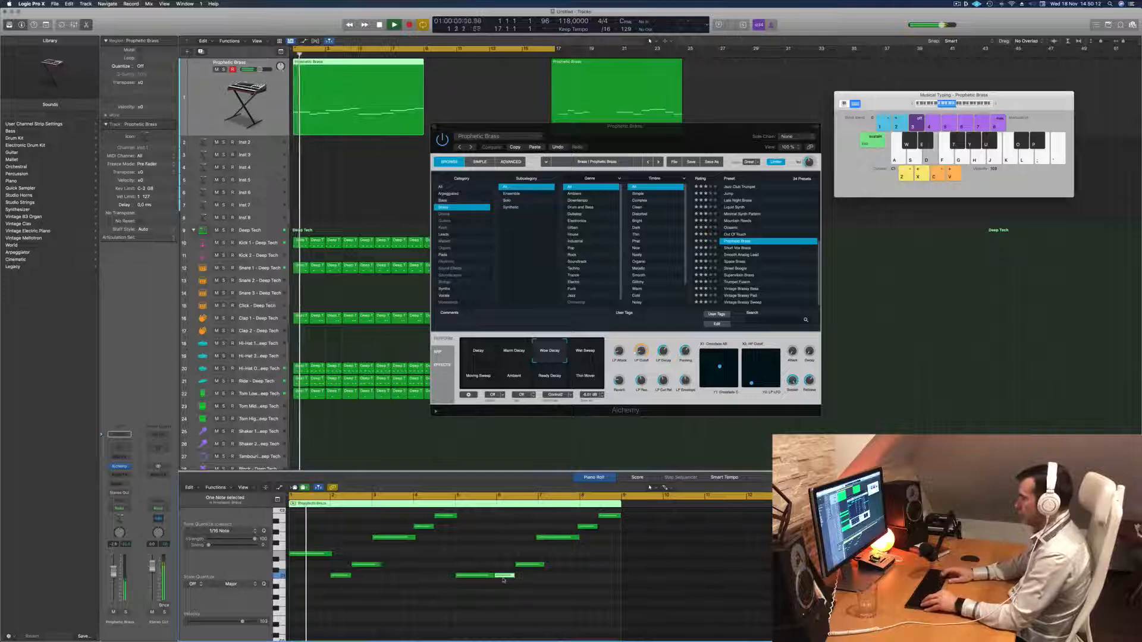
{"action": "key", "text": "alt+Up"}
{"action": "key", "text": "alt+Up"}
{"action": "key", "text": "alt+Up"}
{"action": "key", "text": "alt+Up"}
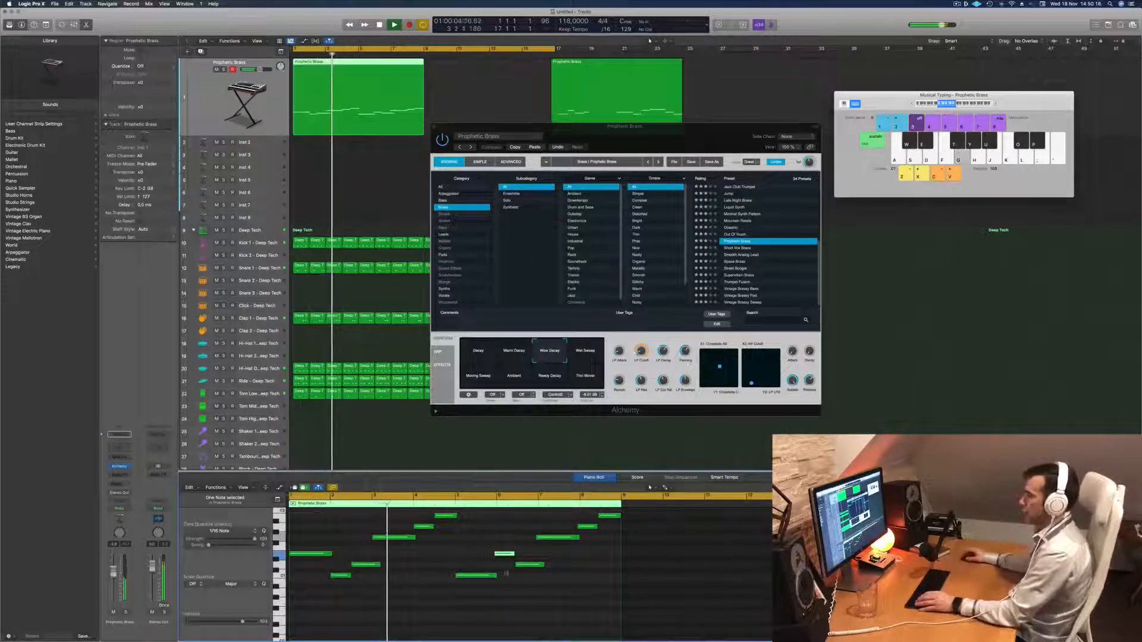
Reposition the Alchemy window above the Piano Roll and choose the Decay snapshot while the region replays from the start.
{"action": "left_click_drag", "start_coordinate": [664, 132], "coordinate": [549, 102]}
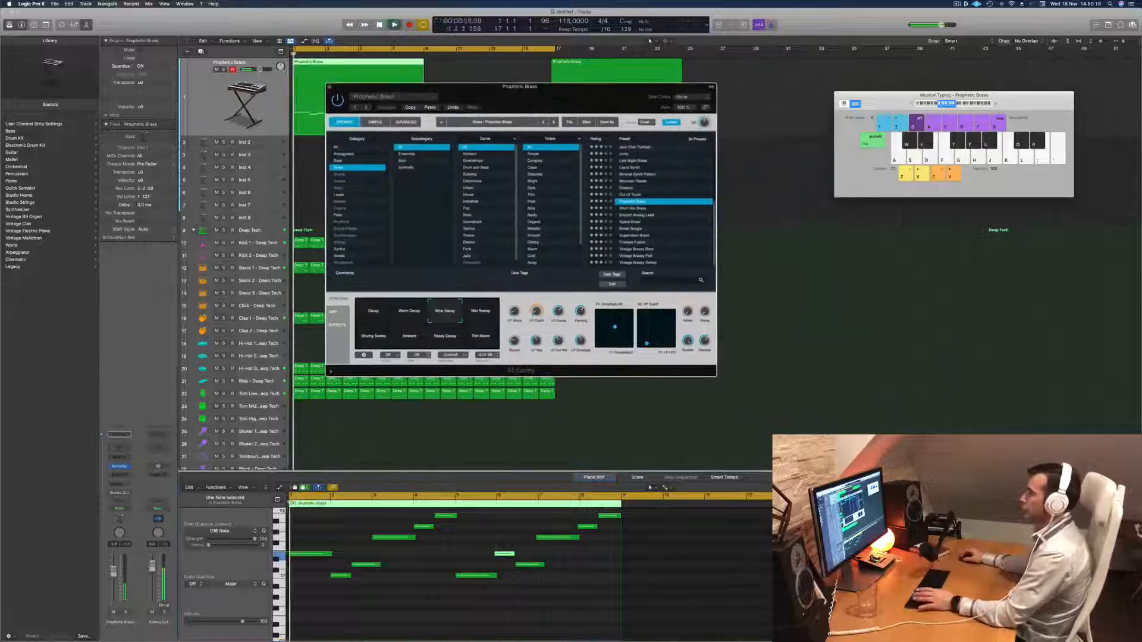
{"action": "left_click", "coordinate": [291, 497]}
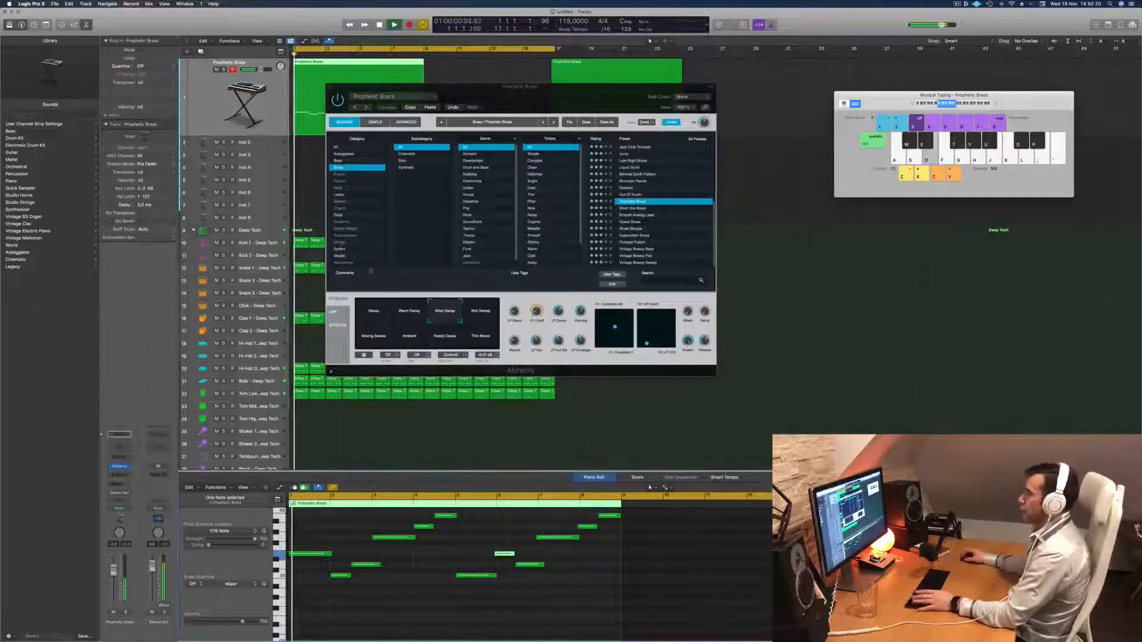
{"action": "left_click_drag", "start_coordinate": [567, 106], "coordinate": [643, 91]}
{"action": "left_click", "coordinate": [442, 288]}
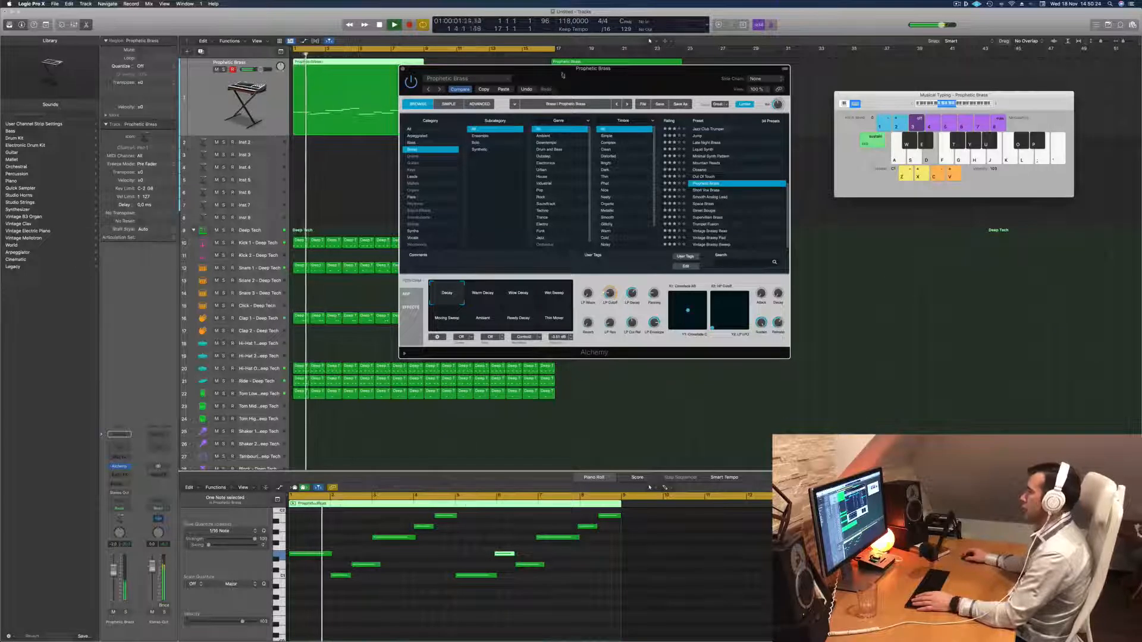
Move the Alchemy window clear of the Prophetic Brass regions and restart playback.
{"action": "left_click_drag", "start_coordinate": [563, 76], "coordinate": [658, 118]}
{"action": "left_click_drag", "start_coordinate": [731, 129], "coordinate": [785, 147]}
{"action": "key", "text": "space"}
{"action": "key", "text": "space"}
{"action": "scroll", "coordinate": [403, 579], "scroll_direction": "up", "scroll_amount": 2}
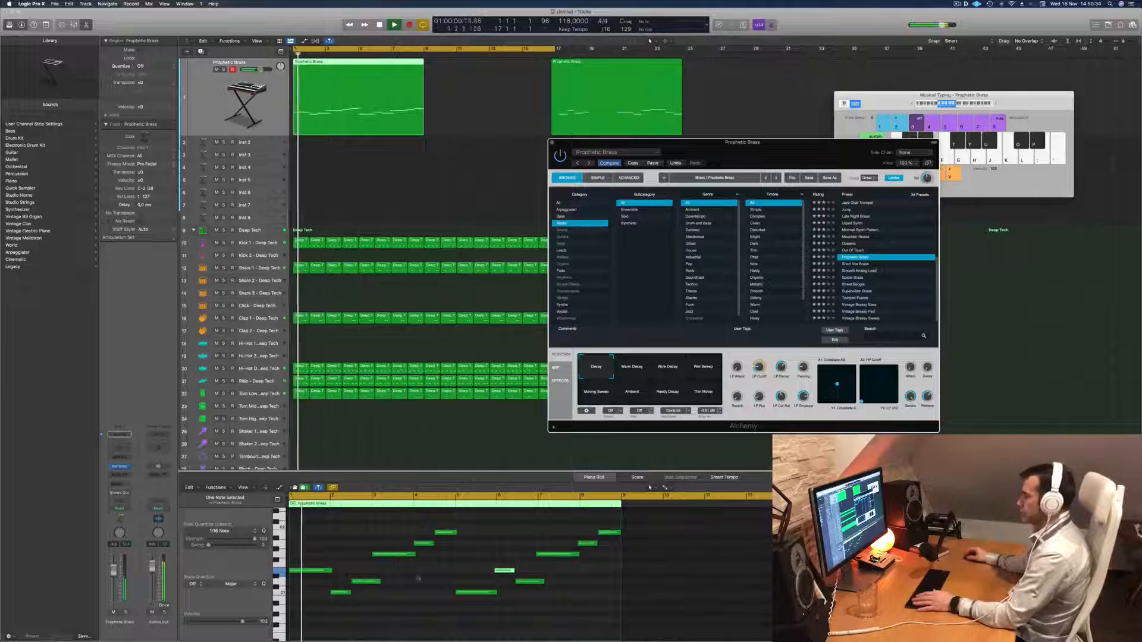
Replay the eight-bar melody from the start and examine its copied second half in the Piano Roll.
{"action": "left_click", "coordinate": [454, 506]}
{"action": "left_click", "coordinate": [449, 505]}
{"action": "scroll", "coordinate": [355, 588], "scroll_direction": "down", "scroll_amount": 4}
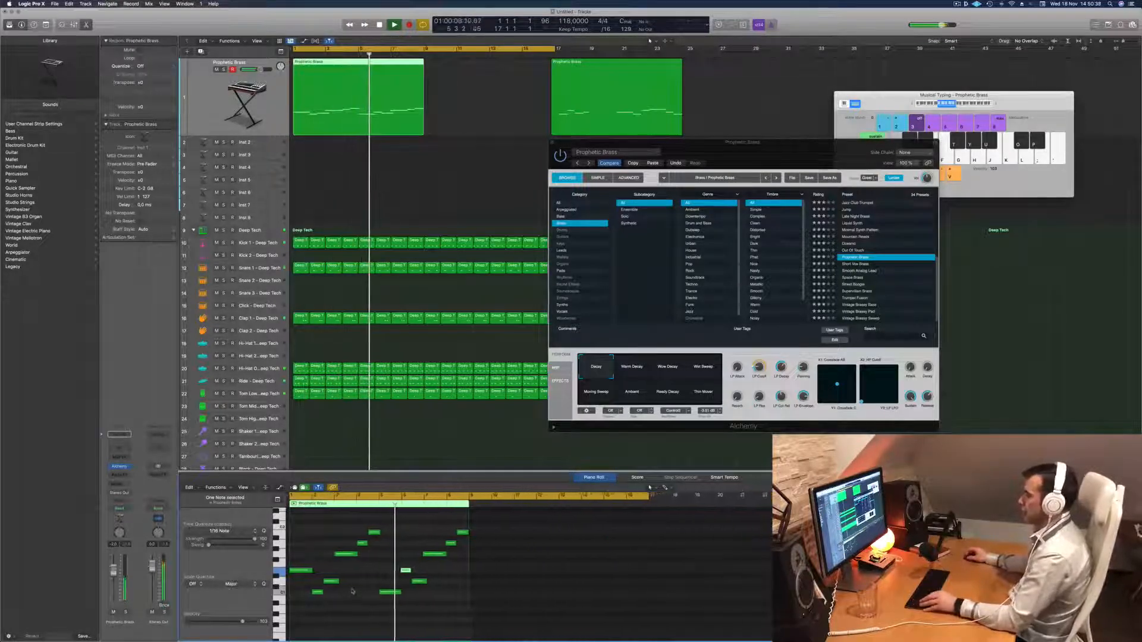
{"action": "scroll", "coordinate": [357, 587], "scroll_direction": "up", "scroll_amount": 1}
{"action": "key", "text": "Return"}
{"action": "scroll", "coordinate": [387, 580], "scroll_direction": "up", "scroll_amount": 3}
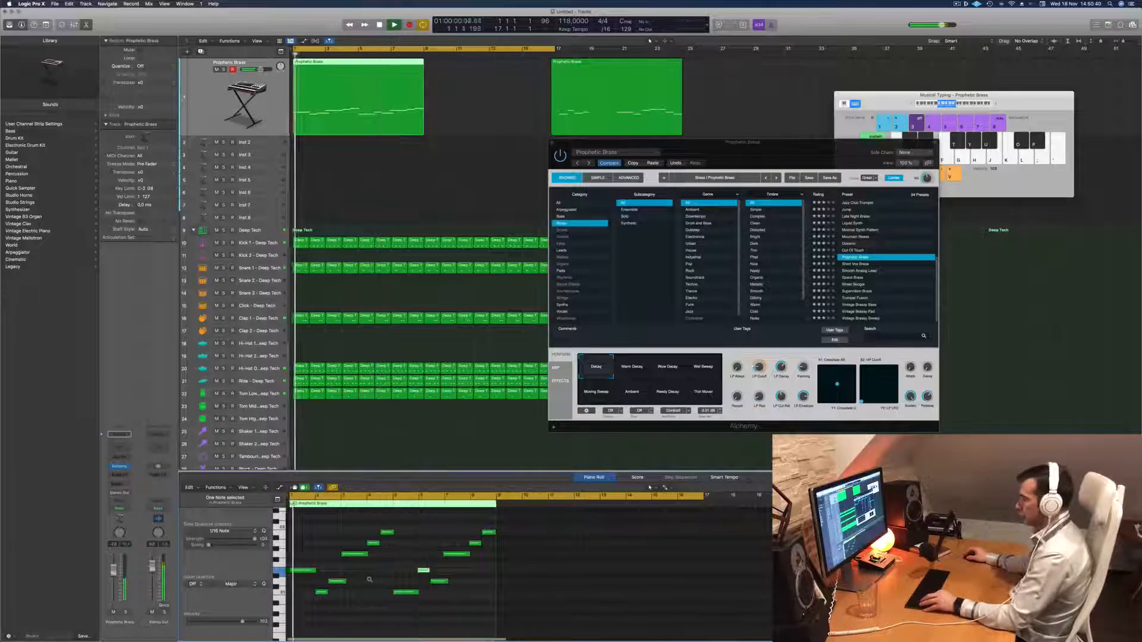
{"action": "scroll", "coordinate": [393, 579], "scroll_direction": "up", "scroll_amount": 2}
{"action": "scroll", "coordinate": [518, 557], "scroll_direction": "up", "scroll_amount": 2}
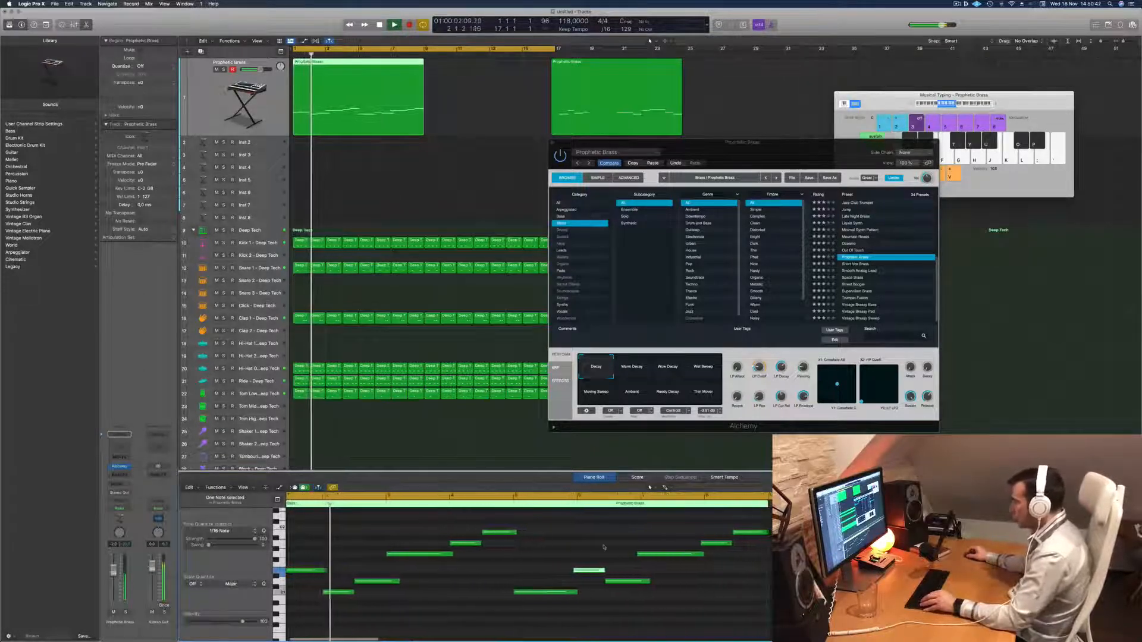
{"action": "left_click_drag", "start_coordinate": [597, 531], "coordinate": [774, 620]}
{"action": "key", "text": "Return"}
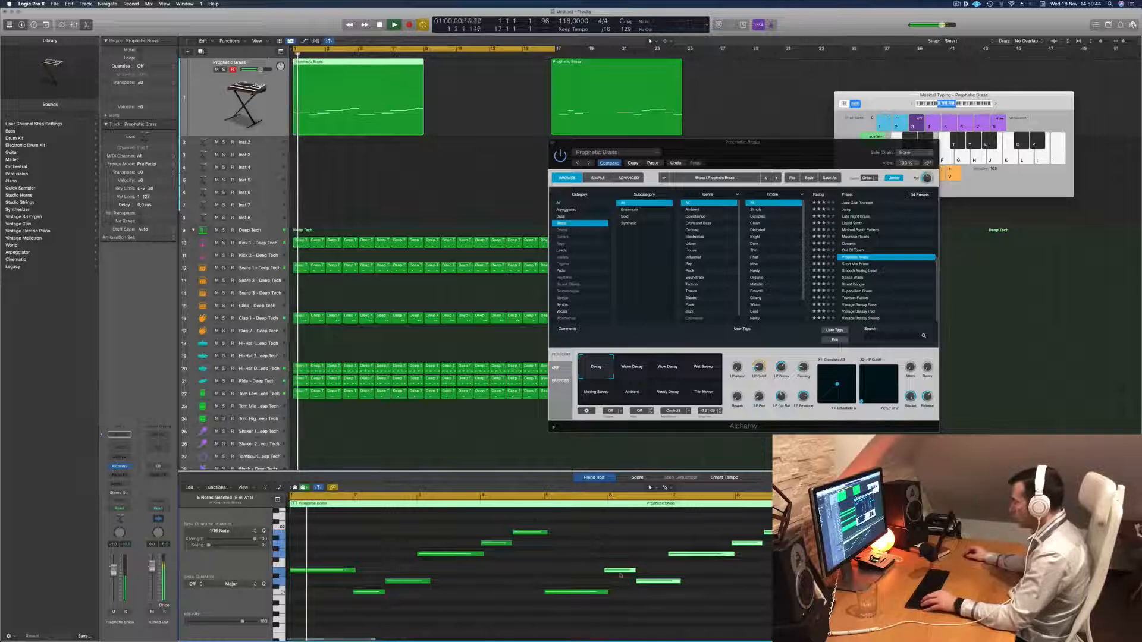
{"action": "left_click_drag", "start_coordinate": [619, 574], "coordinate": [621, 576]}
{"action": "scroll", "coordinate": [575, 580], "scroll_direction": "down", "scroll_amount": 1}
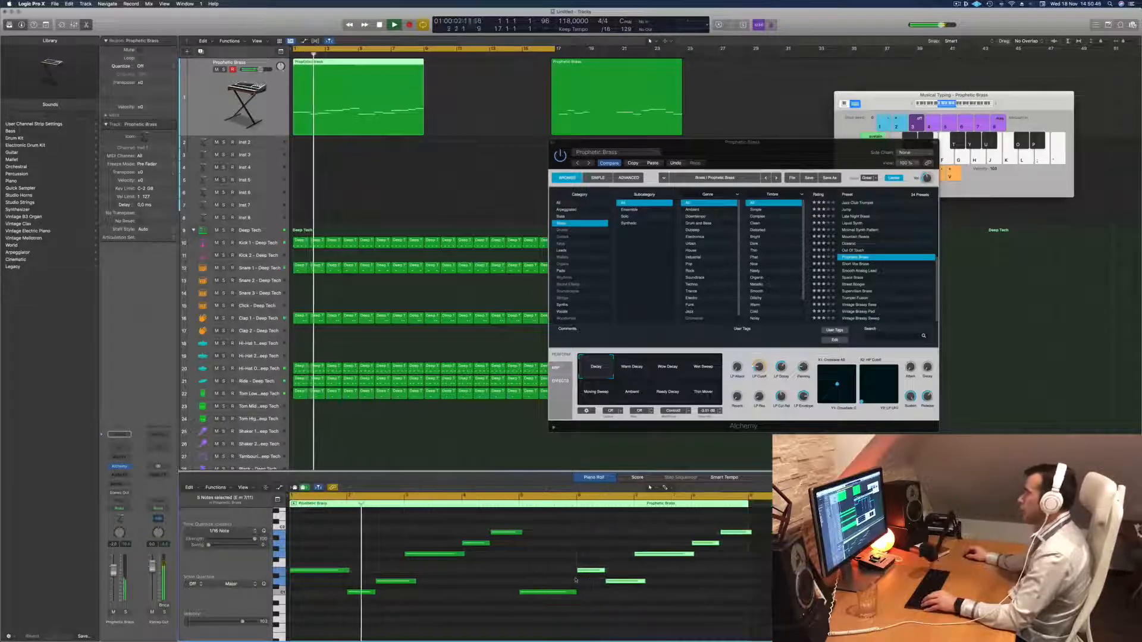
{"action": "scroll", "coordinate": [533, 577], "scroll_direction": "down", "scroll_amount": 1}
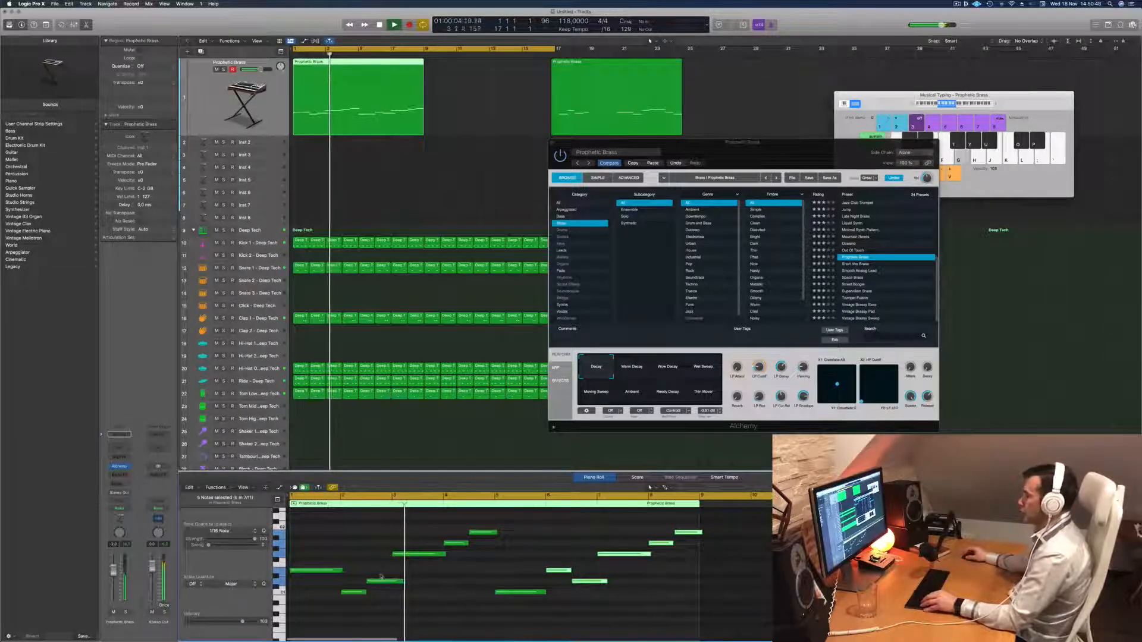
Transpose the long note at bar 3 down to the pitch of the melody's opening note and replay the region.
{"action": "left_click", "coordinate": [423, 555]}
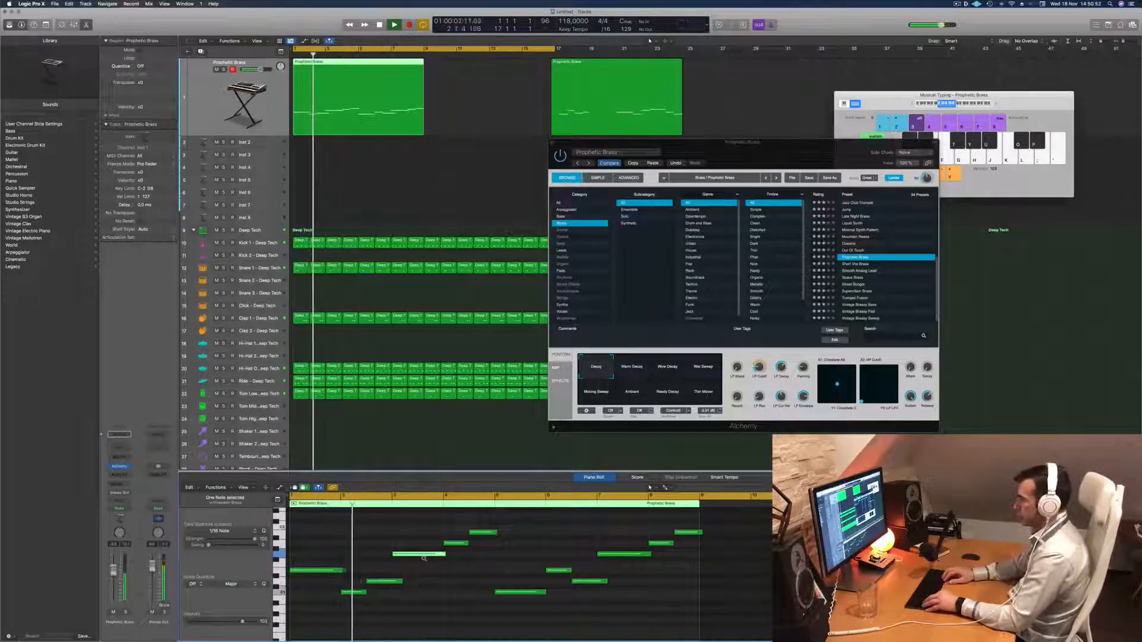
{"action": "key", "text": "alt+Down"}
{"action": "key", "text": "alt+Down"}
{"action": "key", "text": "alt+Down"}
{"action": "key", "text": "alt+Down"}
{"action": "key", "text": "alt+Down"}
{"action": "key", "text": "alt+Down"}
{"action": "key", "text": "alt+Down"}
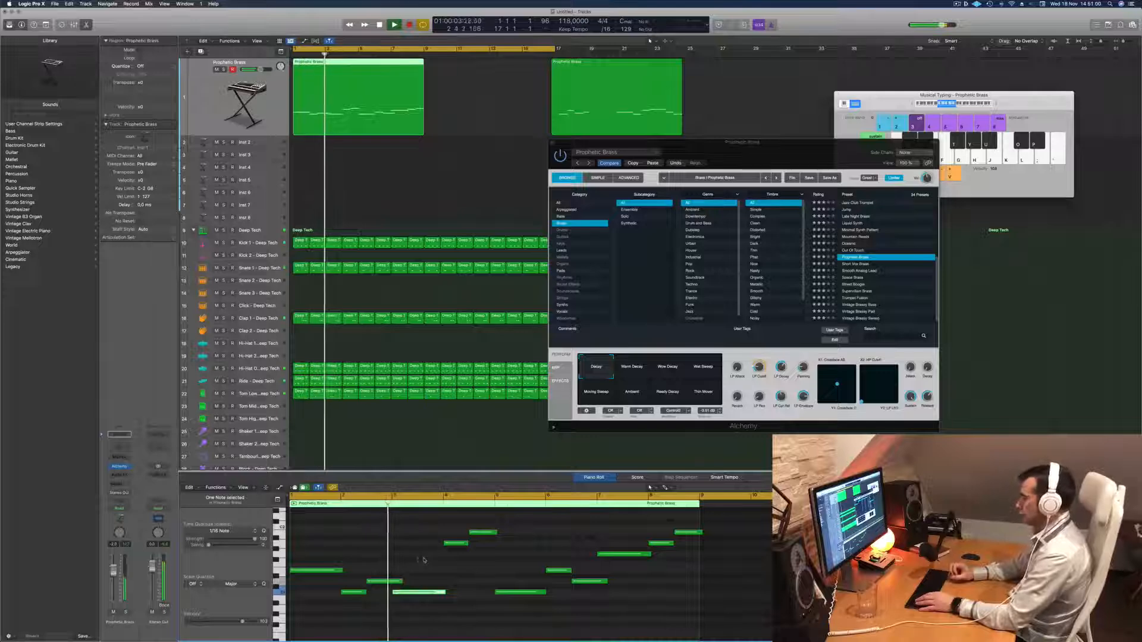
{"action": "key", "text": "alt+Up"}
{"action": "key", "text": "alt+Up"}
{"action": "key", "text": "alt+Up"}
{"action": "key", "text": "alt+Up"}
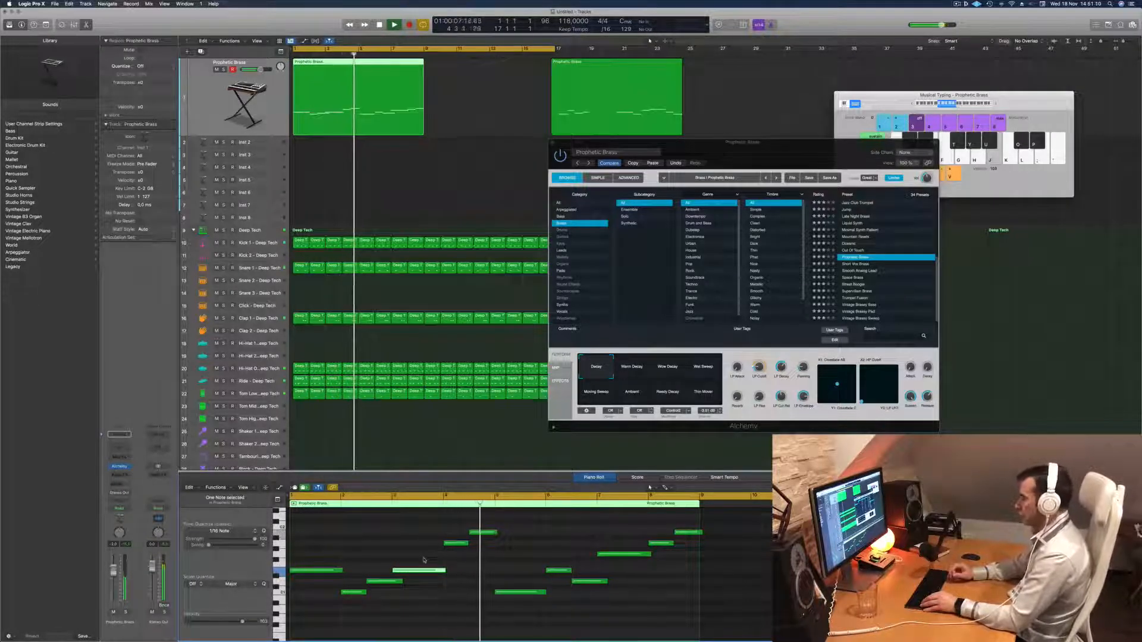
{"action": "key", "text": "Return"}
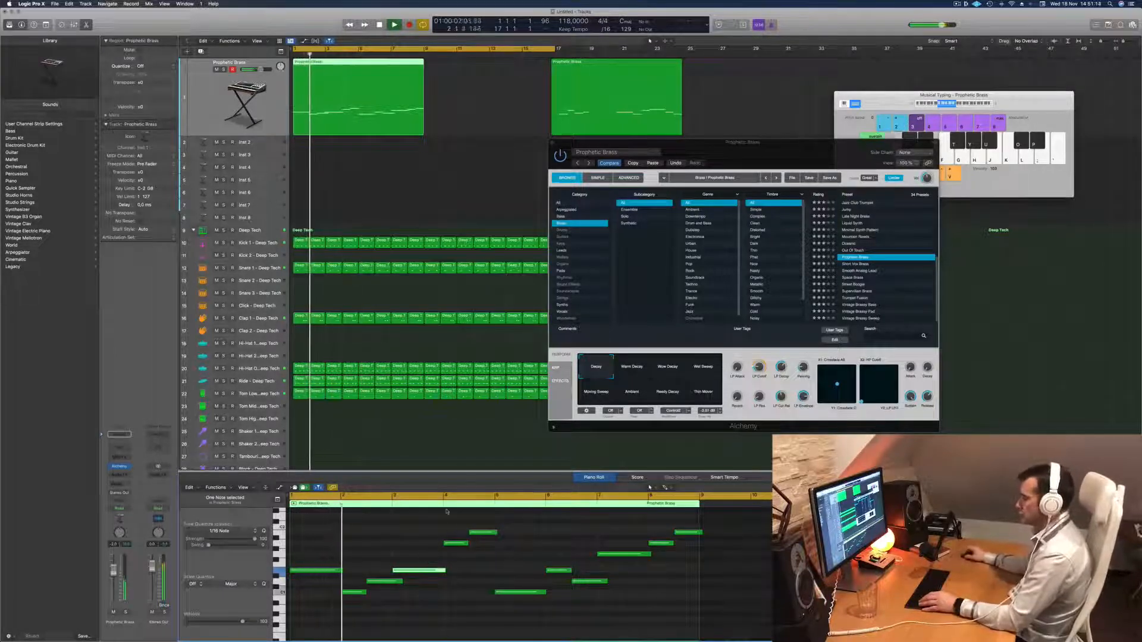
Transpose the short note at bar 4 down to the pitch of the note at bar 2 and replay from the start.
{"action": "left_click", "coordinate": [456, 543]}
{"action": "key", "text": "Return"}
{"action": "key", "text": "alt+Down"}
{"action": "key", "text": "alt+Down"}
{"action": "key", "text": "alt+Down"}
{"action": "key", "text": "alt+Down"}
{"action": "key", "text": "alt+Down"}
{"action": "key", "text": "alt+Down"}
{"action": "key", "text": "alt+Down"}
{"action": "key", "text": "alt+Down"}
{"action": "key", "text": "alt+Down"}
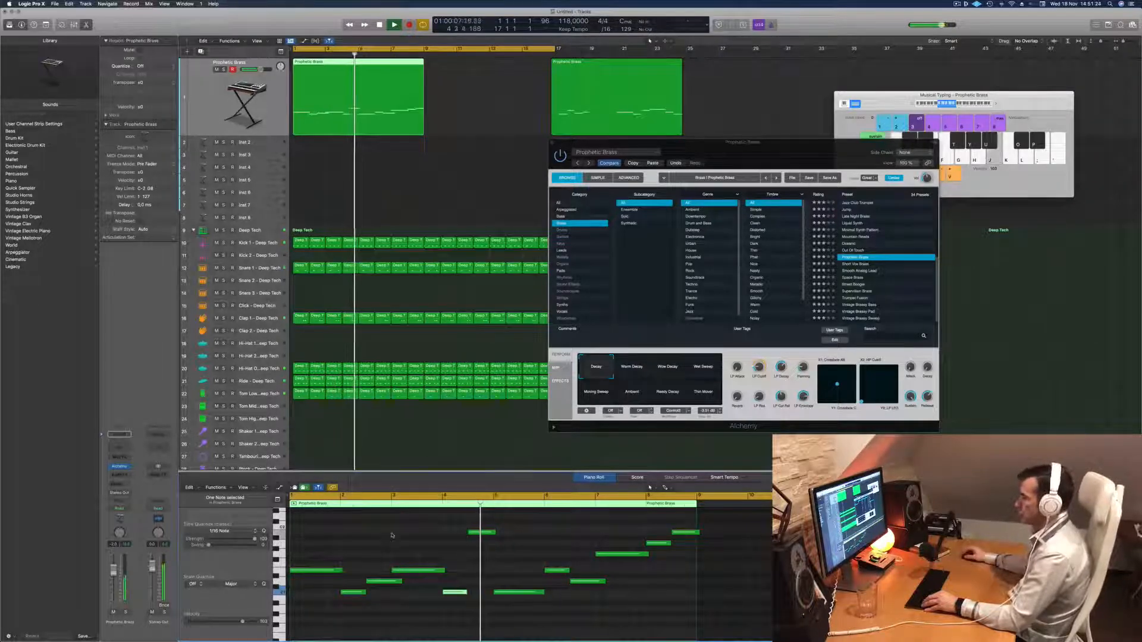
{"action": "key", "text": "Return"}
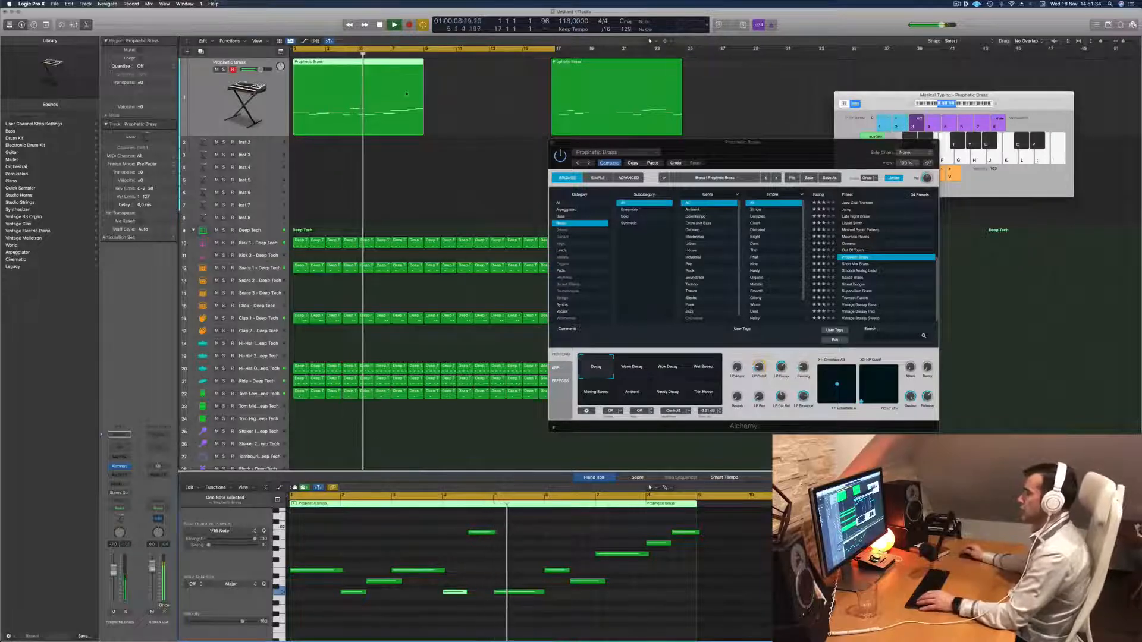
Split the first Prophetic Brass region at bar 5 with the Split option for crossing notes, and delete its second half.
{"action": "key", "text": "Return"}
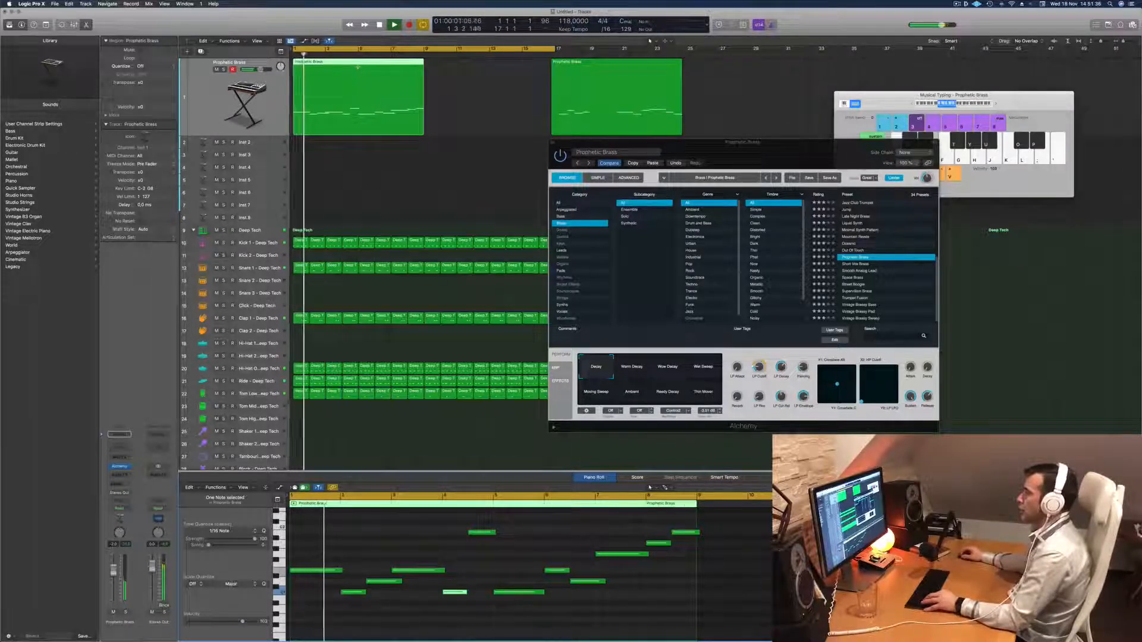
{"action": "key", "text": "super+t"}
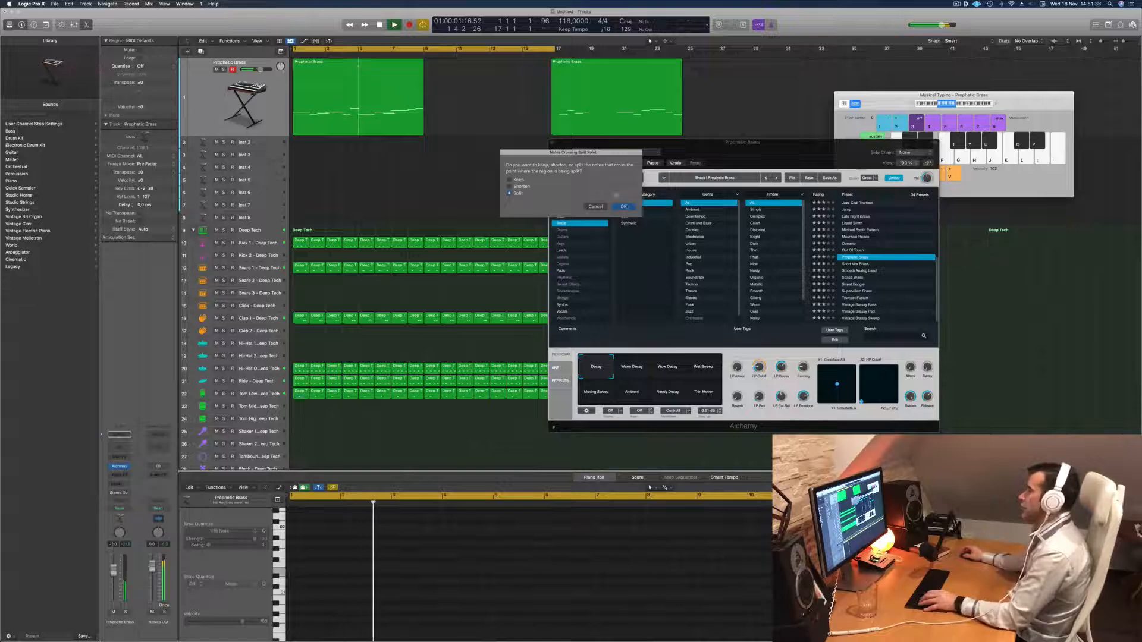
{"action": "left_click", "coordinate": [624, 206]}
{"action": "key", "text": "Return"}
{"action": "key", "text": "Delete"}
Copy the four-bar Prophetic Brass region to fill bars 1 to 16, and delete the old region starting at bar 17.
{"action": "left_click", "coordinate": [318, 77]}
{"action": "left_click_drag", "start_coordinate": [318, 78], "coordinate": [535, 117]}
{"action": "left_click", "coordinate": [614, 100]}
{"action": "key", "text": "Delete"}
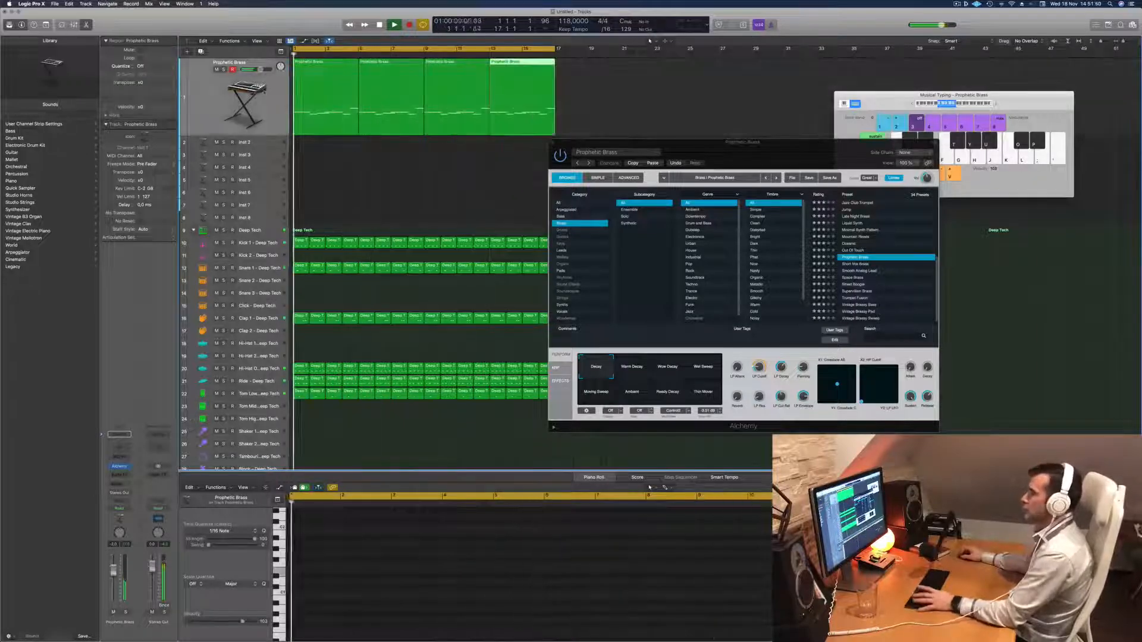
Select all four Prophetic Brass regions, restart playback and move the Alchemy window above the Piano Roll.
{"action": "key", "text": "super+a"}
{"action": "key", "text": "space"}
{"action": "key", "text": "space"}
{"action": "left_click_drag", "start_coordinate": [743, 142], "coordinate": [599, 111]}
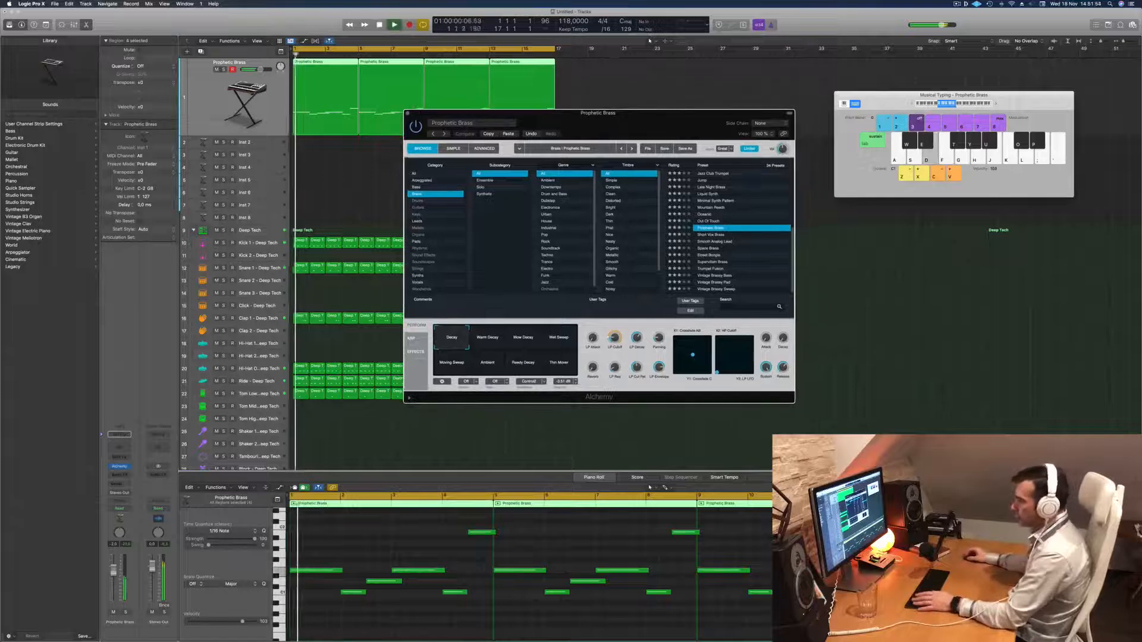
Insert a stereo Compressor on the Prophetic Brass channel and set its side chain to Kick 1 - Deep Tech (Inst 9).
{"action": "left_click", "coordinate": [117, 476]}
{"action": "mouse_move", "coordinate": [137, 502]}
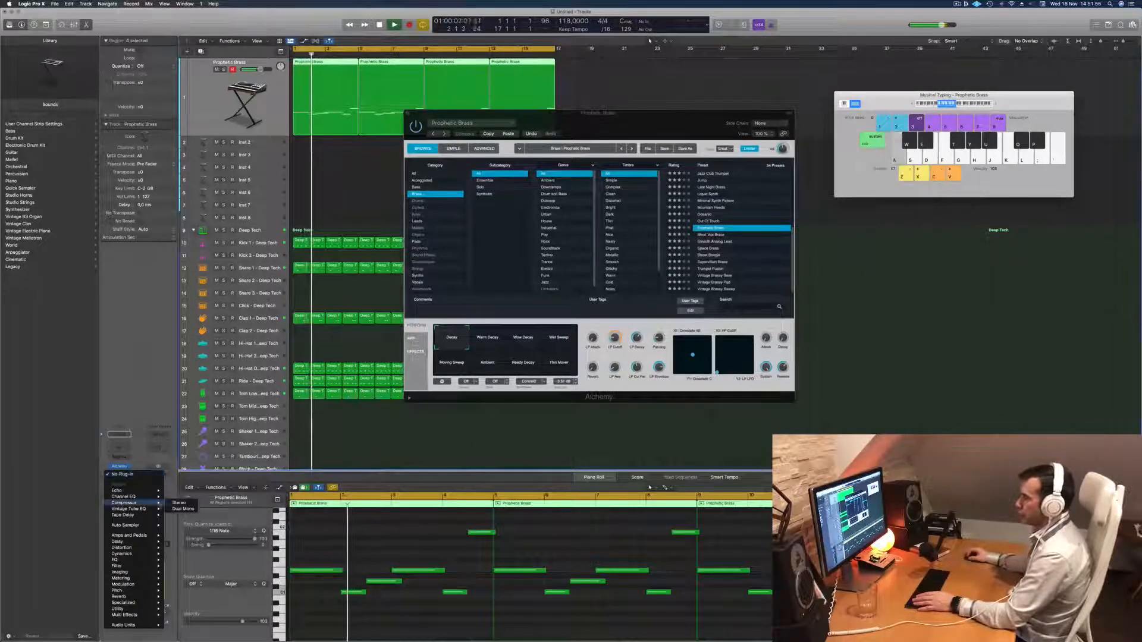
{"action": "left_click", "coordinate": [179, 502]}
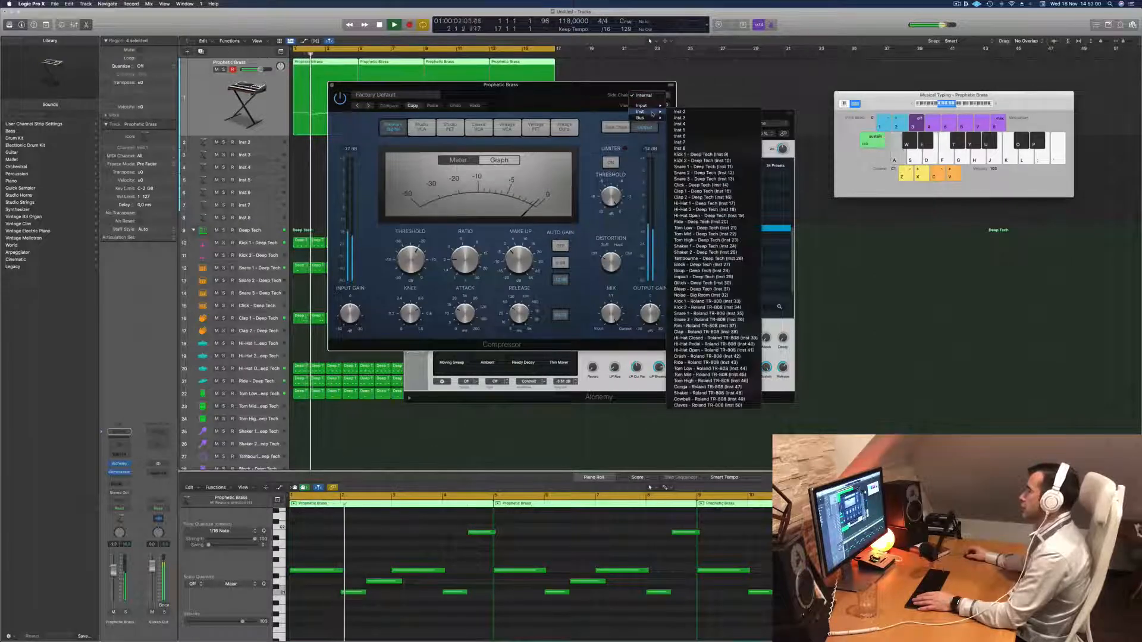
{"action": "mouse_move", "coordinate": [652, 113]}
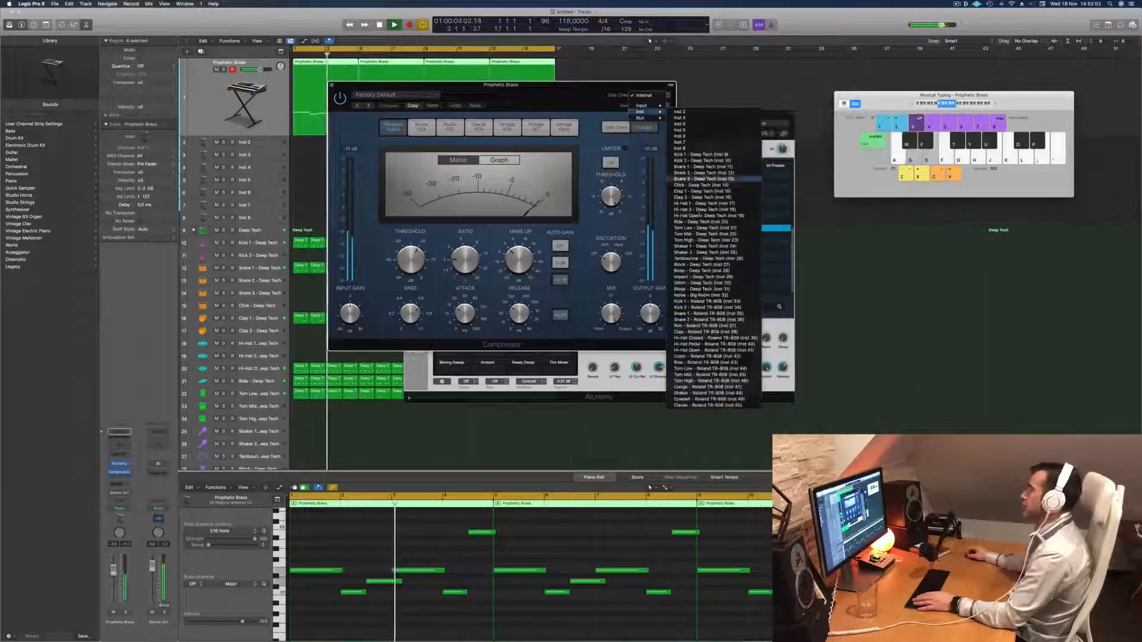
{"action": "left_click", "coordinate": [705, 154]}
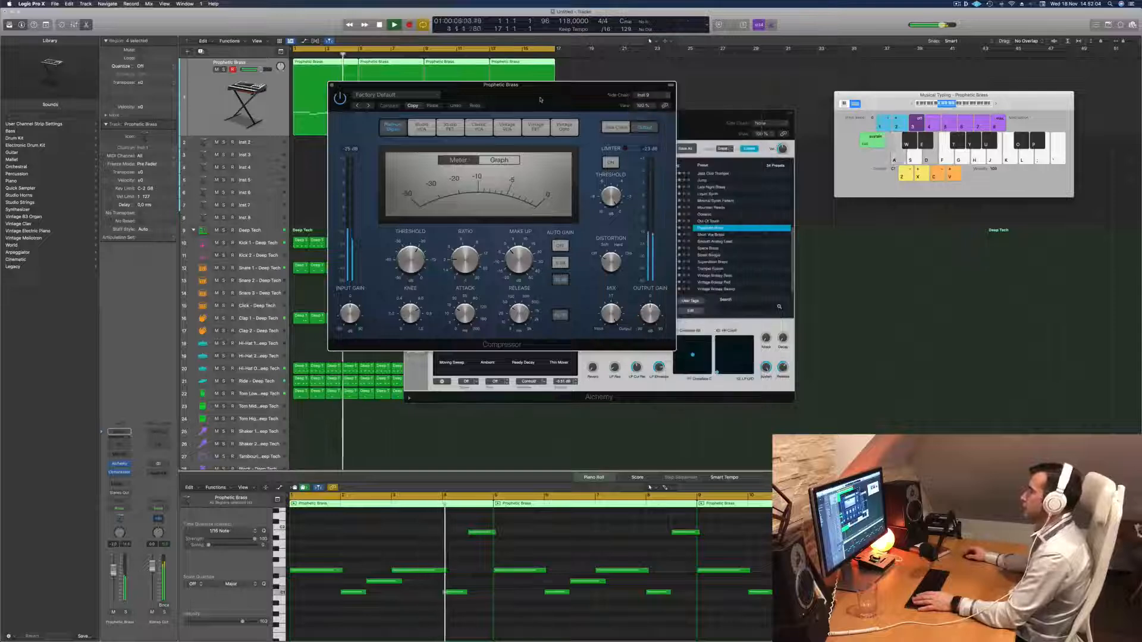
Adjust the Compressor's ratio while listening to the kick ducking the brass, and close the Compressor window.
{"action": "left_click_drag", "start_coordinate": [538, 100], "coordinate": [553, 105]}
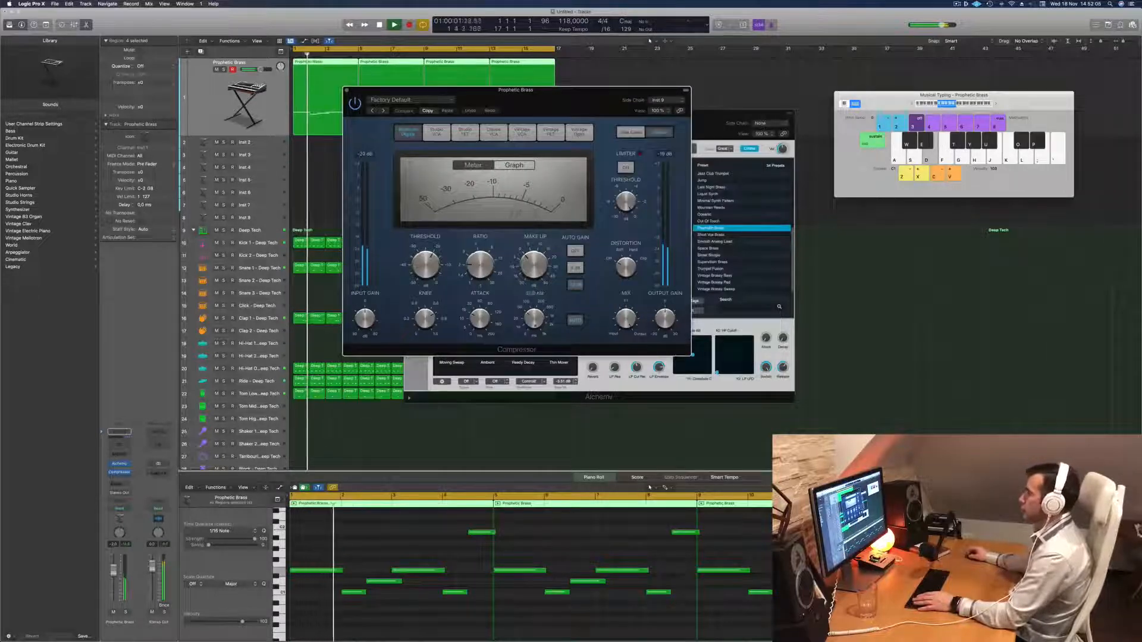
{"action": "left_click_drag", "start_coordinate": [478, 262], "coordinate": [477, 245]}
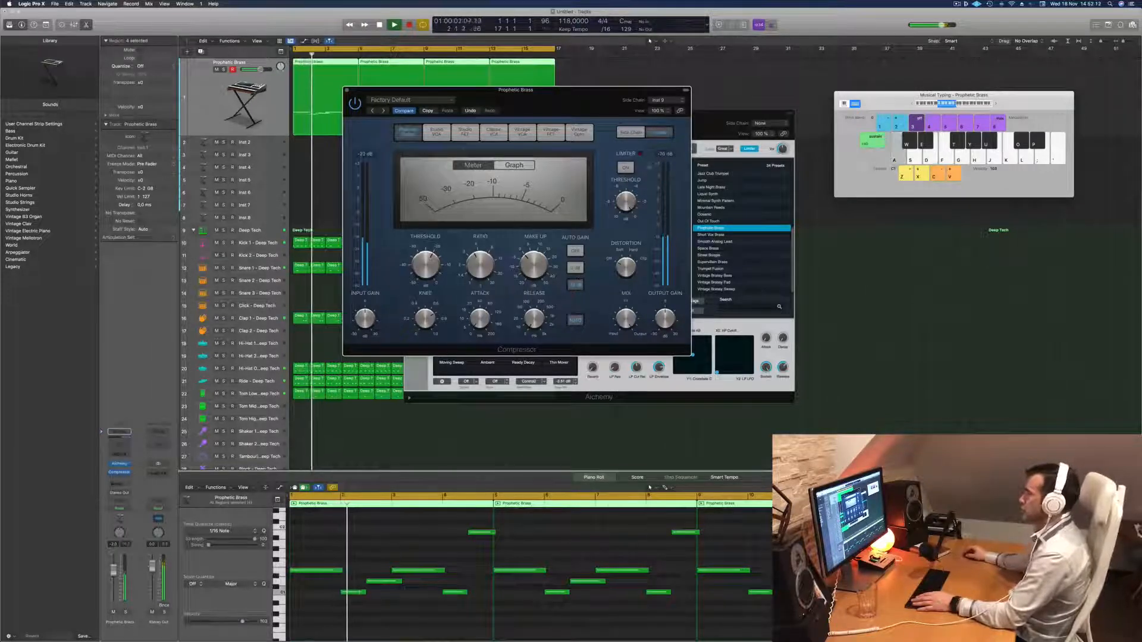
{"action": "left_click_drag", "start_coordinate": [553, 110], "coordinate": [569, 137]}
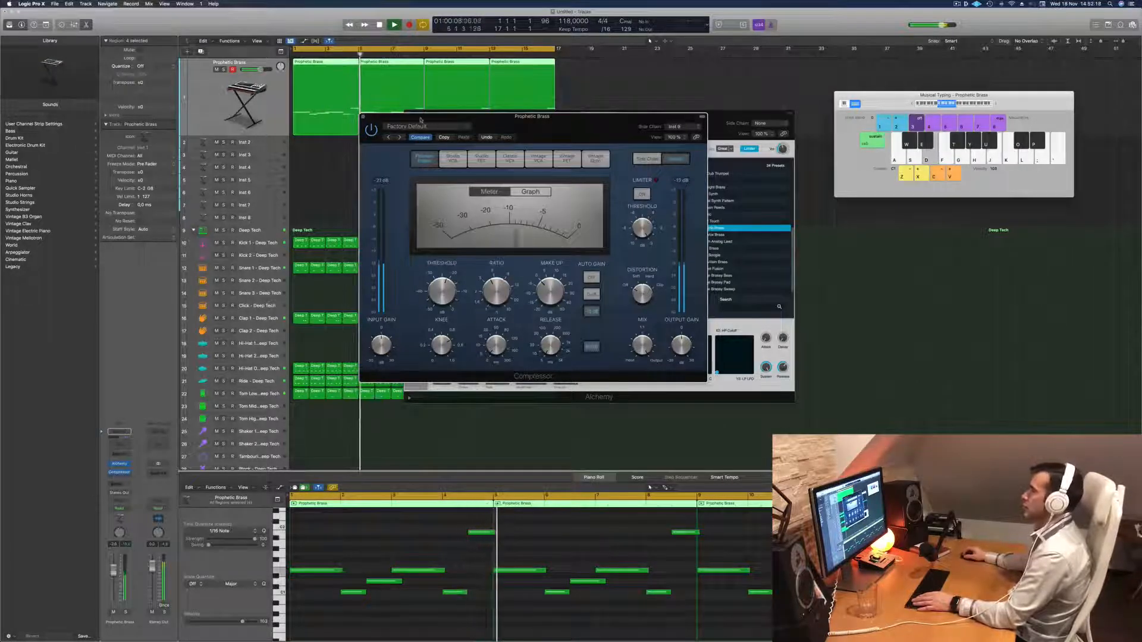
{"action": "key", "text": "space"}
{"action": "key", "text": "space"}
{"action": "key", "text": "space"}
{"action": "key", "text": "super+w"}
{"action": "key", "text": "space"}
{"action": "key", "text": "space"}
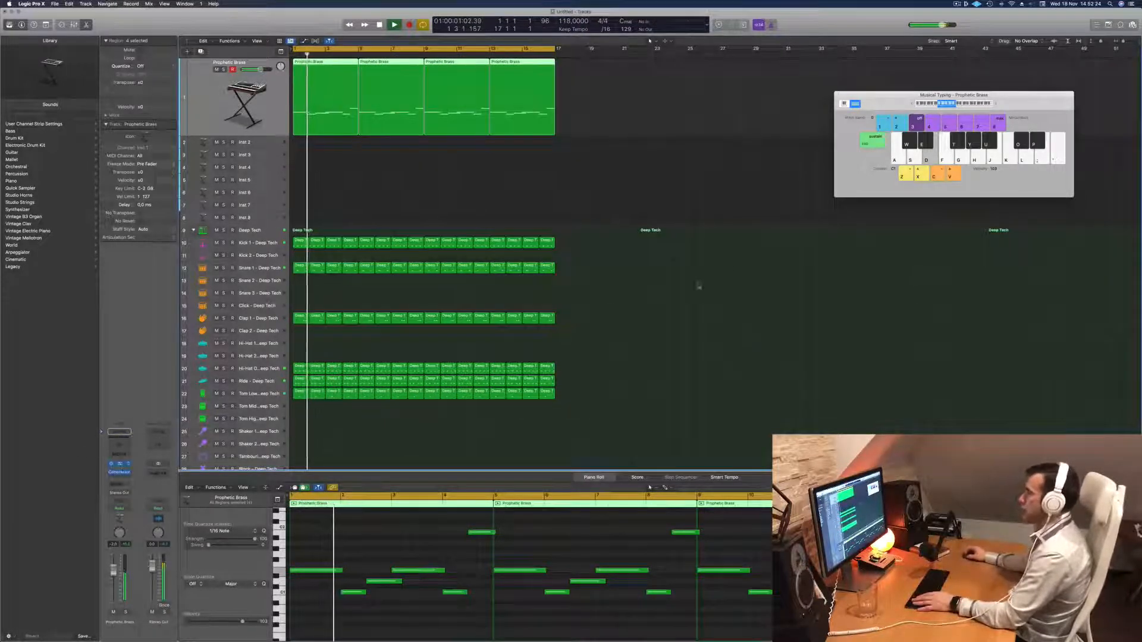
Bring back the Alchemy window and lower its LP Cutoff while the regions replay from the start.
{"action": "key", "text": "v"}
{"action": "key", "text": "space"}
{"action": "key", "text": "space"}
{"action": "left_click_drag", "start_coordinate": [645, 322], "coordinate": [643, 334]}
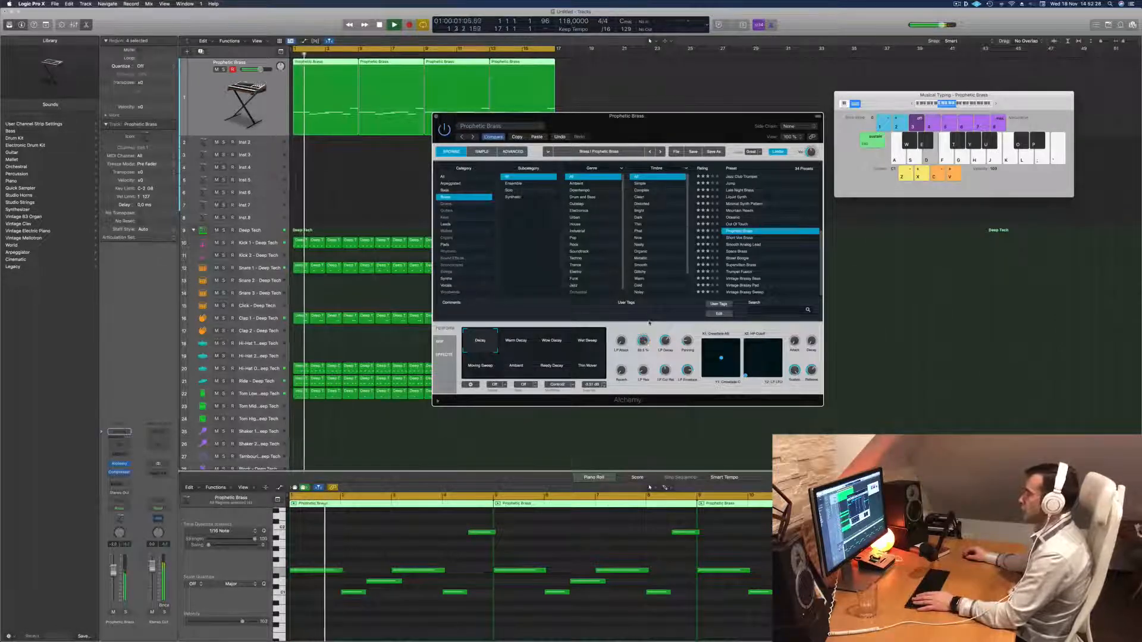
{"action": "left_click_drag", "start_coordinate": [647, 345], "coordinate": [646, 405]}
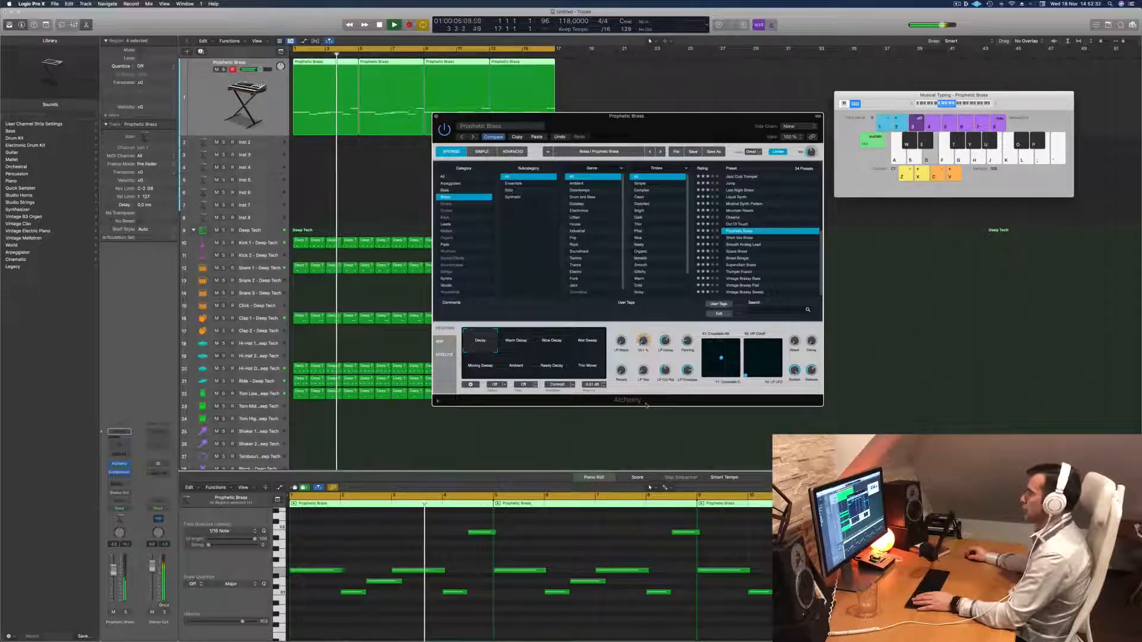
{"action": "key", "text": "space"}
{"action": "key", "text": "space"}
Audition Alchemy snapshots including Moving Sweep, Ambient and Wet Sweep, and choose Wide Decay.
{"action": "left_click", "coordinate": [494, 369]}
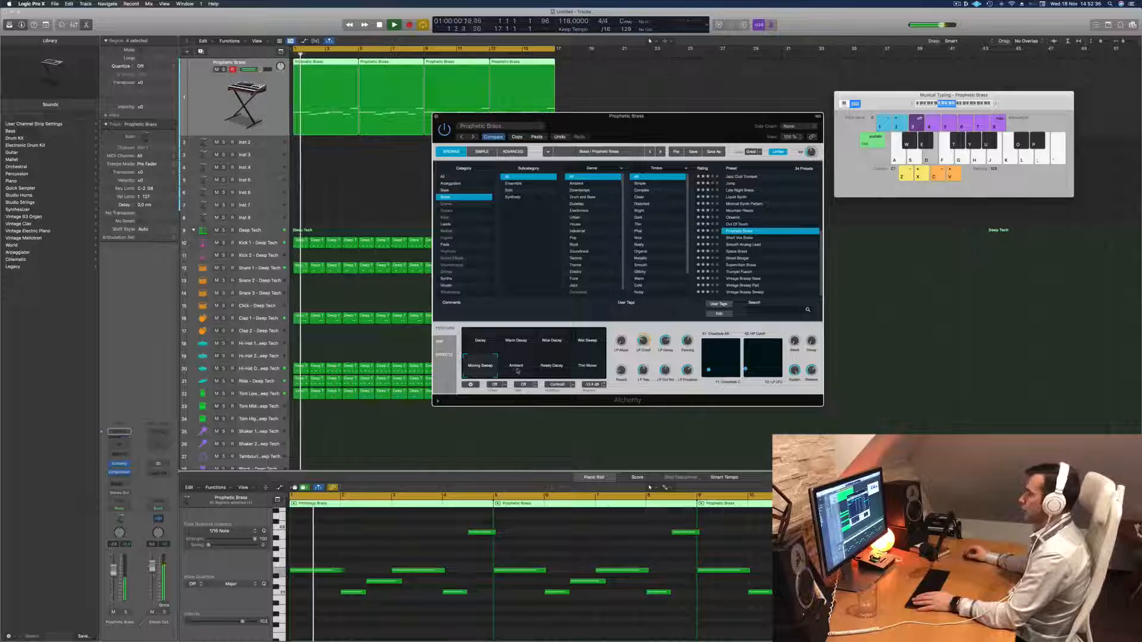
{"action": "left_click", "coordinate": [516, 368]}
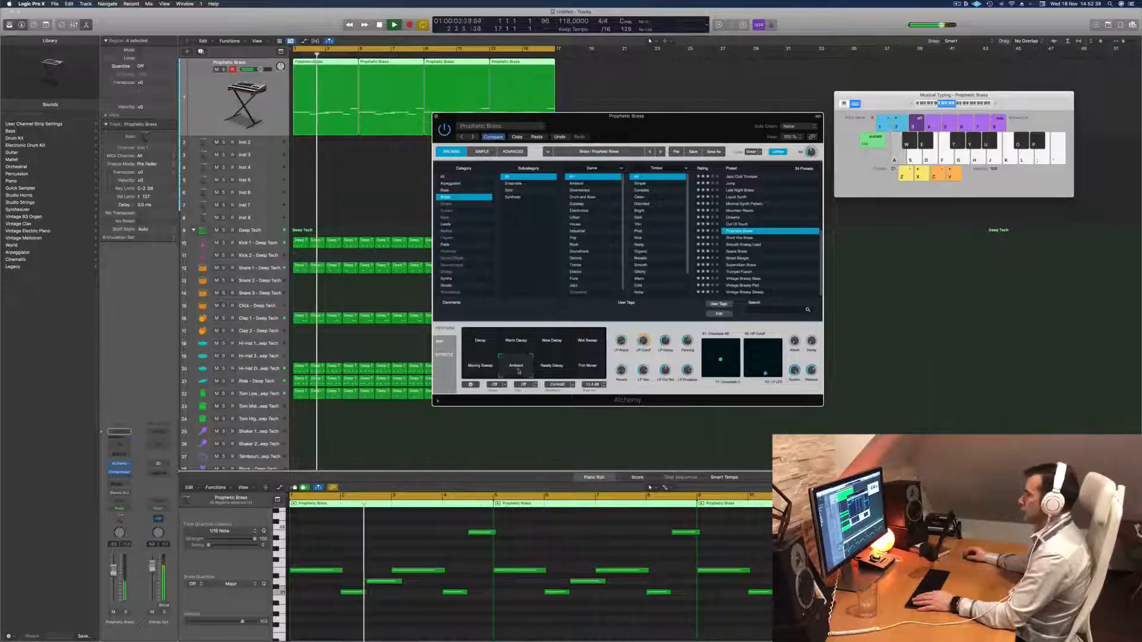
{"action": "left_click", "coordinate": [562, 366]}
{"action": "left_click", "coordinate": [591, 343]}
{"action": "left_click", "coordinate": [562, 344]}
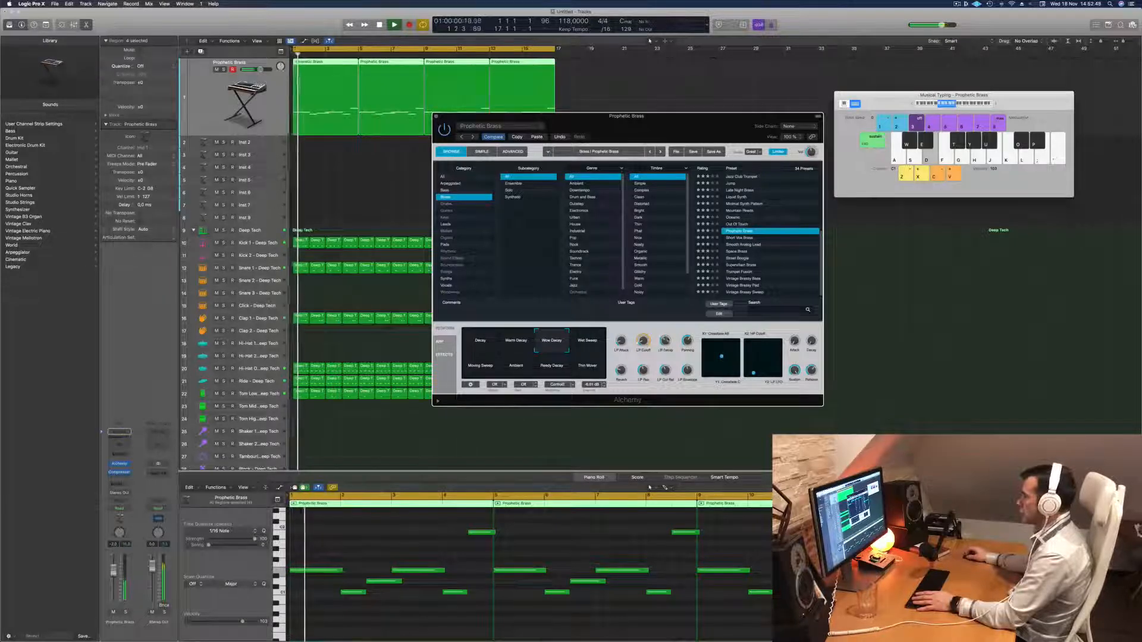
Adjust Alchemy's Panning, LP Decay, LP Res and LP Cut Rel controls while repeatedly replaying the part from the start.
{"action": "key", "text": "Return"}
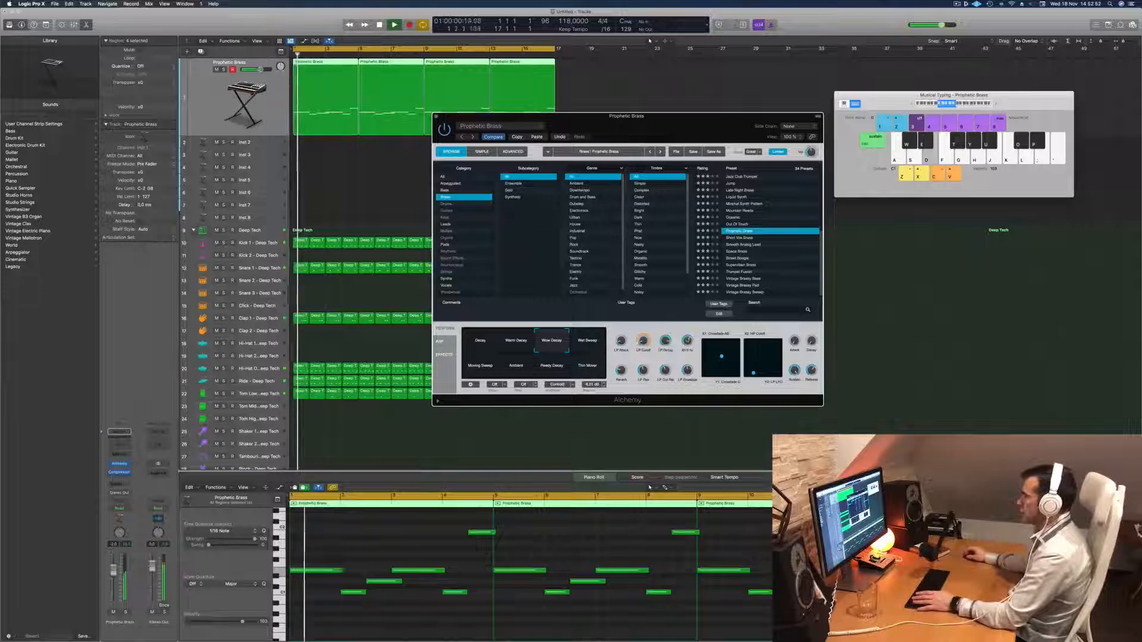
{"action": "key", "text": "Return"}
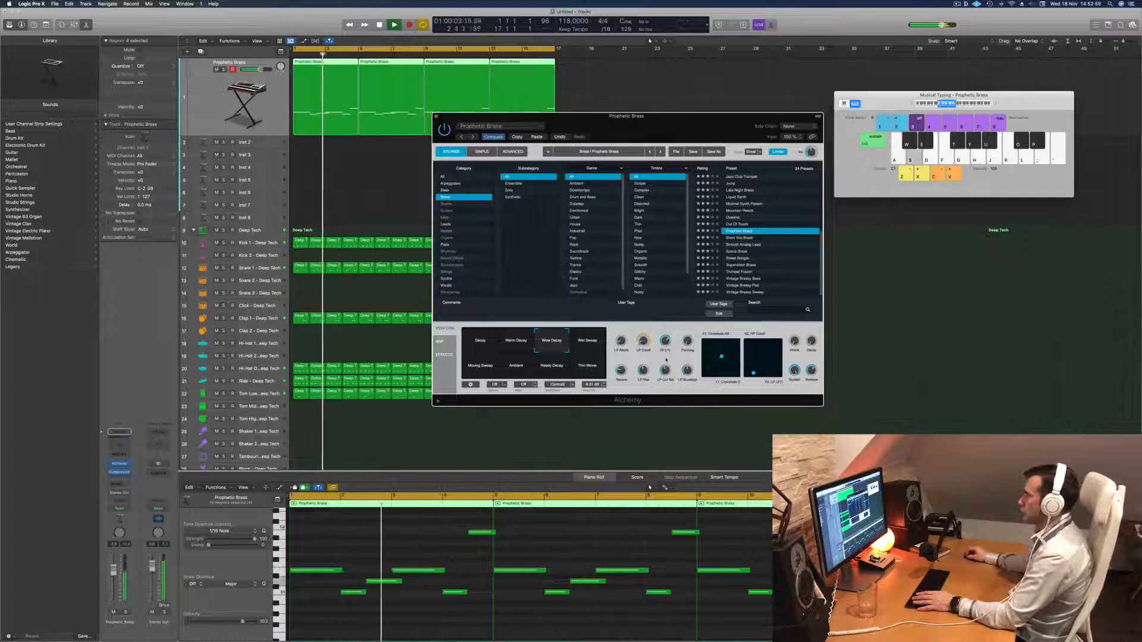
{"action": "key", "text": "Return"}
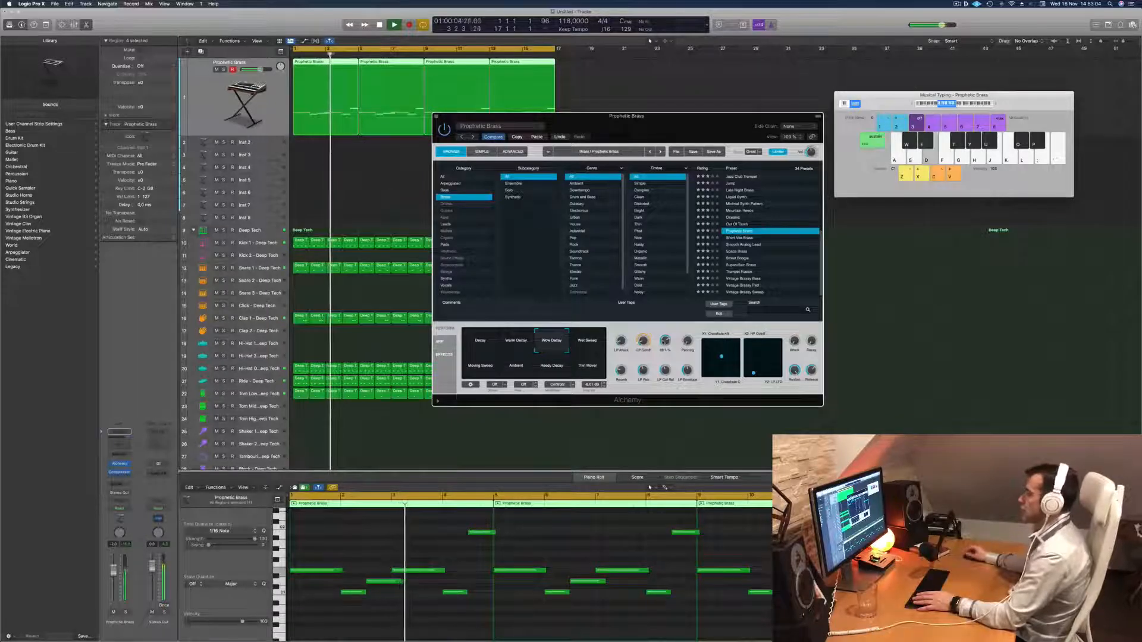
{"action": "key", "text": "Return"}
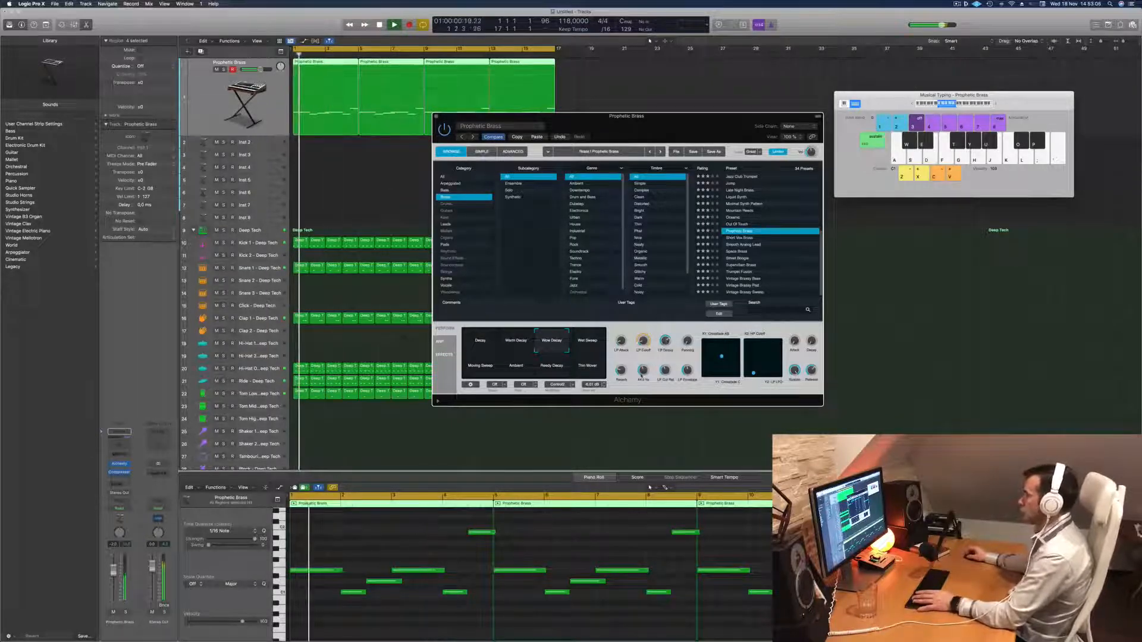
{"action": "key", "text": "Return"}
{"action": "key", "text": "Return"}
{"action": "key", "text": "Return"}
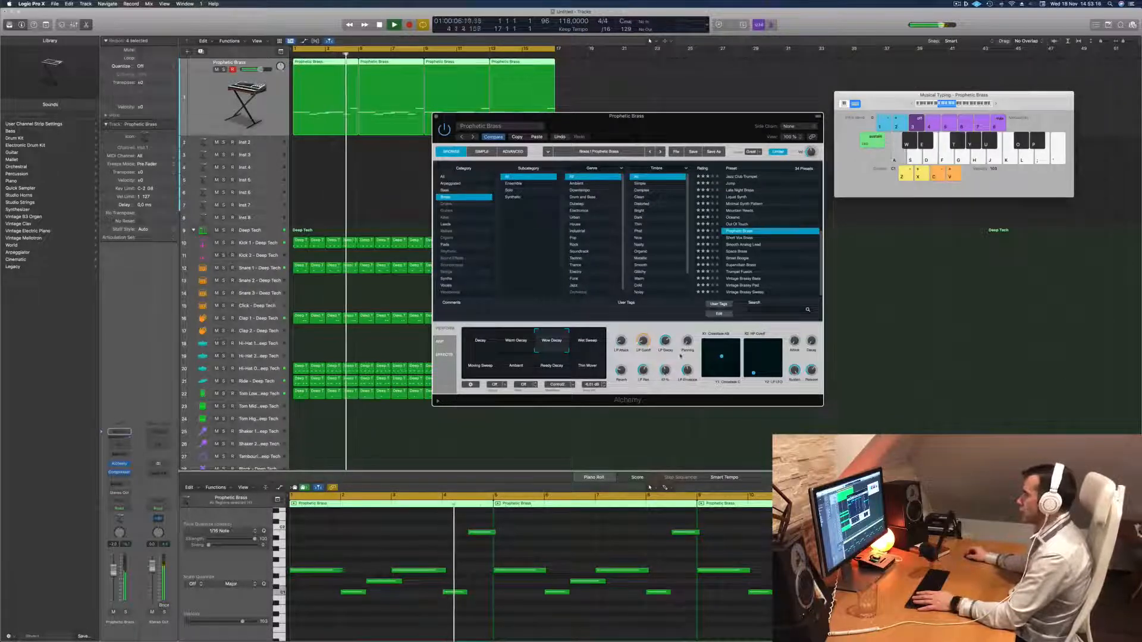
Replay the Prophetic Brass regions from the start several times to judge the adjusted Alchemy sound.
{"action": "key", "text": "Return"}
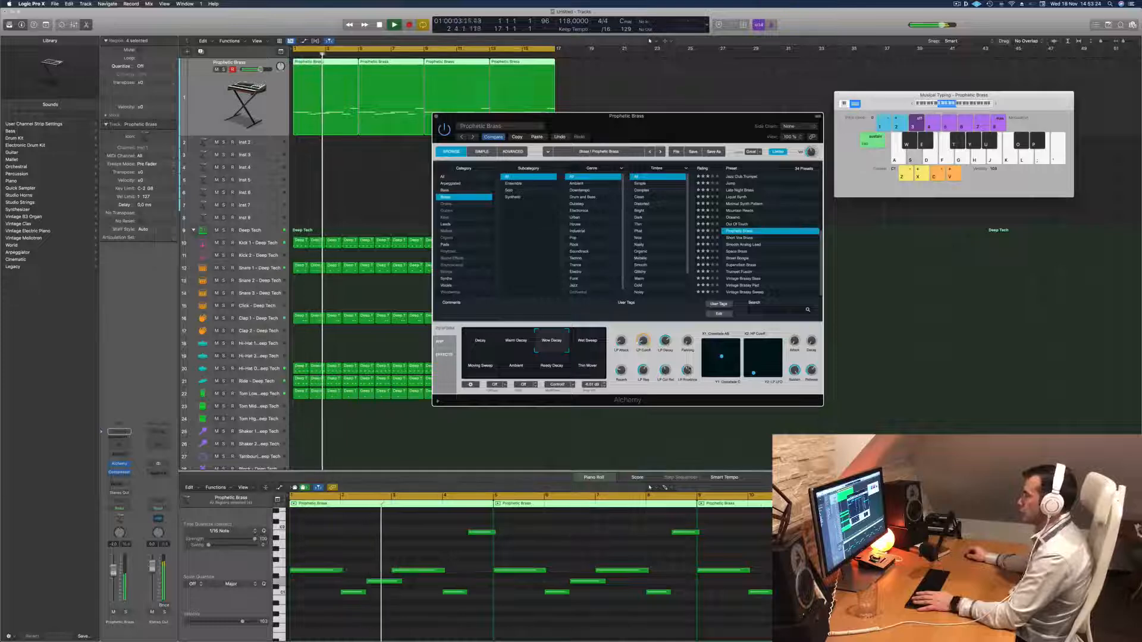
{"action": "key", "text": "space"}
{"action": "key", "text": "space"}
{"action": "key", "text": "space"}
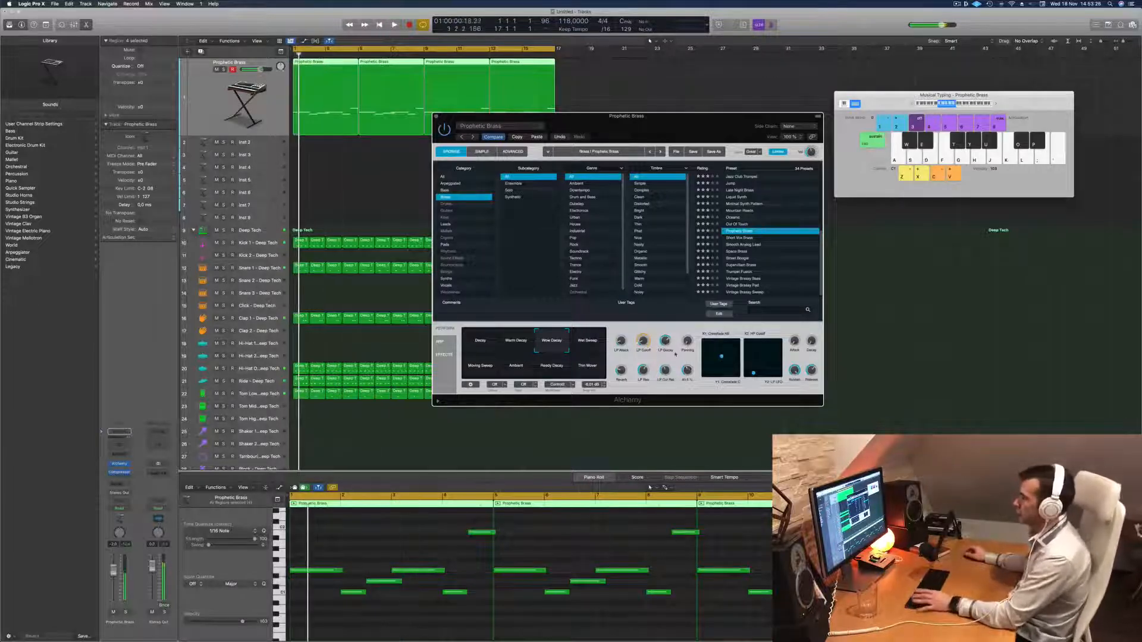
{"action": "key", "text": "space"}
{"action": "key", "text": "space"}
{"action": "key", "text": "space"}
Move the Alchemy window aside to check the melody notes, close the window, and replay the arrangement from the start.
{"action": "left_click_drag", "start_coordinate": [657, 119], "coordinate": [790, 206]}
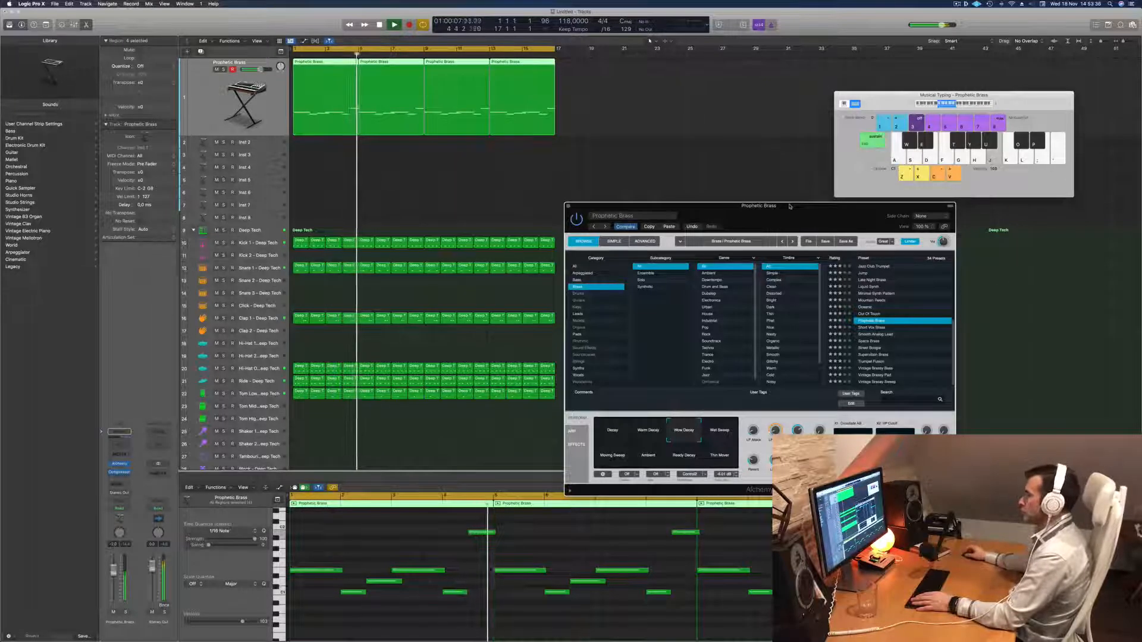
{"action": "left_click", "coordinate": [373, 583]}
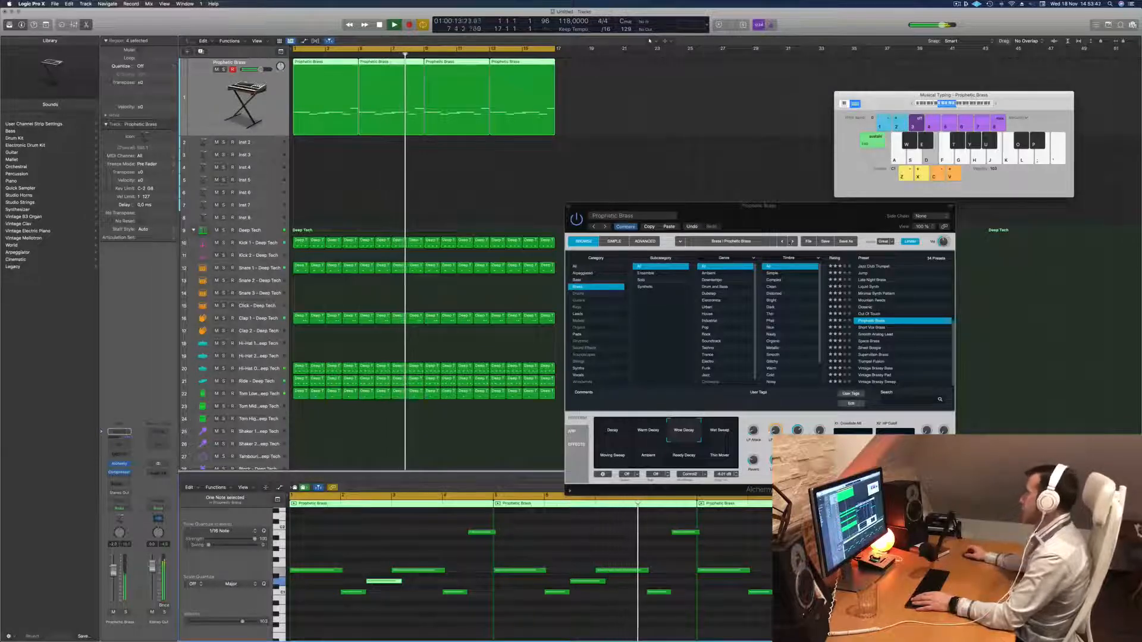
{"action": "left_click_drag", "start_coordinate": [831, 216], "coordinate": [789, 218]}
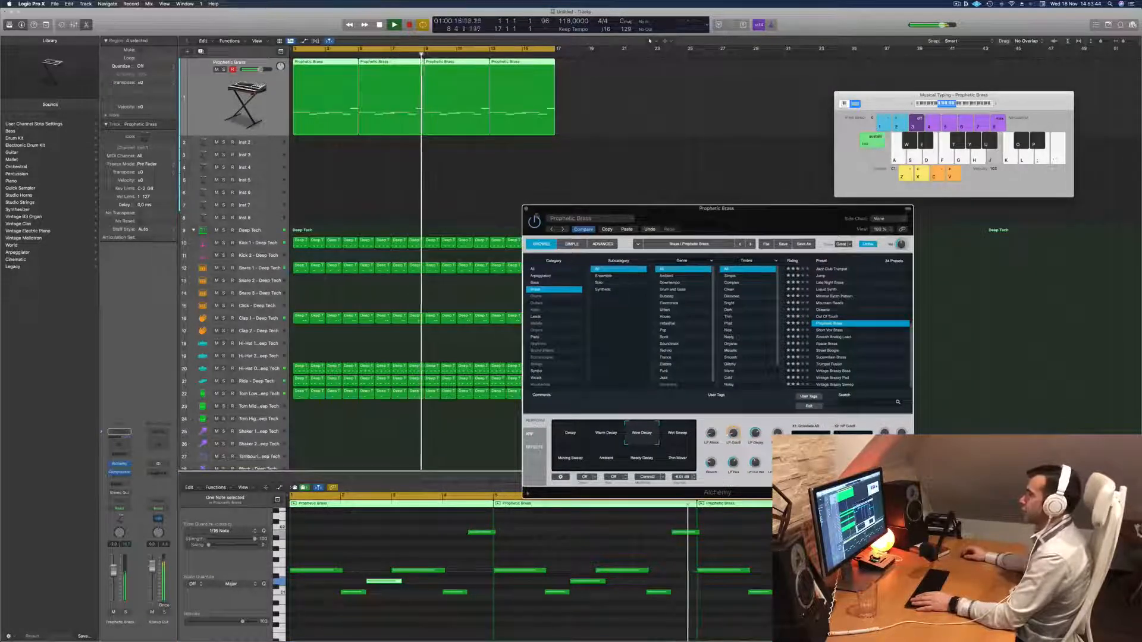
{"action": "left_click", "coordinate": [526, 209]}
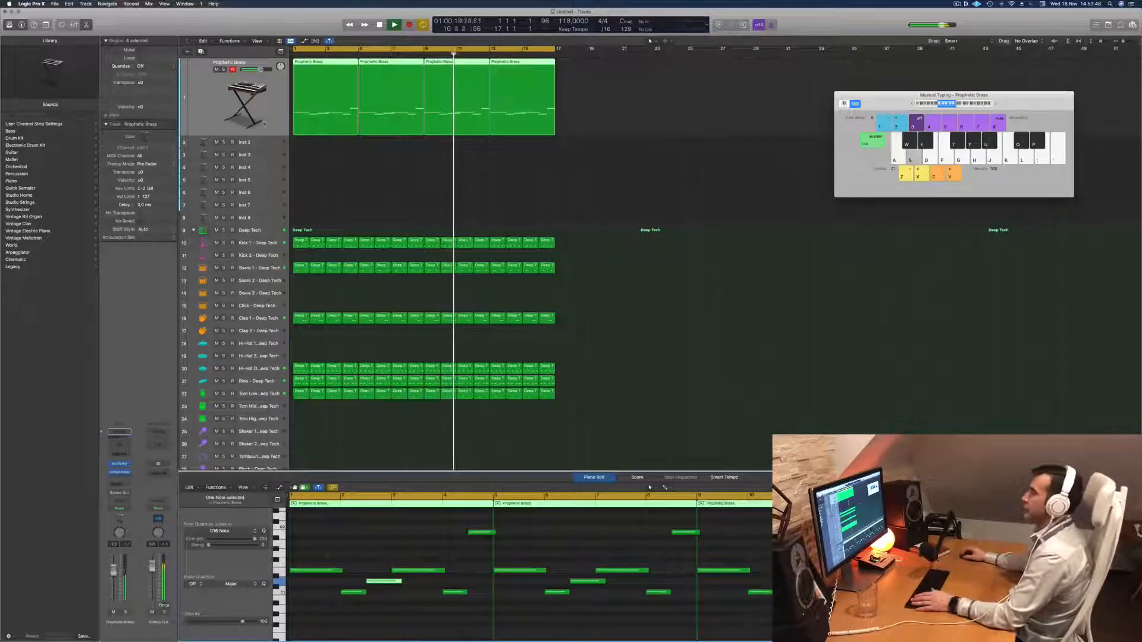
{"action": "key", "text": "Return"}
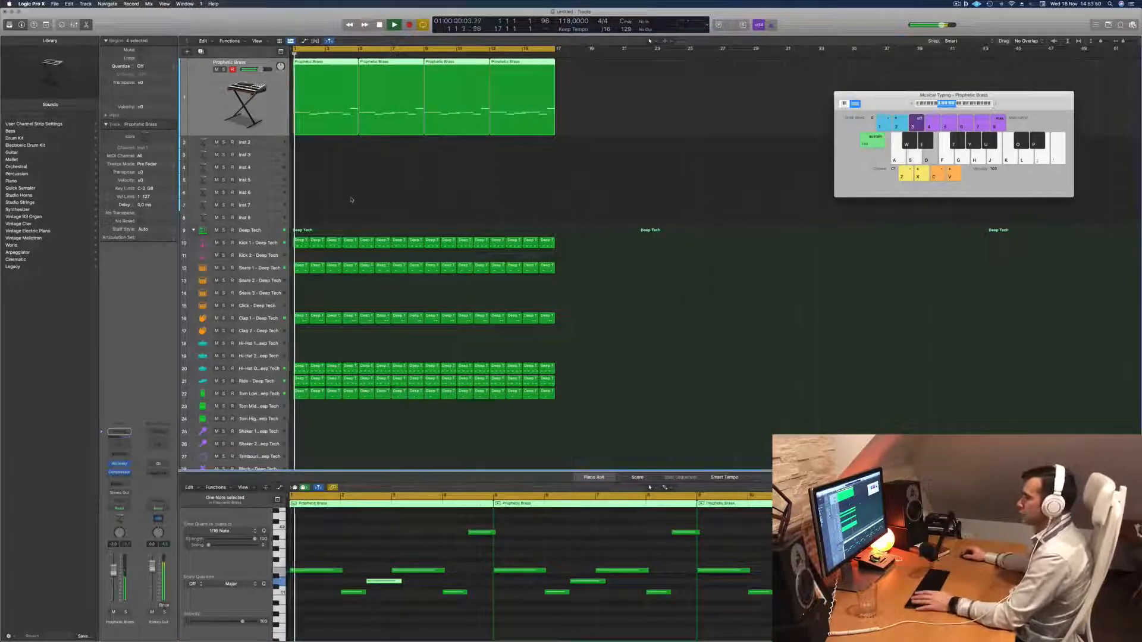
Copy the first four-bar Prophetic Brass region onto the Inst 2 track and refill the gap at bar 5 of the brass track.
{"action": "left_click", "coordinate": [353, 162]}
{"action": "key", "text": "Return"}
{"action": "left_click", "coordinate": [313, 110]}
{"action": "left_click_drag", "start_coordinate": [312, 110], "coordinate": [313, 145]}
{"action": "key", "text": "space"}
{"action": "left_click_drag", "start_coordinate": [370, 69], "coordinate": [311, 126]}
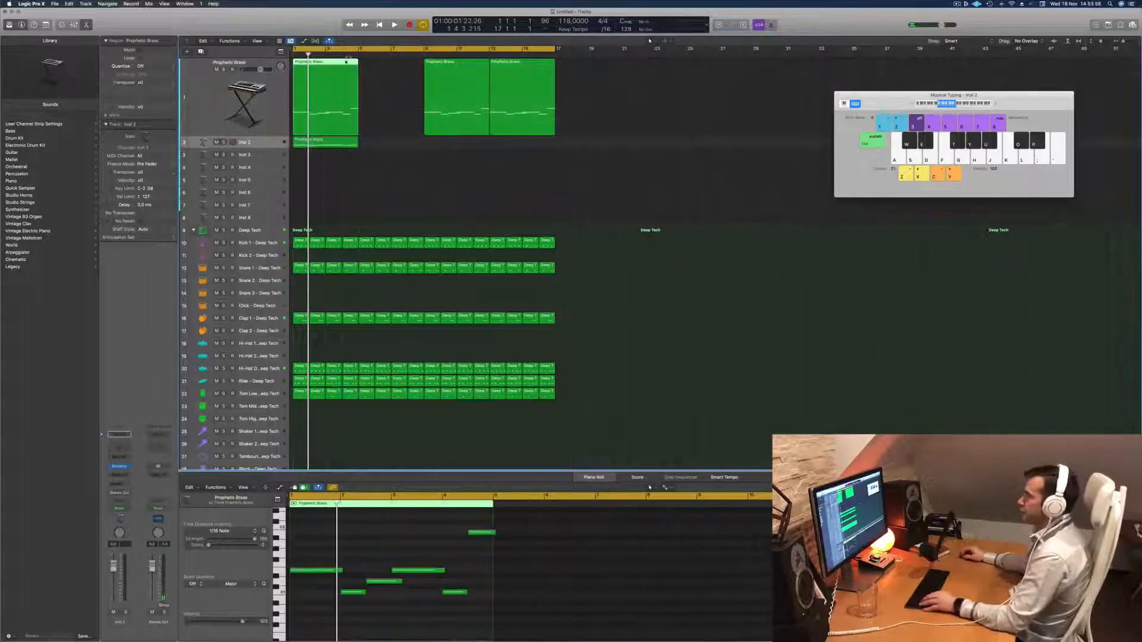
{"action": "left_click_drag", "start_coordinate": [334, 63], "coordinate": [397, 73]}
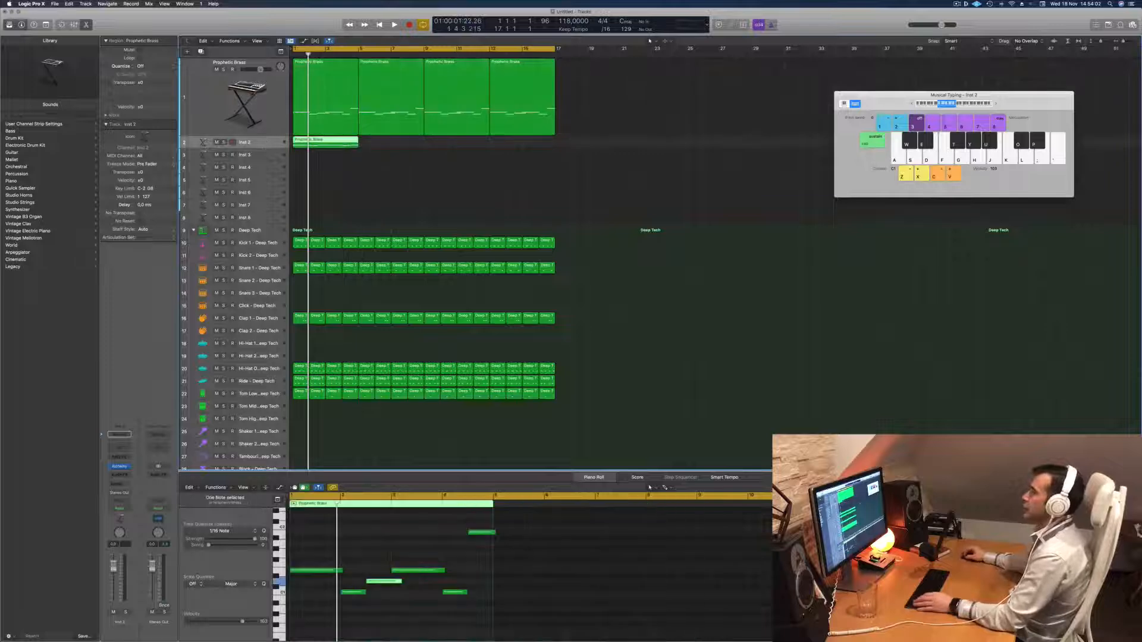
Show the toolbar, enlarge the Inst 2 track, and delete every note after the first in its copied region.
{"action": "key", "text": "ctrl+alt+super+t"}
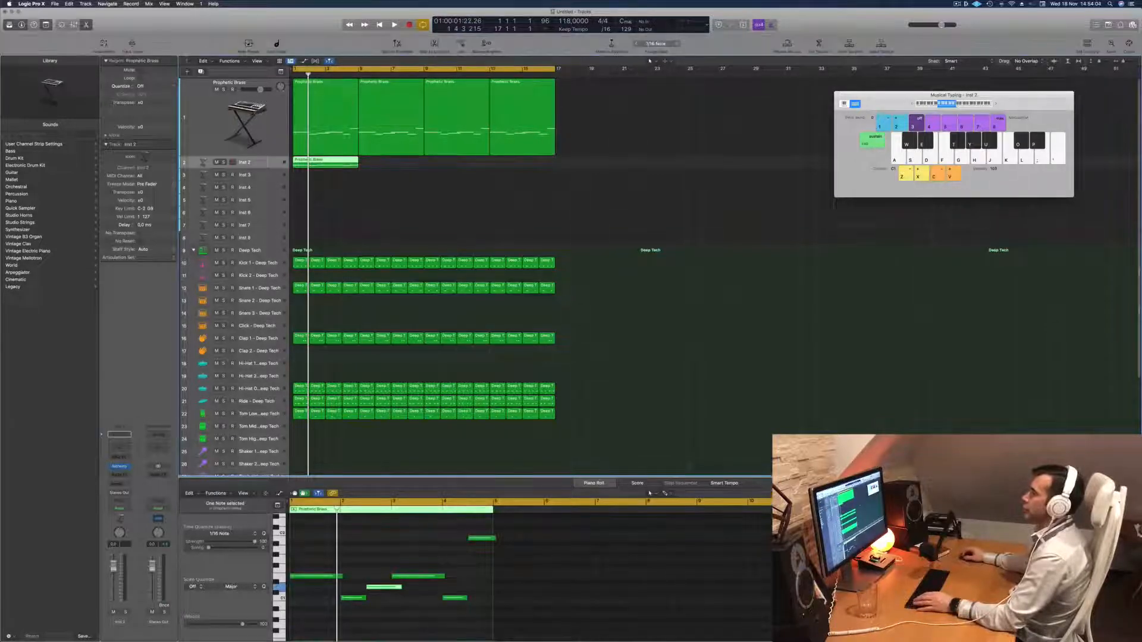
{"action": "key", "text": "ctrl+z"}
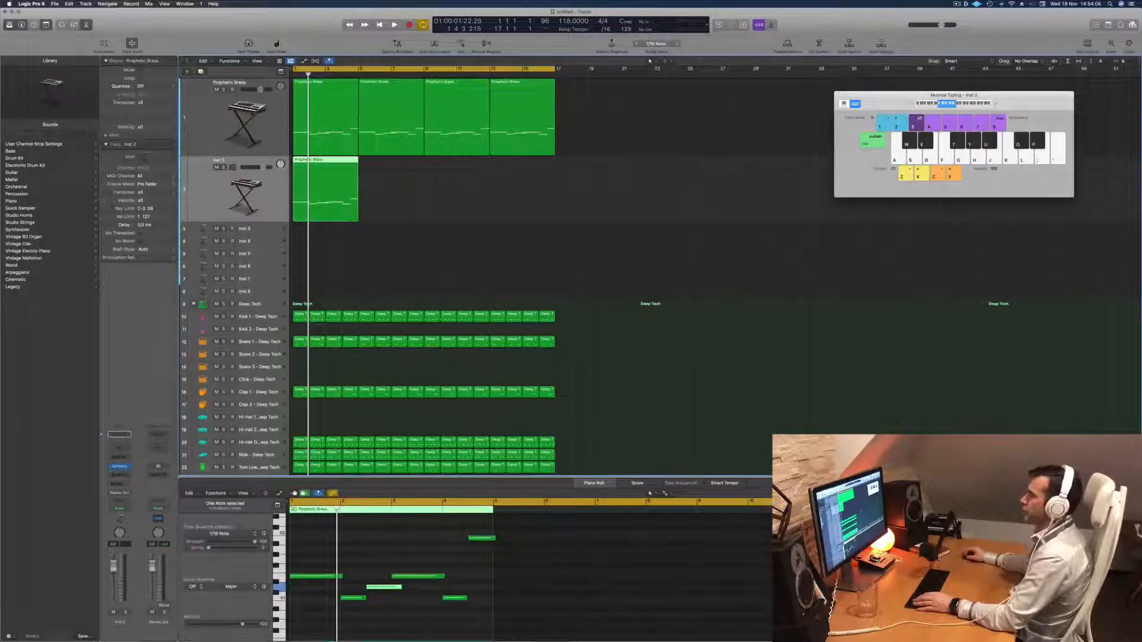
{"action": "left_click_drag", "start_coordinate": [357, 527], "coordinate": [497, 602]}
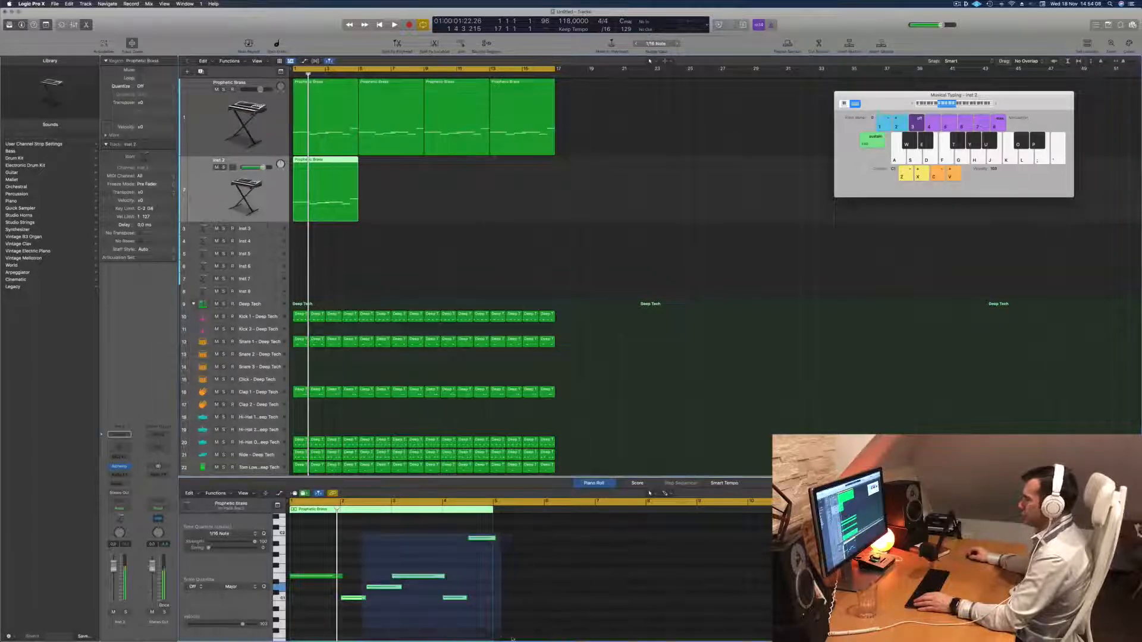
{"action": "key", "text": "Delete"}
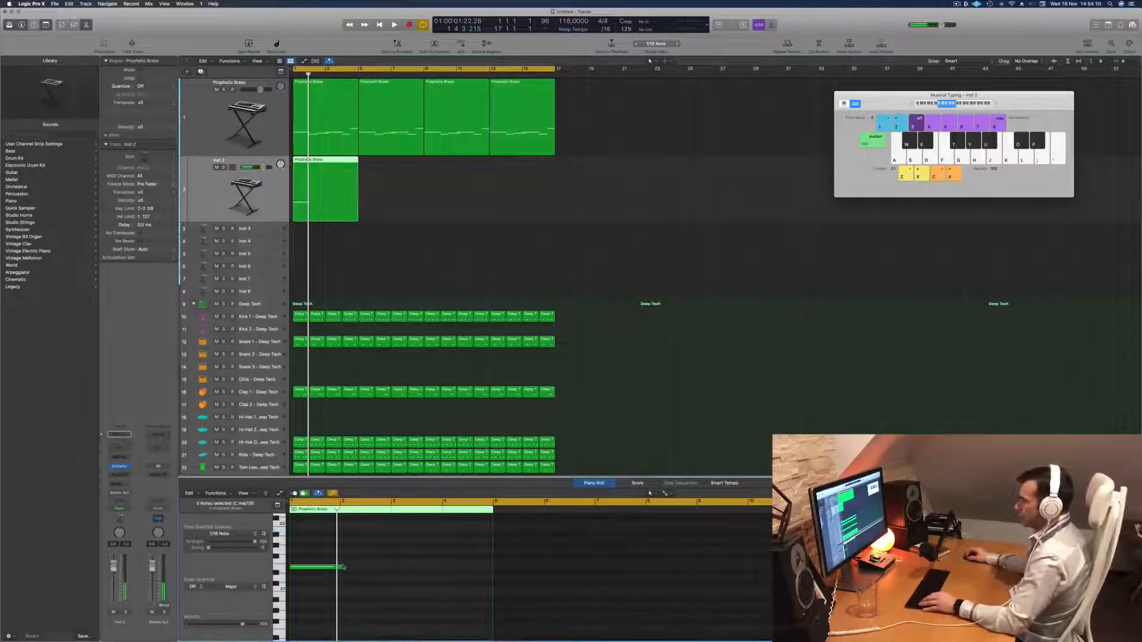
Lengthen the remaining note to almost the full four bars and add a copy of it an octave away.
{"action": "left_click_drag", "start_coordinate": [345, 567], "coordinate": [487, 576]}
{"action": "scroll", "coordinate": [339, 594], "scroll_direction": "up", "scroll_amount": 4}
{"action": "left_click_drag", "start_coordinate": [316, 601], "coordinate": [317, 540]}
Filter Alchemy's presets on the Inst 2 track to the Arpeggiated category and load the Capricorn preset.
{"action": "left_click", "coordinate": [312, 208]}
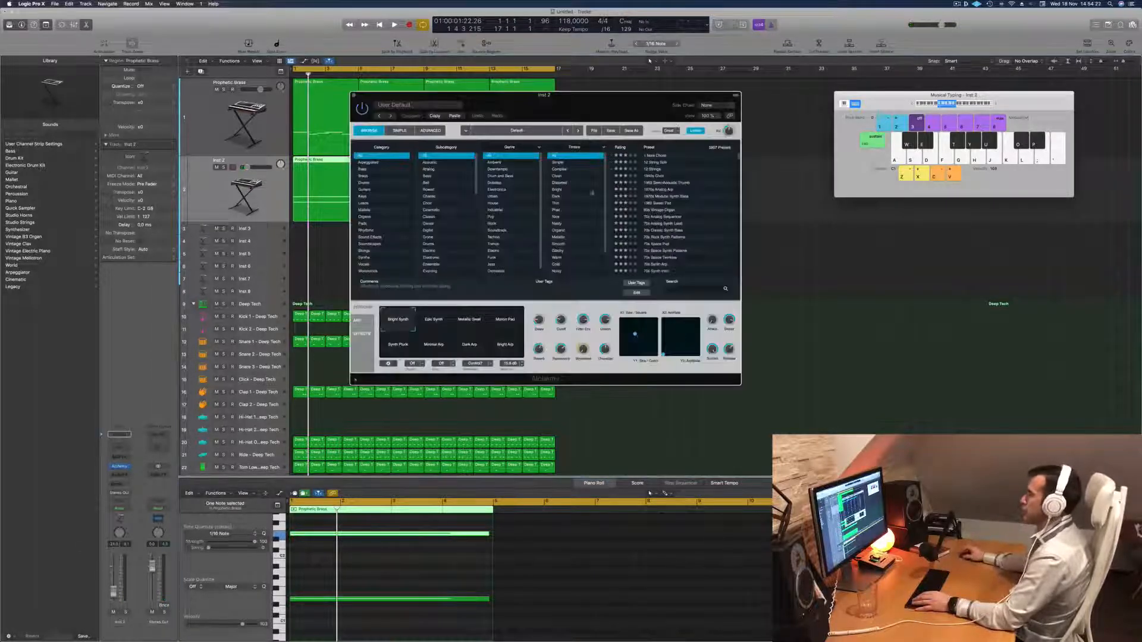
{"action": "left_click", "coordinate": [368, 163]}
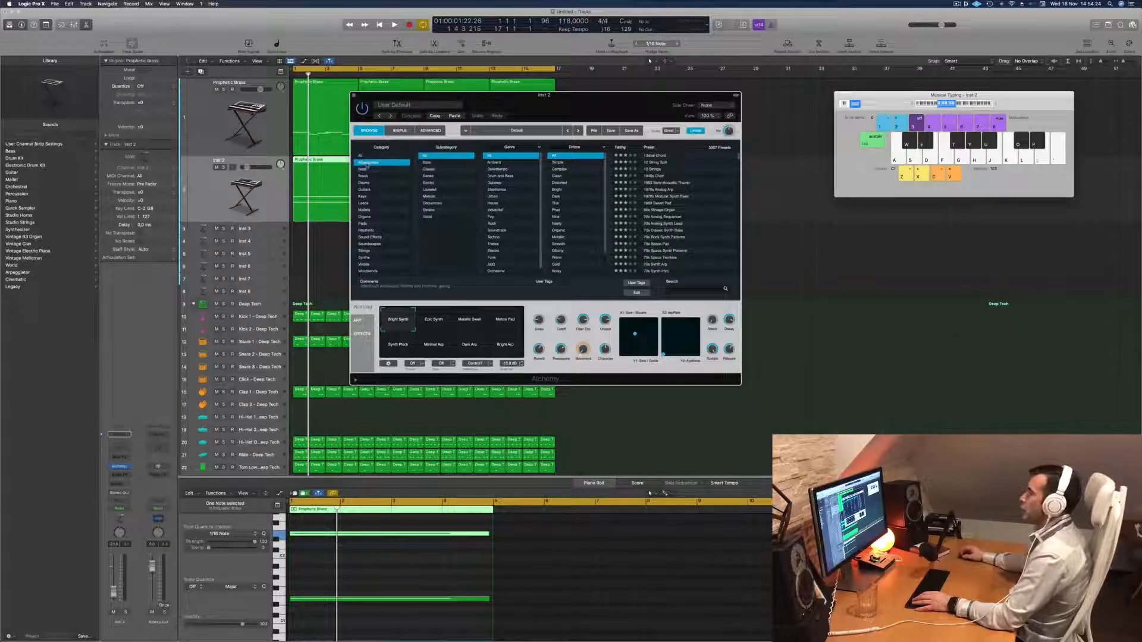
{"action": "scroll", "coordinate": [672, 221], "scroll_direction": "down", "scroll_amount": 5}
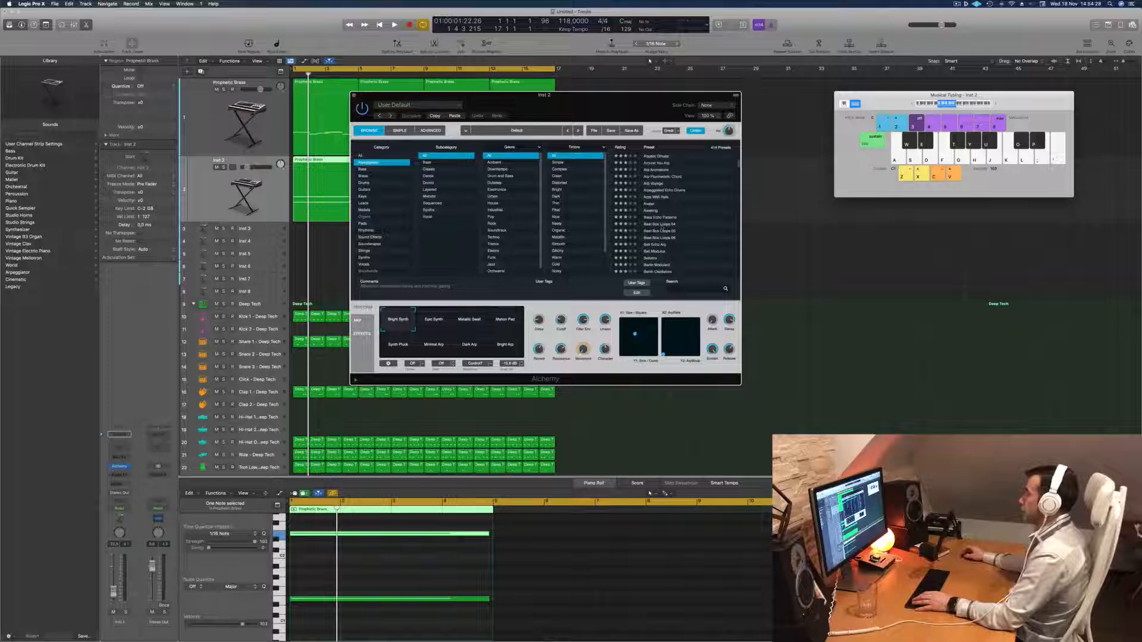
{"action": "scroll", "coordinate": [663, 242], "scroll_direction": "down", "scroll_amount": 5}
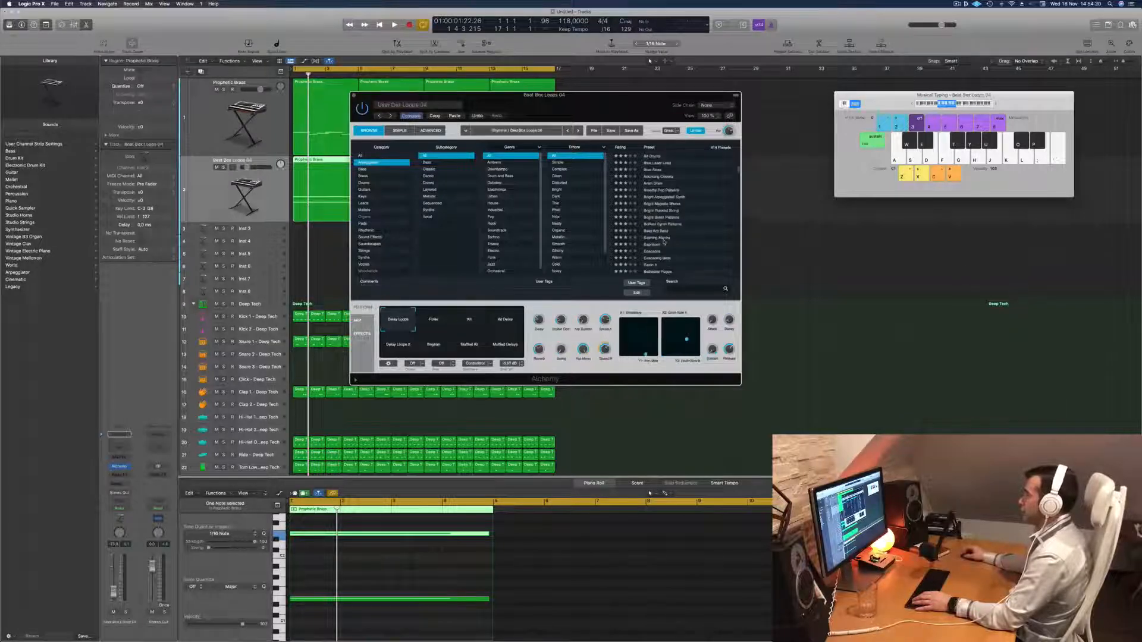
{"action": "left_click", "coordinate": [653, 246]}
Play the arrangement with the Capricorn preset and audition its snapshots, moving the Alchemy window clear of the tracks.
{"action": "left_click_drag", "start_coordinate": [349, 241], "coordinate": [642, 304]}
{"action": "key", "text": "space"}
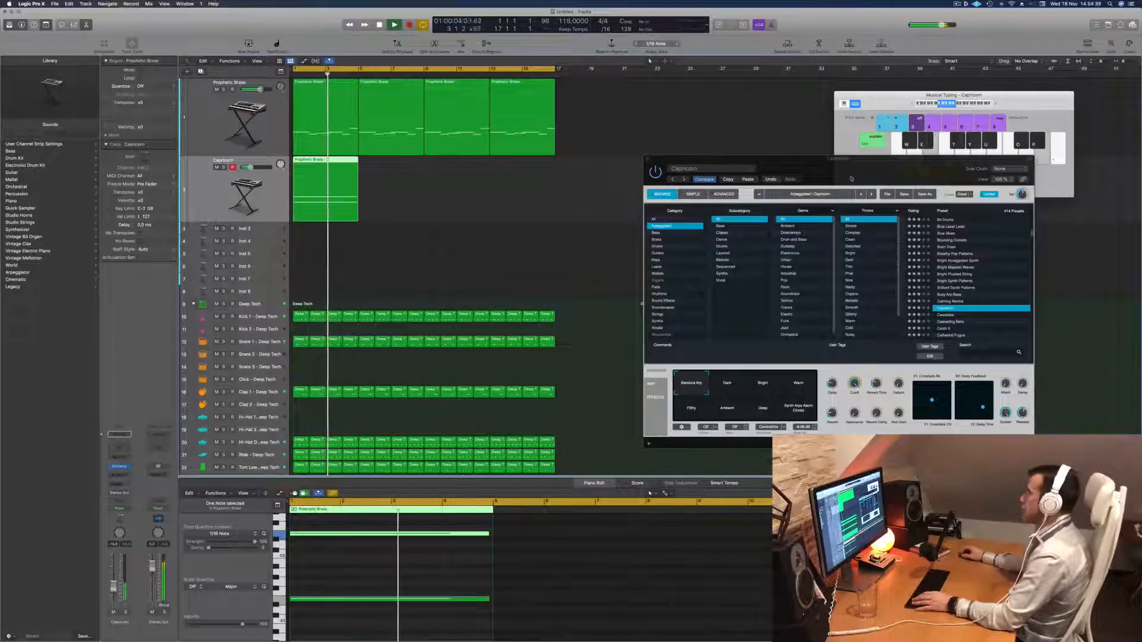
{"action": "left_click_drag", "start_coordinate": [852, 178], "coordinate": [751, 150]}
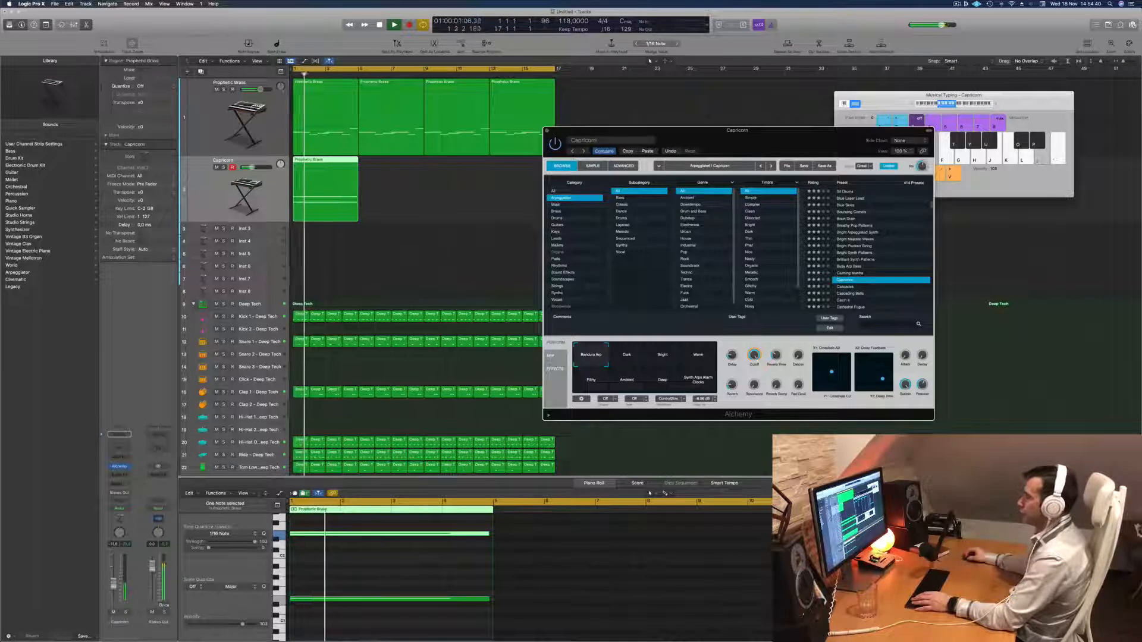
{"action": "left_click", "coordinate": [622, 361]}
{"action": "left_click", "coordinate": [699, 379]}
{"action": "left_click_drag", "start_coordinate": [738, 129], "coordinate": [661, 114]}
Load the Cathedral Fugue preset, audition its Wet and Huge Reverb snapshots, and choose Delay.
{"action": "scroll", "coordinate": [785, 260], "scroll_direction": "down", "scroll_amount": 3}
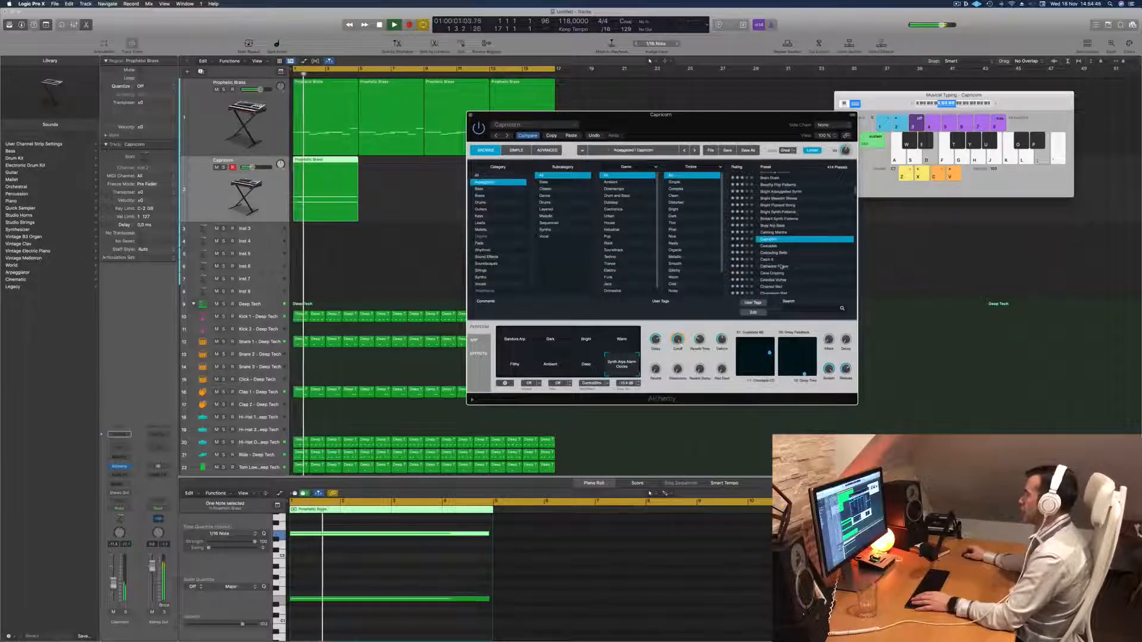
{"action": "left_click", "coordinate": [781, 267]}
{"action": "left_click_drag", "start_coordinate": [709, 120], "coordinate": [821, 101]}
{"action": "left_click", "coordinate": [662, 321]}
{"action": "left_click", "coordinate": [734, 330]}
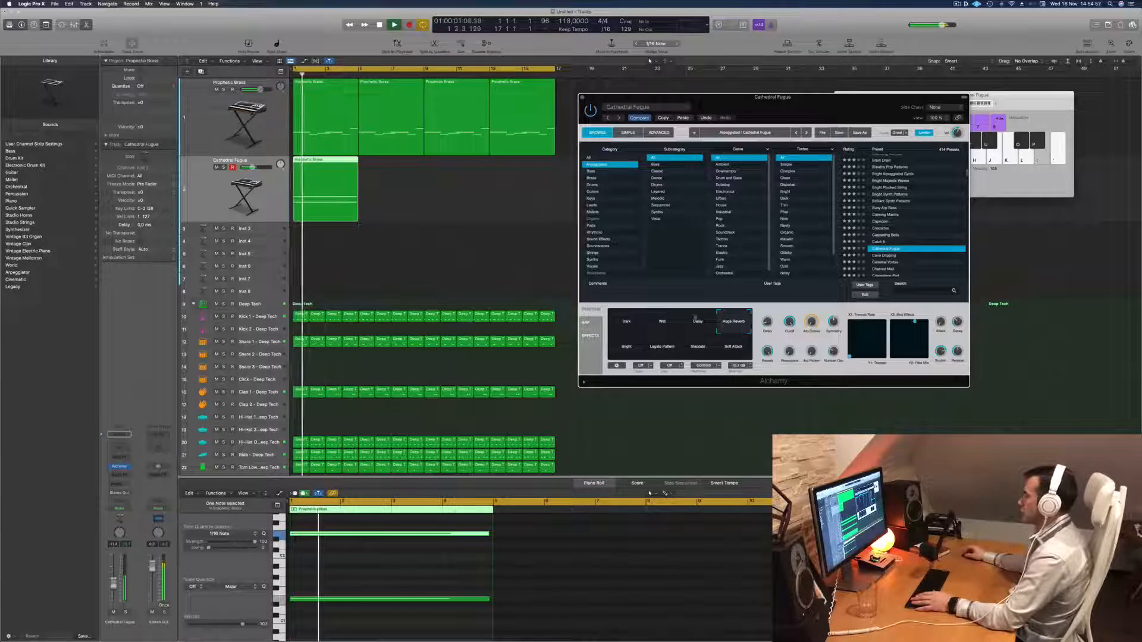
{"action": "left_click", "coordinate": [689, 321]}
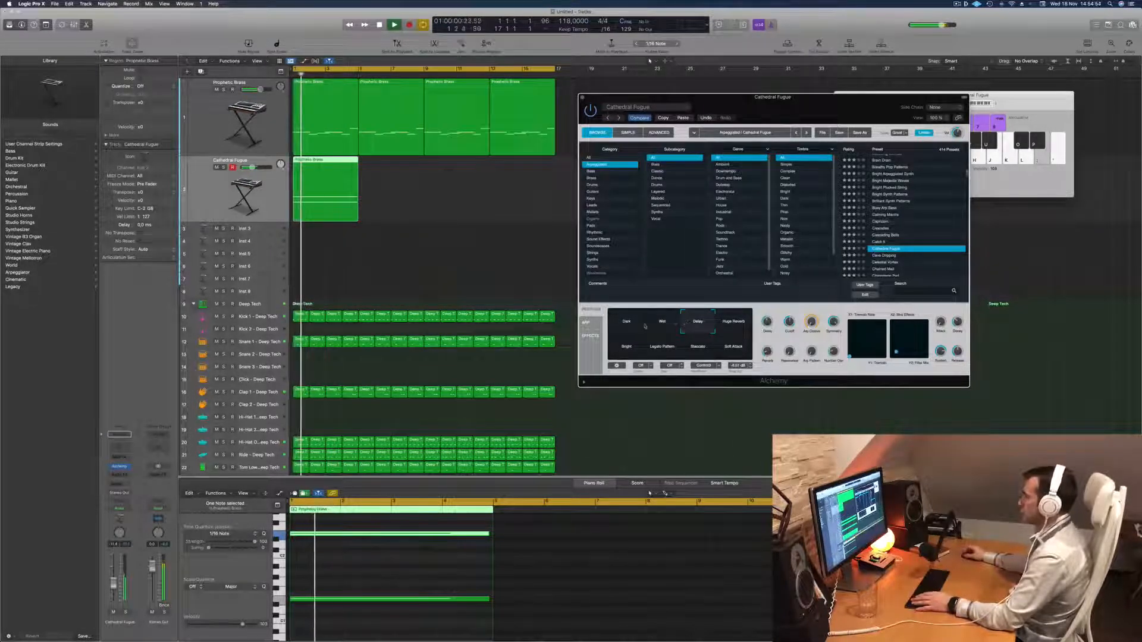
Adjust the Pattern control of Alchemy's arpeggiator while restarting playback, and fine-tune the Cathedral Fugue channel volume.
{"action": "left_click", "coordinate": [585, 323]}
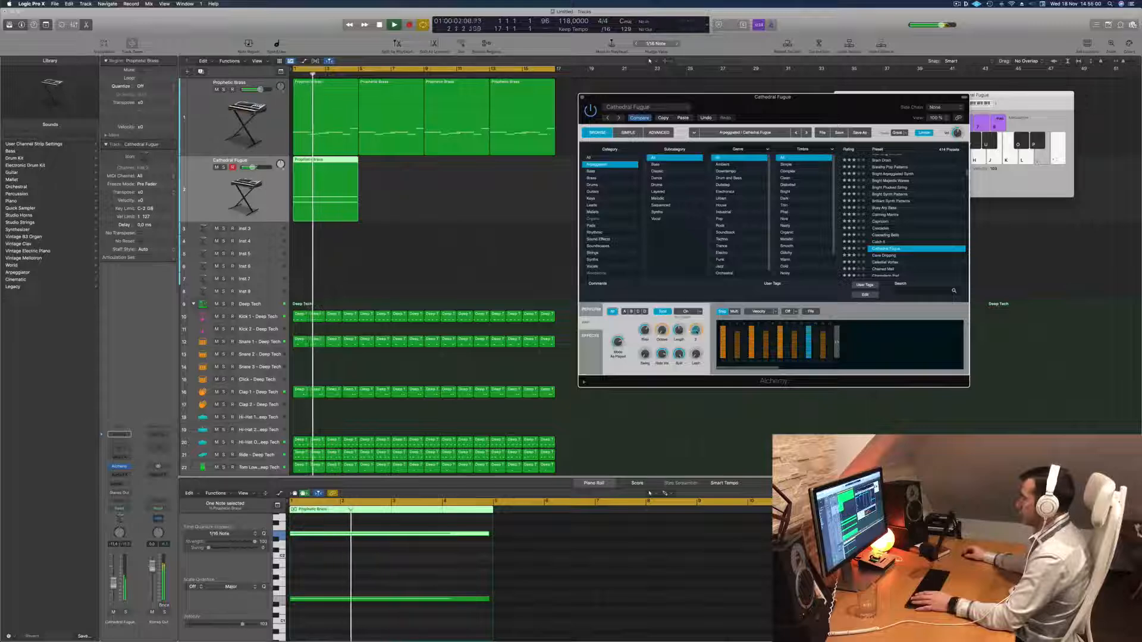
{"action": "key", "text": "space"}
{"action": "key", "text": "space"}
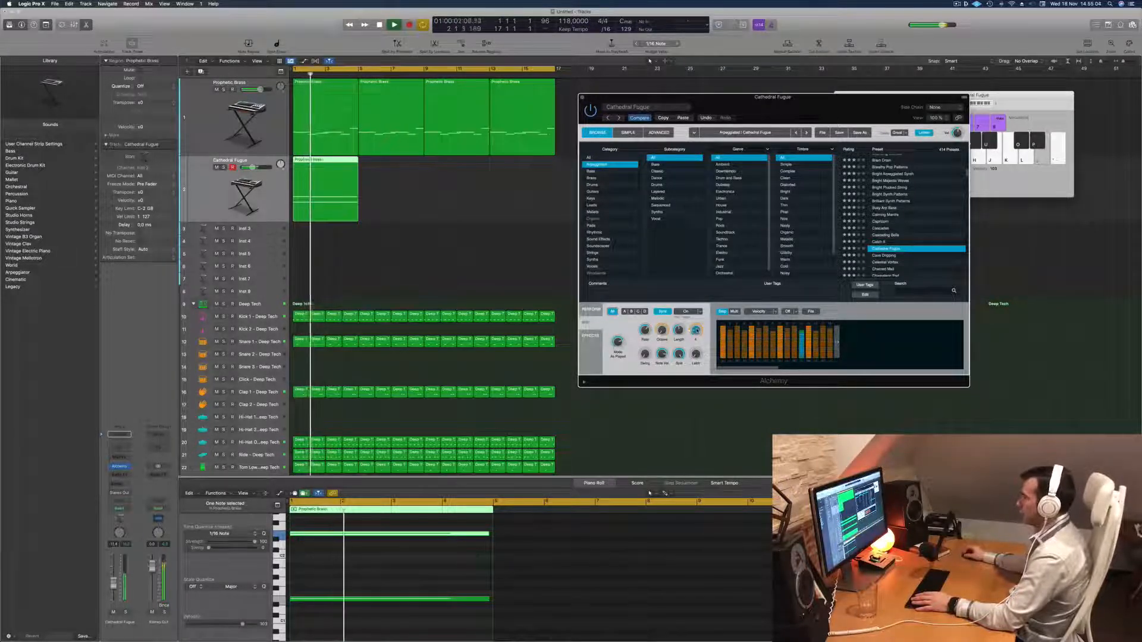
{"action": "left_click_drag", "start_coordinate": [696, 332], "coordinate": [696, 332]}
{"action": "key", "text": "space"}
{"action": "key", "text": "space"}
{"action": "left_click", "coordinate": [114, 584]}
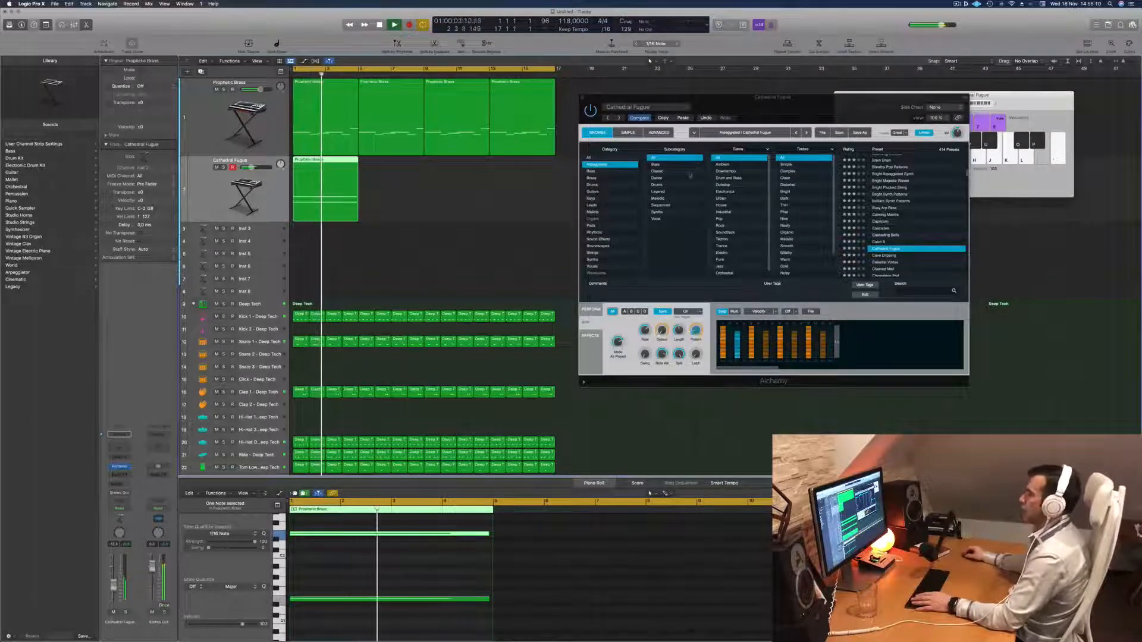
Stop playback and copy the four-bar Cathedral Fugue region until it fills all 16 bars.
{"action": "left_click_drag", "start_coordinate": [795, 107], "coordinate": [787, 195]}
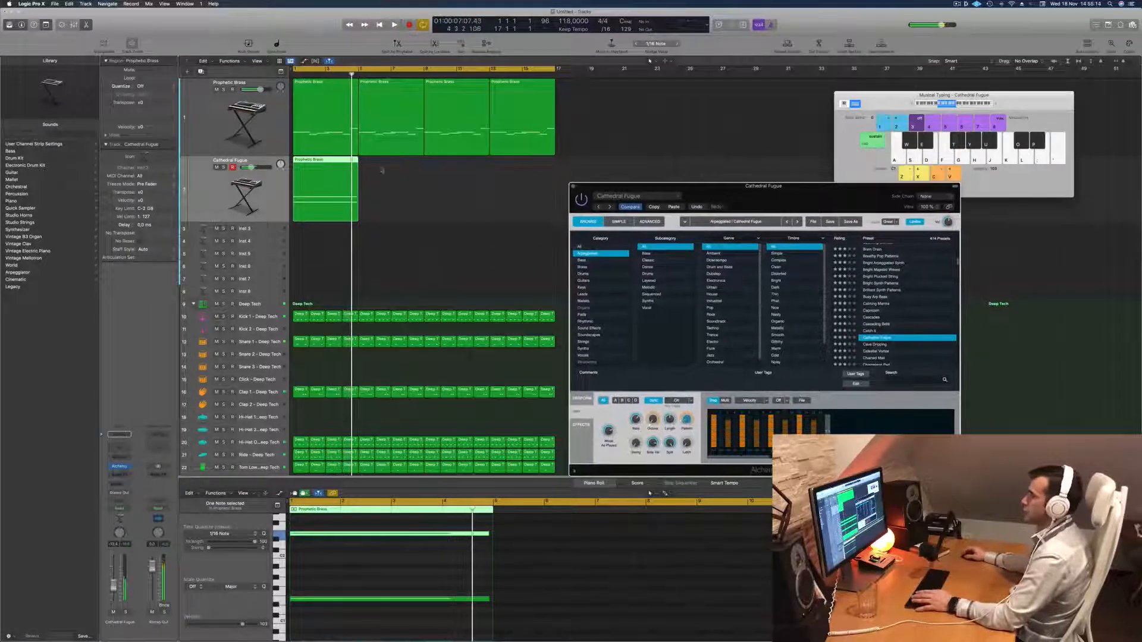
{"action": "key", "text": "space"}
{"action": "left_click_drag", "start_coordinate": [330, 169], "coordinate": [395, 170]}
{"action": "mouse_move", "coordinate": [471, 191]}
{"action": "left_mouse_down"}
{"action": "mouse_move", "coordinate": [302, 198]}
{"action": "mouse_move", "coordinate": [459, 173]}
{"action": "left_mouse_up"}
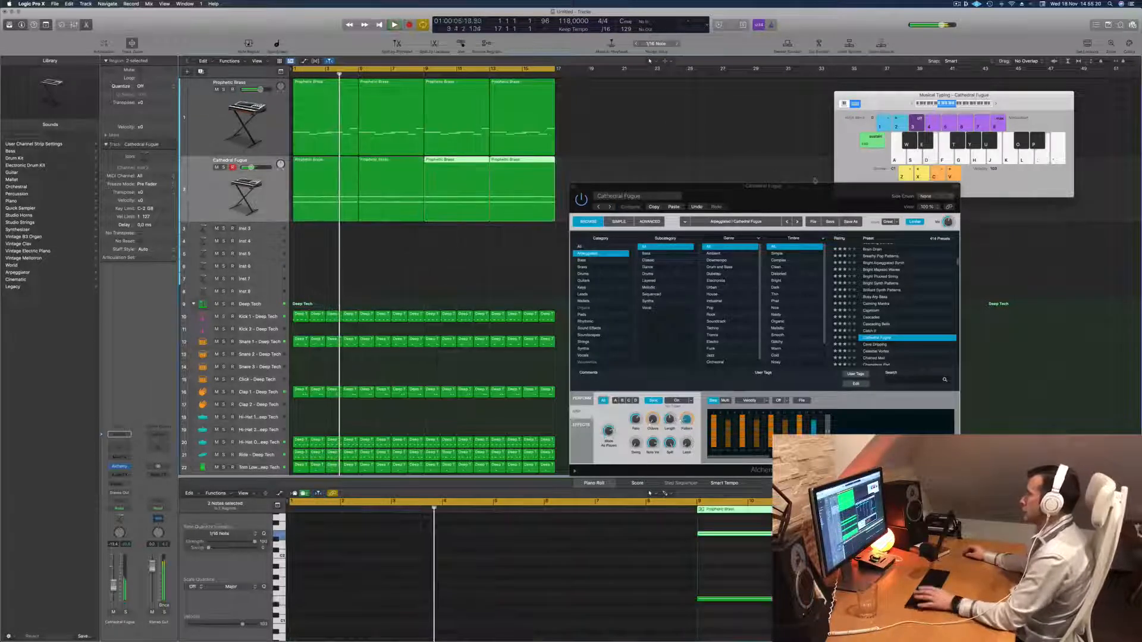
Select the first Prophetic Brass region and listen to the brass and Cathedral Fugue parts together, with the Alchemy window moved up.
{"action": "left_click", "coordinate": [307, 108]}
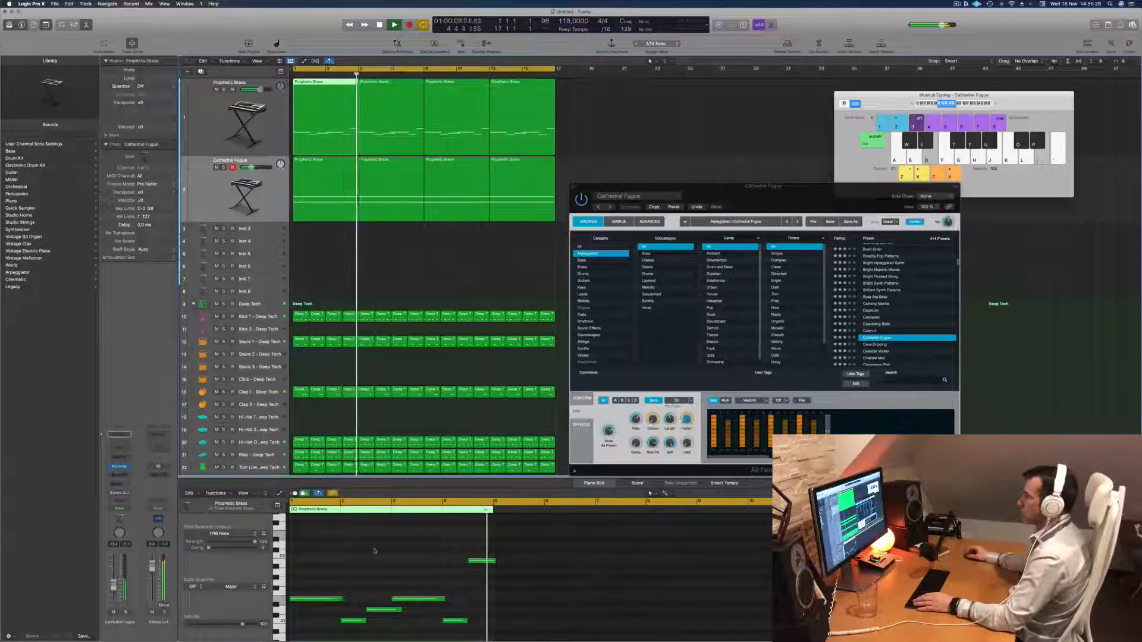
{"action": "key", "text": "space"}
{"action": "key", "text": "space"}
{"action": "left_click_drag", "start_coordinate": [737, 188], "coordinate": [735, 146]}
{"action": "key", "text": "space"}
{"action": "key", "text": "space"}
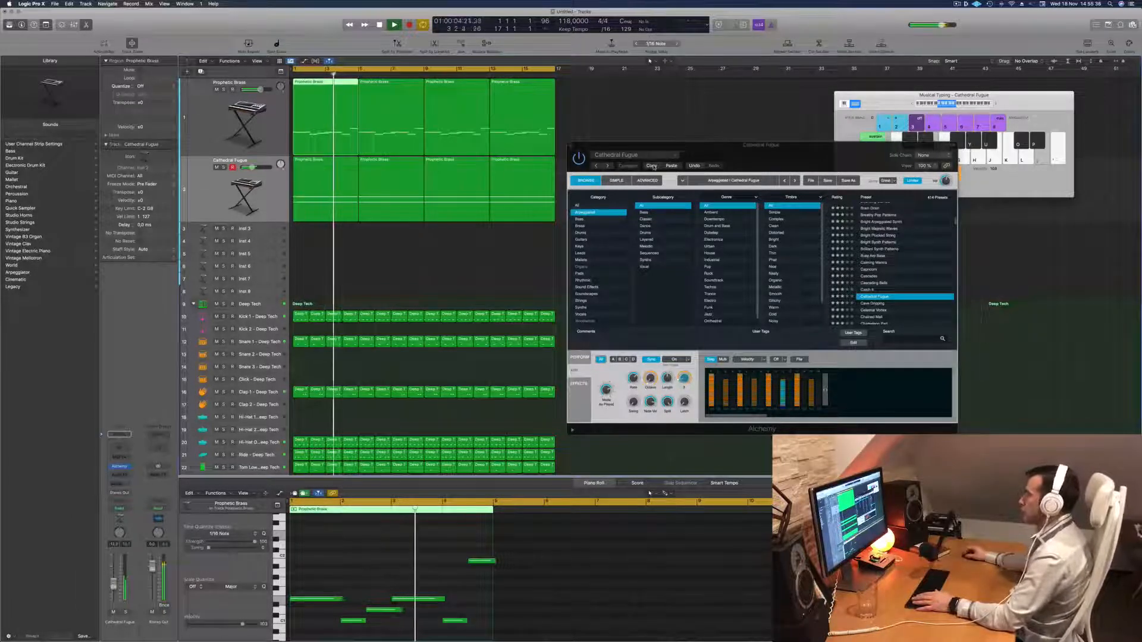
Try different arpeggiator Pattern settings for Cathedral Fugue while repeatedly replaying the arrangement from the start.
{"action": "left_click", "coordinate": [827, 159]}
{"action": "key", "text": "Return"}
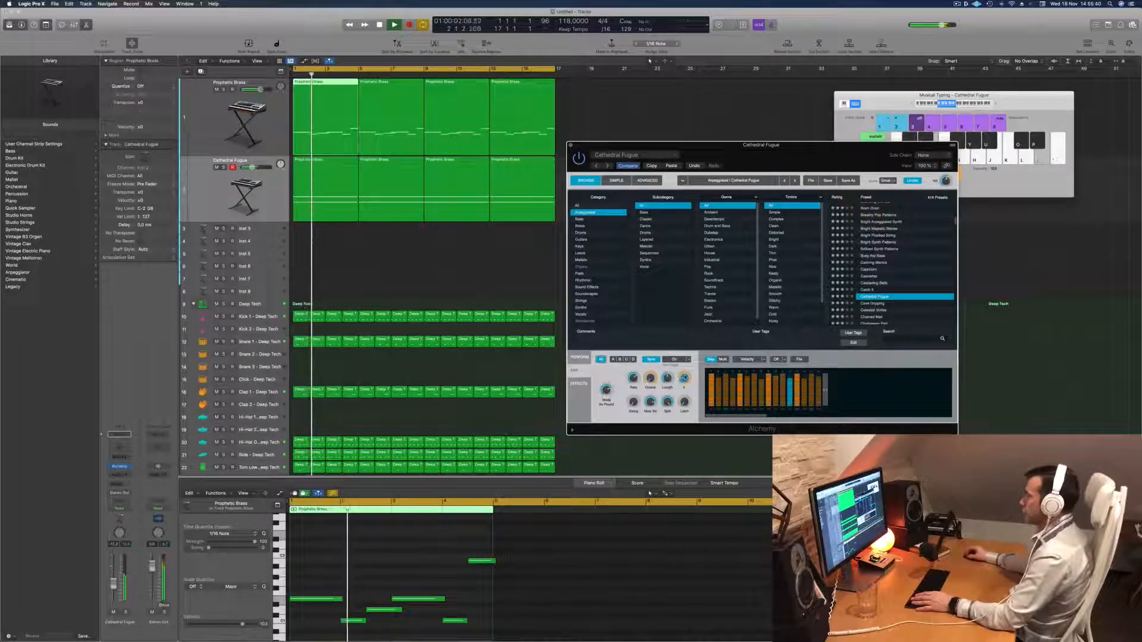
{"action": "key", "text": "Return"}
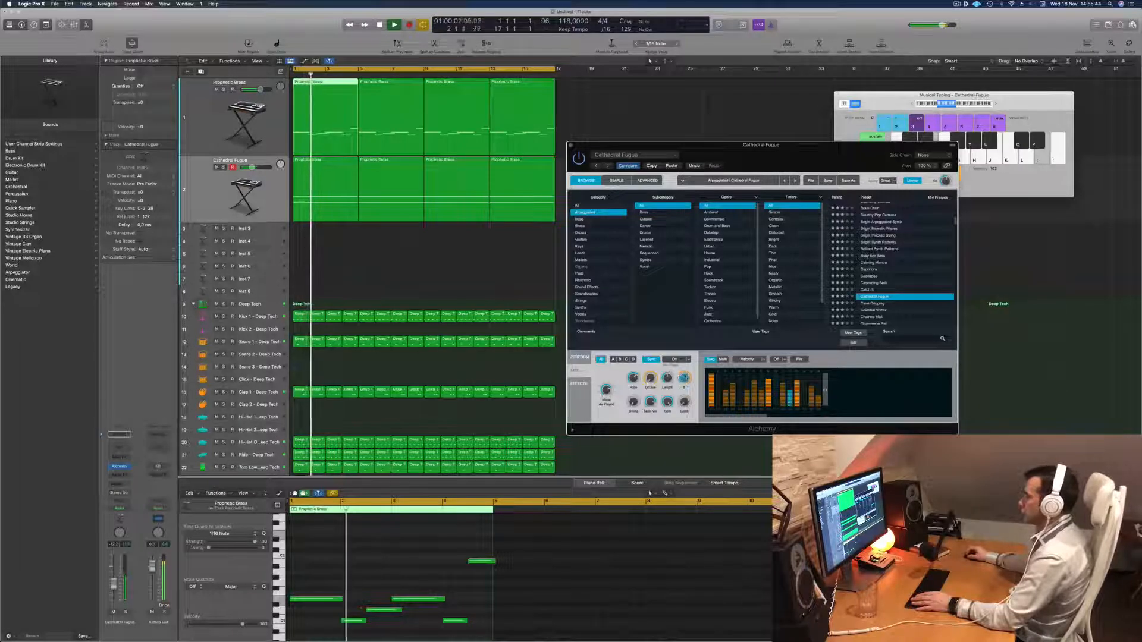
{"action": "key", "text": "Return"}
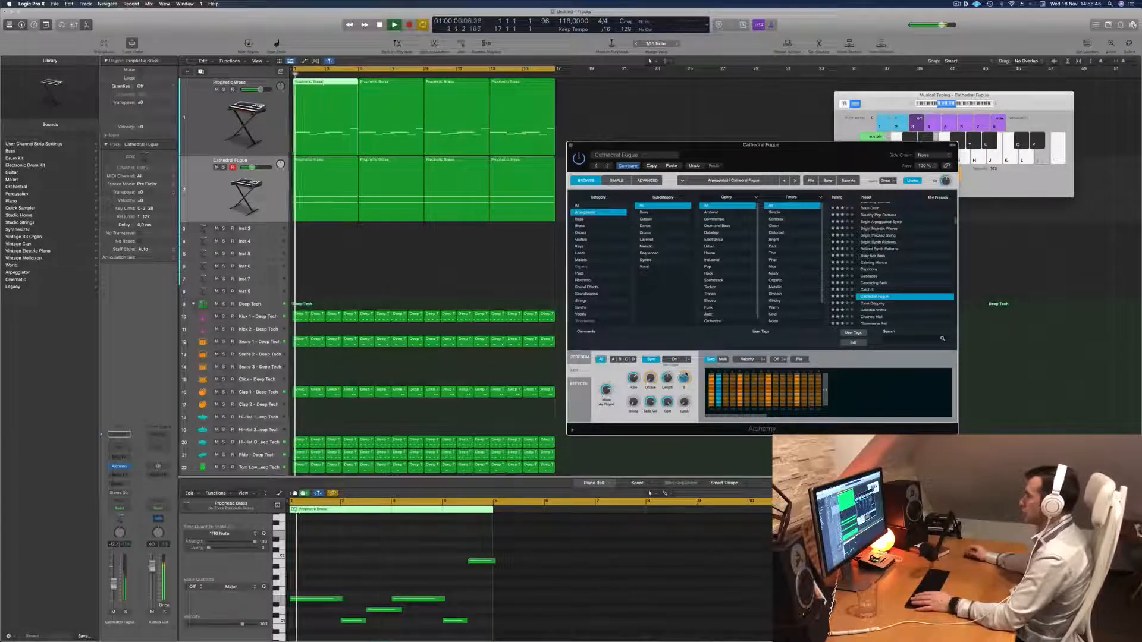
{"action": "key", "text": "Return"}
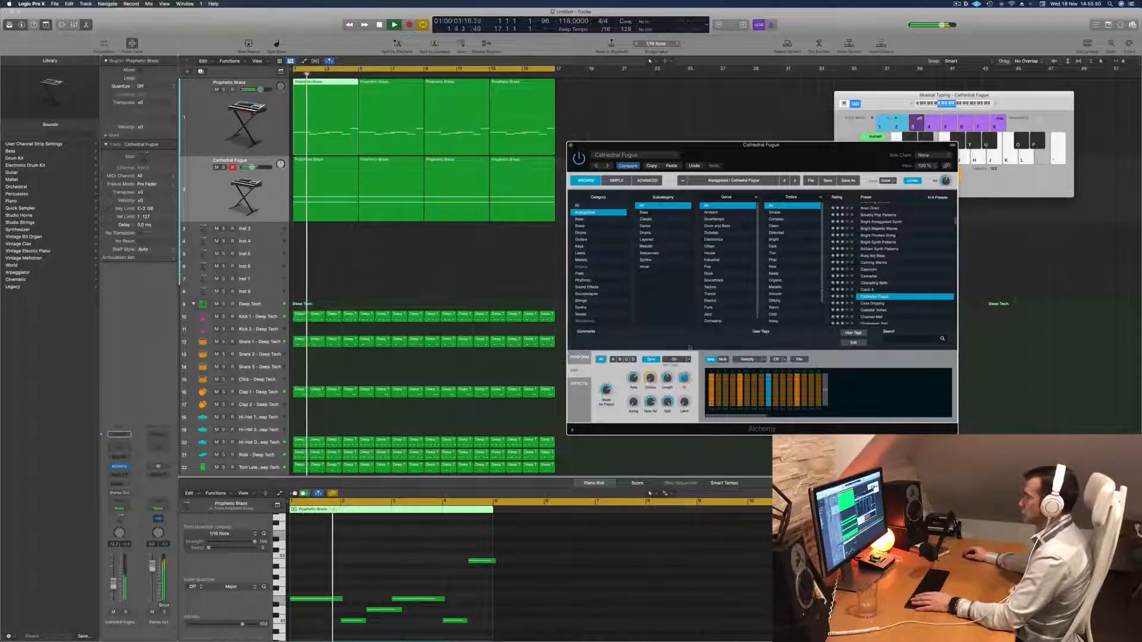
{"action": "key", "text": "space"}
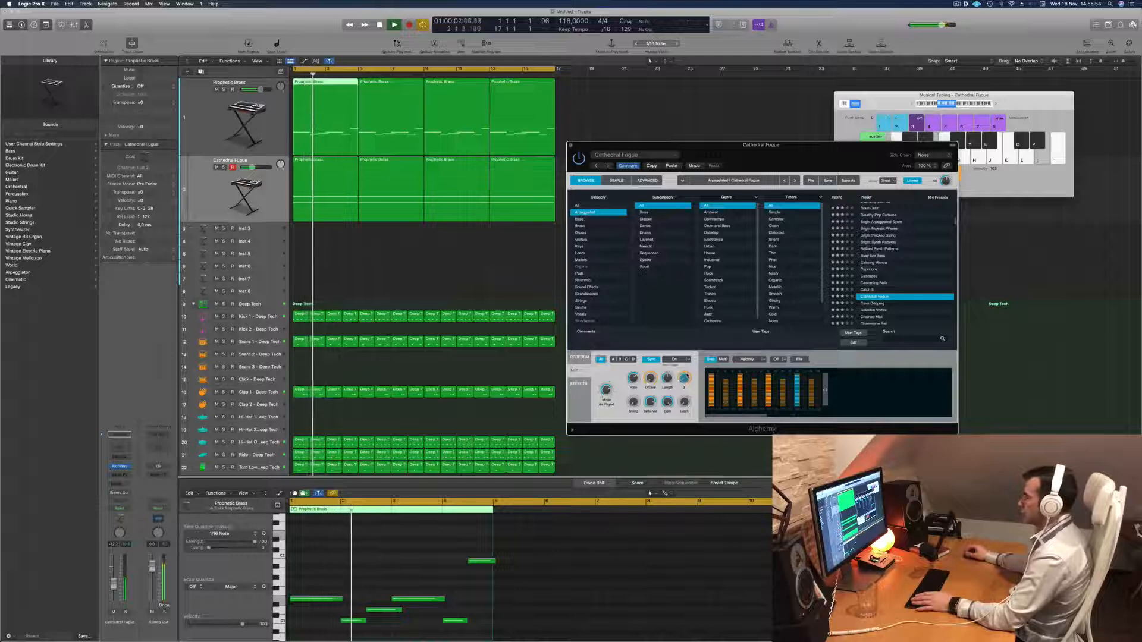
{"action": "key", "text": "Return"}
{"action": "key", "text": "space"}
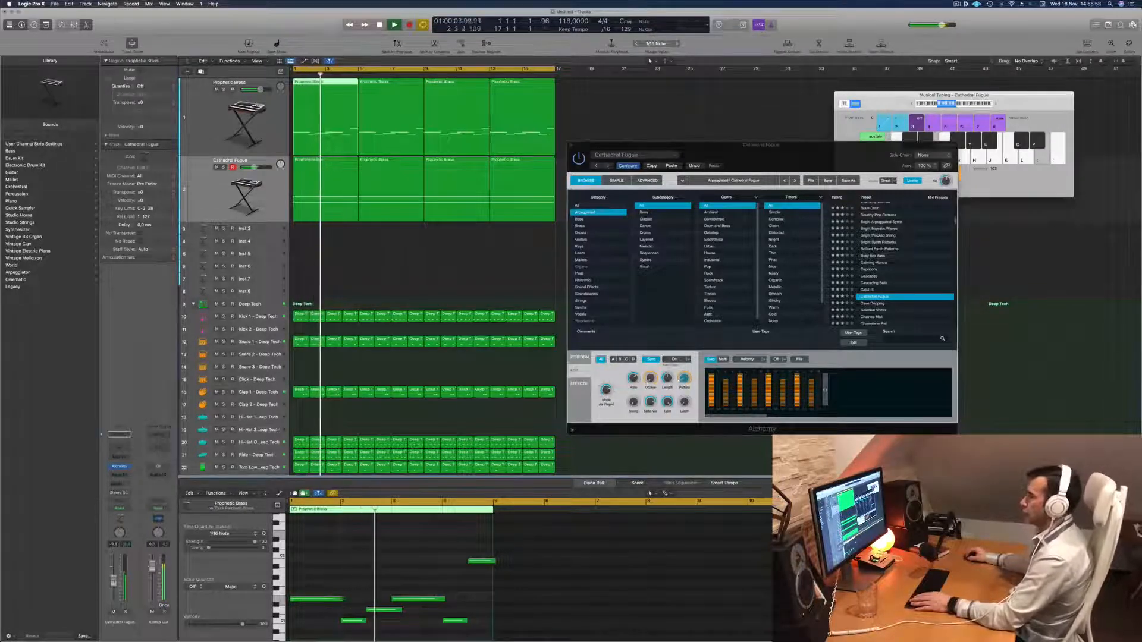
Replay the arrangement and inspect the Prophetic Brass track's Alchemy settings in its plug-in window, closing that window when done.
{"action": "key", "text": "Return"}
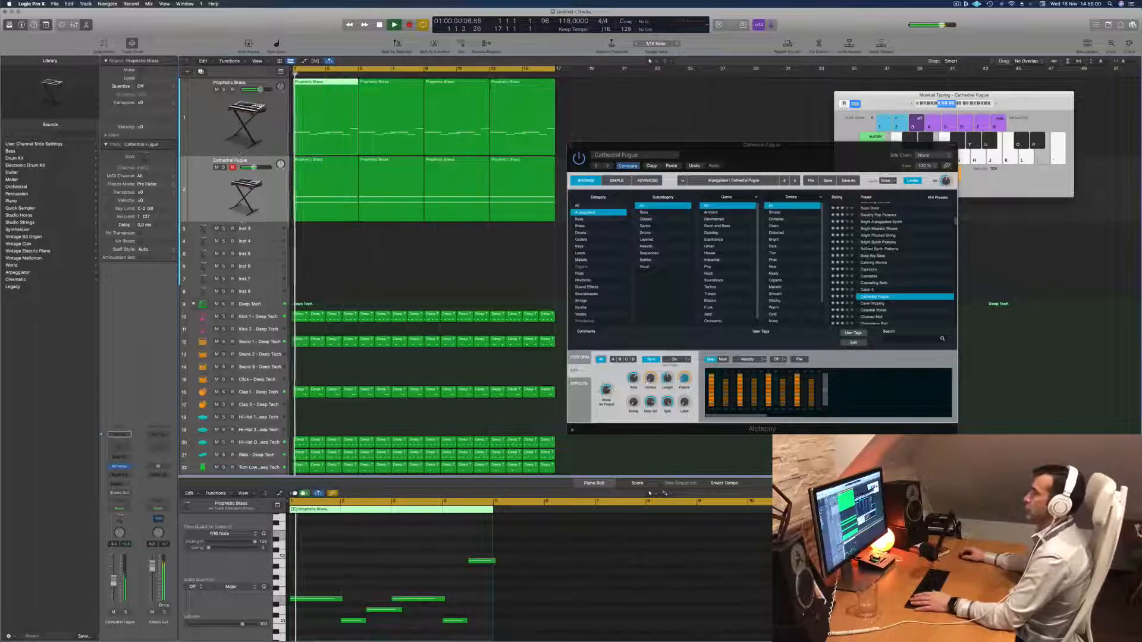
{"action": "left_click", "coordinate": [196, 120]}
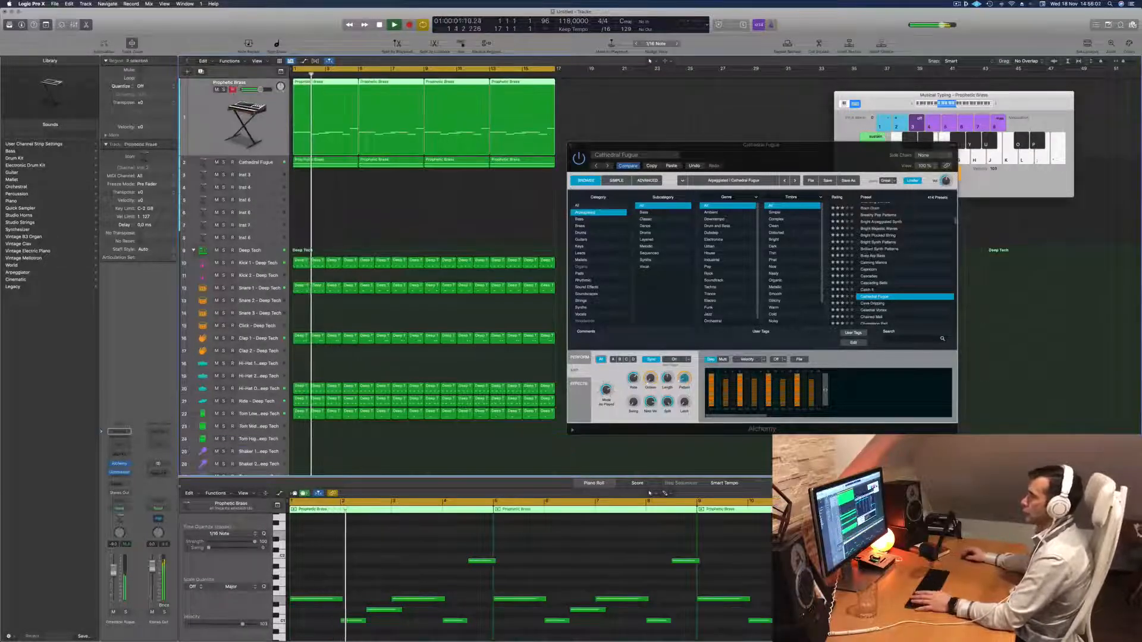
{"action": "left_click", "coordinate": [119, 465]}
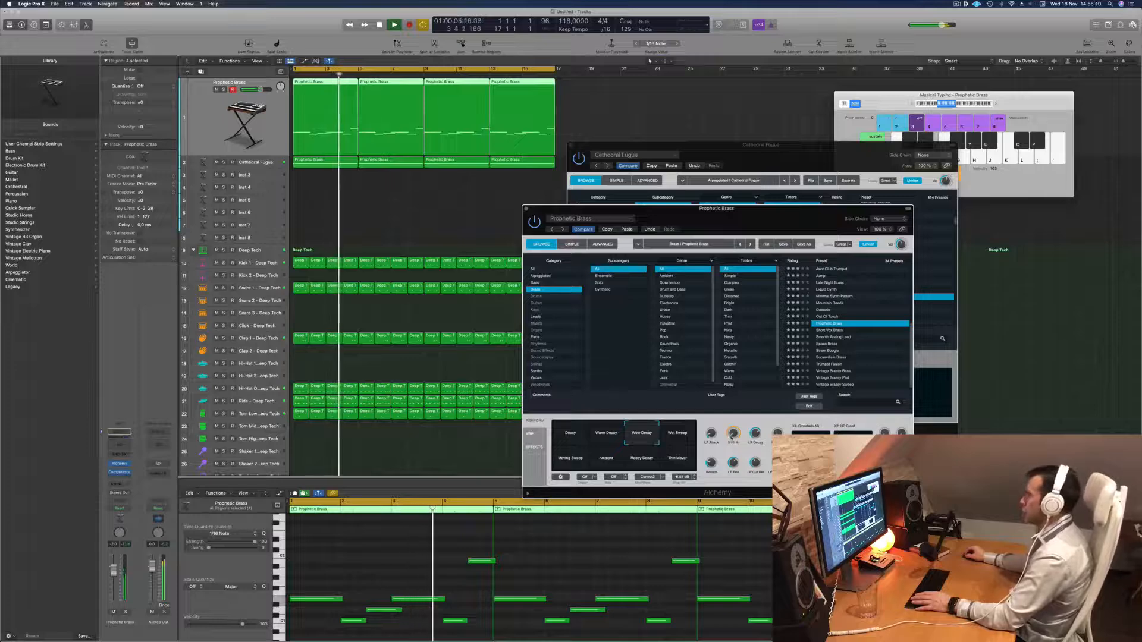
{"action": "left_click_drag", "start_coordinate": [757, 215], "coordinate": [717, 210]}
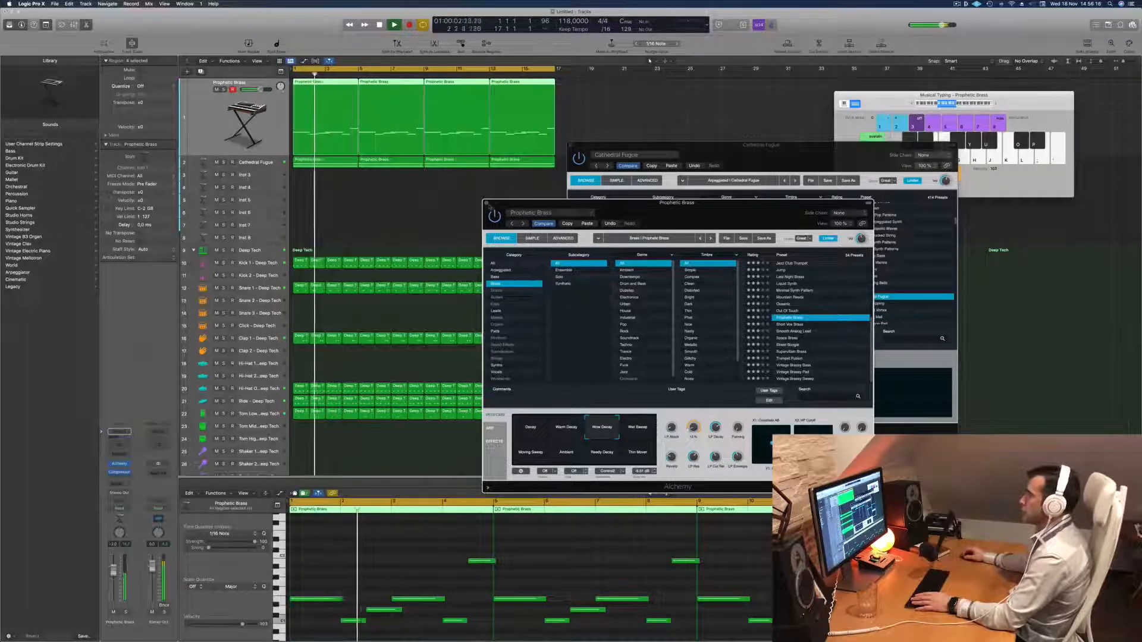
{"action": "left_click", "coordinate": [488, 204]}
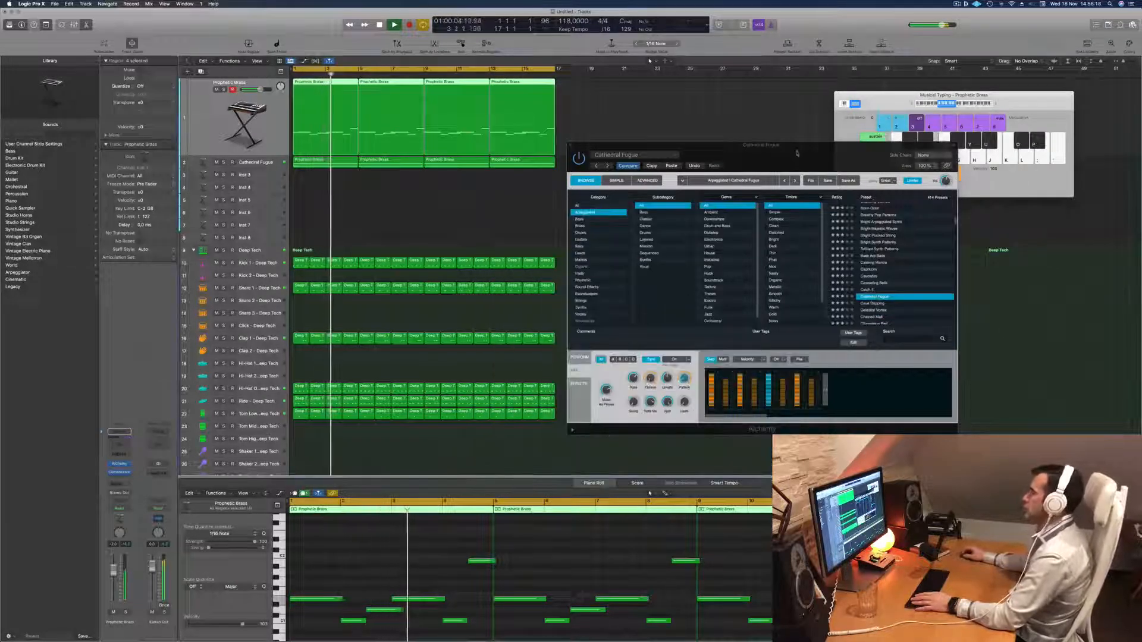
Add a Channel EQ low-cut filter to Cathedral Fugue at 193 Hz with a 12 dB/Oct slope while replaying.
{"action": "left_click_drag", "start_coordinate": [798, 156], "coordinate": [768, 160]}
{"action": "key", "text": "Return"}
{"action": "left_click", "coordinate": [119, 444]}
{"action": "key", "text": "Return"}
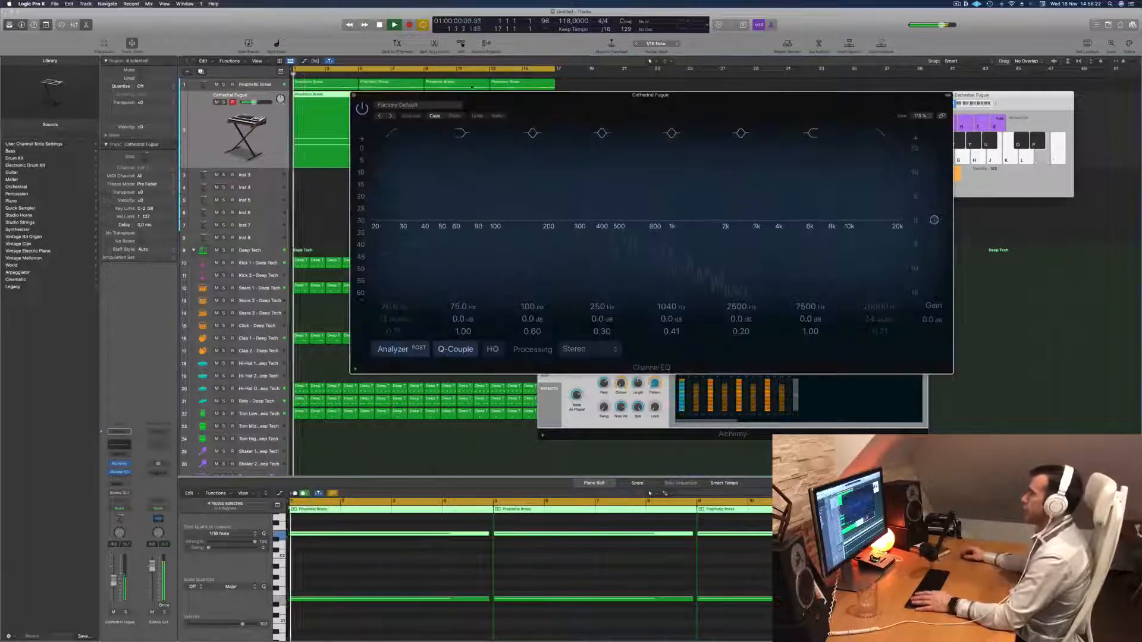
{"action": "left_click", "coordinate": [392, 133]}
{"action": "key", "text": "Return"}
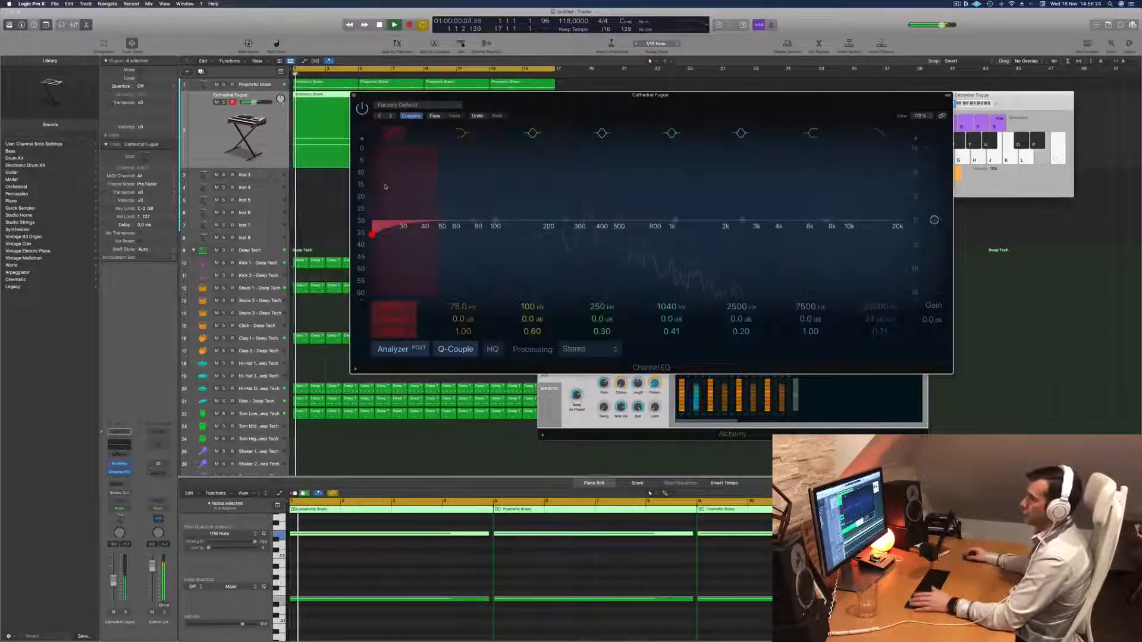
{"action": "mouse_move", "coordinate": [385, 186]}
{"action": "left_mouse_down"}
{"action": "mouse_move", "coordinate": [600, 209]}
{"action": "mouse_move", "coordinate": [570, 215]}
{"action": "mouse_move", "coordinate": [580, 216]}
{"action": "left_mouse_up"}
{"action": "key", "text": "Return"}
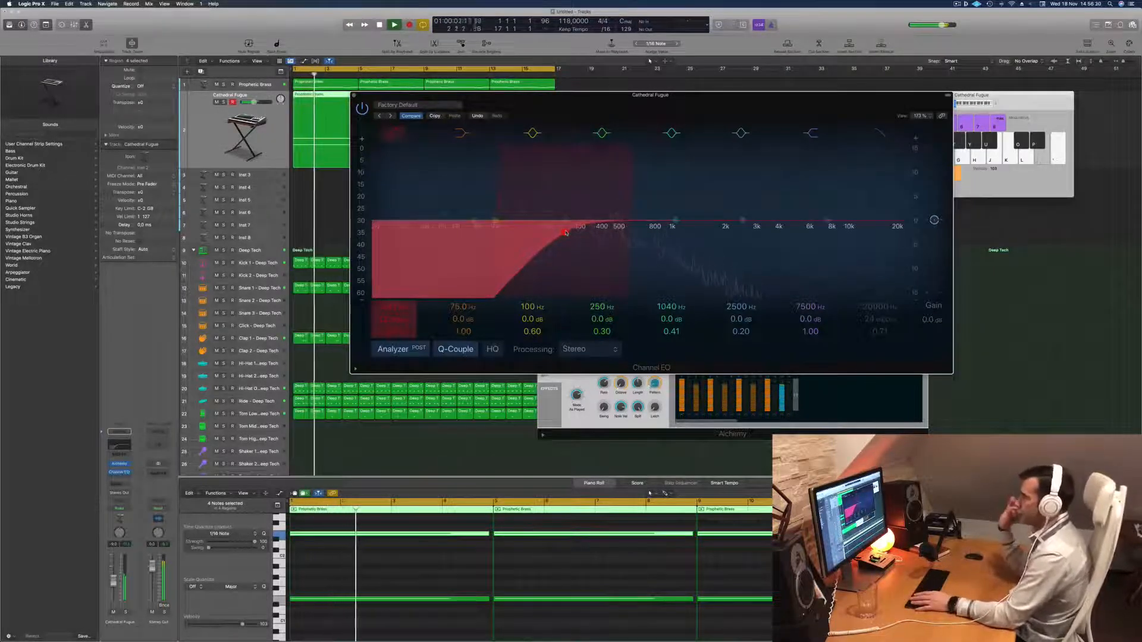
{"action": "left_click_drag", "start_coordinate": [566, 232], "coordinate": [546, 233]}
{"action": "left_click_drag", "start_coordinate": [650, 95], "coordinate": [693, 151]}
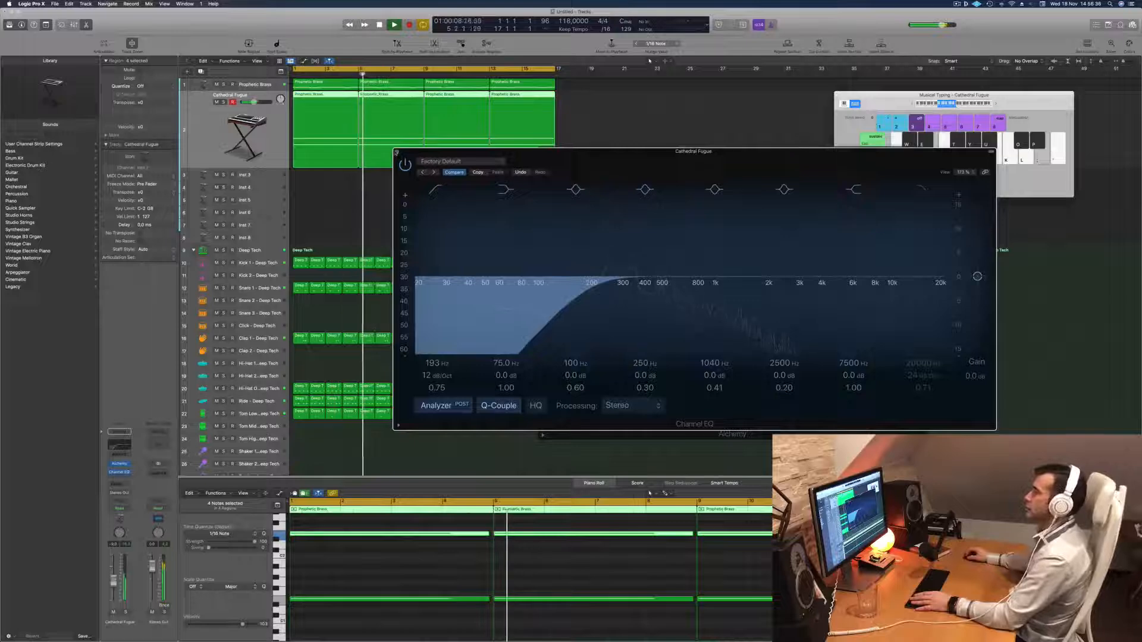
{"action": "left_click", "coordinate": [397, 151]}
Adjust the length of Cathedral Fugue's arpeggiator sequence during playback and undo the last Alchemy change.
{"action": "mouse_move", "coordinate": [801, 156]}
{"action": "left_mouse_down"}
{"action": "mouse_move", "coordinate": [777, 158]}
{"action": "mouse_move", "coordinate": [821, 146]}
{"action": "left_mouse_up"}
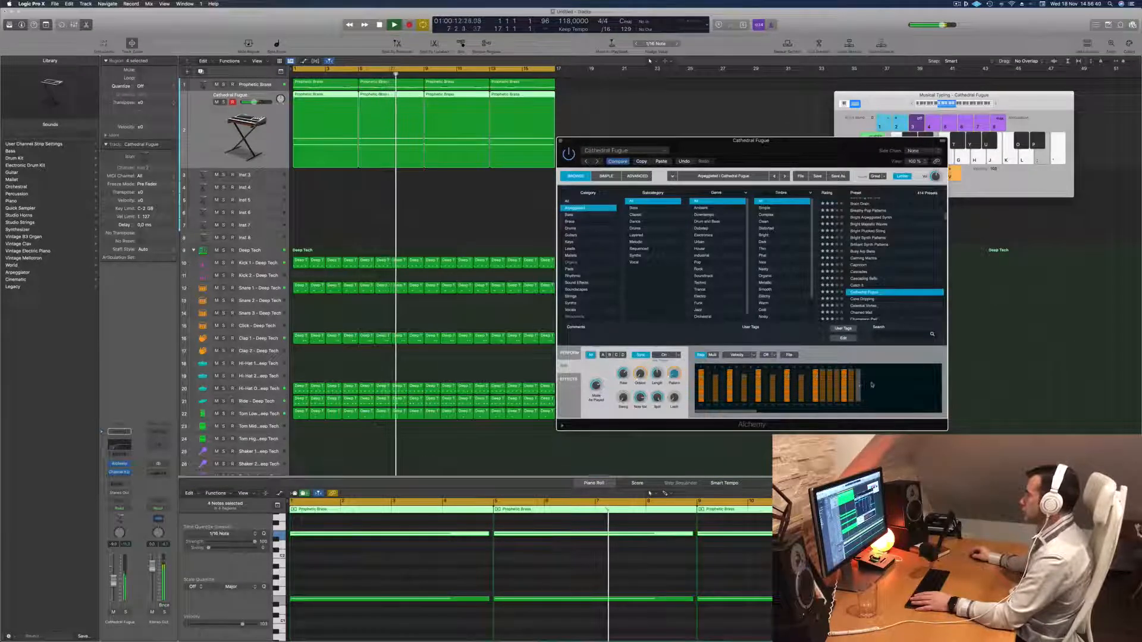
{"action": "key", "text": "Return"}
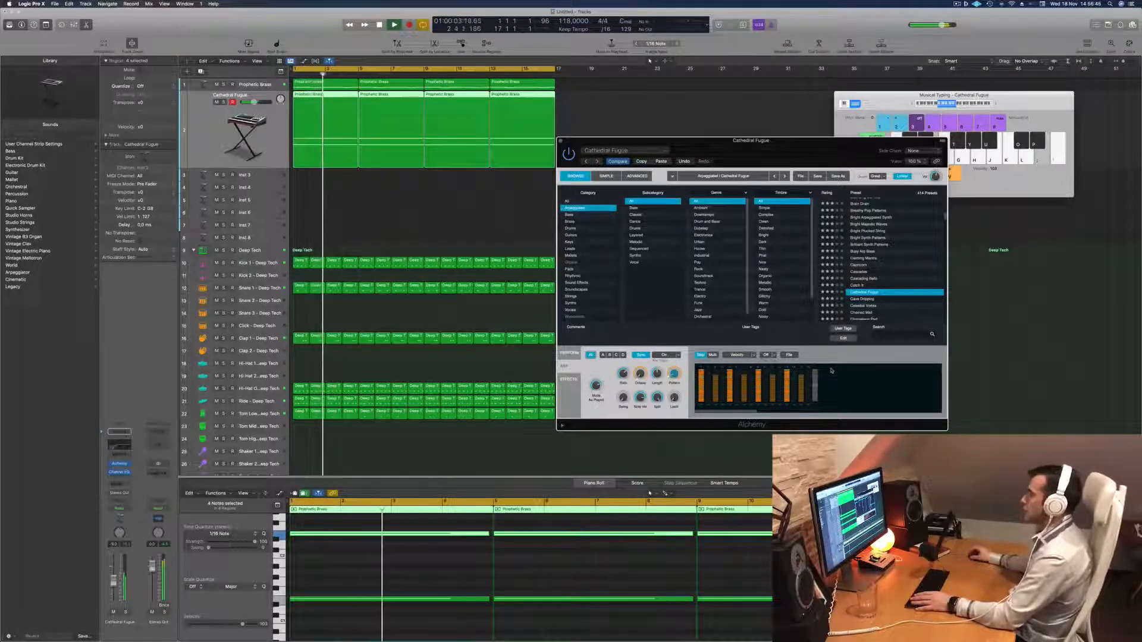
{"action": "left_click_drag", "start_coordinate": [799, 156], "coordinate": [824, 157]}
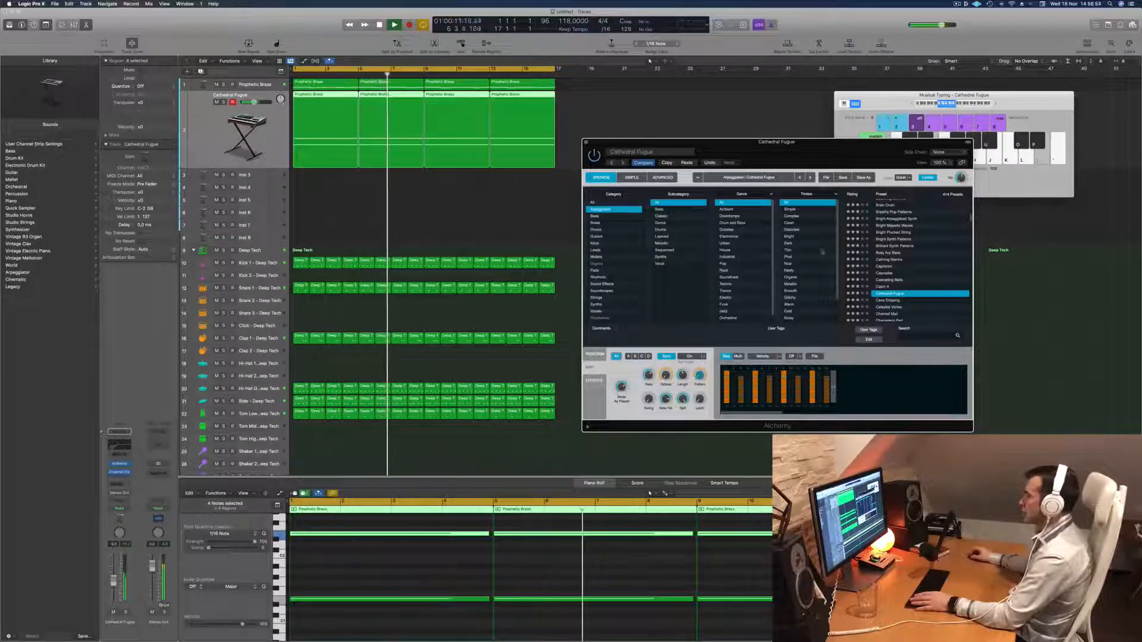
{"action": "left_click", "coordinate": [708, 163]}
{"action": "key", "text": "space"}
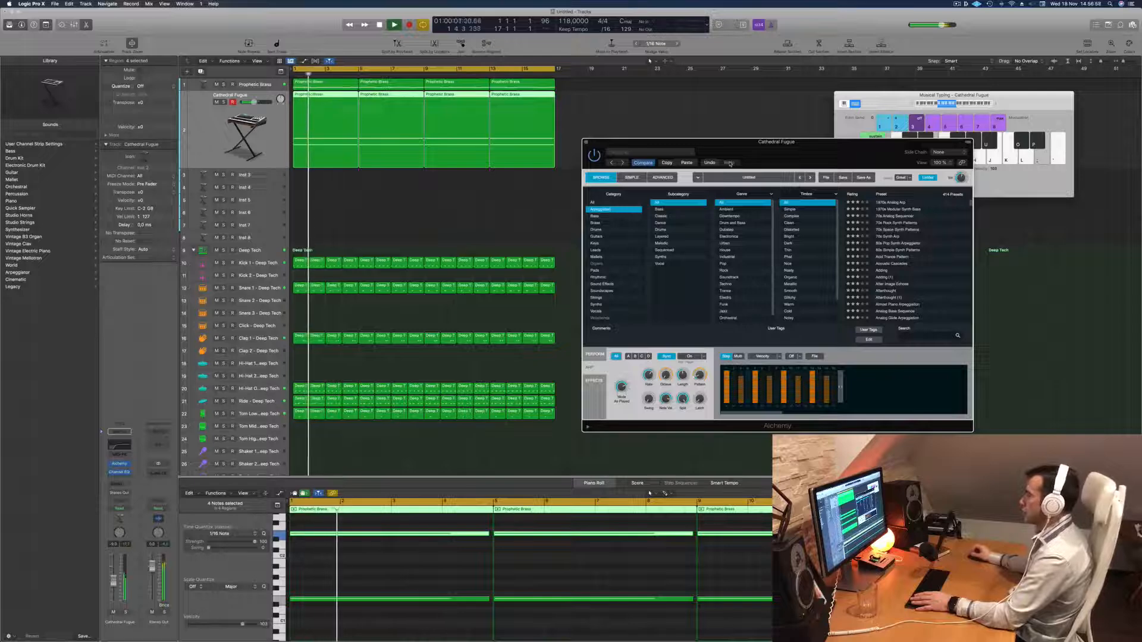
{"action": "left_click_drag", "start_coordinate": [773, 145], "coordinate": [802, 107]}
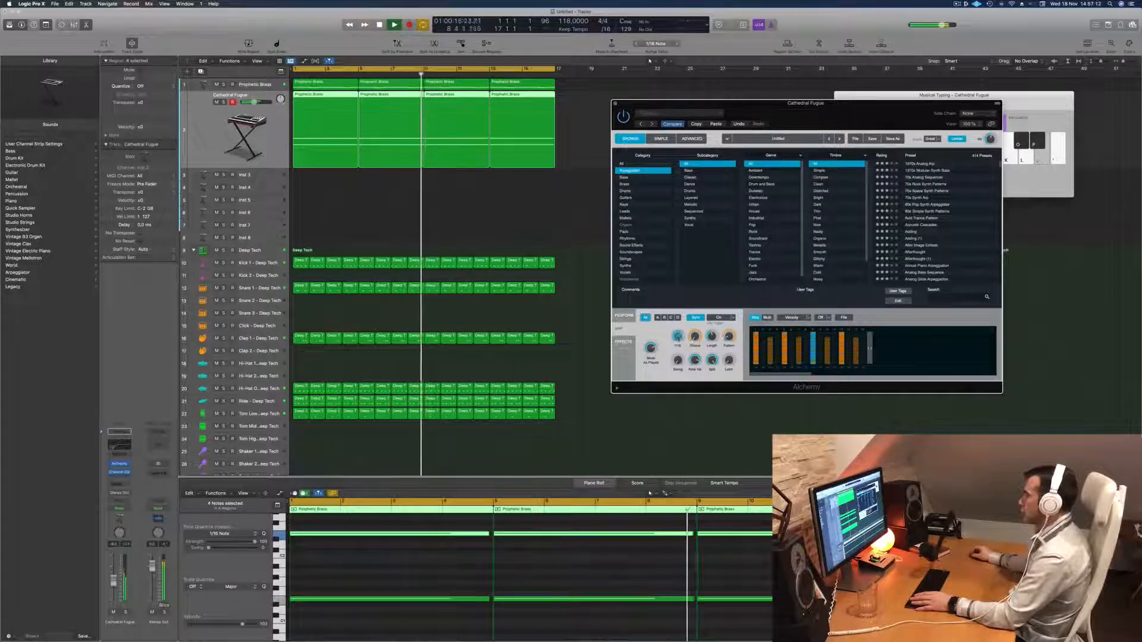
Adjust the Rate of Cathedral Fugue's arpeggiator while restarting playback, and close the Alchemy window.
{"action": "key", "text": "Return"}
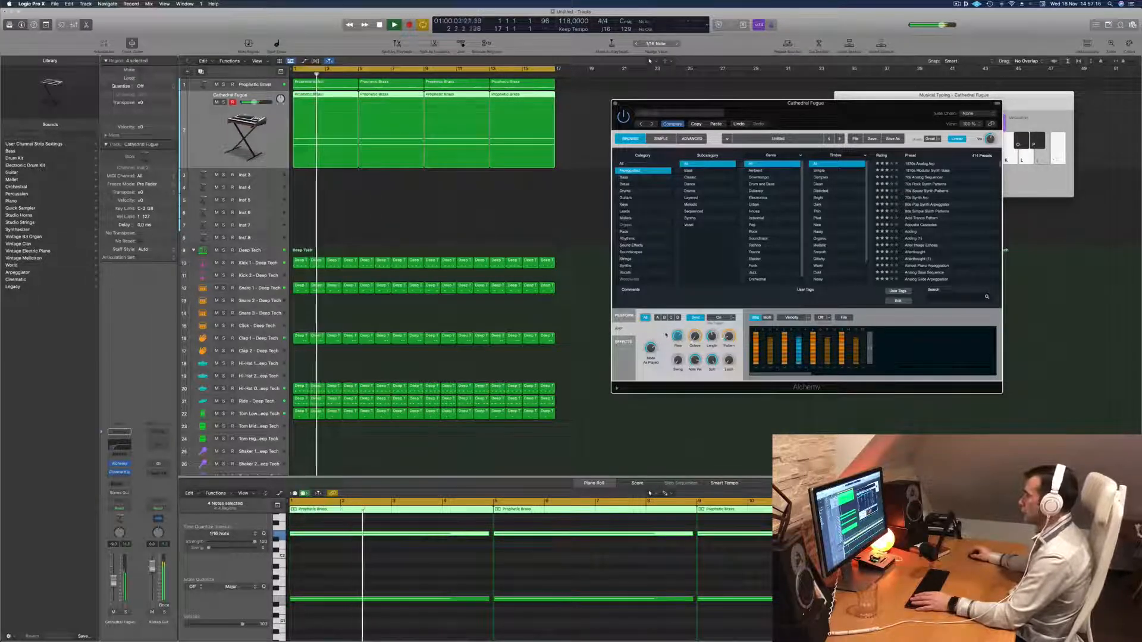
{"action": "key", "text": "Return"}
{"action": "left_click_drag", "start_coordinate": [835, 112], "coordinate": [856, 115]}
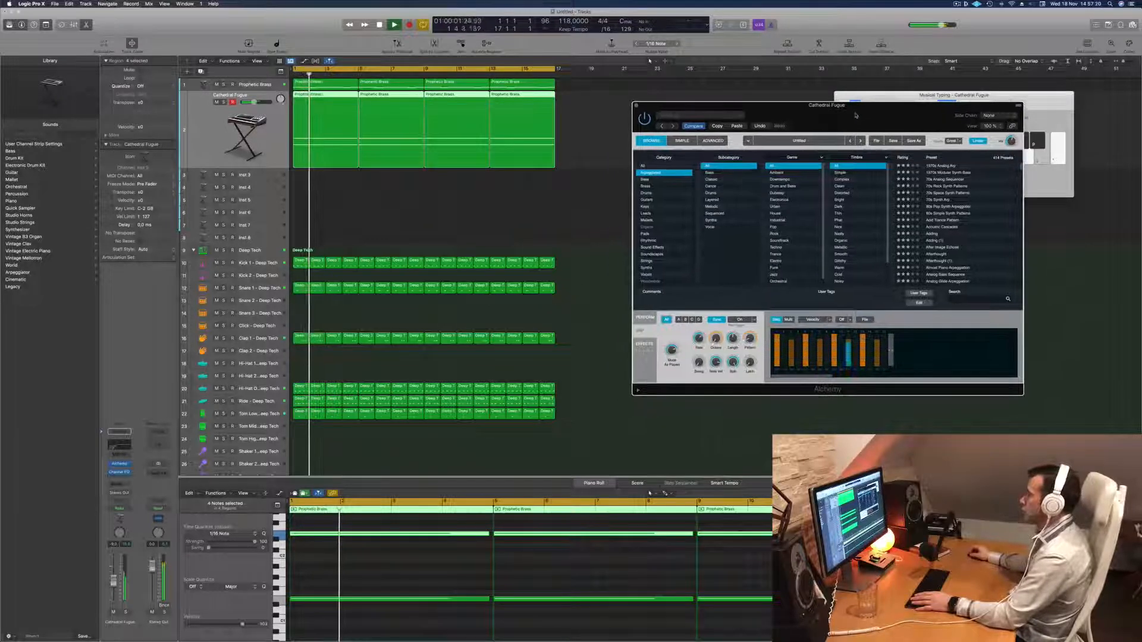
{"action": "mouse_move", "coordinate": [699, 341]}
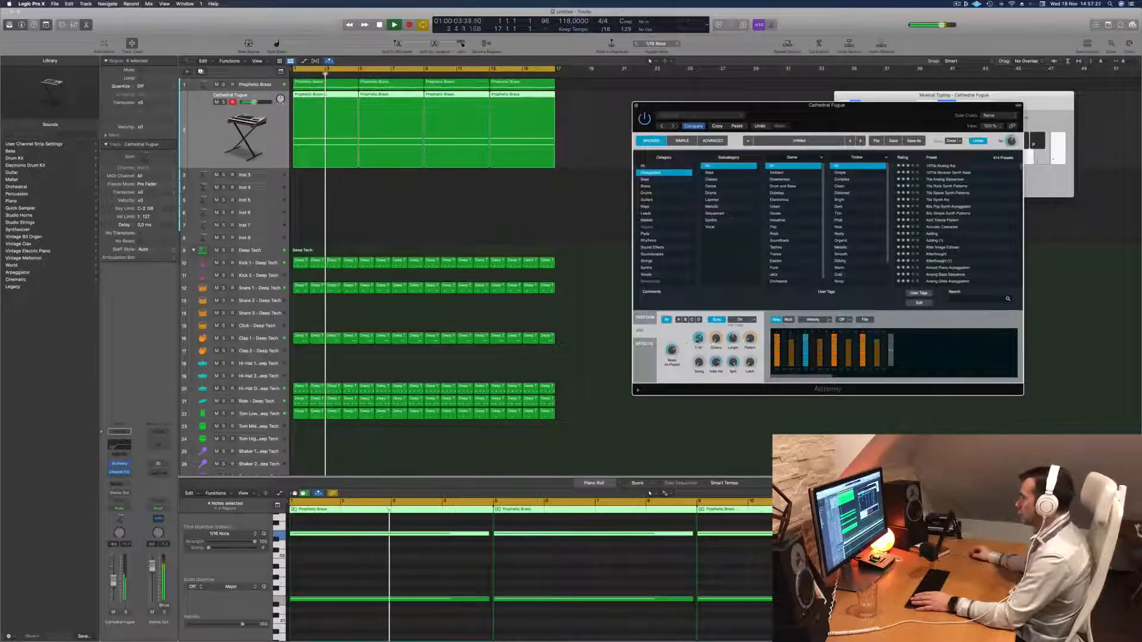
{"action": "left_click_drag", "start_coordinate": [824, 117], "coordinate": [819, 88]}
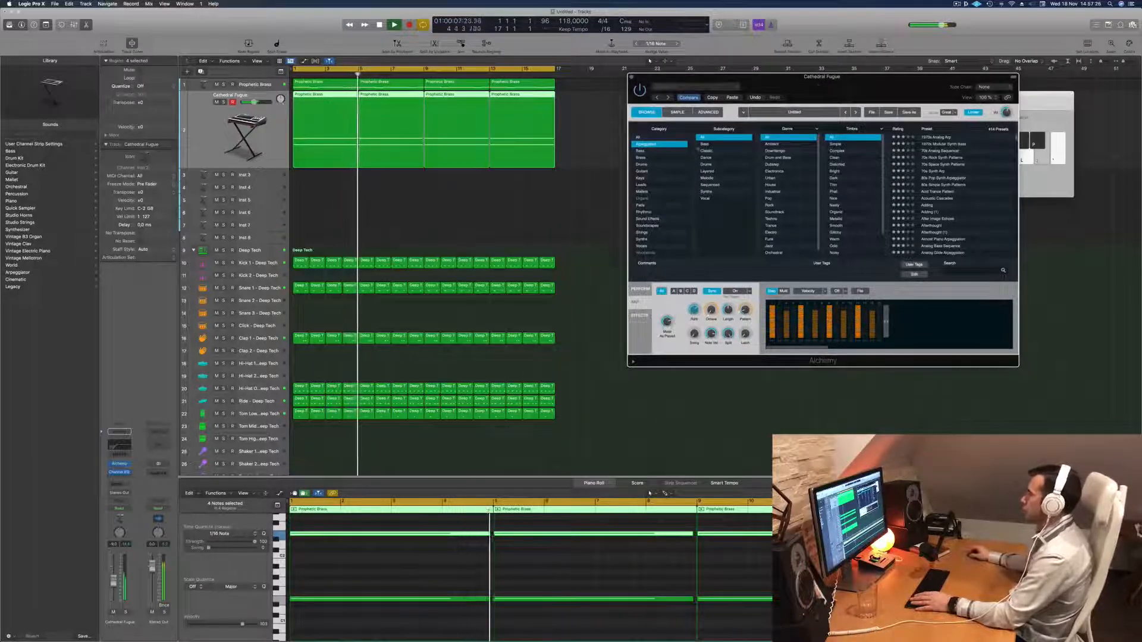
{"action": "key", "text": "Return"}
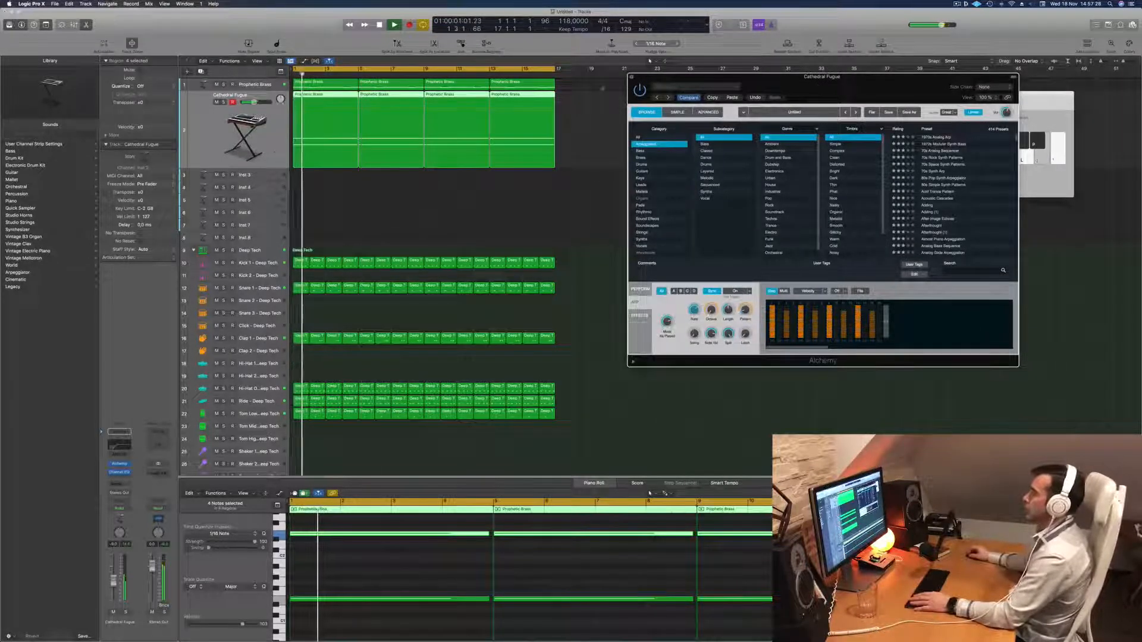
{"action": "left_click", "coordinate": [632, 77]}
{"action": "key", "text": "Return"}
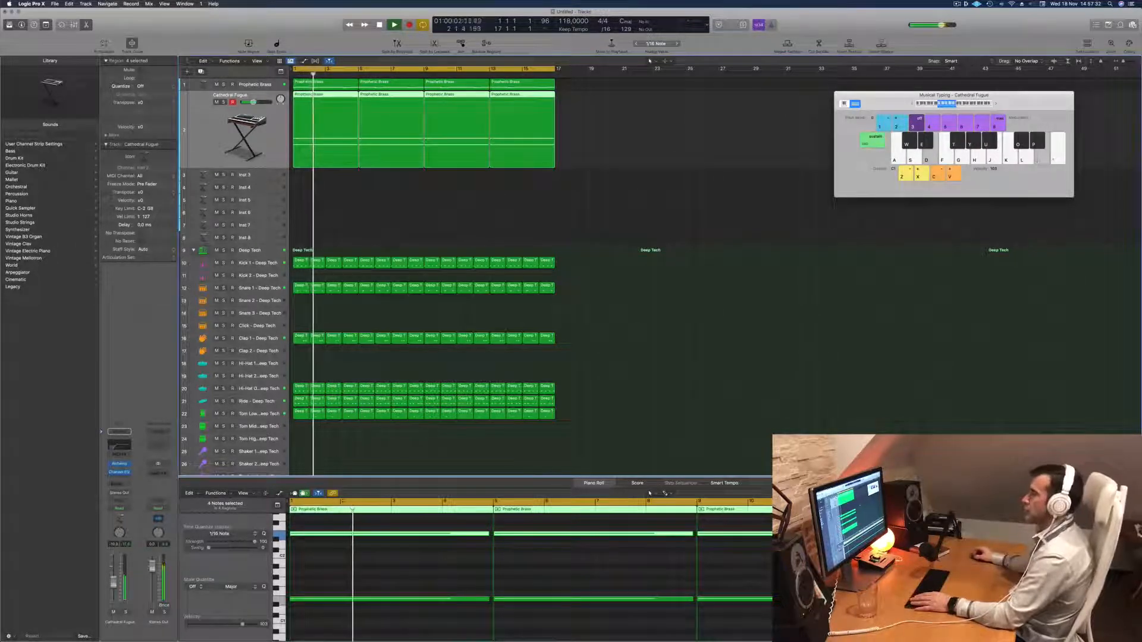
Duplicate the Cathedral Fugue track and copy its first four-bar region onto the new track.
{"action": "left_click", "coordinate": [366, 241]}
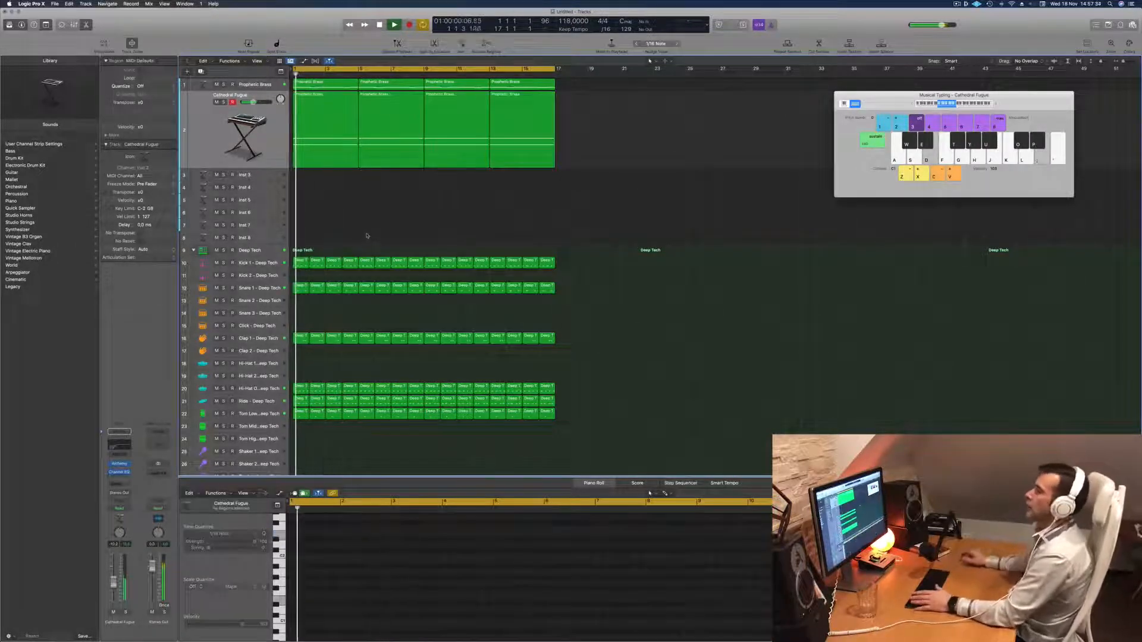
{"action": "key", "text": "Return"}
{"action": "left_click", "coordinate": [268, 128]}
{"action": "key", "text": "Return"}
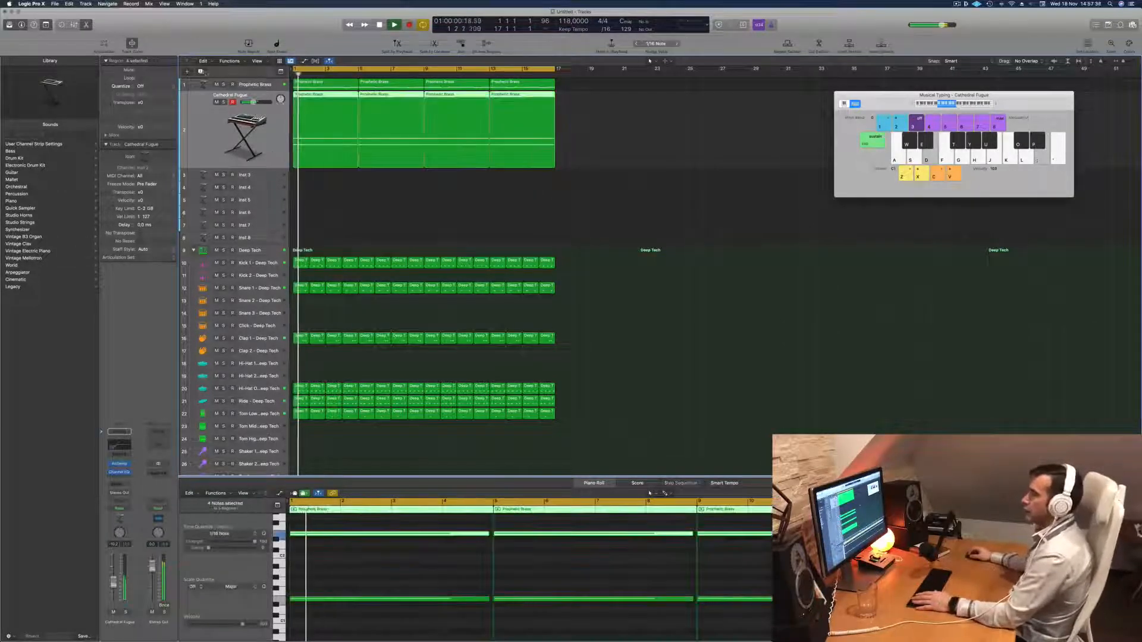
{"action": "left_click", "coordinate": [202, 72]}
{"action": "left_click_drag", "start_coordinate": [311, 98], "coordinate": [310, 170]}
Shorten both octave notes in the copied region to about a quarter bar and repeat the pair every one and a half bars.
{"action": "left_click_drag", "start_coordinate": [361, 523], "coordinate": [374, 639]}
{"action": "left_click_drag", "start_coordinate": [487, 579], "coordinate": [297, 581]}
{"action": "key", "text": "space"}
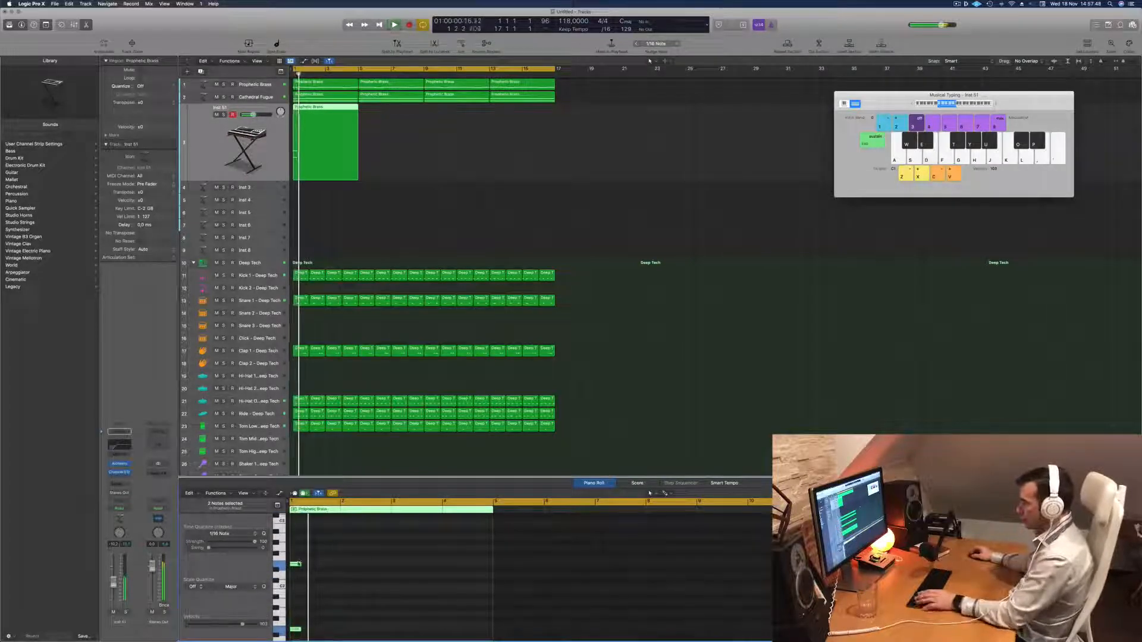
{"action": "left_click_drag", "start_coordinate": [297, 565], "coordinate": [449, 568]}
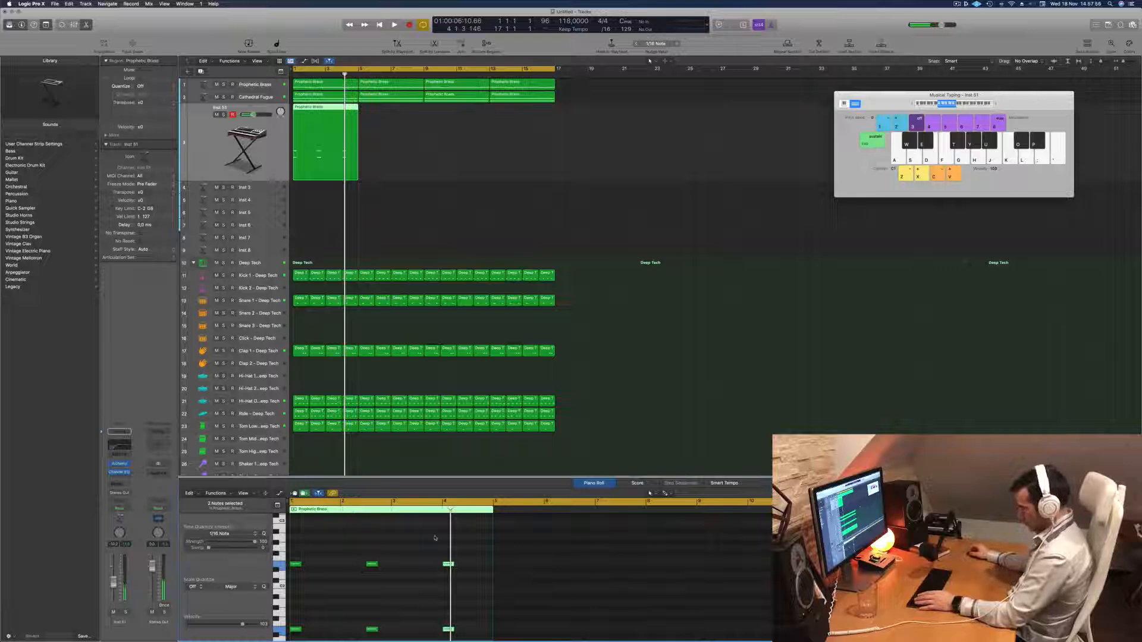
{"action": "key", "text": "space"}
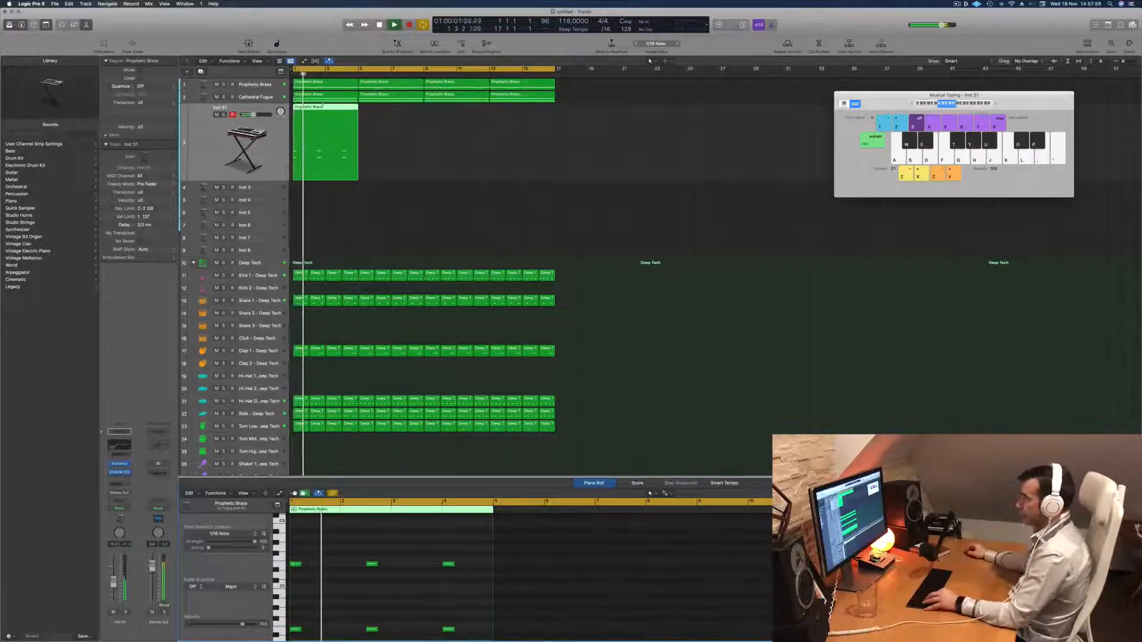
Trim the new track's region to its first two bars and play it back.
{"action": "left_click", "coordinate": [323, 106]}
{"action": "key", "text": "Delete"}
{"action": "left_click", "coordinate": [301, 126]}
{"action": "key", "text": "space"}
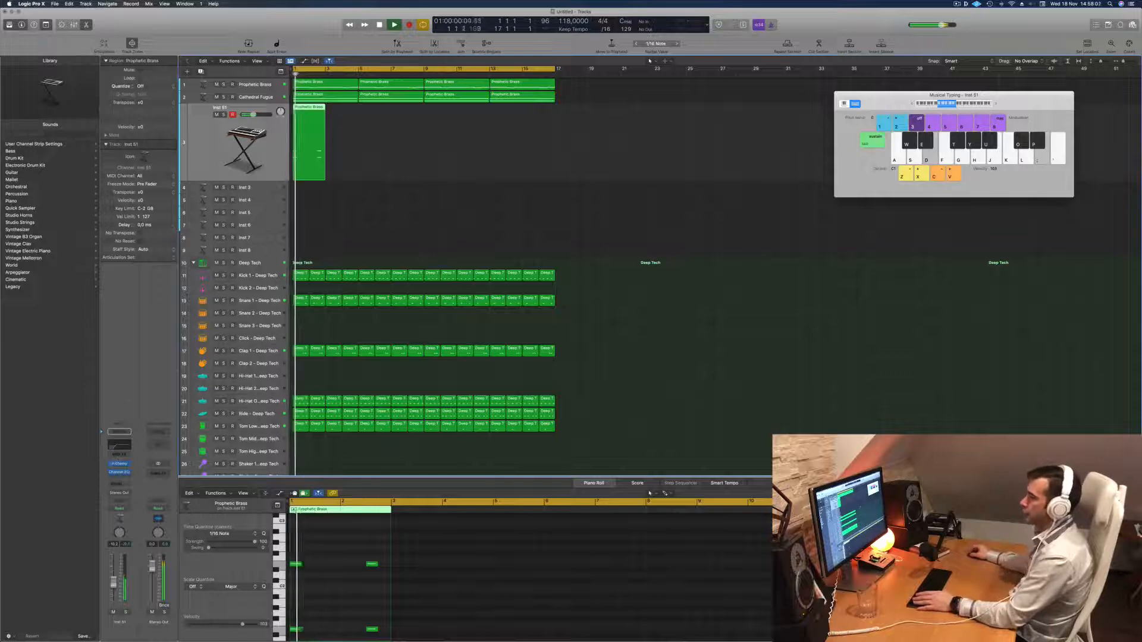
Open Alchemy on the duplicated track and filter its presets to Pads with the Fast Attack subcategory.
{"action": "left_click", "coordinate": [120, 464]}
{"action": "key", "text": "space"}
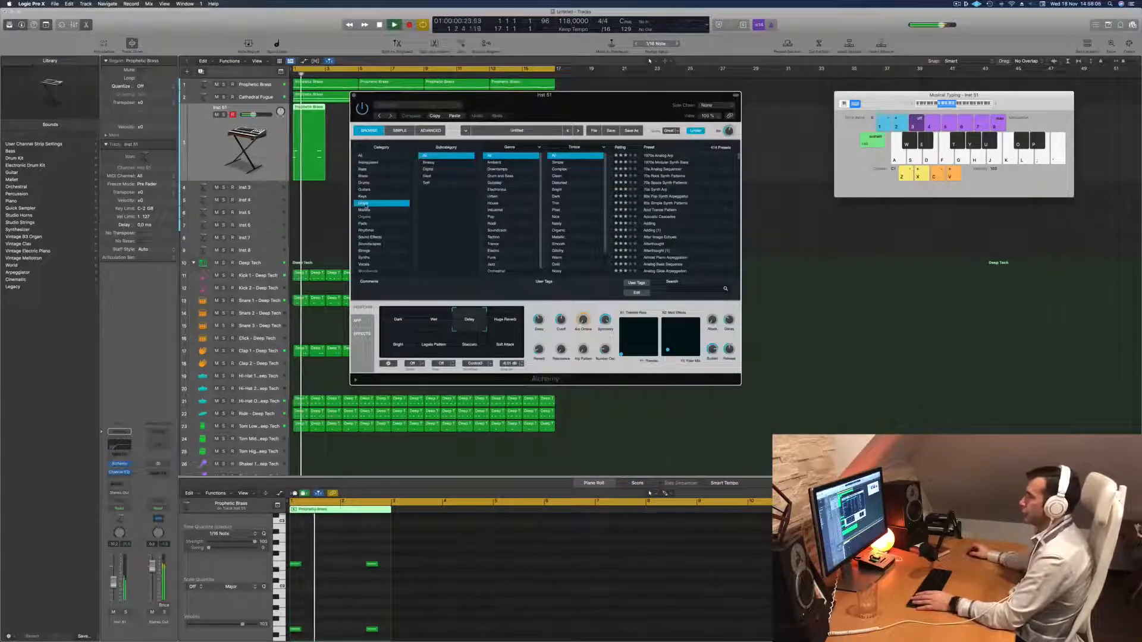
{"action": "left_click", "coordinate": [363, 223]}
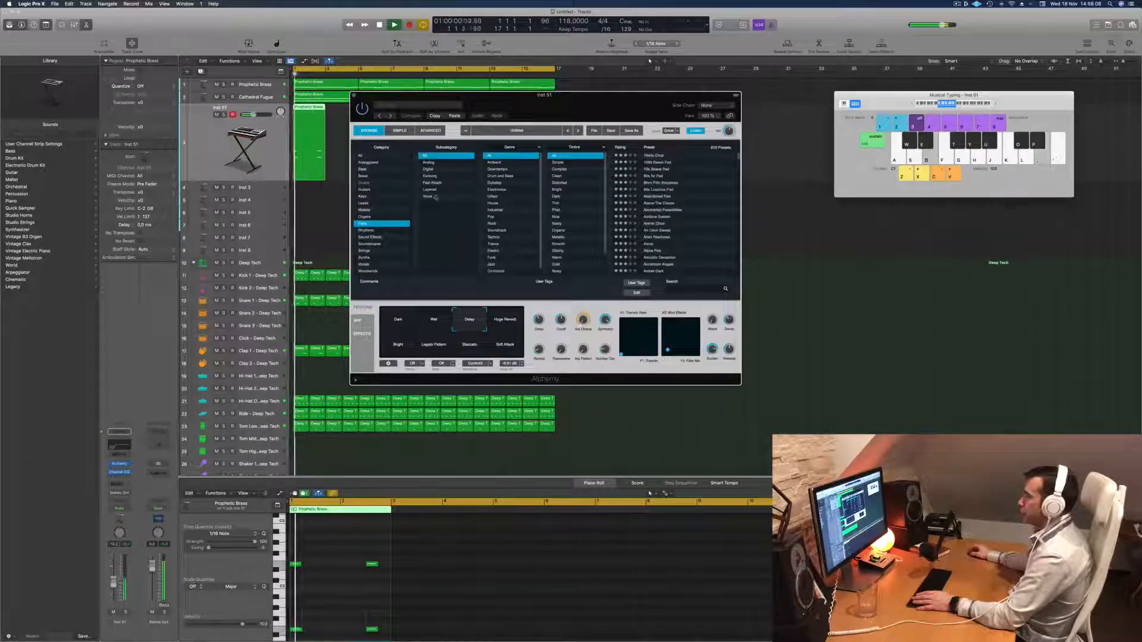
{"action": "key", "text": "Return"}
{"action": "key", "text": "space"}
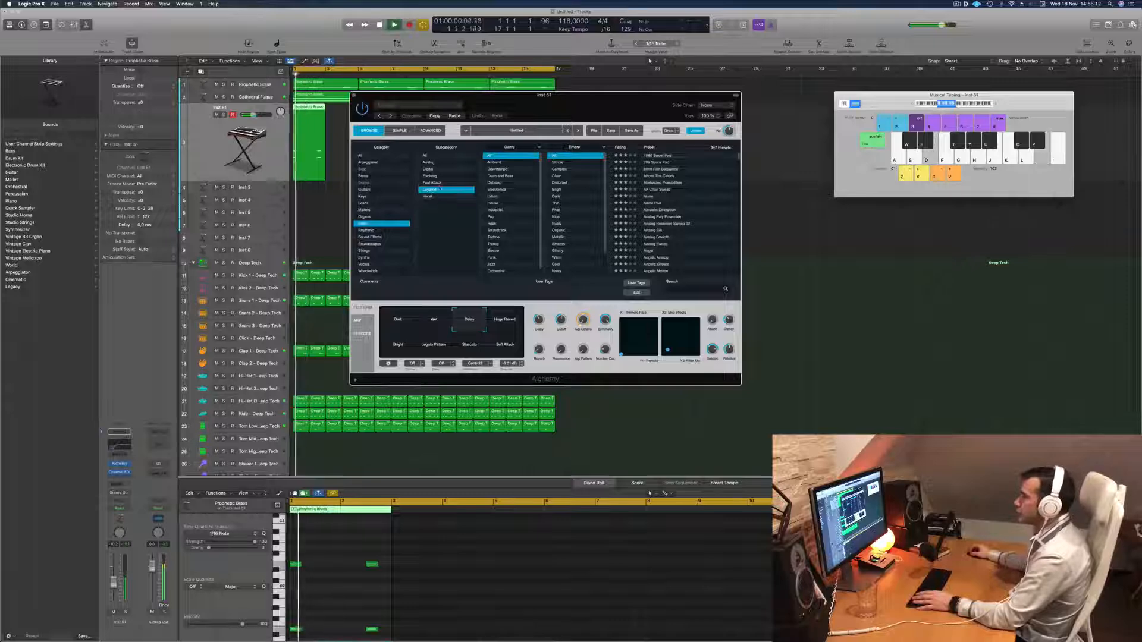
{"action": "scroll", "coordinate": [662, 219], "scroll_direction": "down", "scroll_amount": 10}
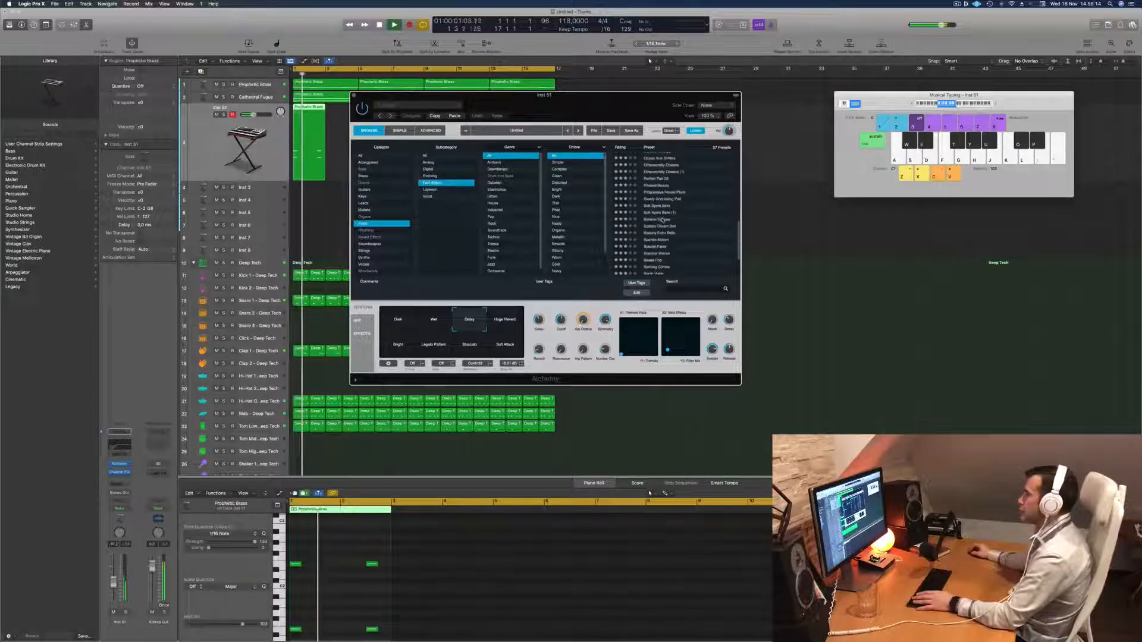
Try the Spacey Dream Bell preset on the duplicated track, with the Alchemy window moved clear of the regions.
{"action": "left_click", "coordinate": [658, 227]}
{"action": "key", "text": "space"}
{"action": "key", "text": "space"}
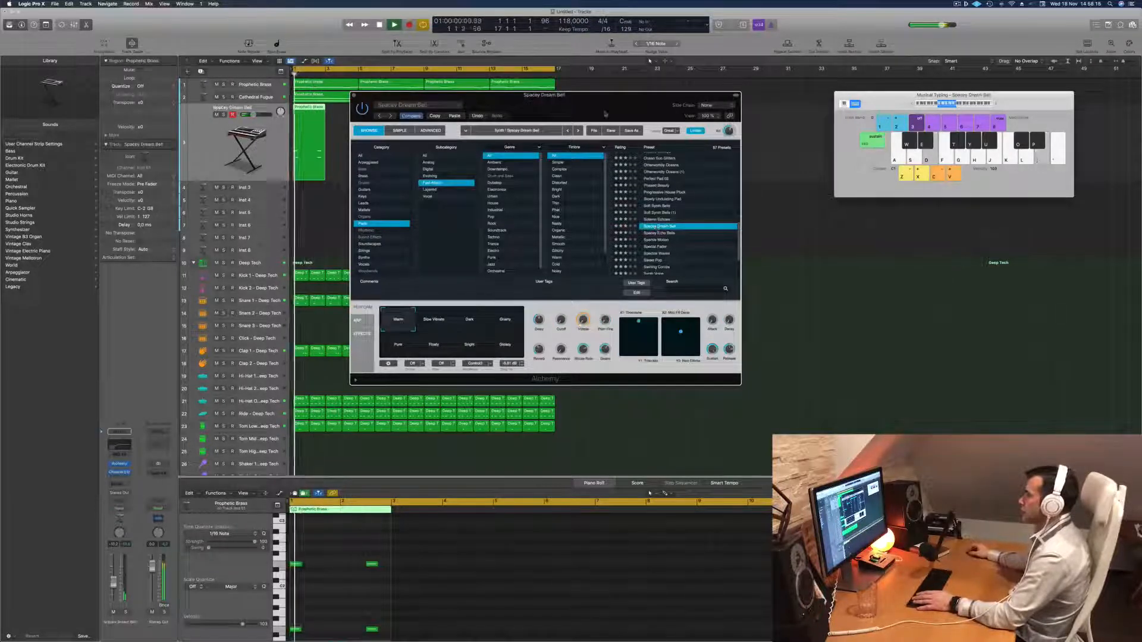
{"action": "left_click_drag", "start_coordinate": [643, 95], "coordinate": [861, 90]}
{"action": "key", "text": "space"}
{"action": "key", "text": "space"}
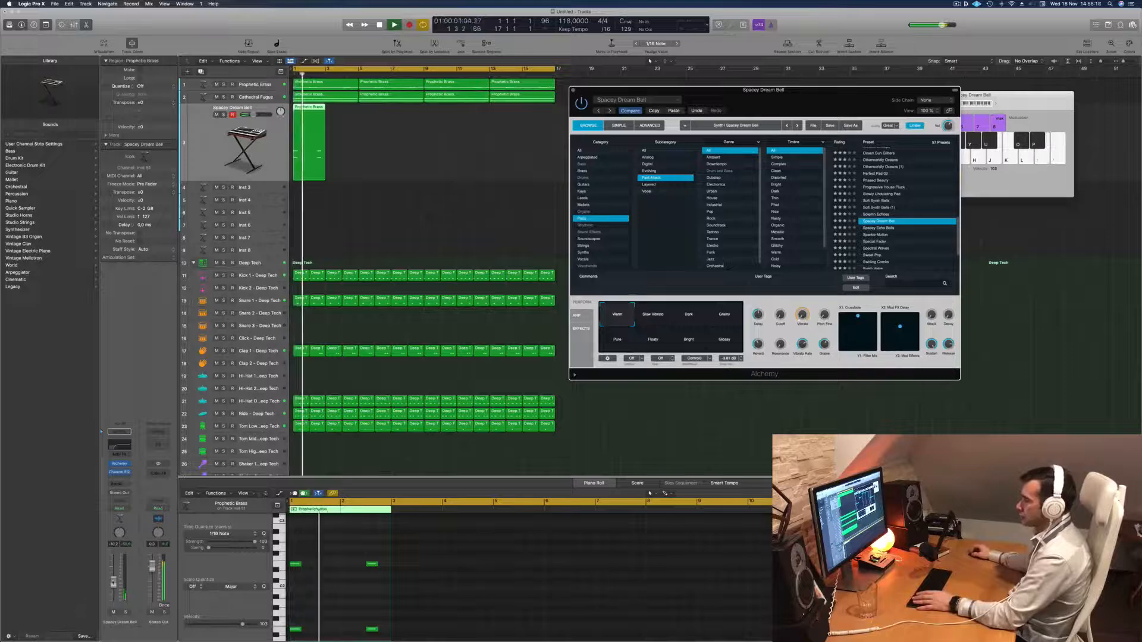
Load the Spectral Waves pad preset on the duplicated track and listen to it with the arrangement.
{"action": "left_click", "coordinate": [310, 143]}
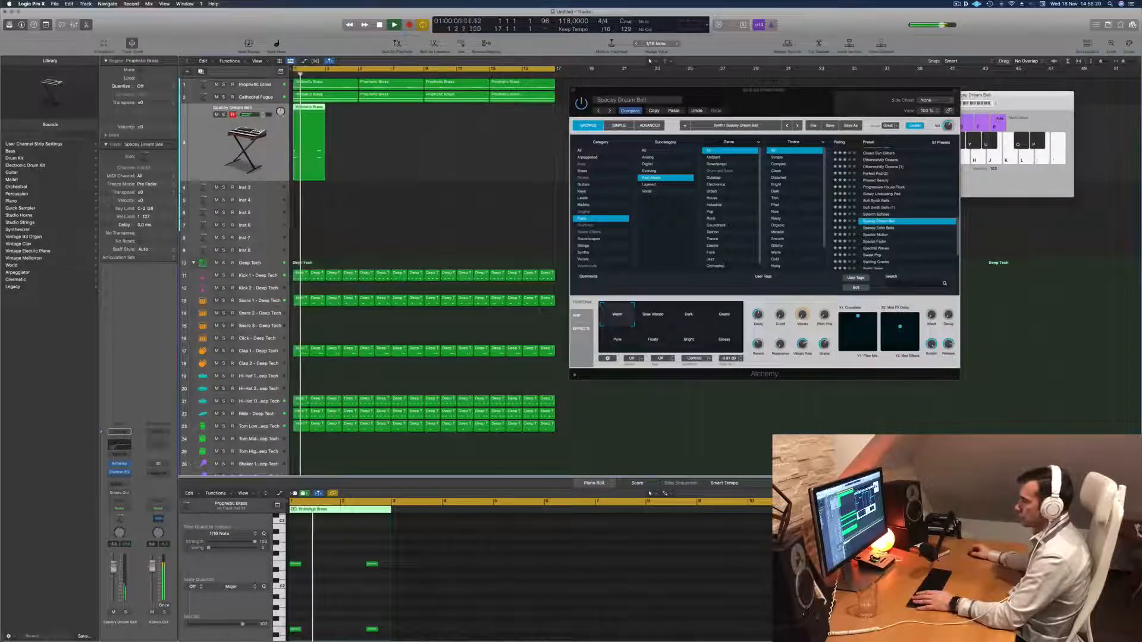
{"action": "scroll", "coordinate": [901, 237], "scroll_direction": "down", "scroll_amount": 2}
{"action": "left_click", "coordinate": [875, 215]}
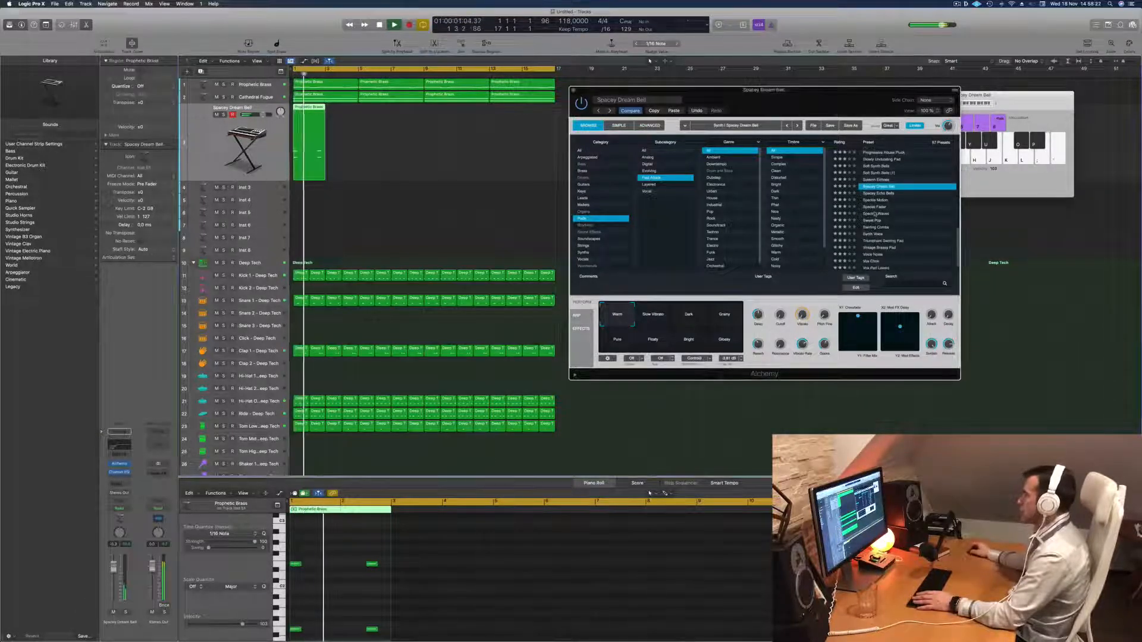
{"action": "left_click", "coordinate": [875, 214]}
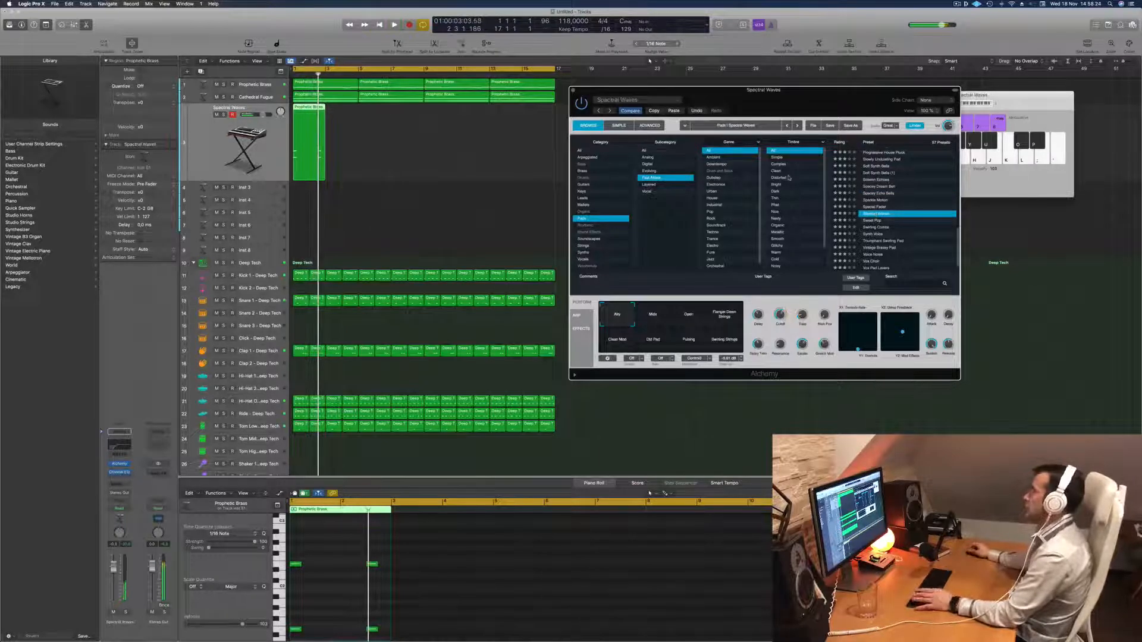
Adjust the Spectral Waves patch's output level in Alchemy while replaying the arrangement from the start.
{"action": "left_click_drag", "start_coordinate": [778, 114], "coordinate": [733, 106]}
{"action": "key", "text": "Return"}
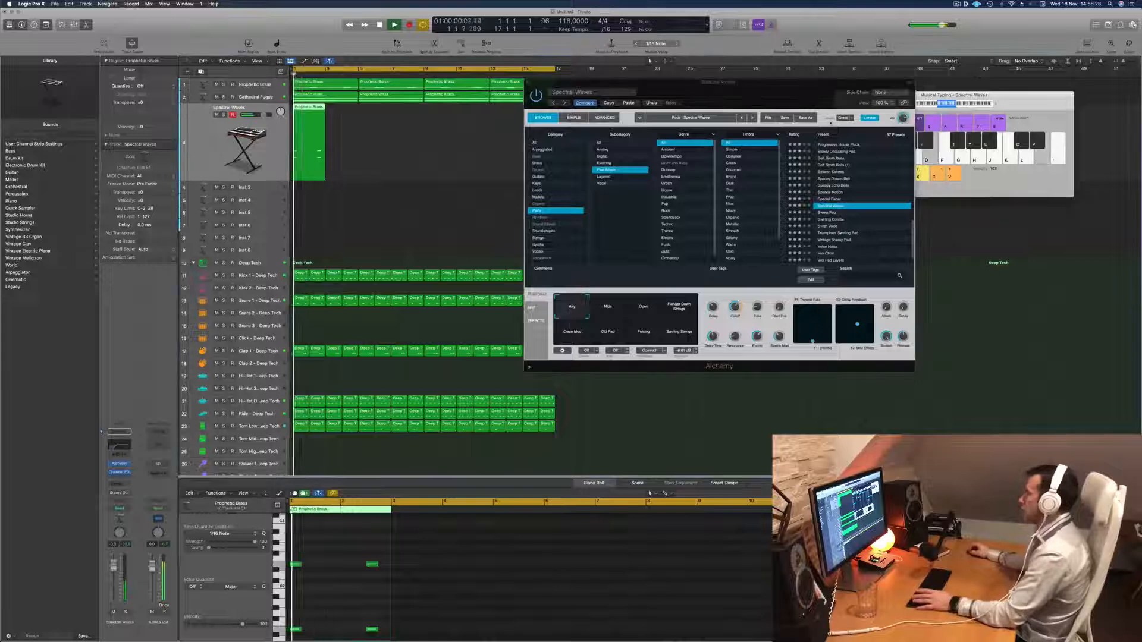
{"action": "left_click", "coordinate": [903, 119]}
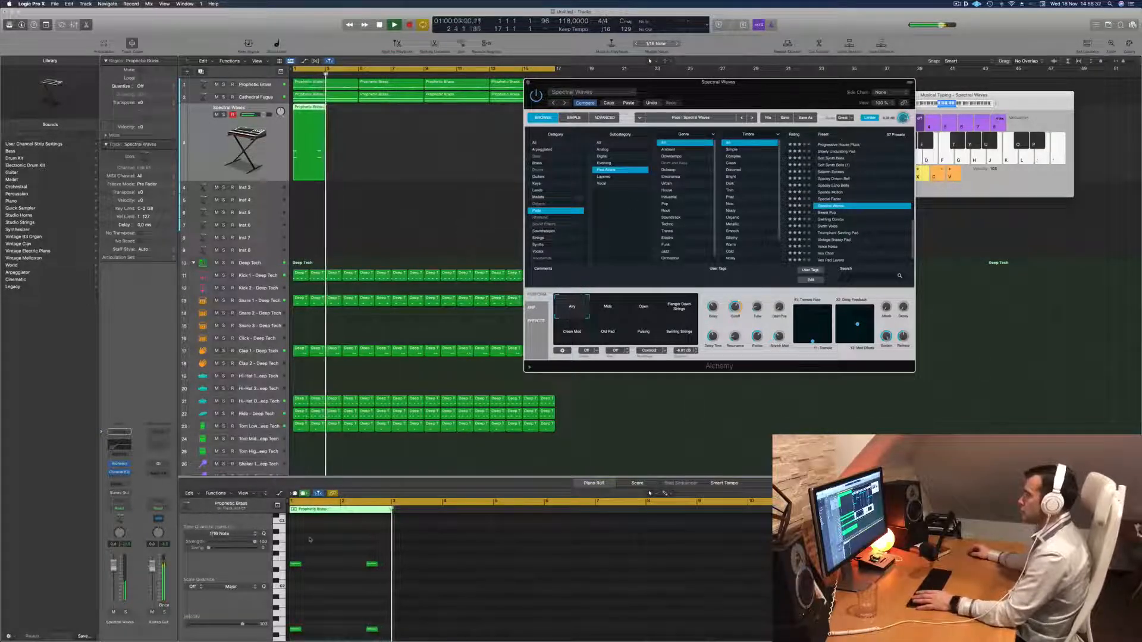
Move the second octave stab back to about beat 4 of bar 1 and copy it to about the middle of bar 2.
{"action": "left_click_drag", "start_coordinate": [344, 537], "coordinate": [385, 614]}
{"action": "key", "text": "space"}
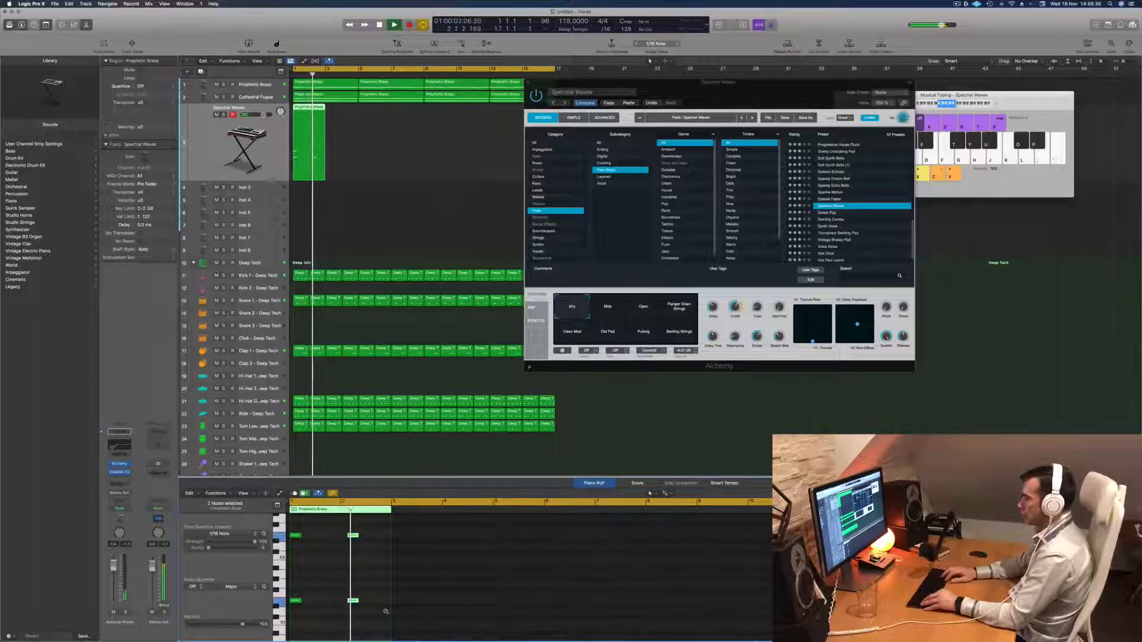
{"action": "key", "text": "space"}
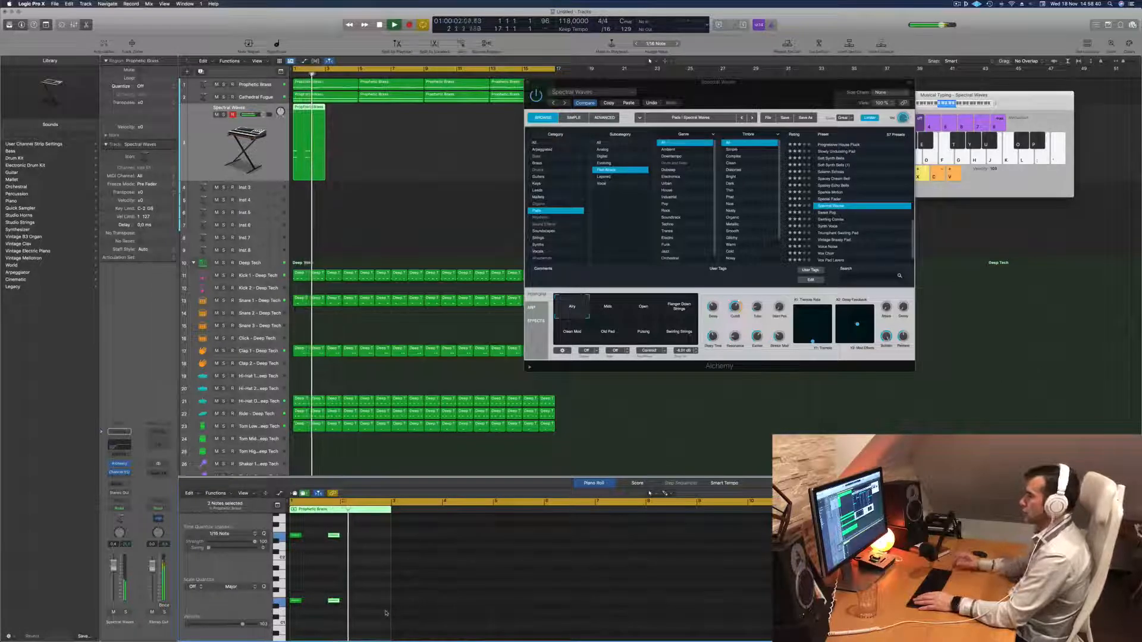
{"action": "key", "text": "Return"}
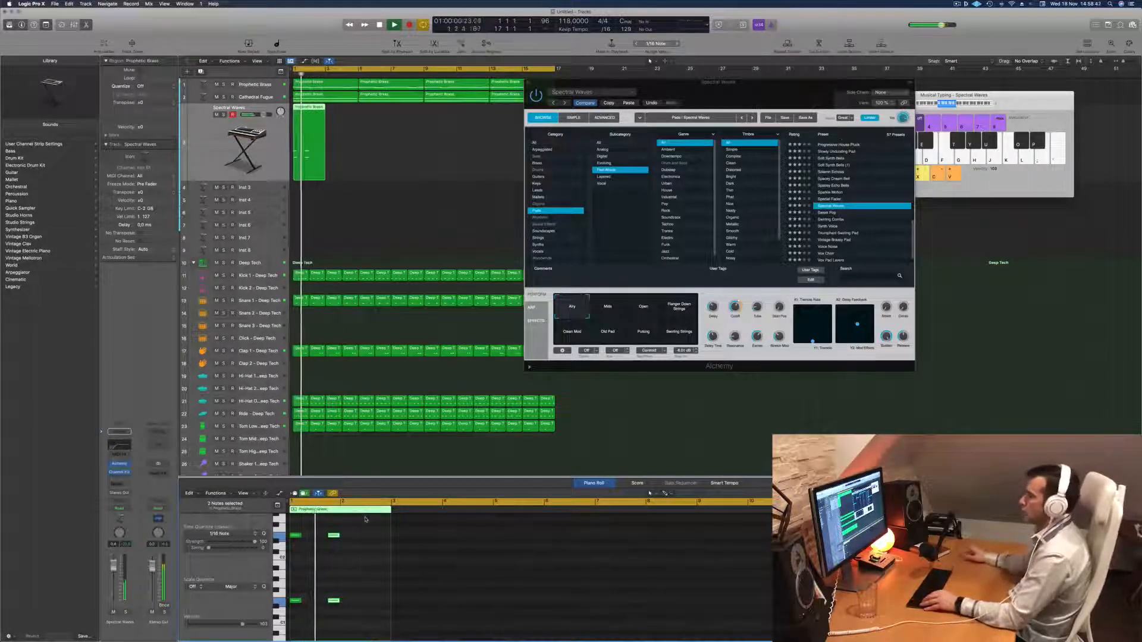
{"action": "left_click_drag", "start_coordinate": [335, 536], "coordinate": [372, 543]}
{"action": "key", "text": "Return"}
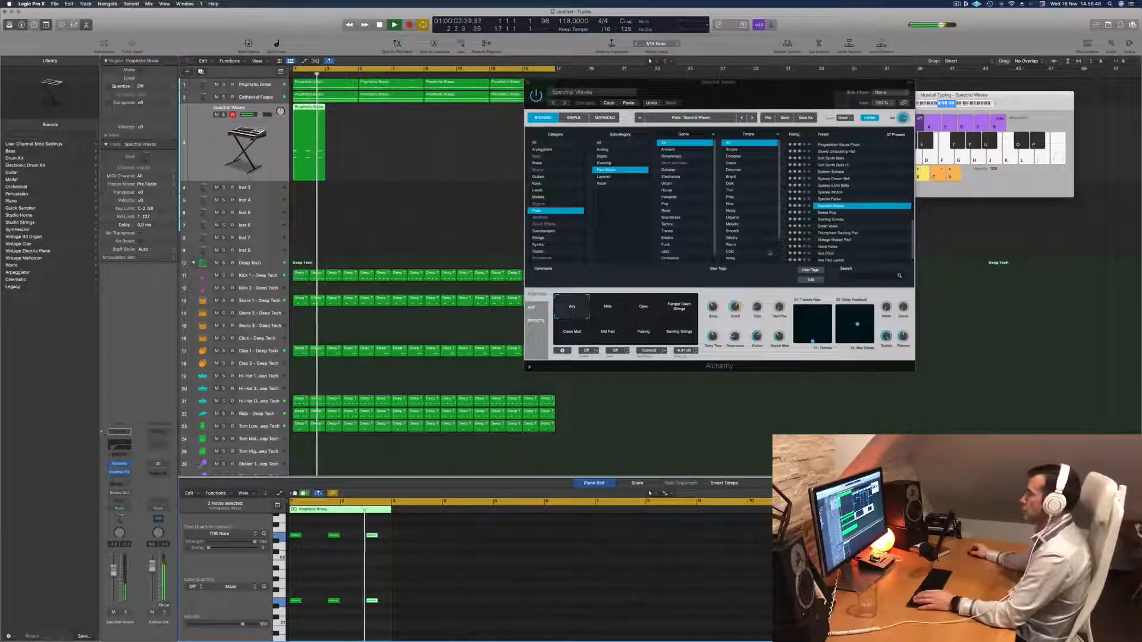
Adjust Alchemy's Cutoff and low-cut the Spectral Waves track at 127 Hz, 12 dB/Oct, with Channel EQ, closing the EQ when done.
{"action": "left_click_drag", "start_coordinate": [737, 309], "coordinate": [735, 317]}
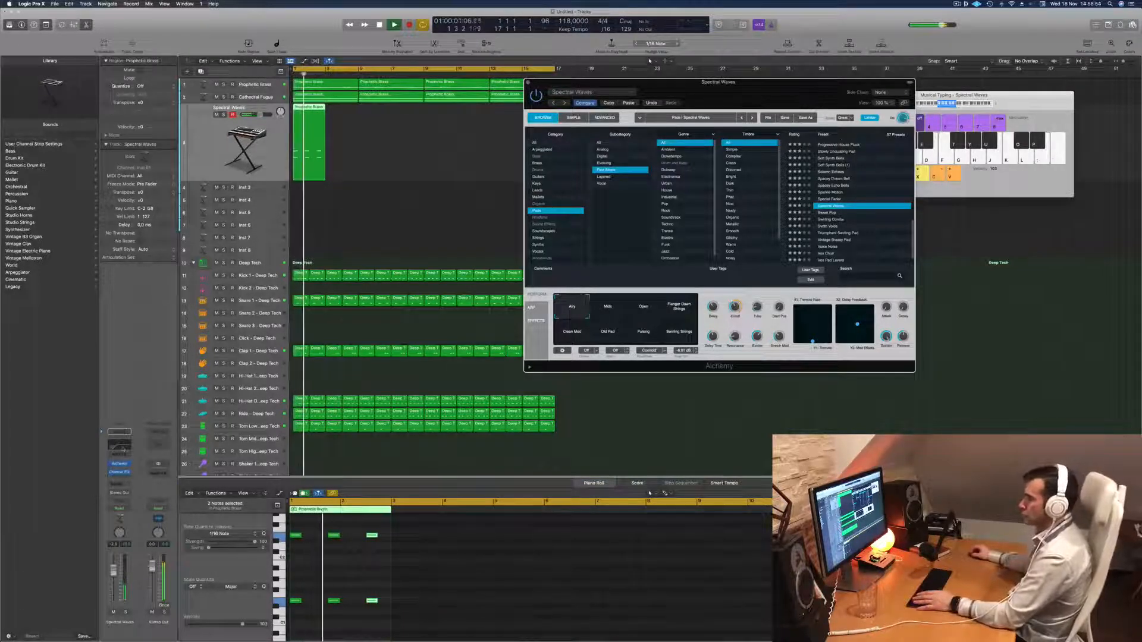
{"action": "left_click", "coordinate": [122, 449]}
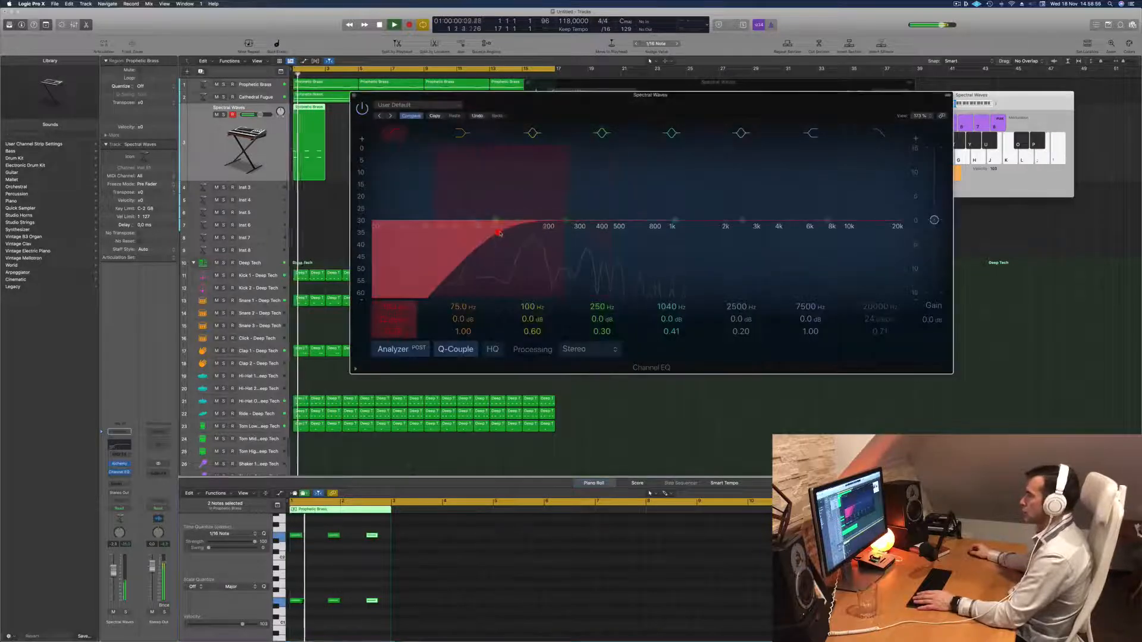
{"action": "left_click", "coordinate": [503, 232]}
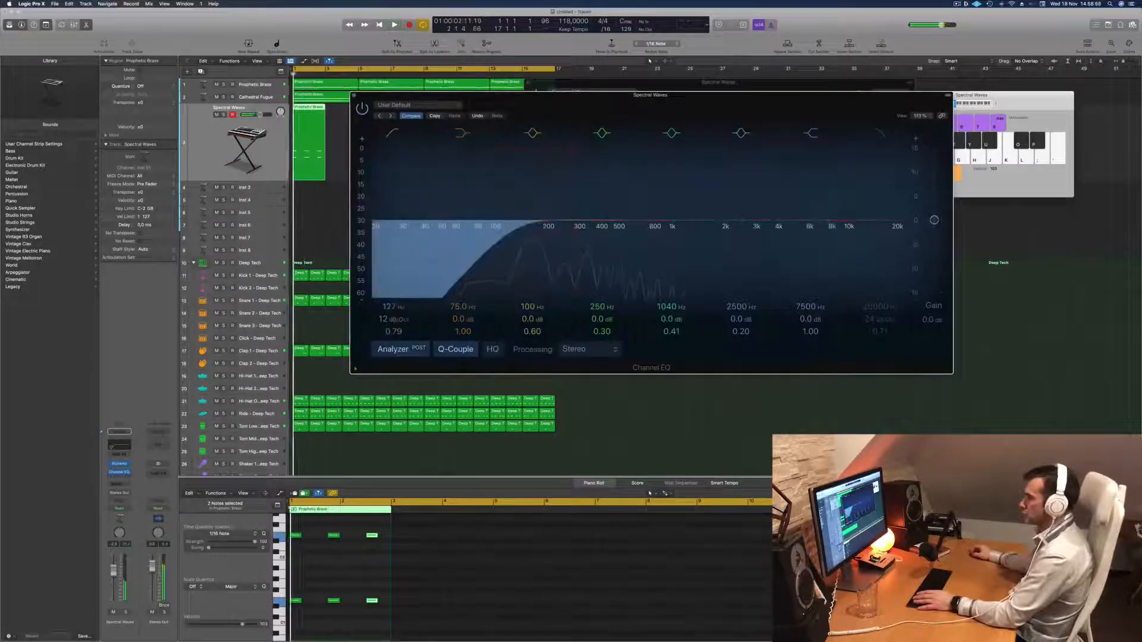
{"action": "left_click", "coordinate": [325, 605]}
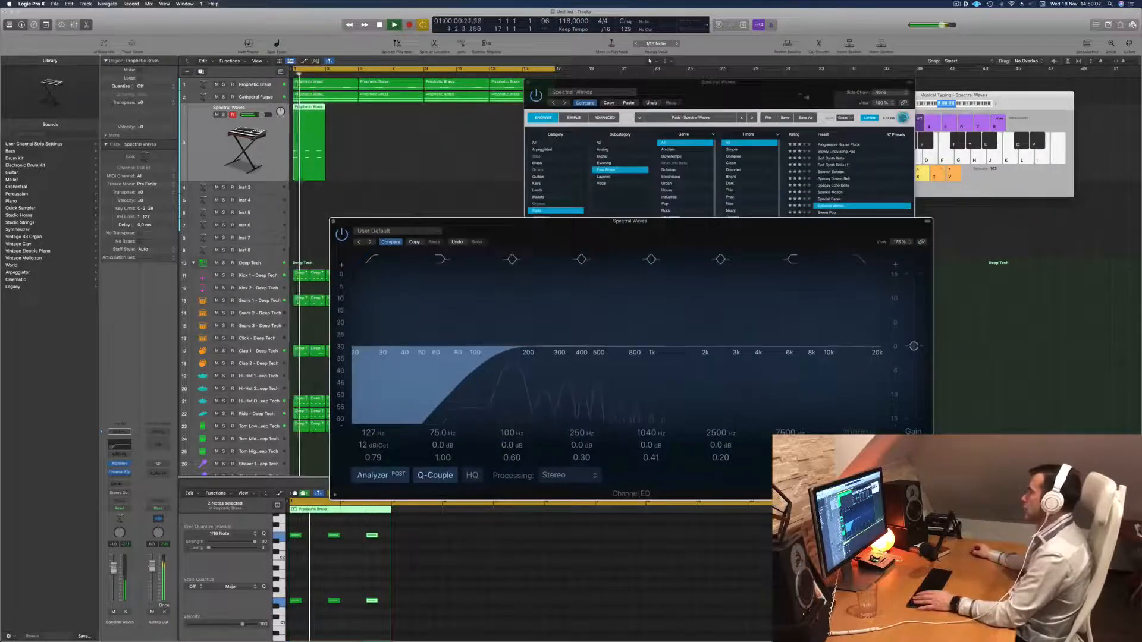
{"action": "left_click_drag", "start_coordinate": [791, 94], "coordinate": [810, 85]}
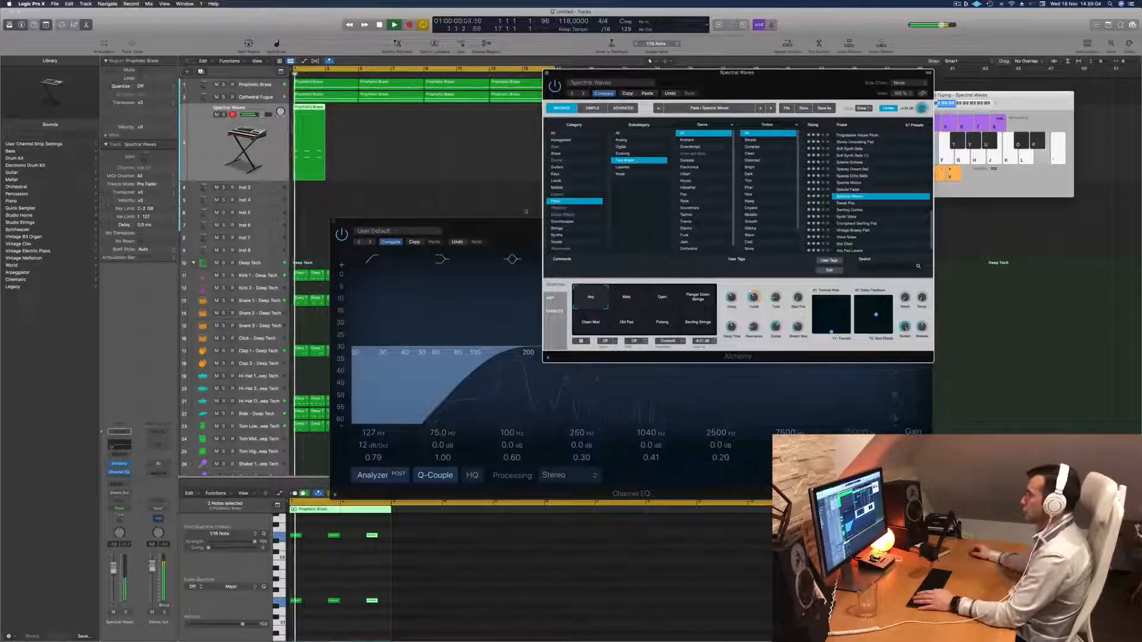
{"action": "left_click", "coordinate": [450, 346]}
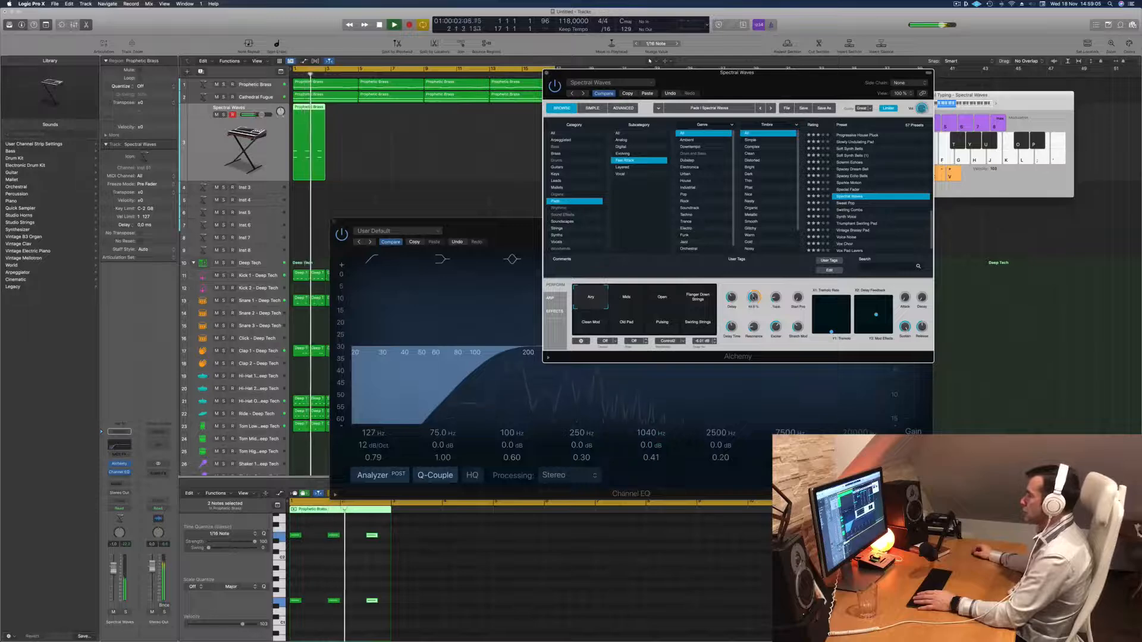
{"action": "left_click_drag", "start_coordinate": [511, 234], "coordinate": [564, 236]}
{"action": "left_click", "coordinate": [386, 224]}
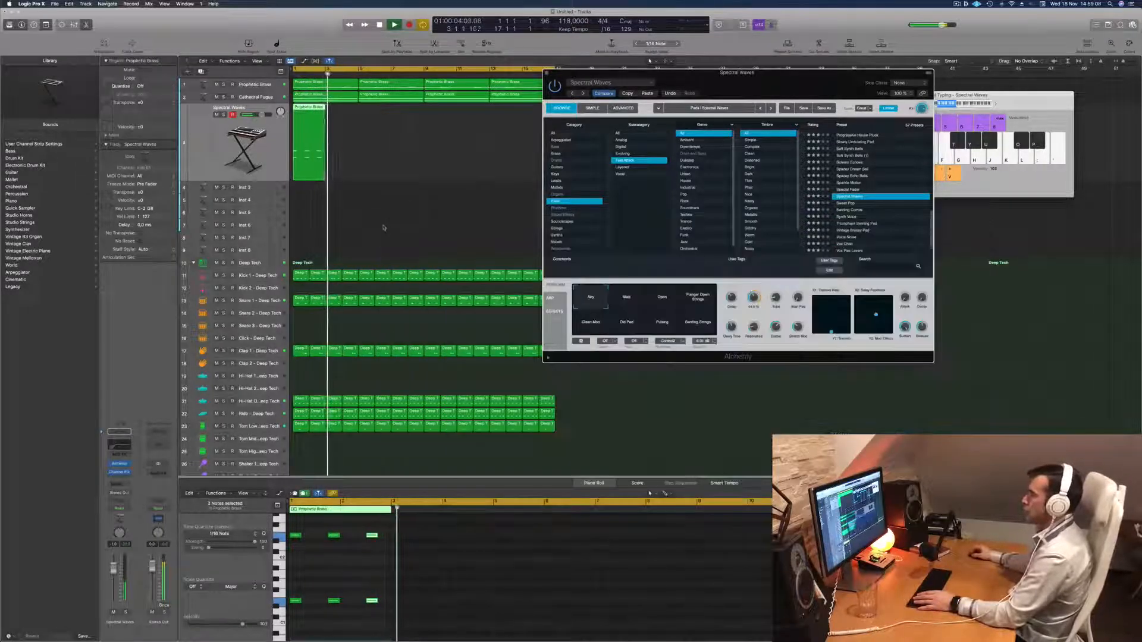
Copy the two-bar Spectral Waves region to bars 3 and 4.
{"action": "left_click_drag", "start_coordinate": [308, 118], "coordinate": [340, 119]}
{"action": "scroll", "coordinate": [410, 149], "scroll_direction": "left", "scroll_amount": 2}
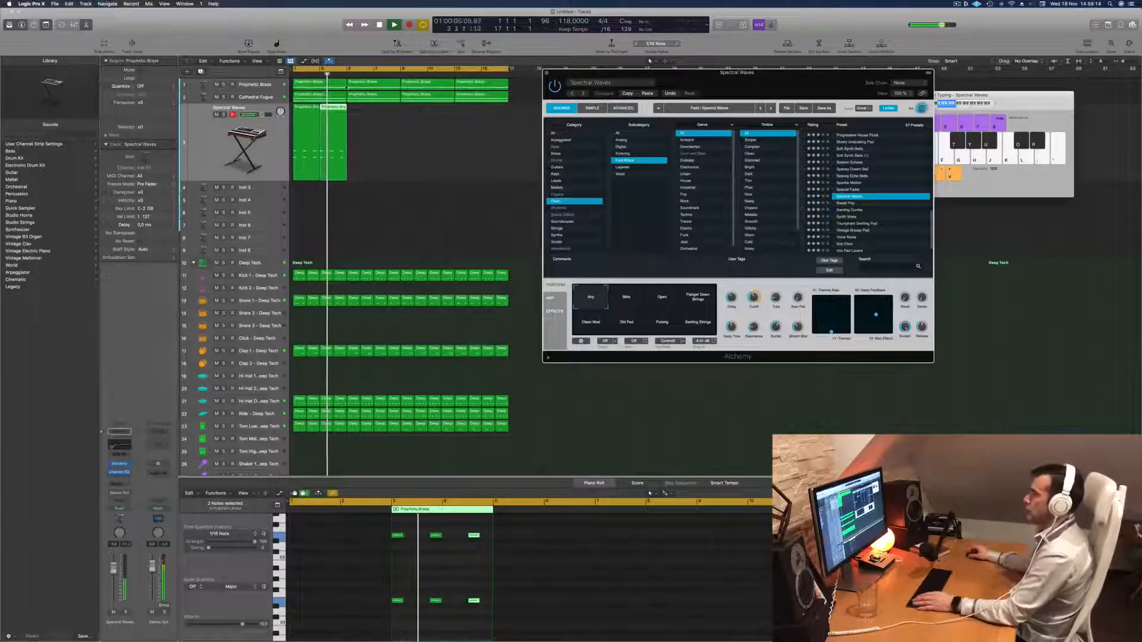
Add a Channel EQ to the Prophetic Brass track with a 202 Hz, 18 dB/Oct high cut, and raise the track volume slightly.
{"action": "left_click", "coordinate": [257, 84]}
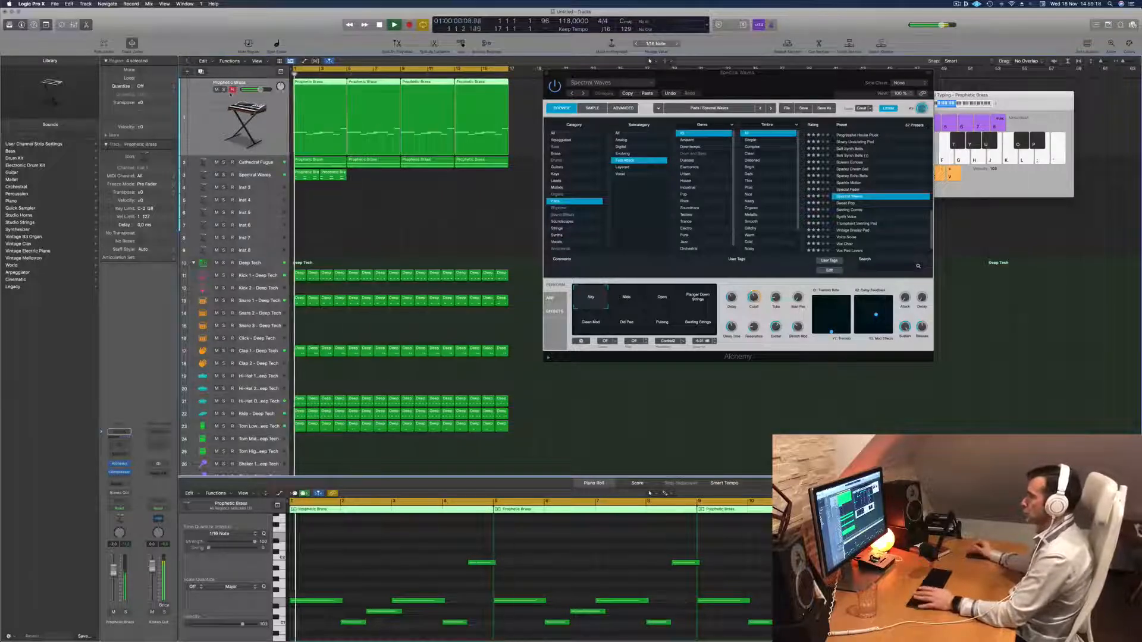
{"action": "left_click_drag", "start_coordinate": [756, 86], "coordinate": [788, 86]}
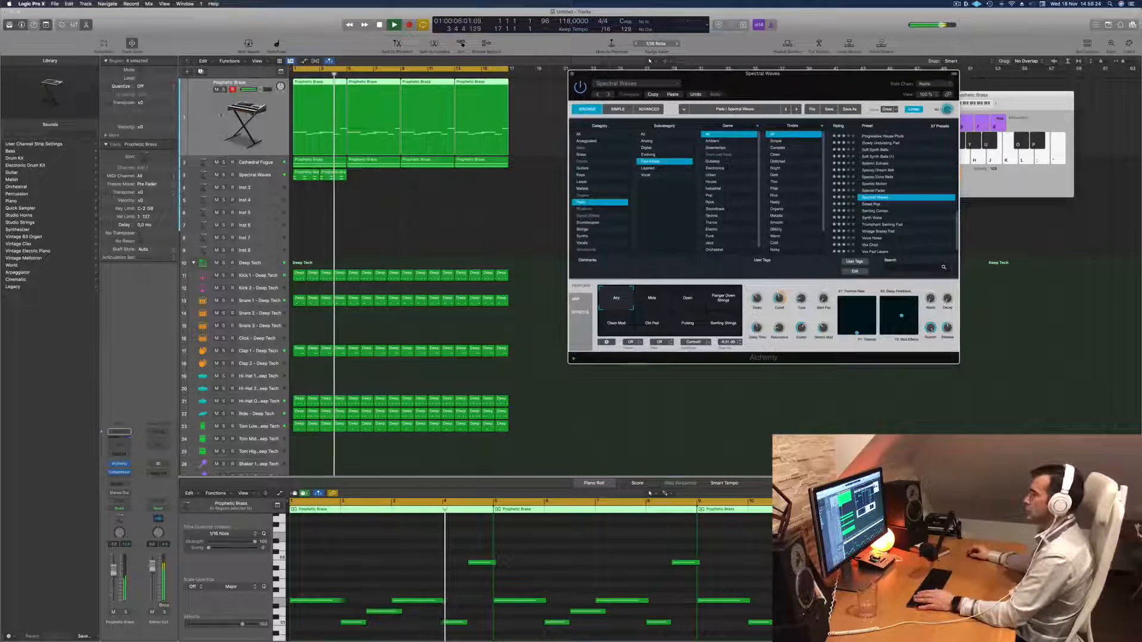
{"action": "left_click", "coordinate": [118, 434]}
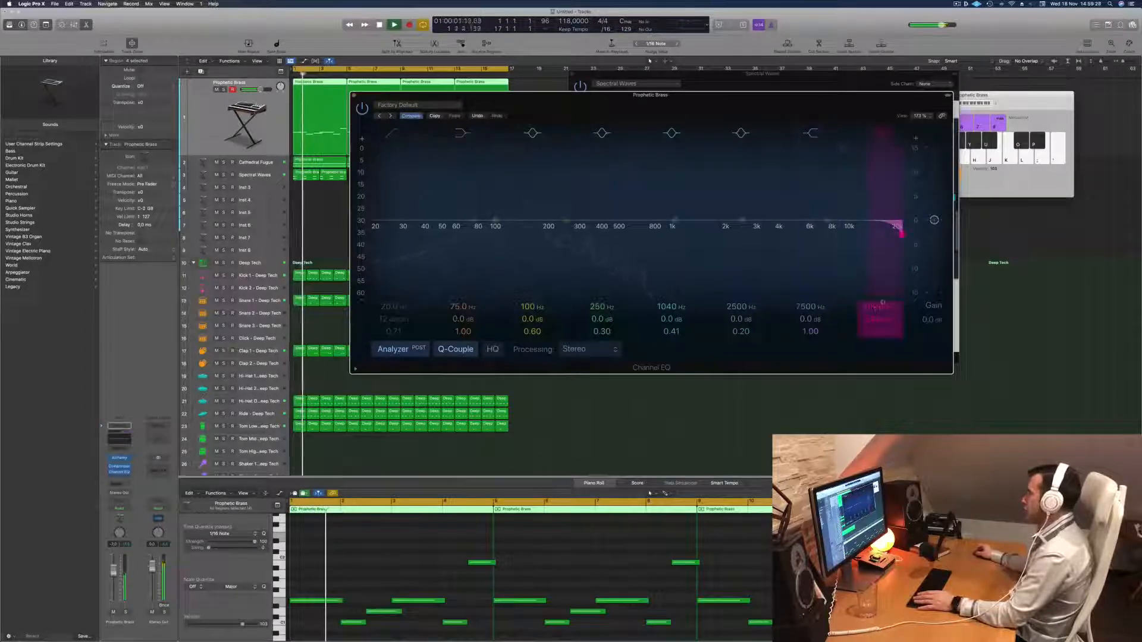
{"action": "left_click_drag", "start_coordinate": [901, 233], "coordinate": [548, 234]}
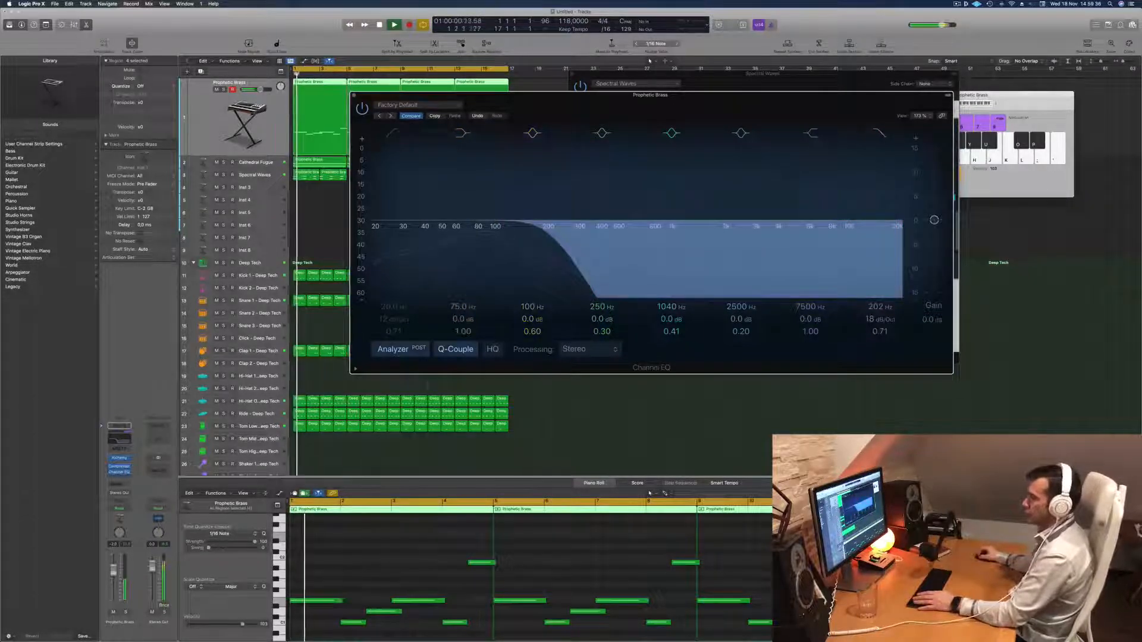
{"action": "left_click_drag", "start_coordinate": [113, 572], "coordinate": [113, 568]}
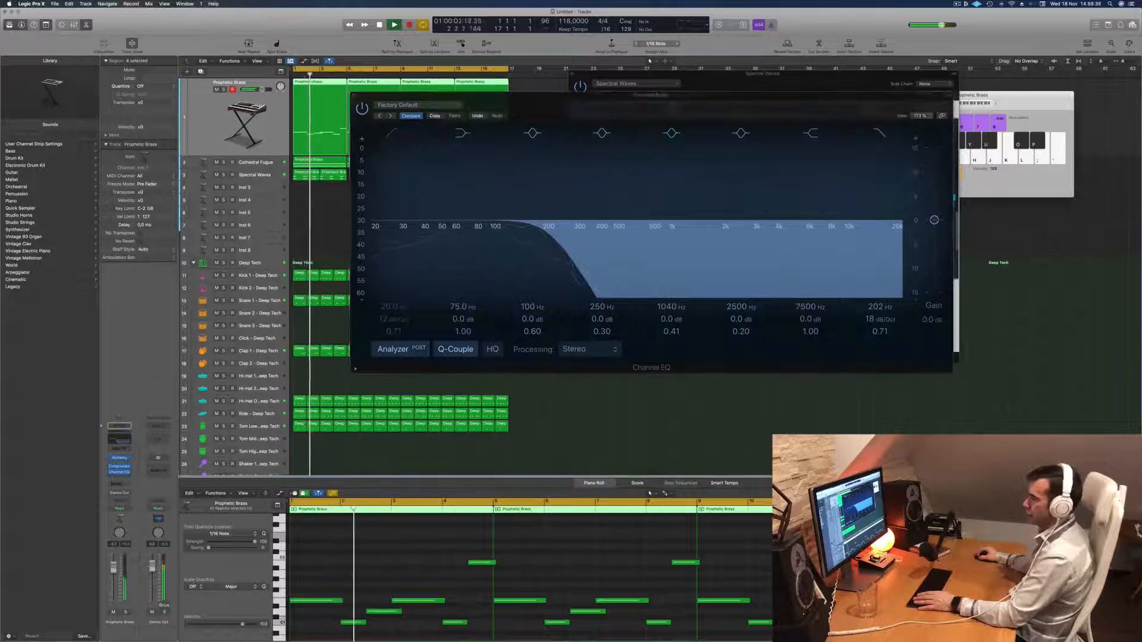
{"action": "left_click", "coordinate": [354, 96]}
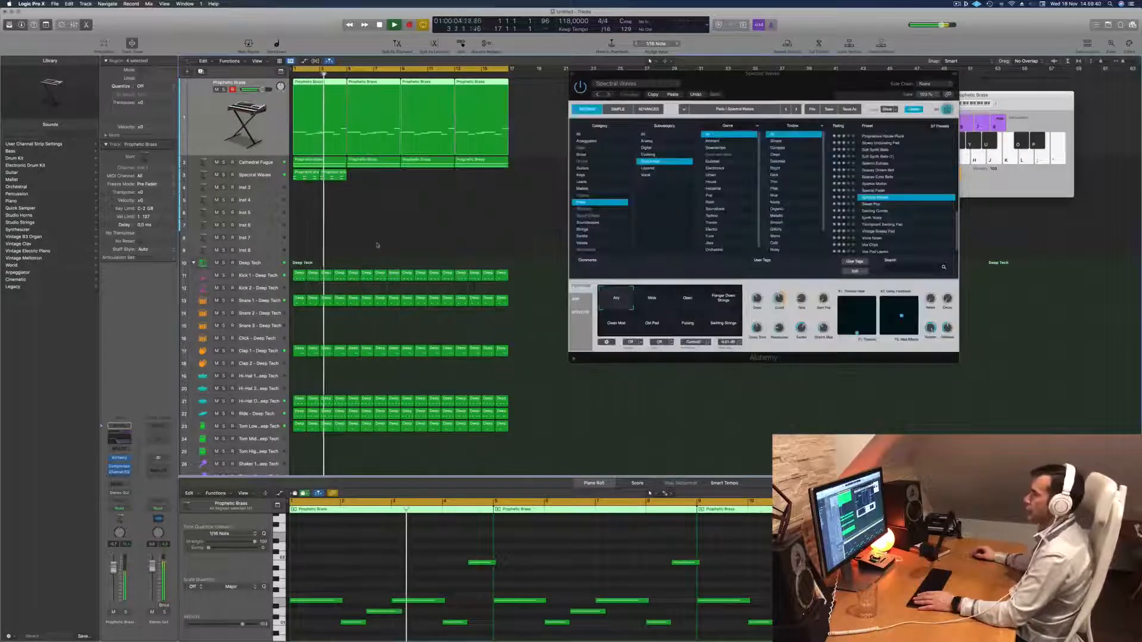
Delete the third octave stab from the first Spectral Waves region during playback.
{"action": "key", "text": "Return"}
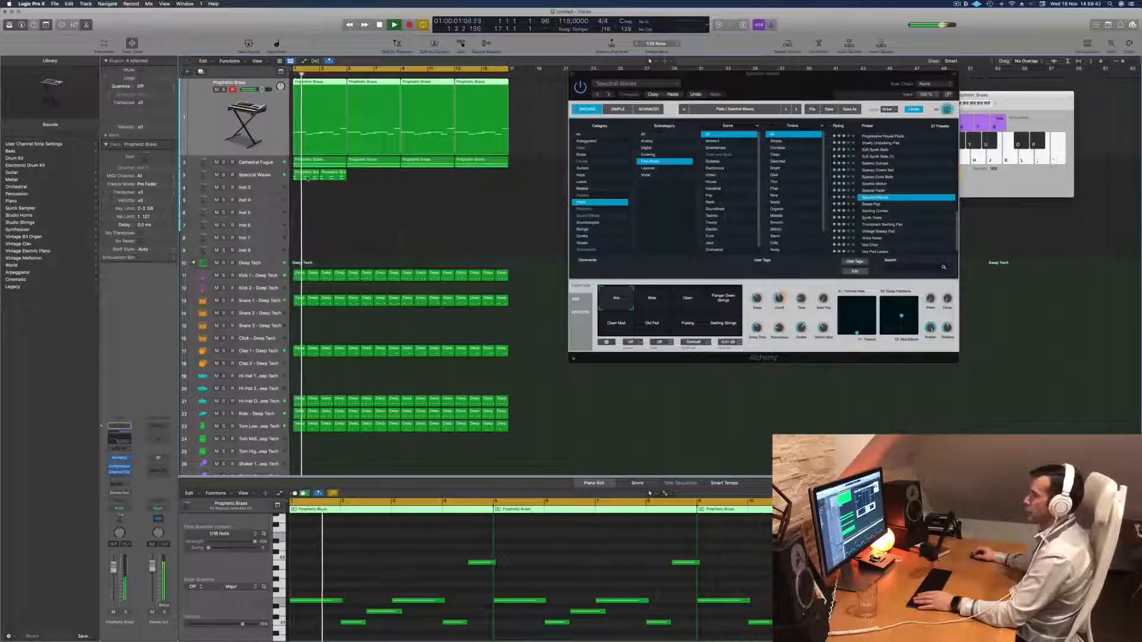
{"action": "left_click", "coordinate": [307, 174]}
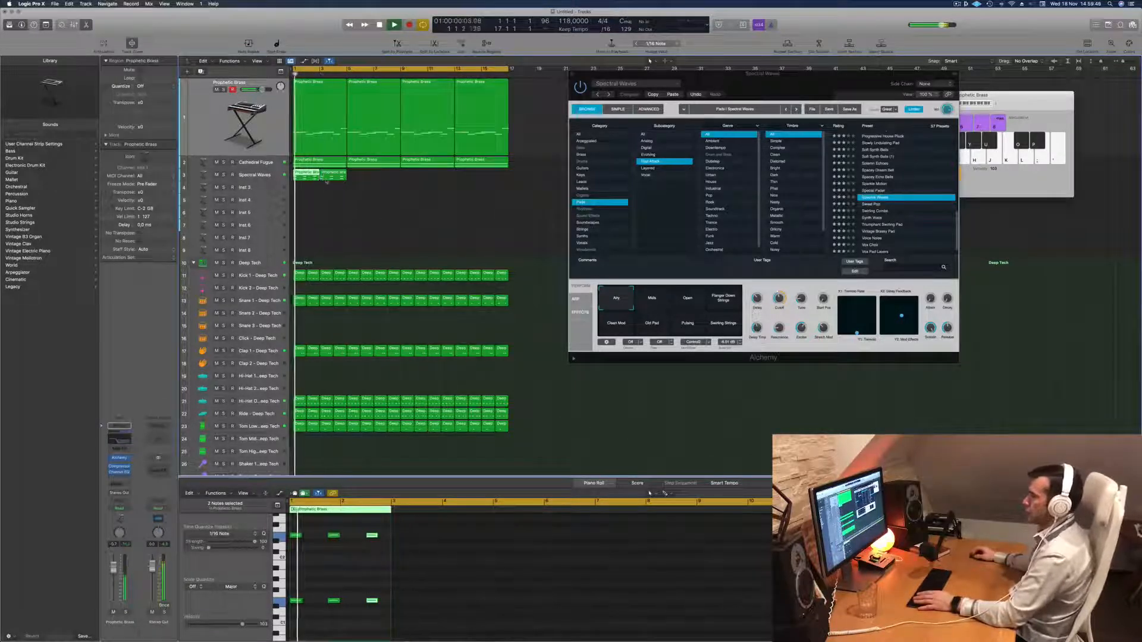
{"action": "key", "text": "Delete"}
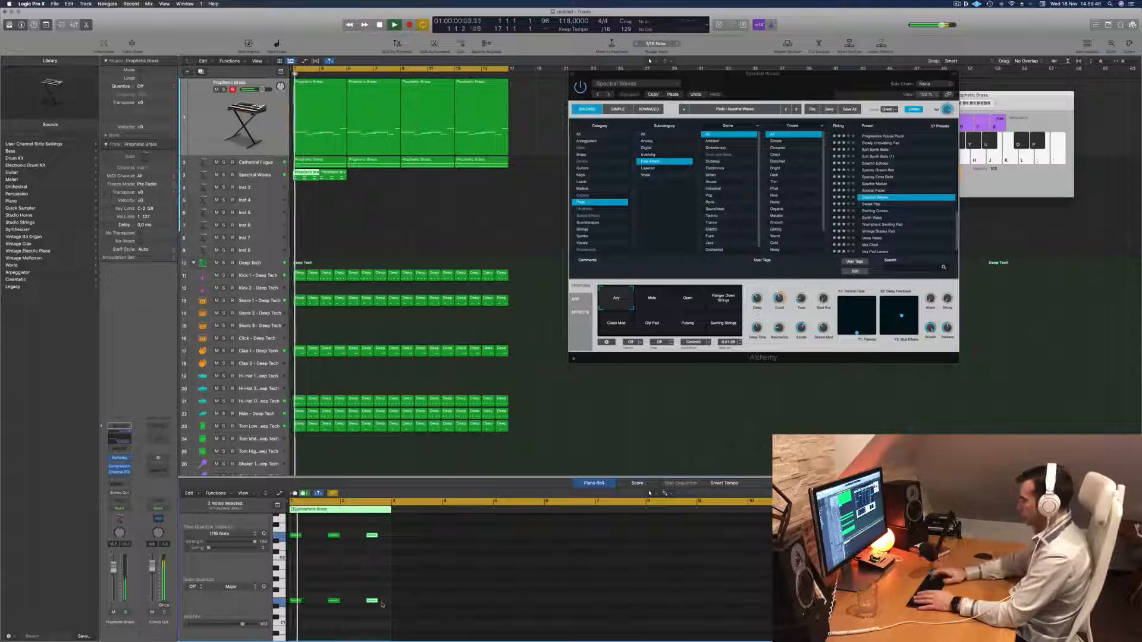
Replace the outdated copy at bar 3 with duplicates of the edited two-bar Spectral Waves region, filling all 16 bars.
{"action": "left_click", "coordinate": [337, 177]}
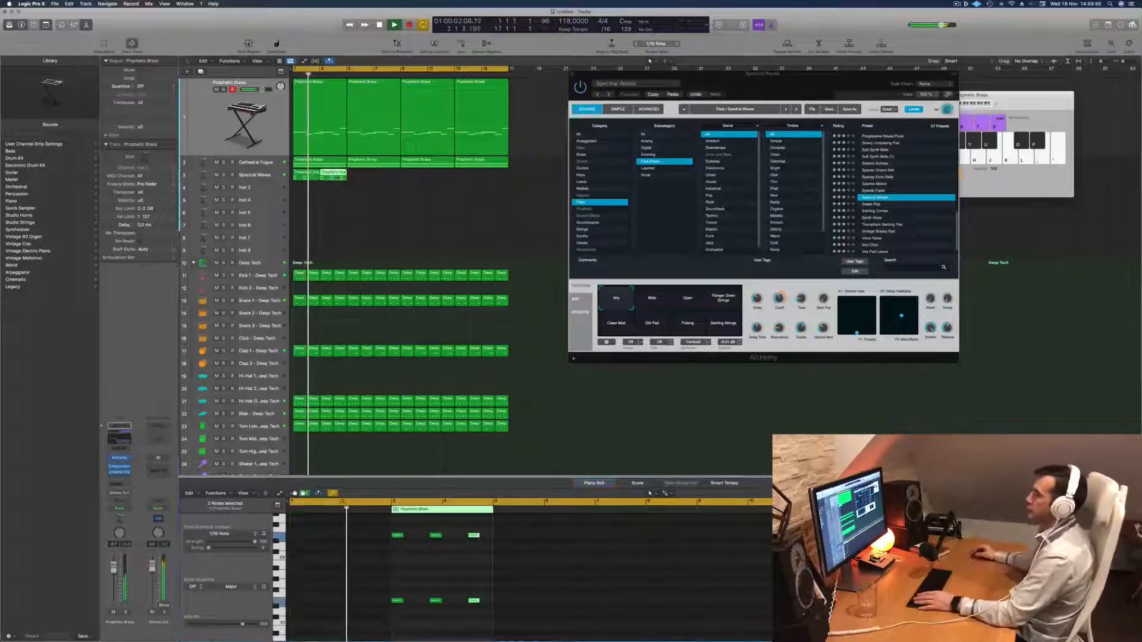
{"action": "key", "text": "Delete"}
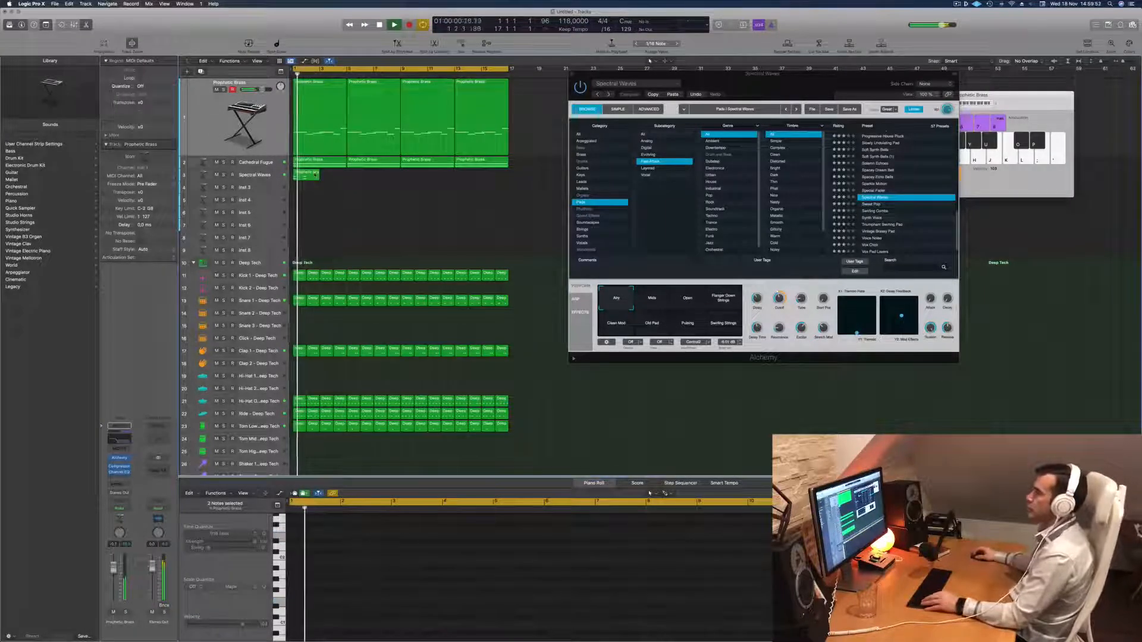
{"action": "left_click", "coordinate": [309, 176]}
{"action": "left_click_drag", "start_coordinate": [309, 176], "coordinate": [414, 182]}
Audition the Spectral Waves performance variations, including Open, Clean Mod, Old Pad and Pulsing, against the arrangement, and return to the first one.
{"action": "left_click_drag", "start_coordinate": [772, 87], "coordinate": [762, 90]}
{"action": "left_click", "coordinate": [648, 298]}
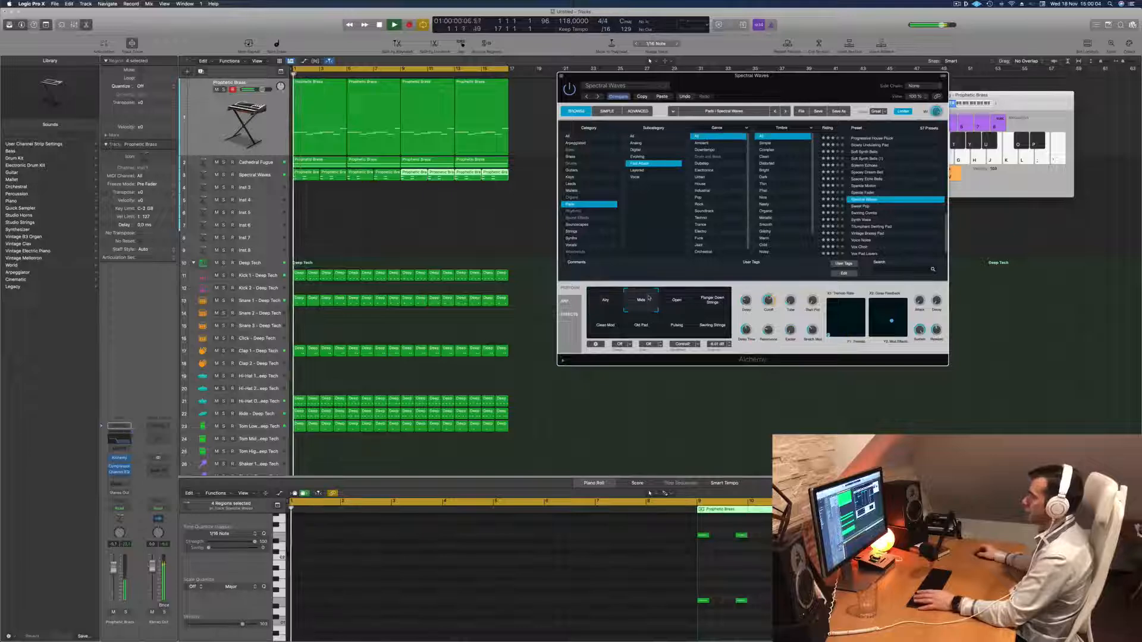
{"action": "left_click", "coordinate": [684, 302]}
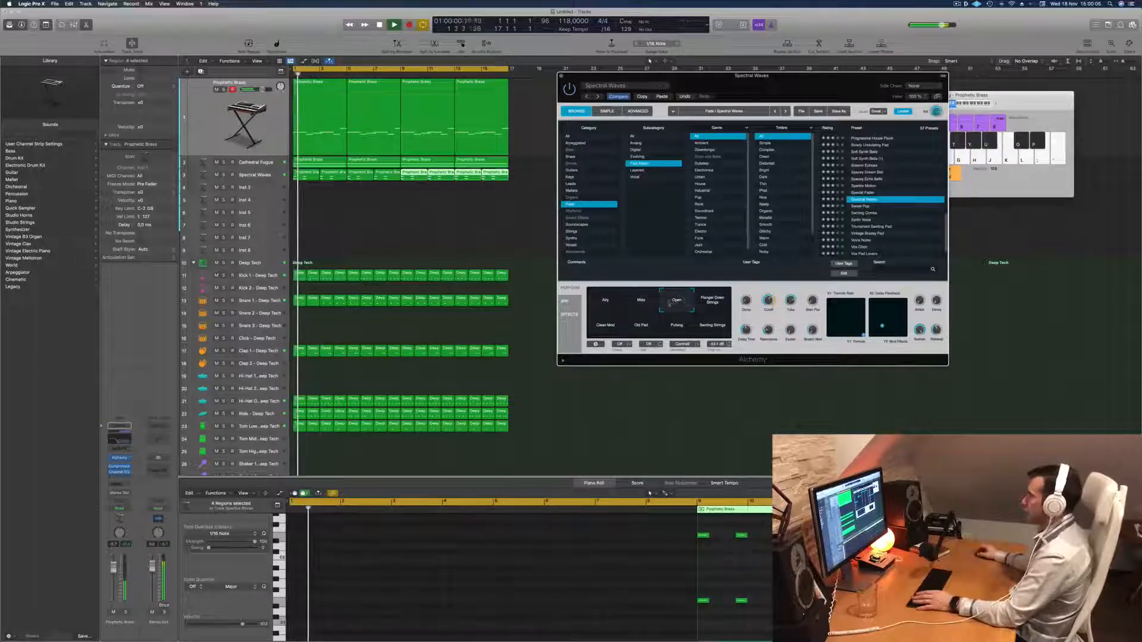
{"action": "left_click", "coordinate": [716, 307]}
{"action": "key", "text": "space"}
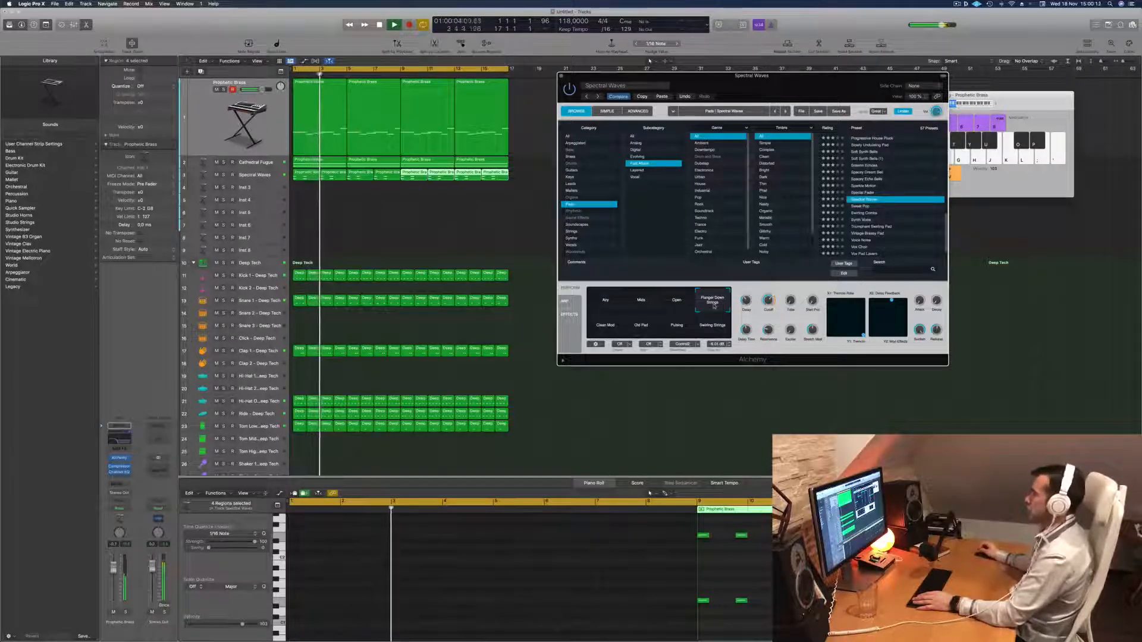
{"action": "key", "text": "Return"}
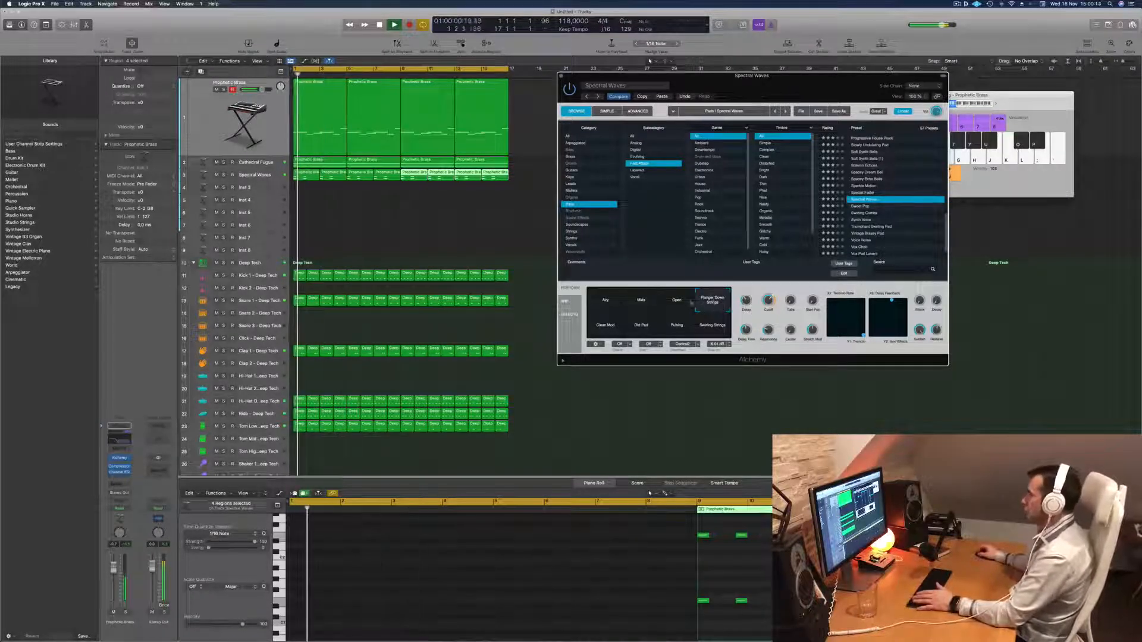
{"action": "left_click", "coordinate": [607, 327]}
{"action": "left_click", "coordinate": [634, 328]}
{"action": "key", "text": "Return"}
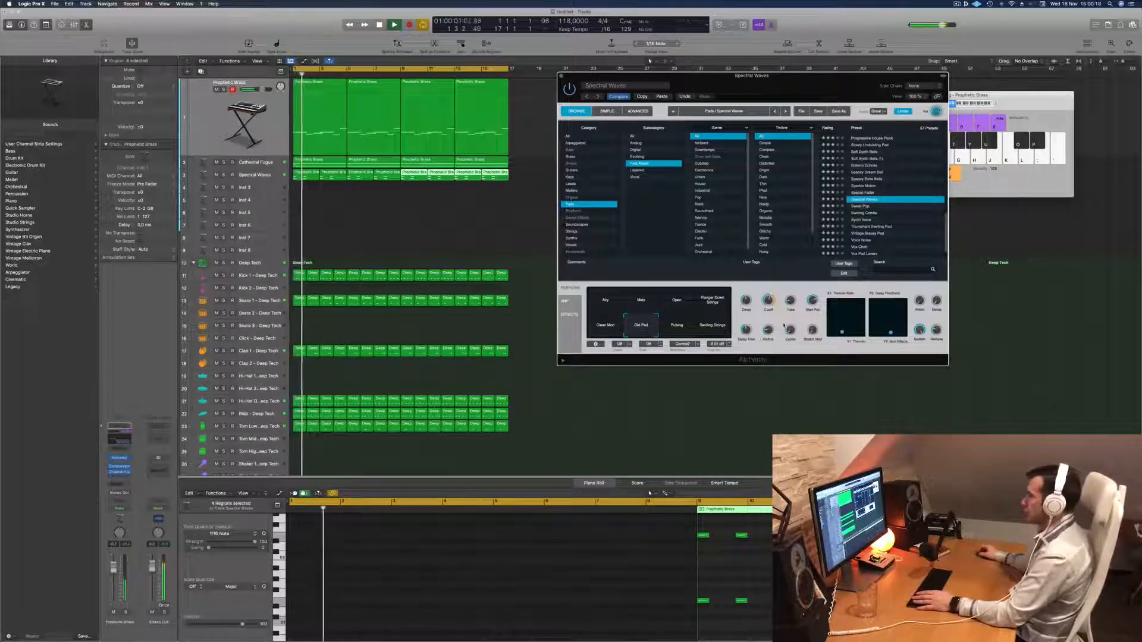
{"action": "left_click", "coordinate": [676, 329]}
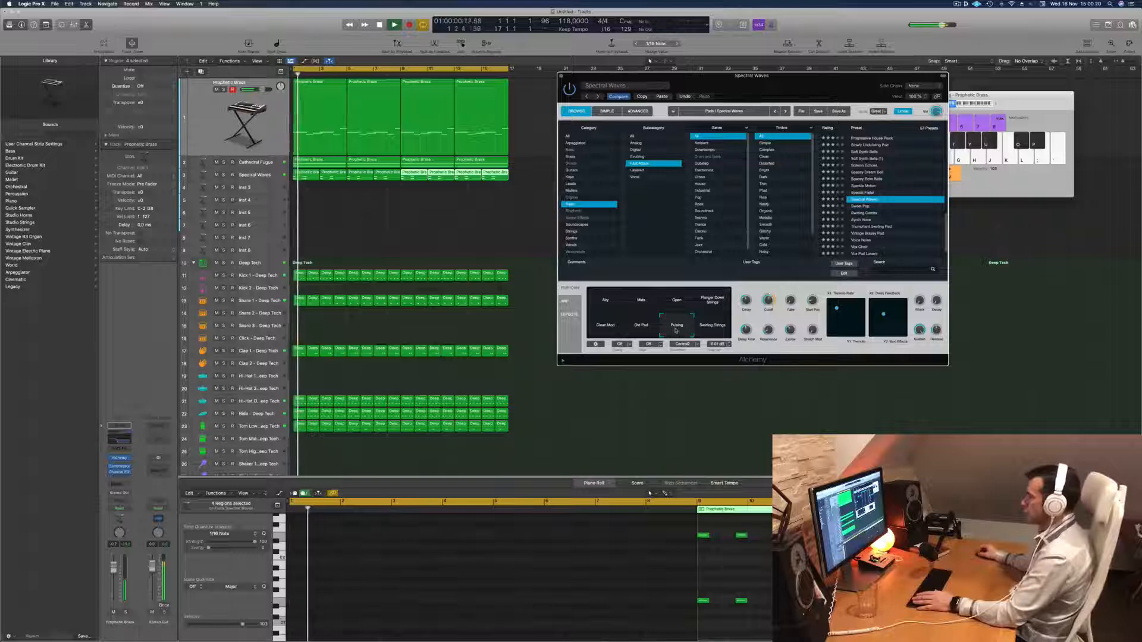
{"action": "left_click", "coordinate": [721, 322]}
{"action": "key", "text": "Return"}
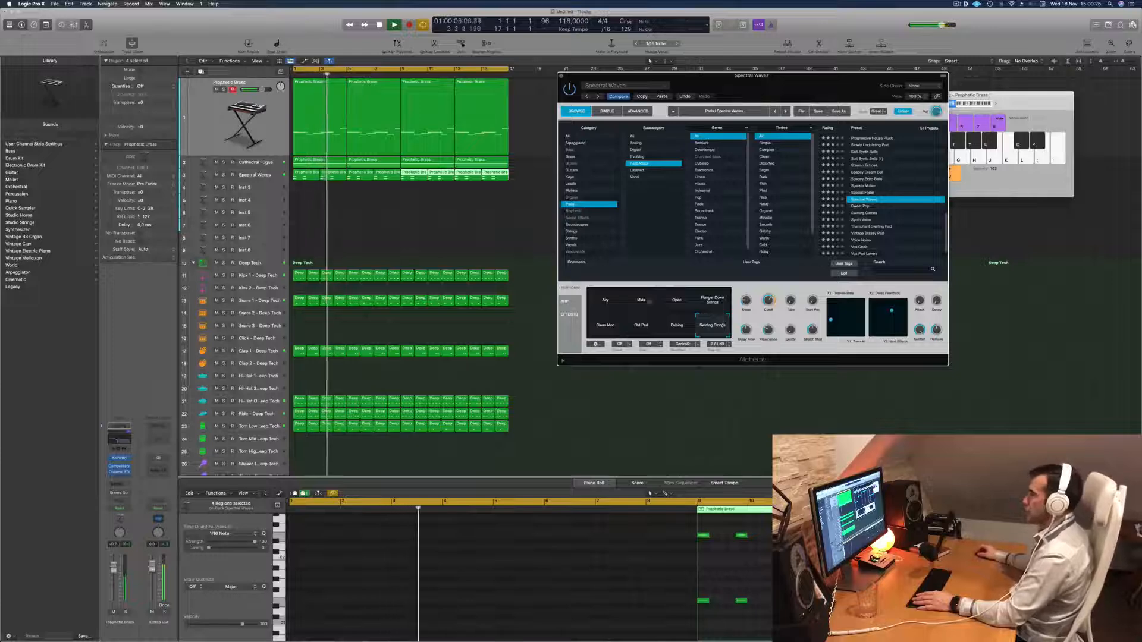
{"action": "left_click", "coordinate": [606, 306]}
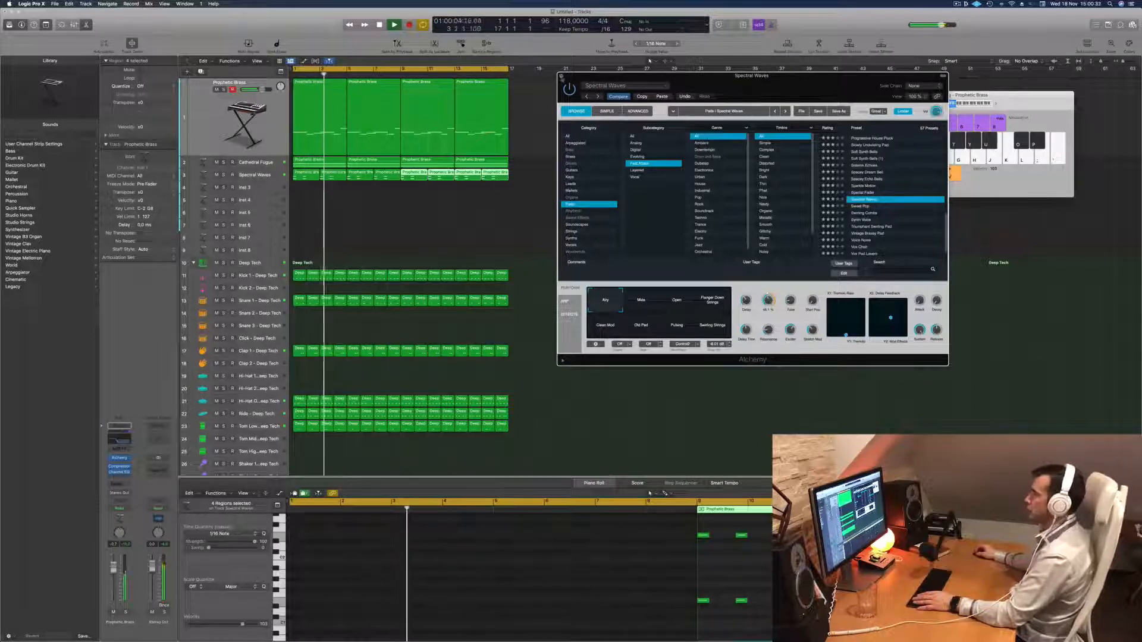
Close Alchemy, replay the arrangement with the Spectral Waves track selected, and select the empty Inst 3 track.
{"action": "key", "text": "super+w"}
{"action": "left_click", "coordinate": [273, 177]}
{"action": "key", "text": "Return"}
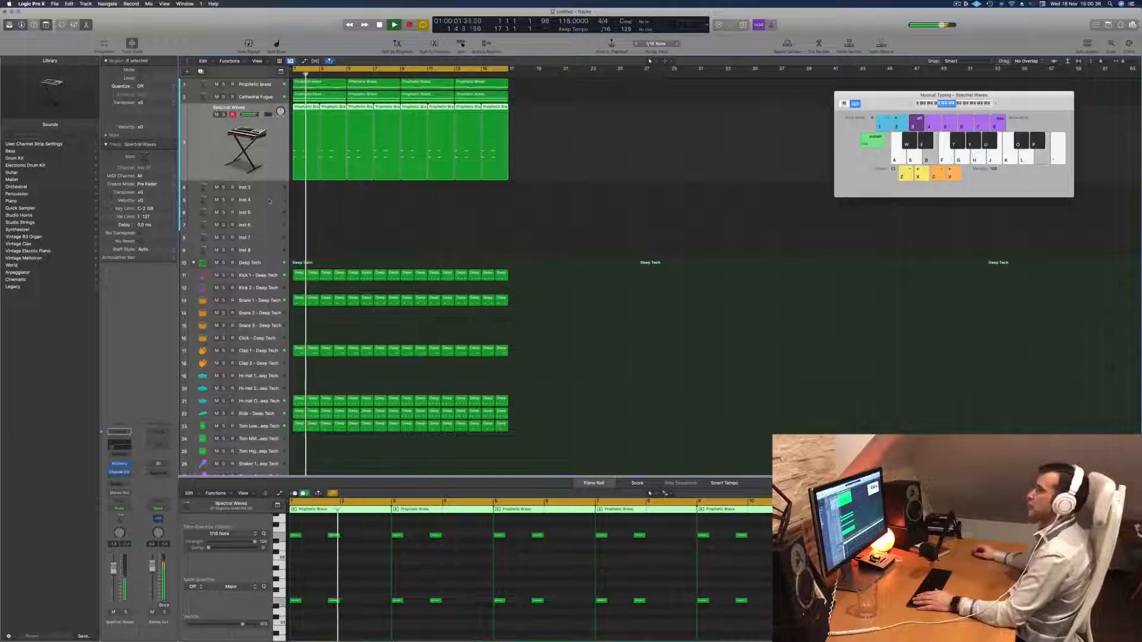
{"action": "left_click", "coordinate": [263, 187]}
{"action": "key", "text": "Return"}
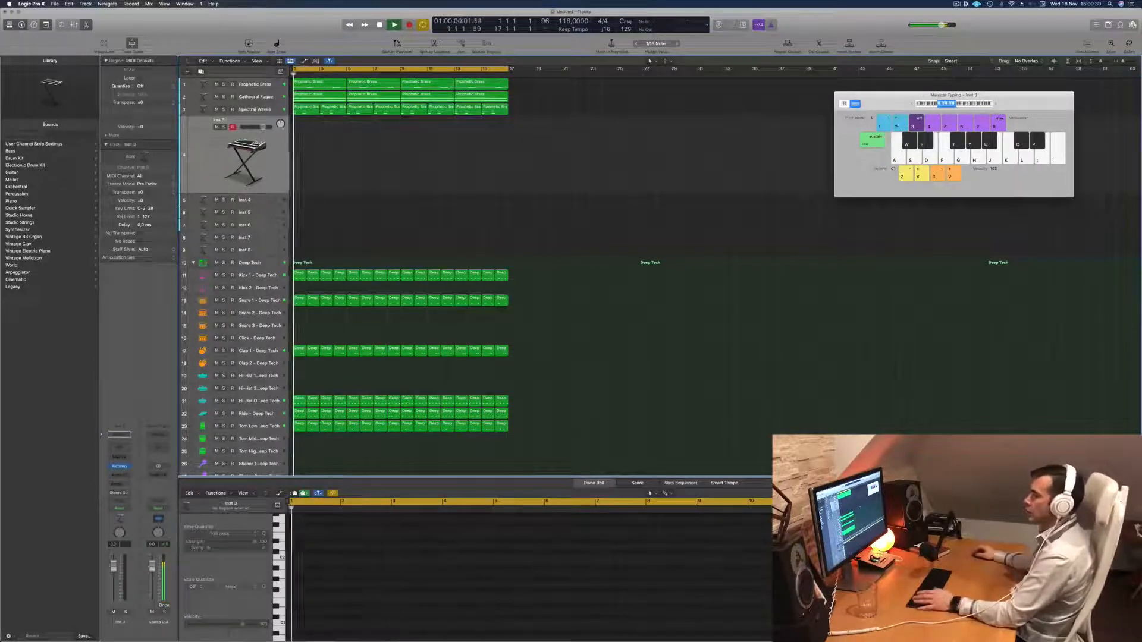
Open Alchemy on the Inst 3 track, filter its presets to Vocals, and load Blue Through the Porthole.
{"action": "left_click", "coordinate": [119, 467]}
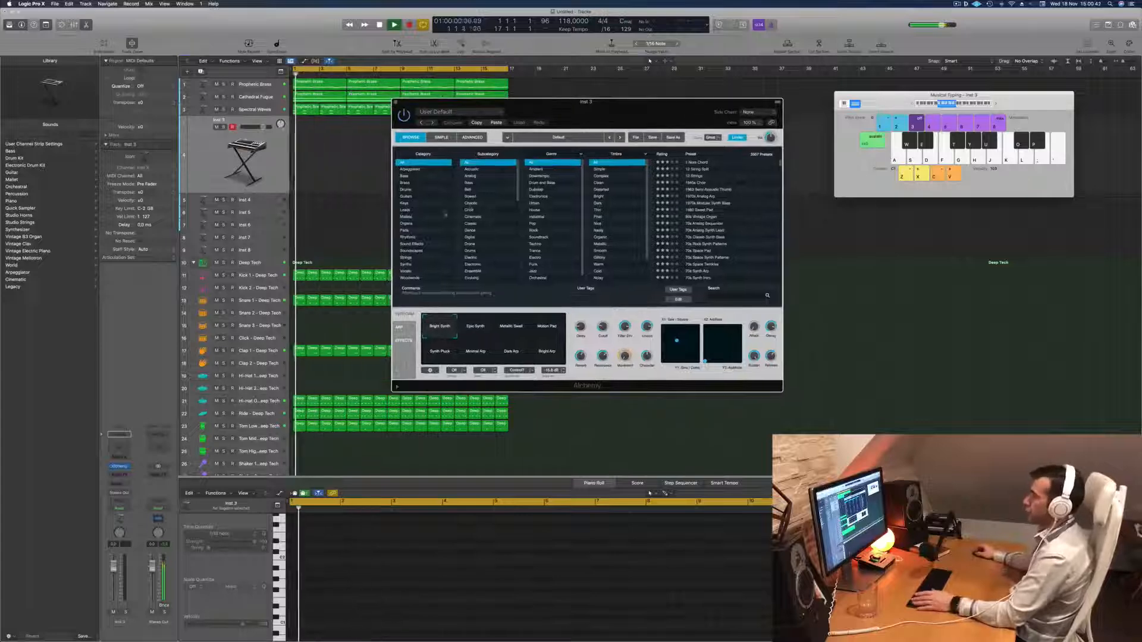
{"action": "left_click", "coordinate": [410, 271]}
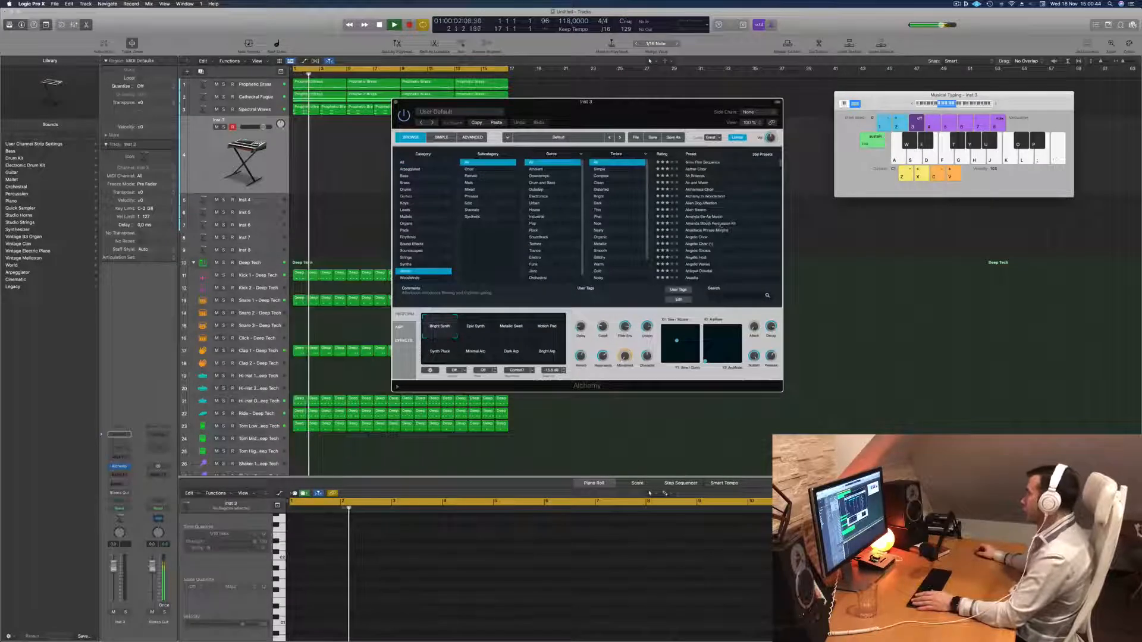
{"action": "scroll", "coordinate": [718, 228], "scroll_direction": "down", "scroll_amount": 10}
{"action": "scroll", "coordinate": [721, 228], "scroll_direction": "up", "scroll_amount": 5}
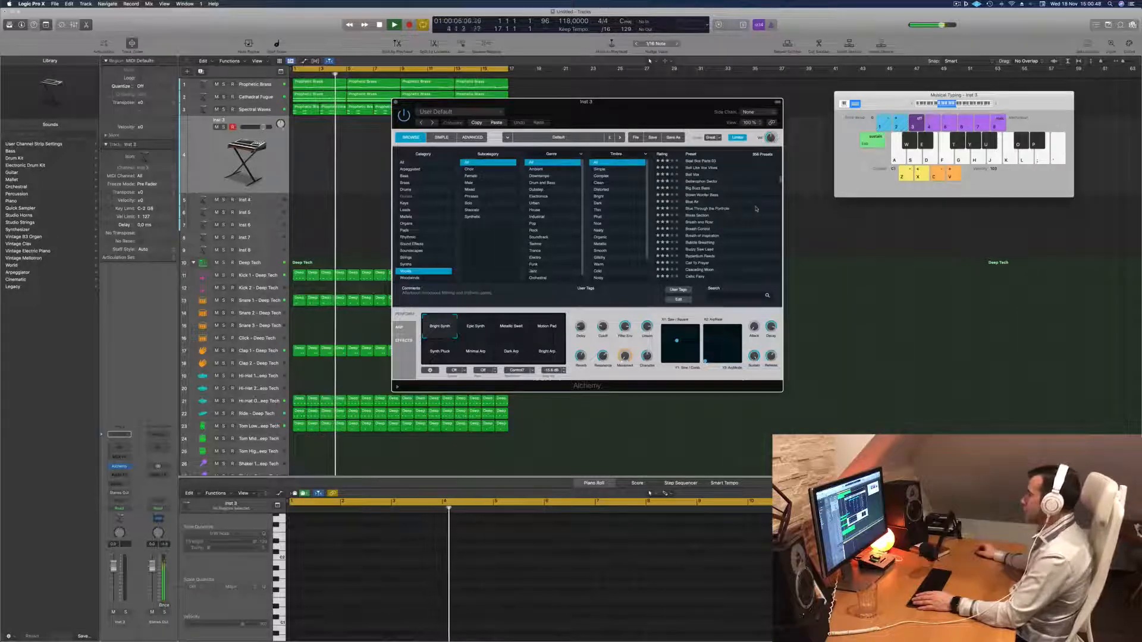
{"action": "left_click", "coordinate": [717, 209]}
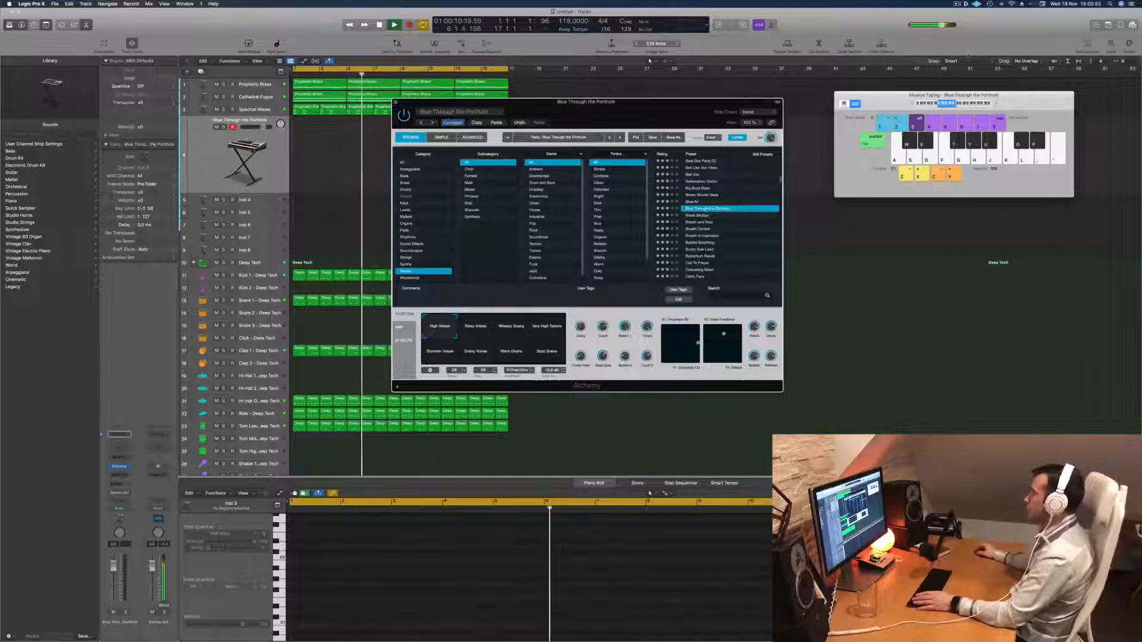
Audition Blue Through the Porthole over the running arrangement by playing stepwise notes in Musical Typing.
{"action": "left_click_drag", "start_coordinate": [900, 98], "coordinate": [880, 104]}
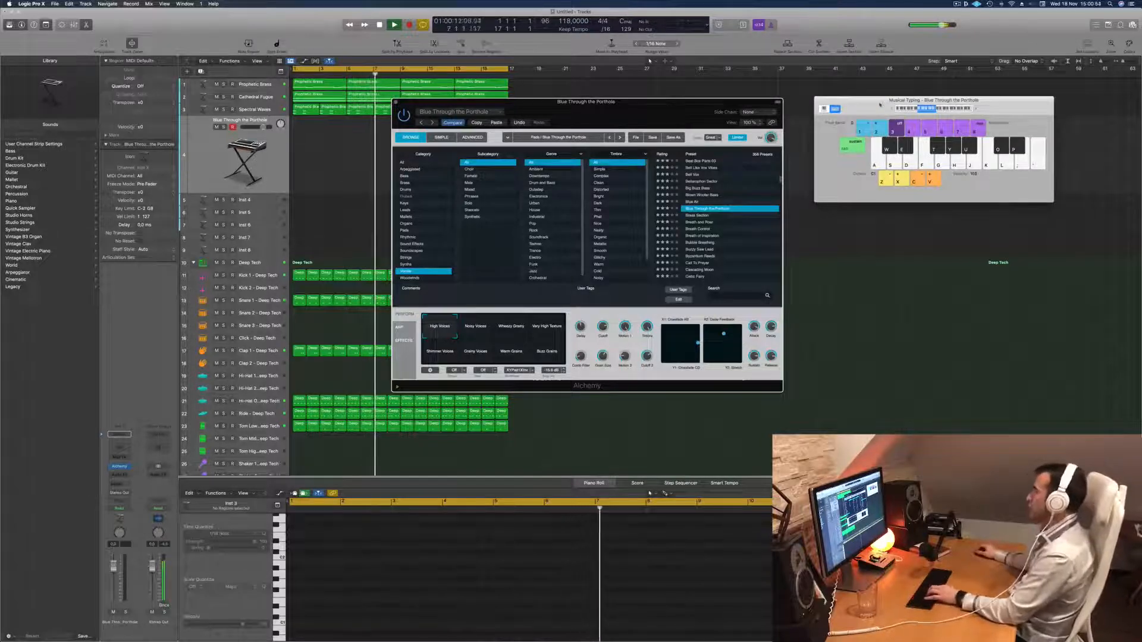
{"action": "key", "text": "f"}
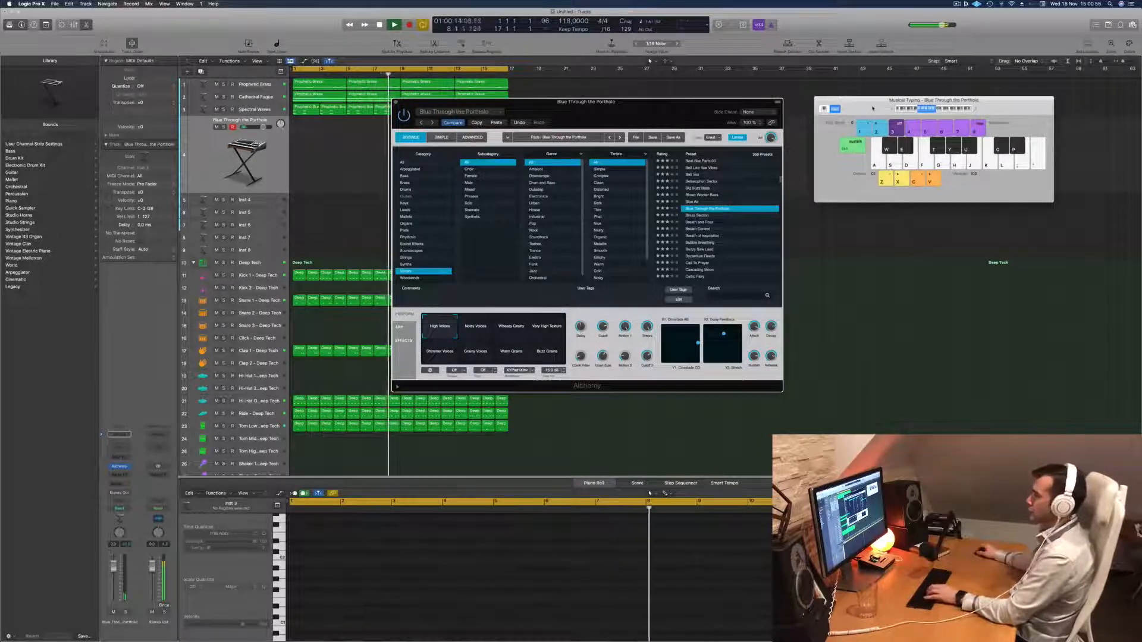
{"action": "key", "text": "j"}
{"action": "key", "text": "k"}
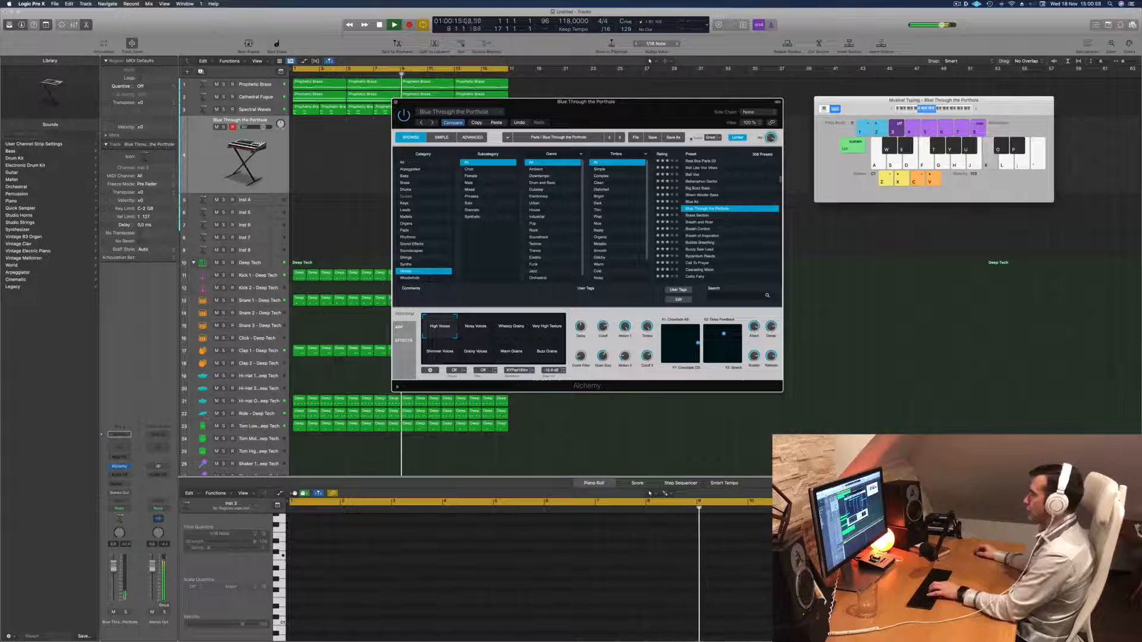
{"action": "key", "text": "j"}
{"action": "key", "text": "h"}
{"action": "key", "text": "g"}
{"action": "key", "text": "f"}
{"action": "key", "text": "g"}
Try the second Blue Through the Porthole performance variation, Noisy Voices, with a few played notes.
{"action": "left_click", "coordinate": [471, 328]}
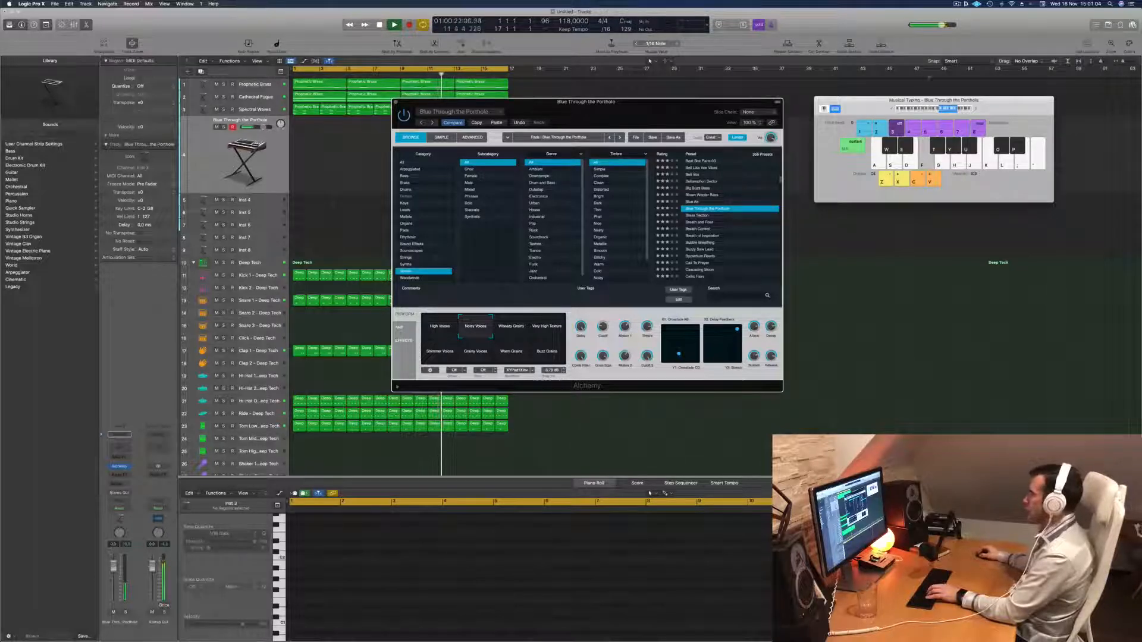
{"action": "key", "text": "f"}
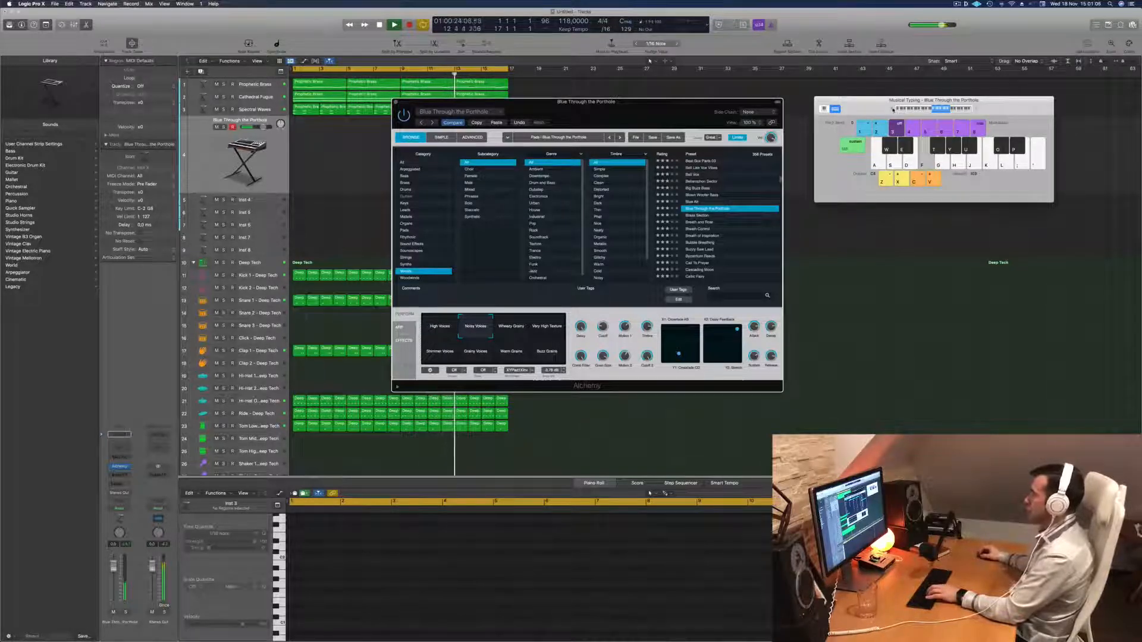
{"action": "key", "text": "g"}
{"action": "key", "text": "h"}
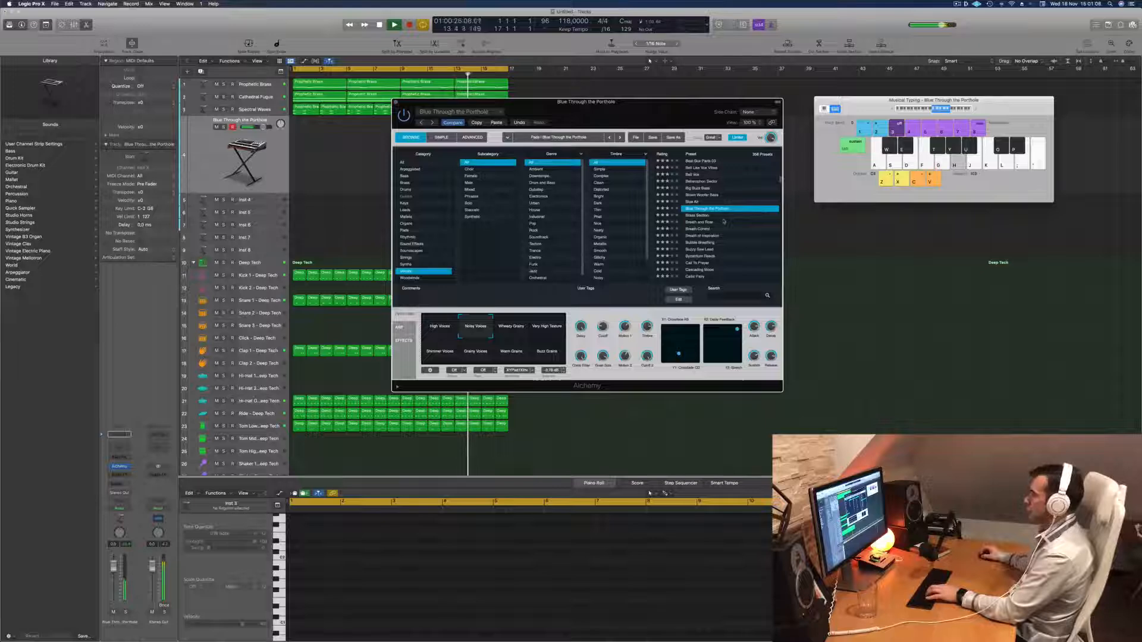
Audition the vocal presets Bell Like Vox Vibes, Cascading Moon, Celtic Fairy, Chantress and Choir Girls against the arrangement.
{"action": "scroll", "coordinate": [725, 221], "scroll_direction": "up", "scroll_amount": 1}
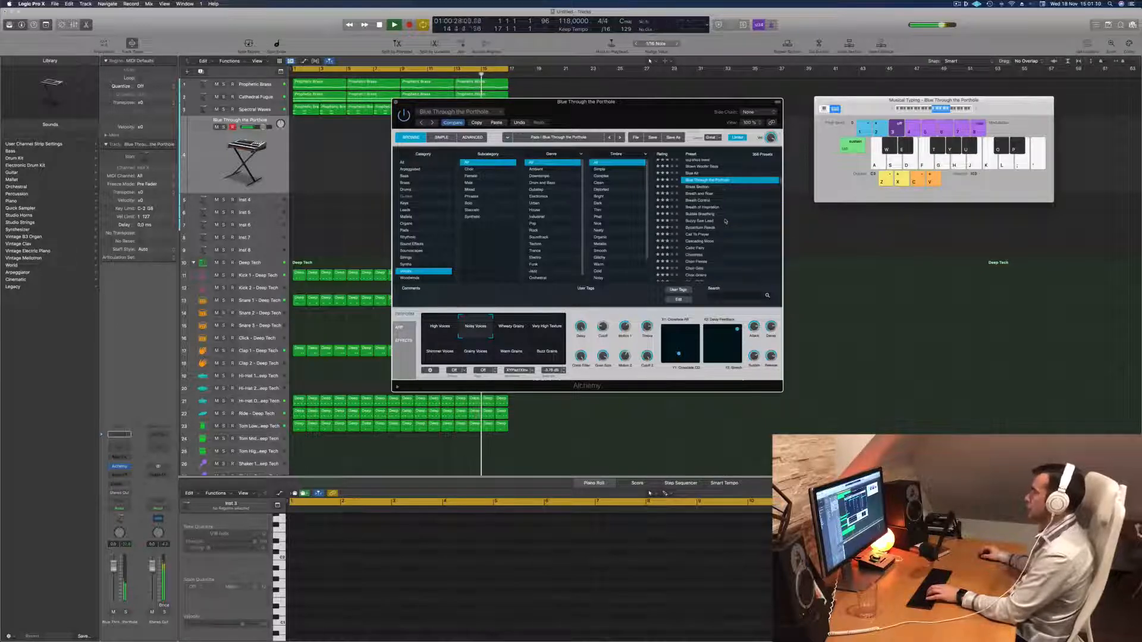
{"action": "left_click", "coordinate": [703, 173]}
{"action": "key", "text": "f"}
{"action": "scroll", "coordinate": [737, 232], "scroll_direction": "down", "scroll_amount": 5}
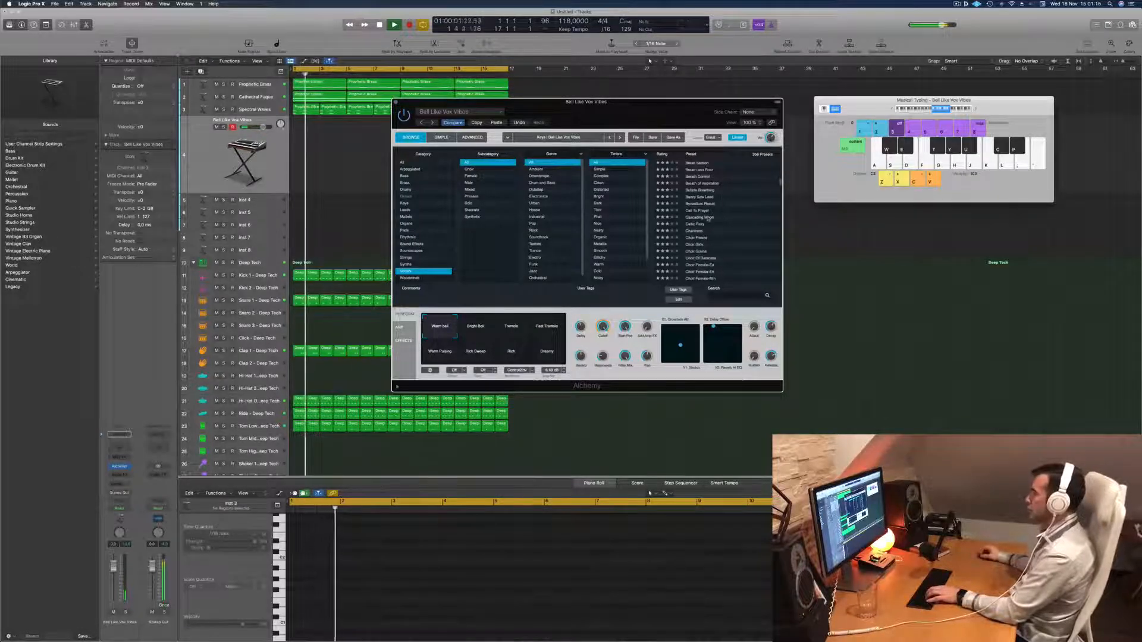
{"action": "left_click", "coordinate": [705, 217]}
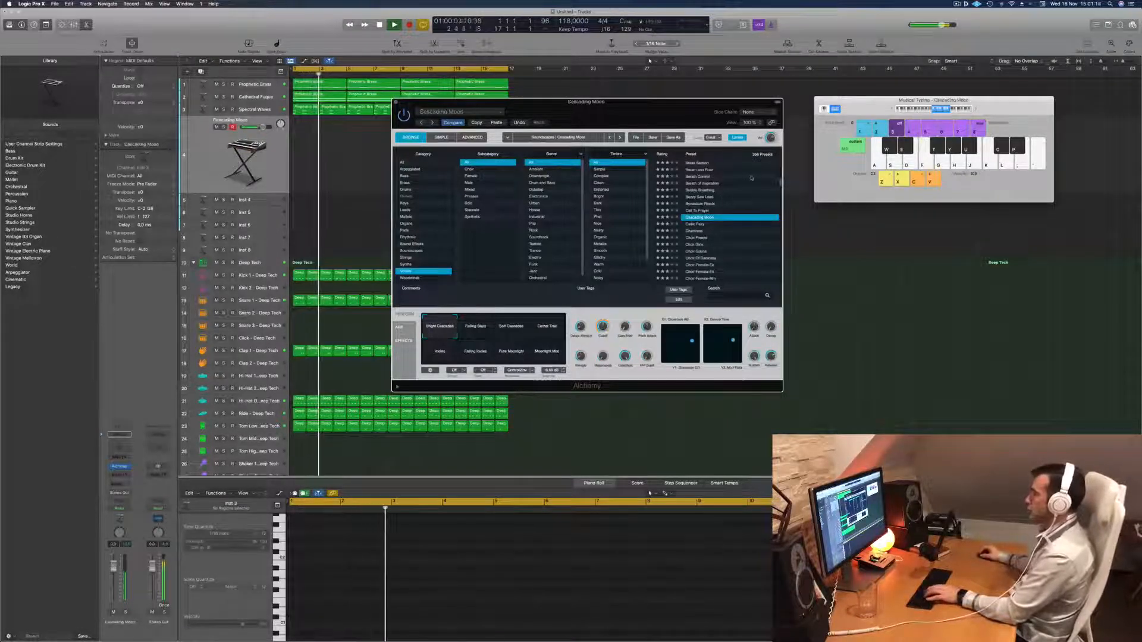
{"action": "scroll", "coordinate": [702, 208], "scroll_direction": "down", "scroll_amount": 1}
{"action": "left_click", "coordinate": [700, 208]}
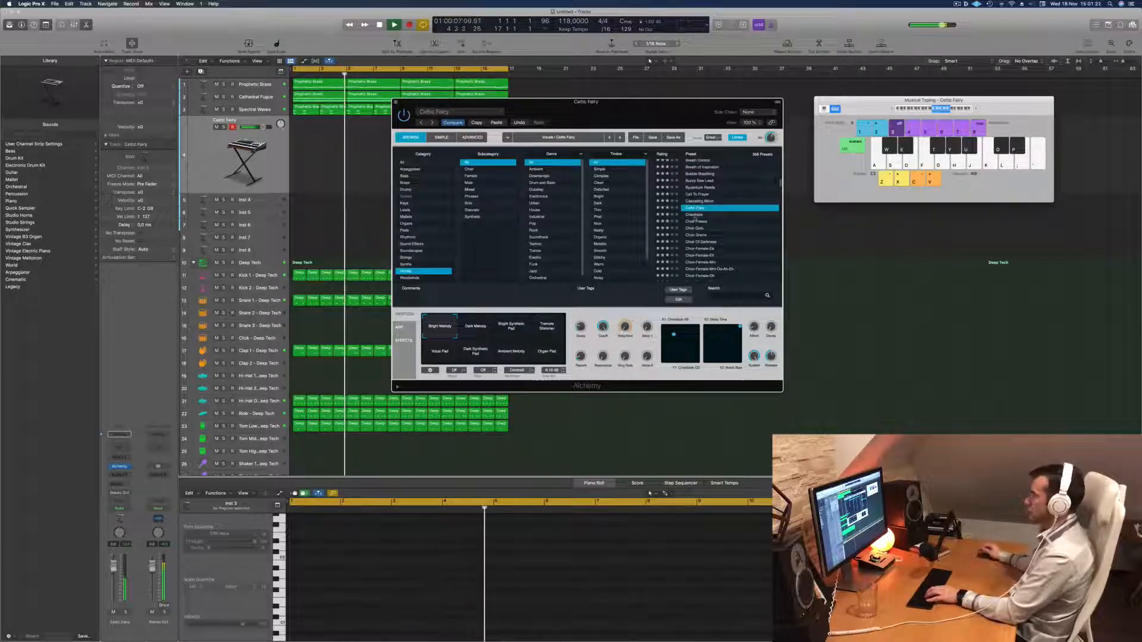
{"action": "left_click", "coordinate": [694, 215]}
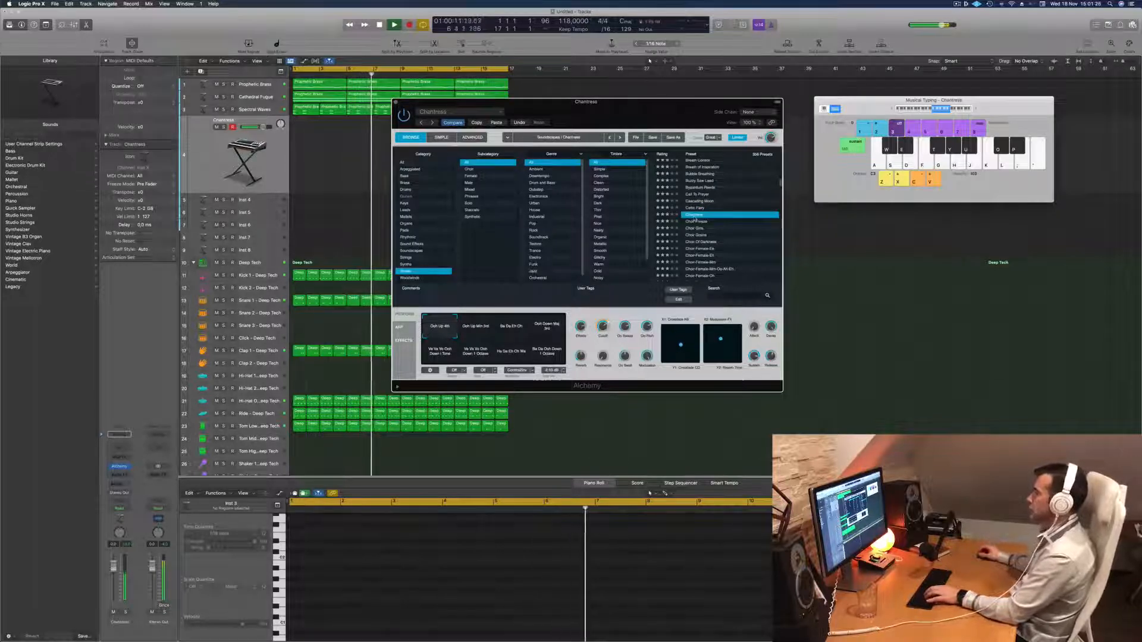
{"action": "left_click", "coordinate": [697, 229]}
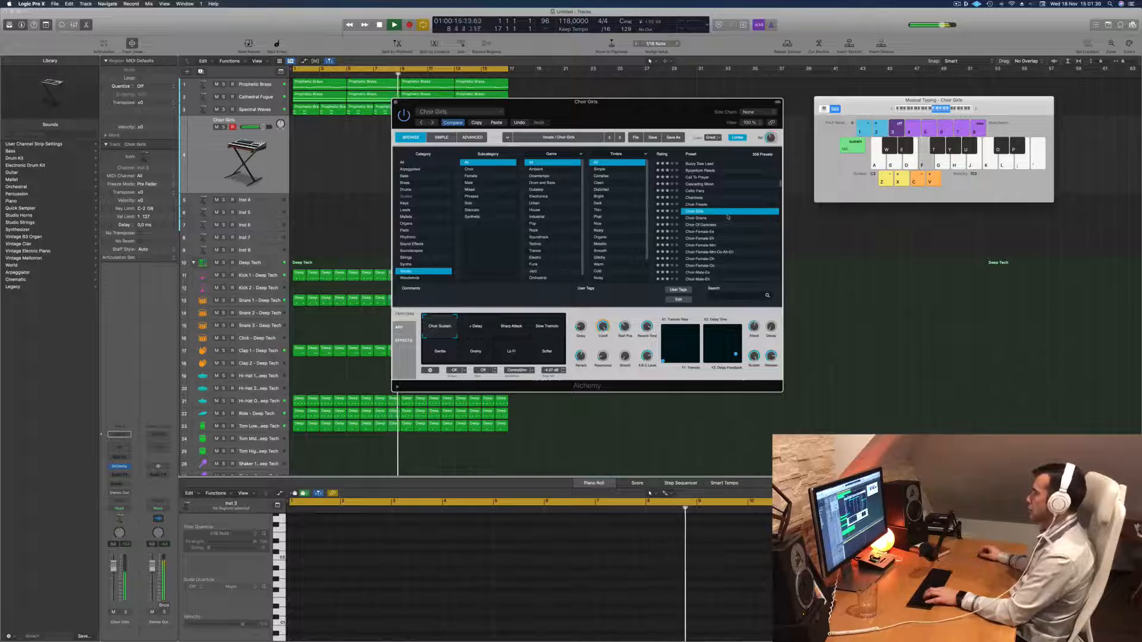
Load the Choir Of Darkness preset with its second performance variation, and lower the track's volume slightly.
{"action": "left_click", "coordinate": [708, 225]}
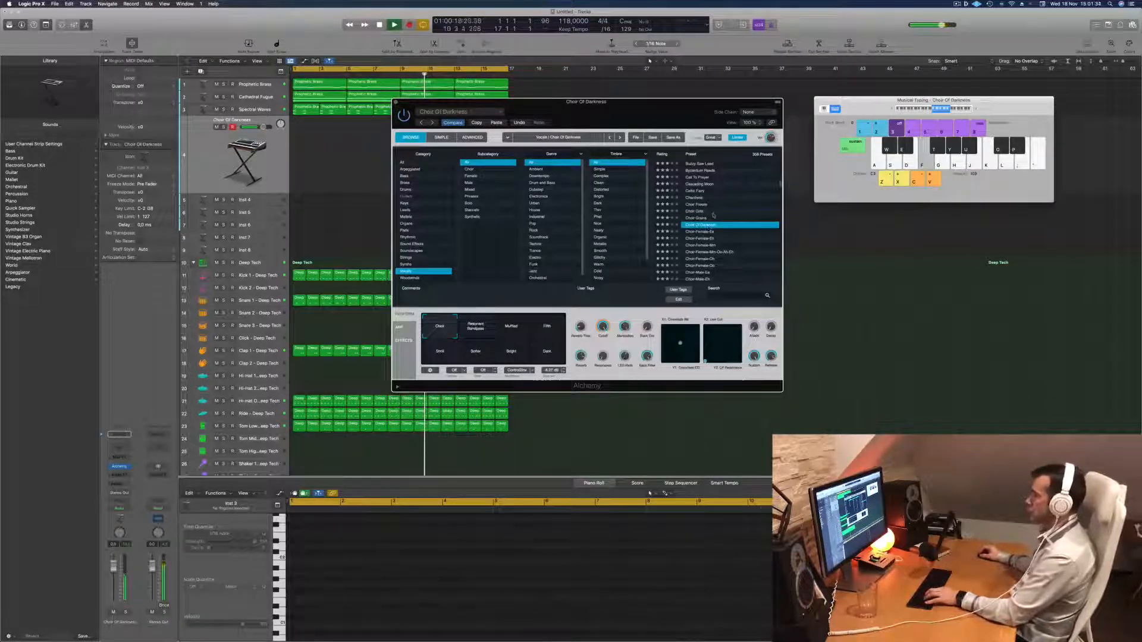
{"action": "left_click", "coordinate": [475, 328]}
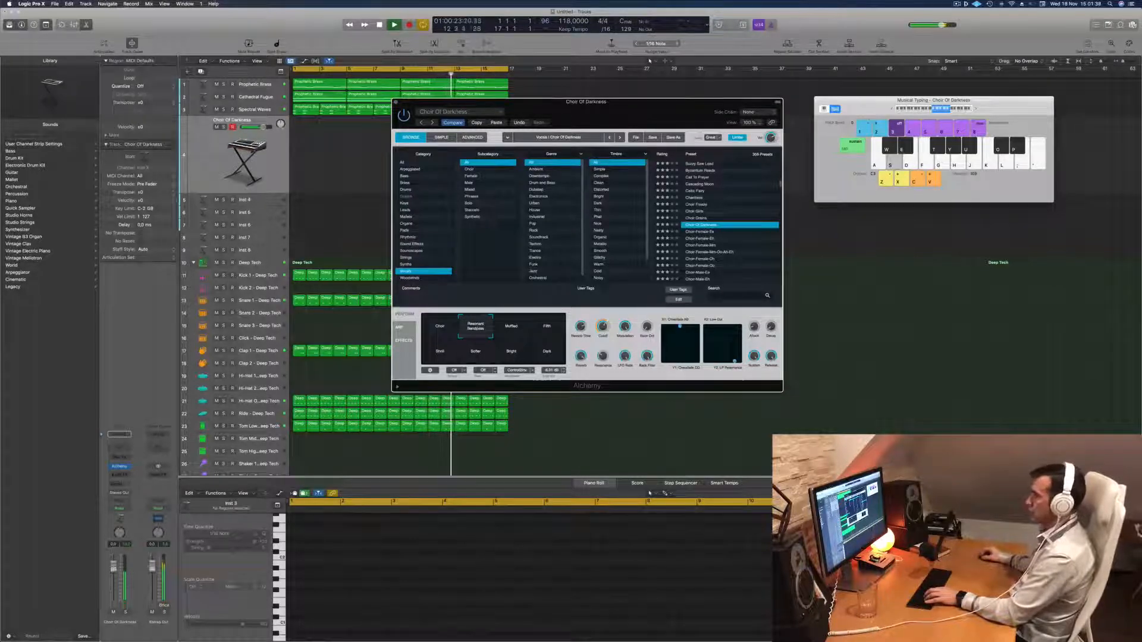
{"action": "left_click_drag", "start_coordinate": [264, 126], "coordinate": [258, 128]}
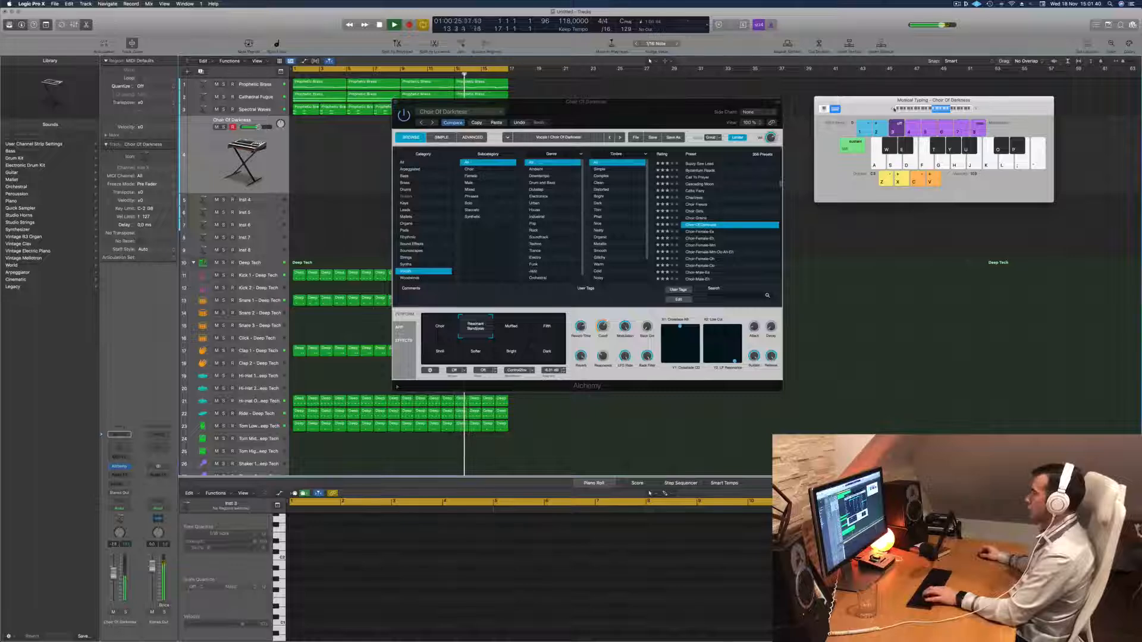
Audition the Muffled variation of Choir Of Darkness and switch to the fourth performance variation.
{"action": "left_click_drag", "start_coordinate": [868, 106], "coordinate": [848, 109]}
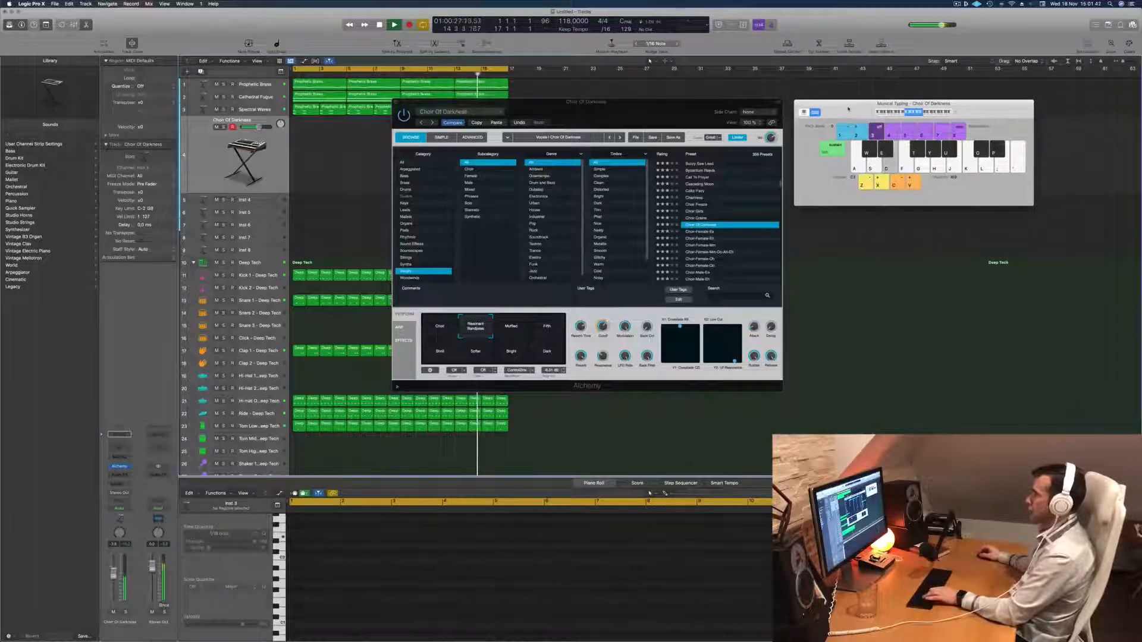
{"action": "left_click", "coordinate": [516, 326]}
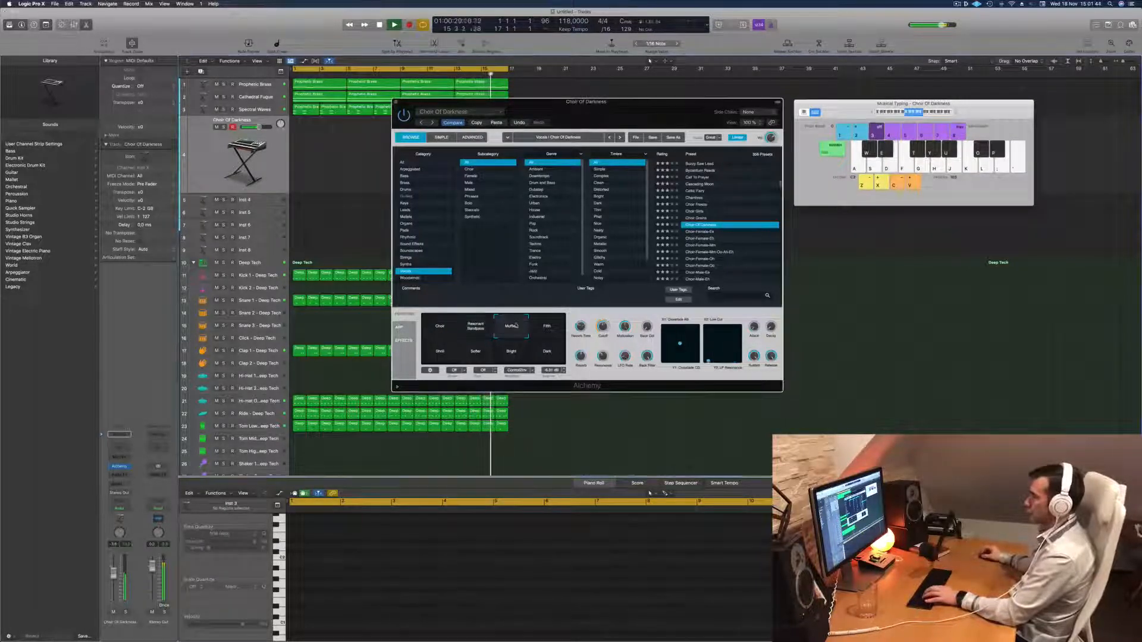
{"action": "left_click", "coordinate": [547, 324]}
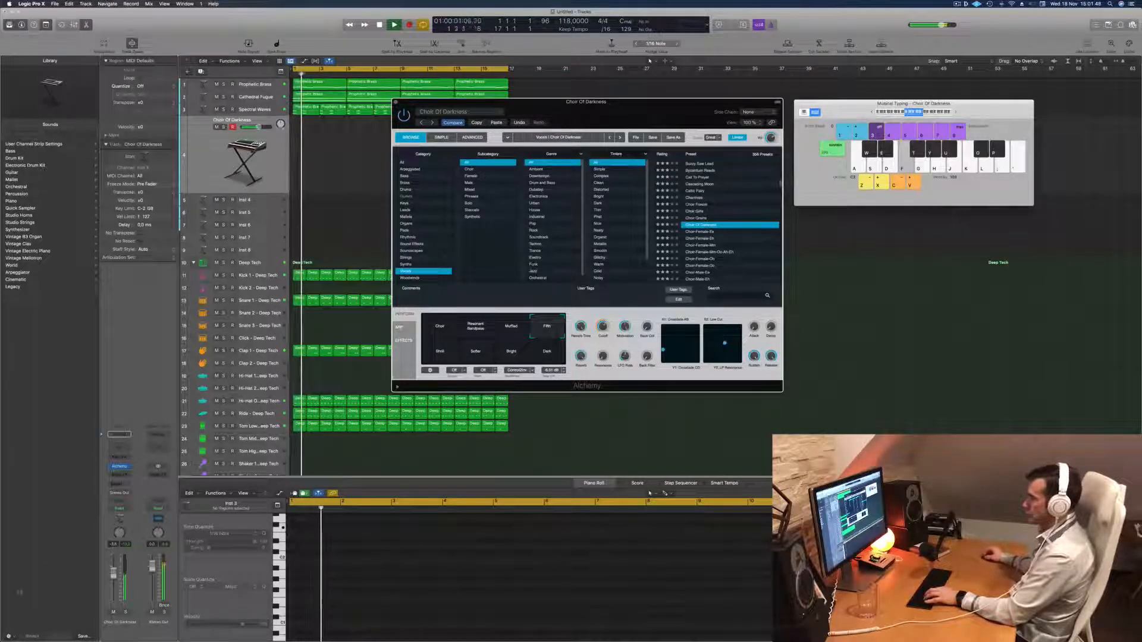
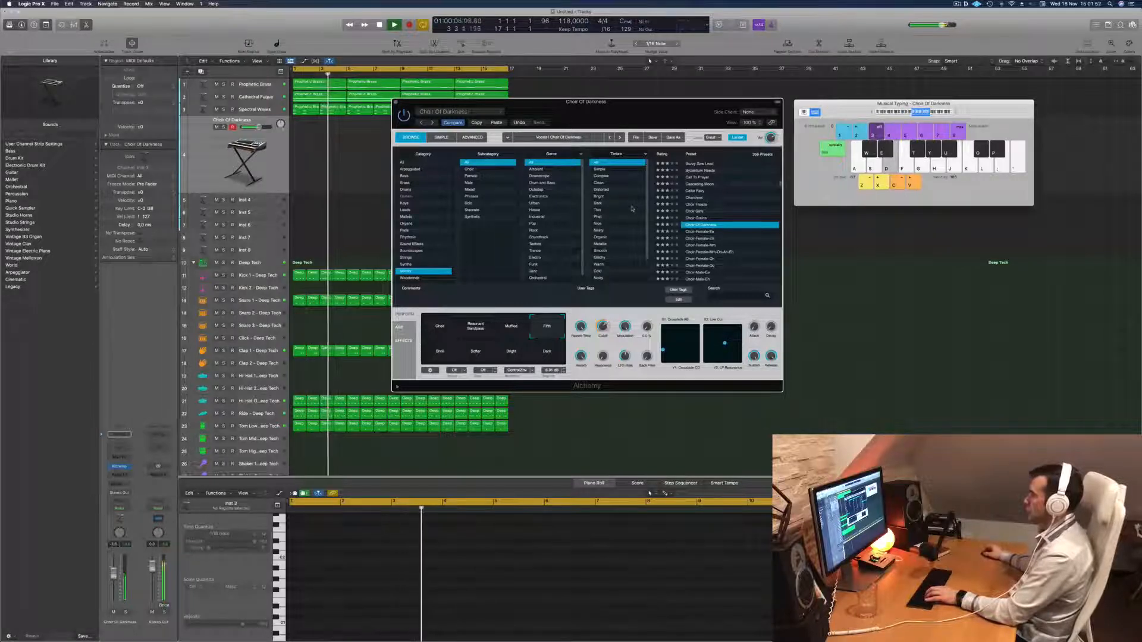
Audition the remaining Choir Of Darkness variations, including Softer, Bright and Dark, and lower the track's volume slightly.
{"action": "left_click", "coordinate": [440, 354]}
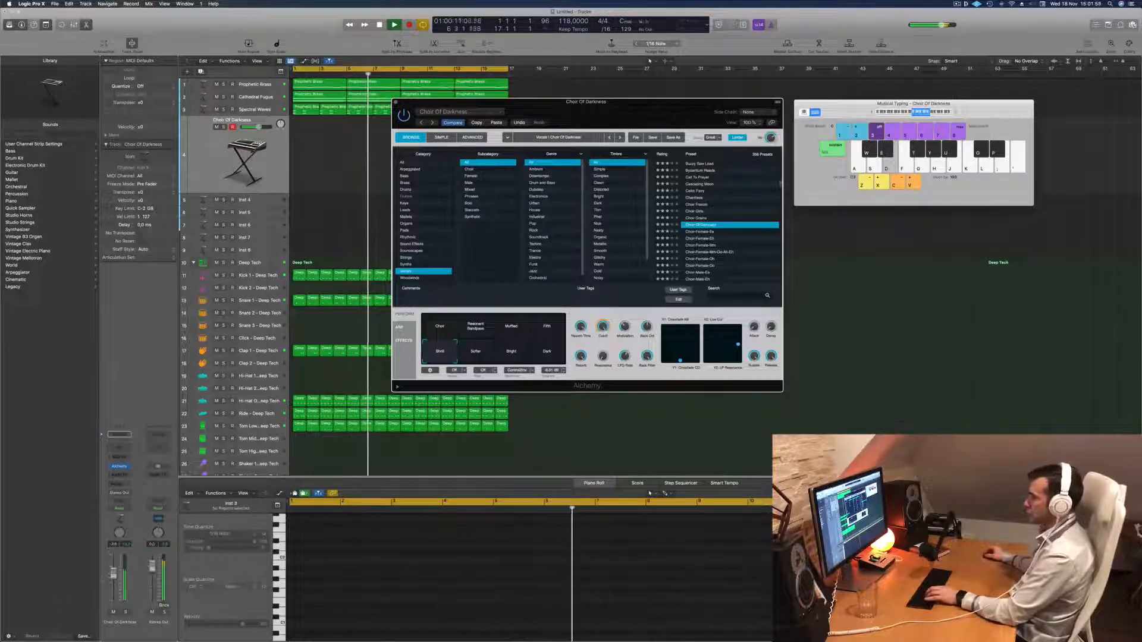
{"action": "left_click_drag", "start_coordinate": [113, 573], "coordinate": [113, 578]}
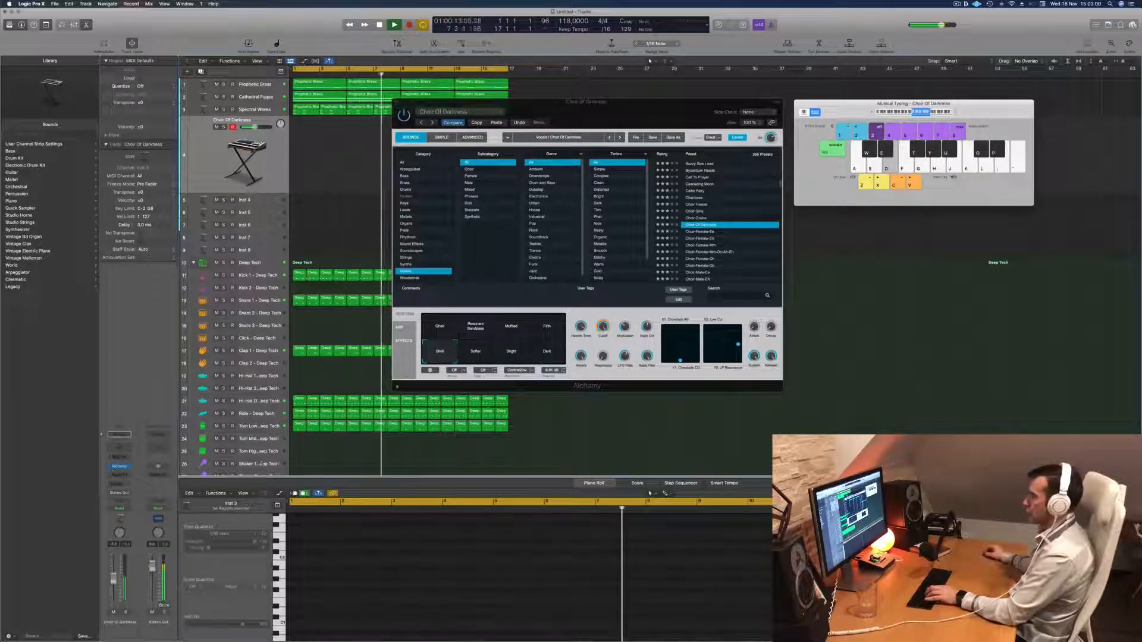
{"action": "left_click", "coordinate": [484, 355]}
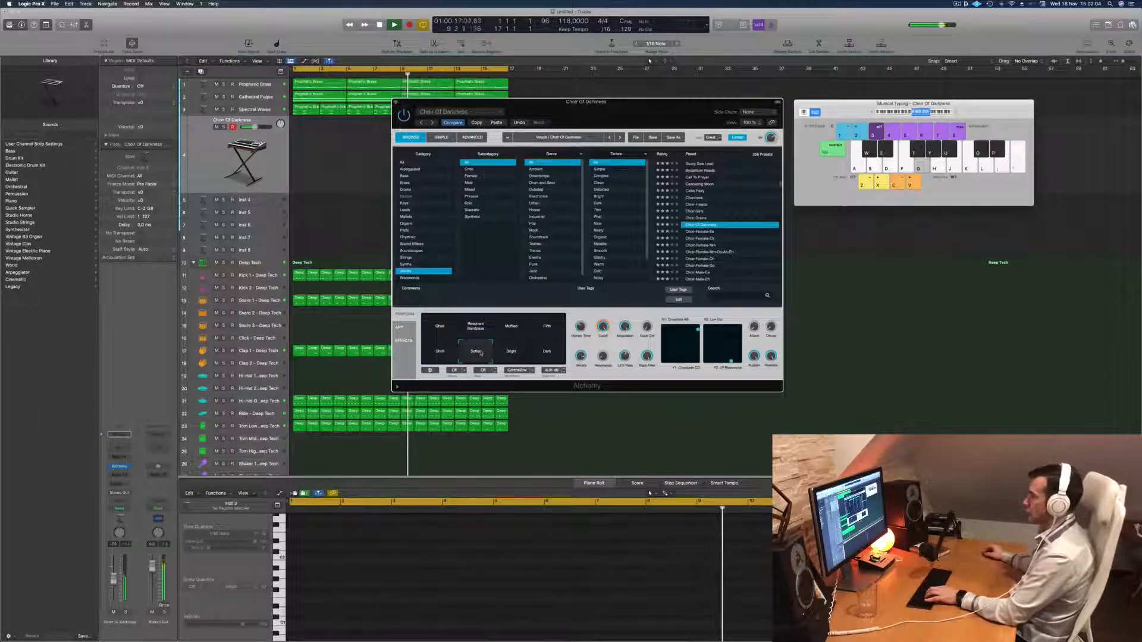
{"action": "left_click", "coordinate": [512, 353]}
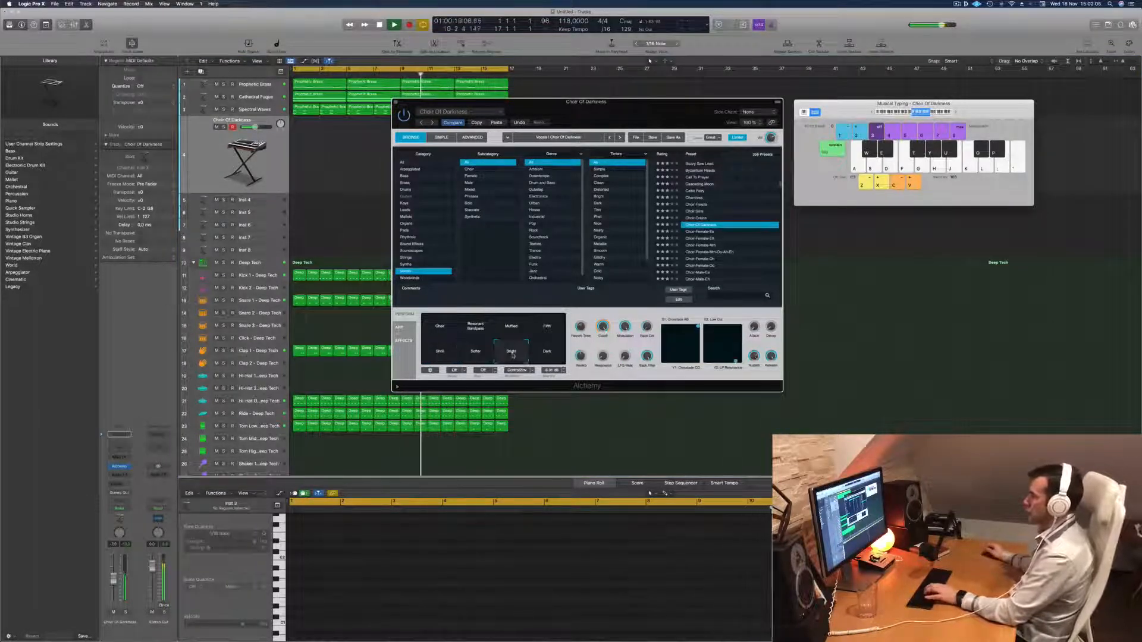
{"action": "left_click", "coordinate": [539, 355]}
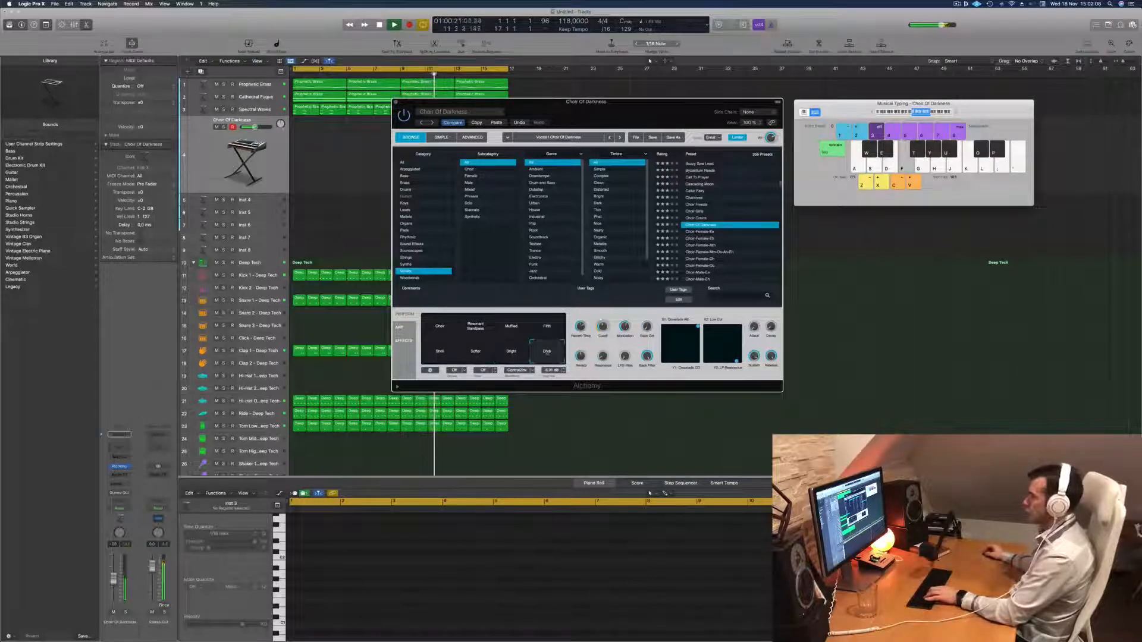
Load the Choir-Female-Mm-Oo-Ah-Eh vocal preset and try it, including its Darker variation, with a few played notes.
{"action": "scroll", "coordinate": [706, 229], "scroll_direction": "down", "scroll_amount": 2}
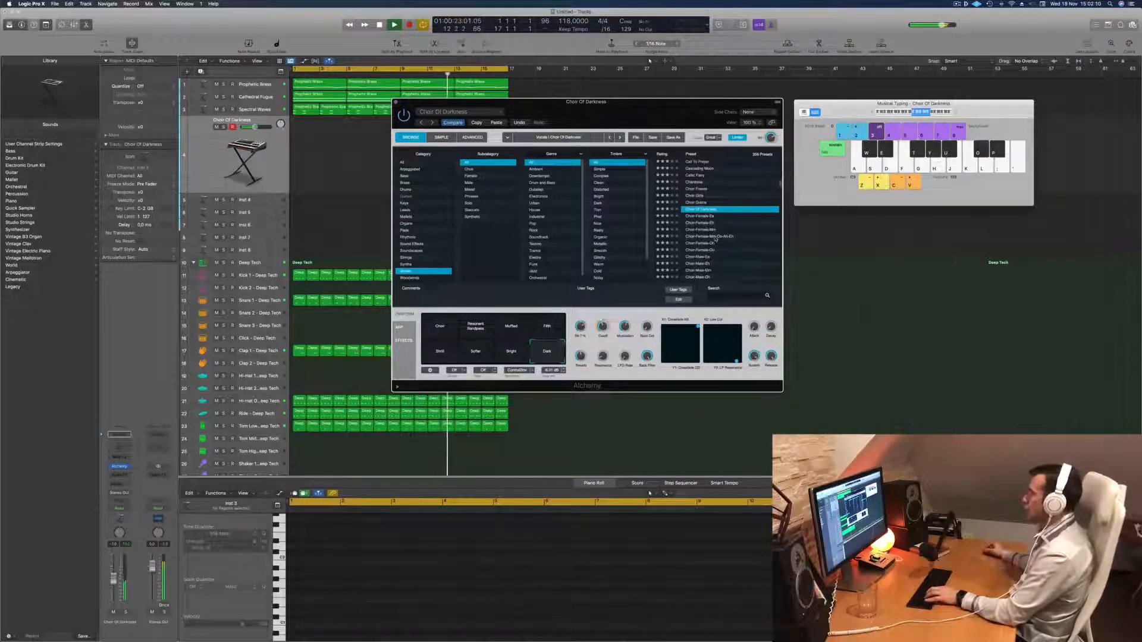
{"action": "left_click", "coordinate": [716, 237]}
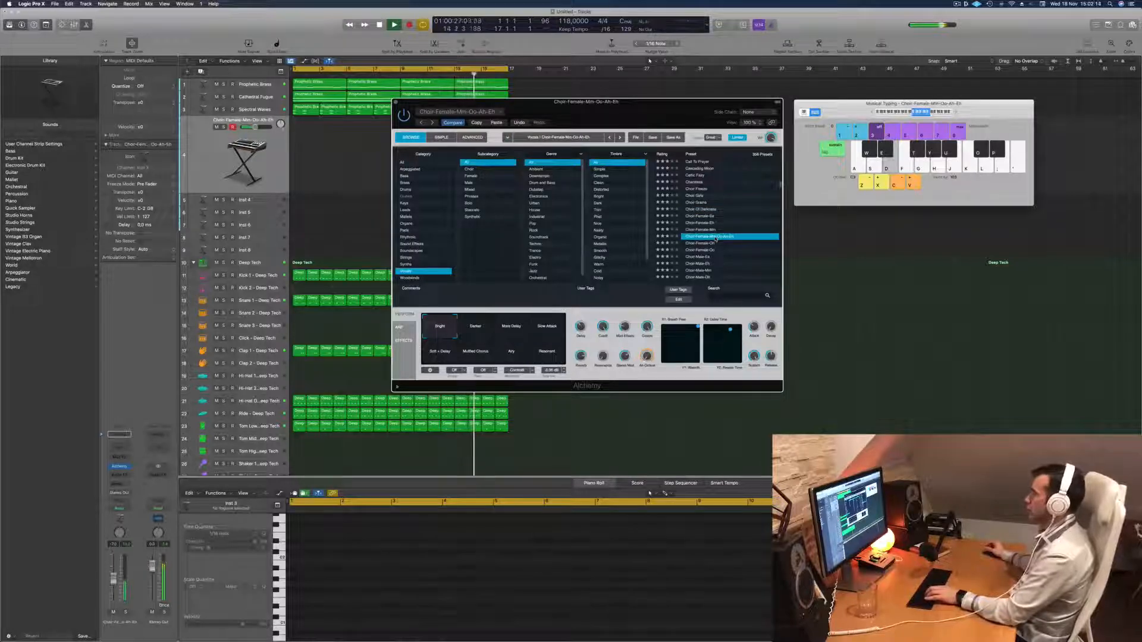
{"action": "key", "text": "f"}
{"action": "key", "text": "d"}
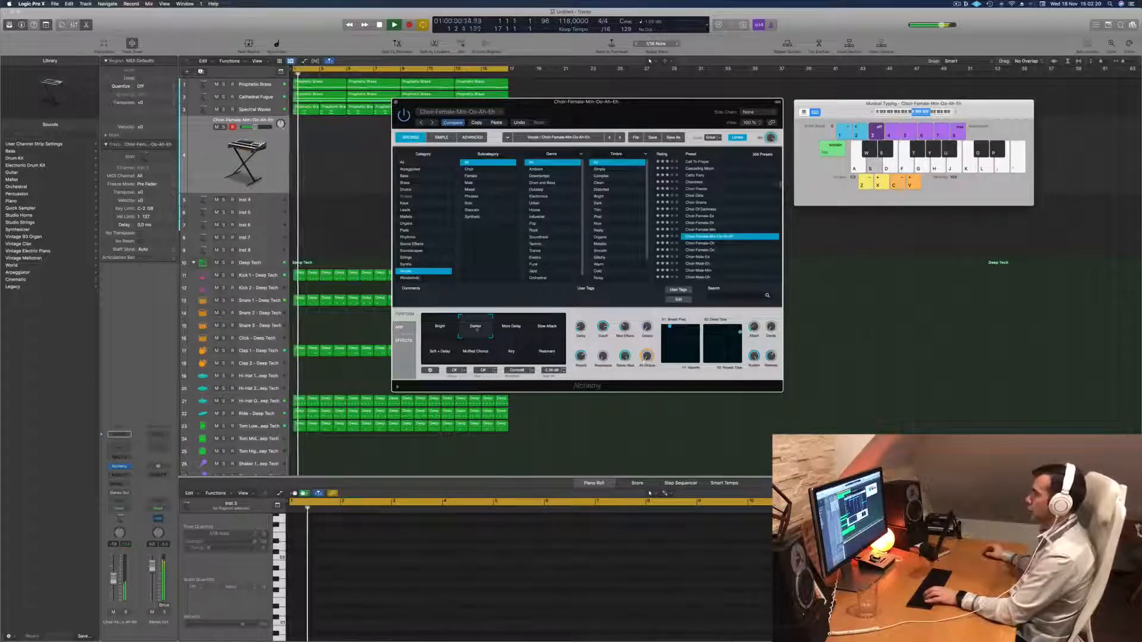
Audition the More Delay, Slow Attack, Soft + Delay, Muffled Chorus and Airy variations, and keep Muffled Chorus.
{"action": "left_click", "coordinate": [515, 328]}
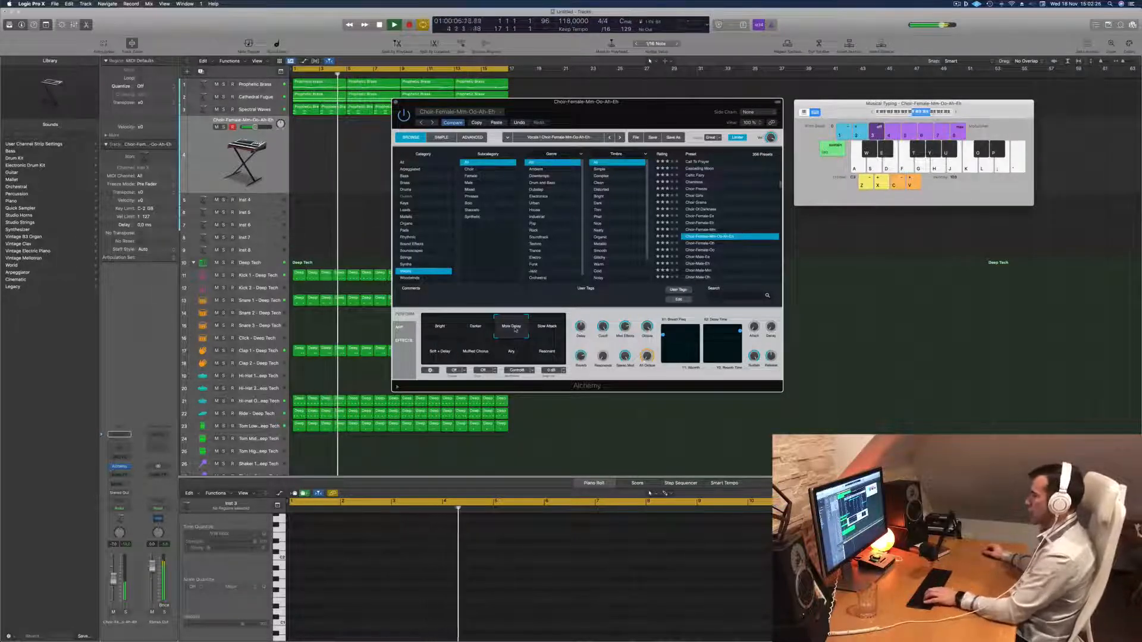
{"action": "left_click", "coordinate": [552, 329]}
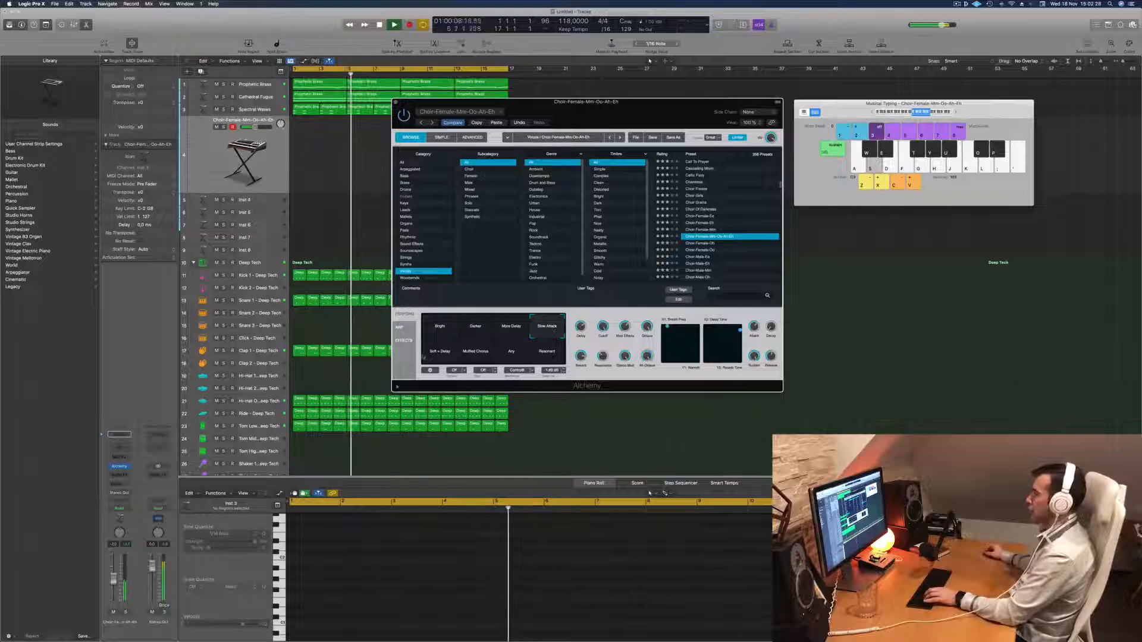
{"action": "left_click", "coordinate": [440, 353]}
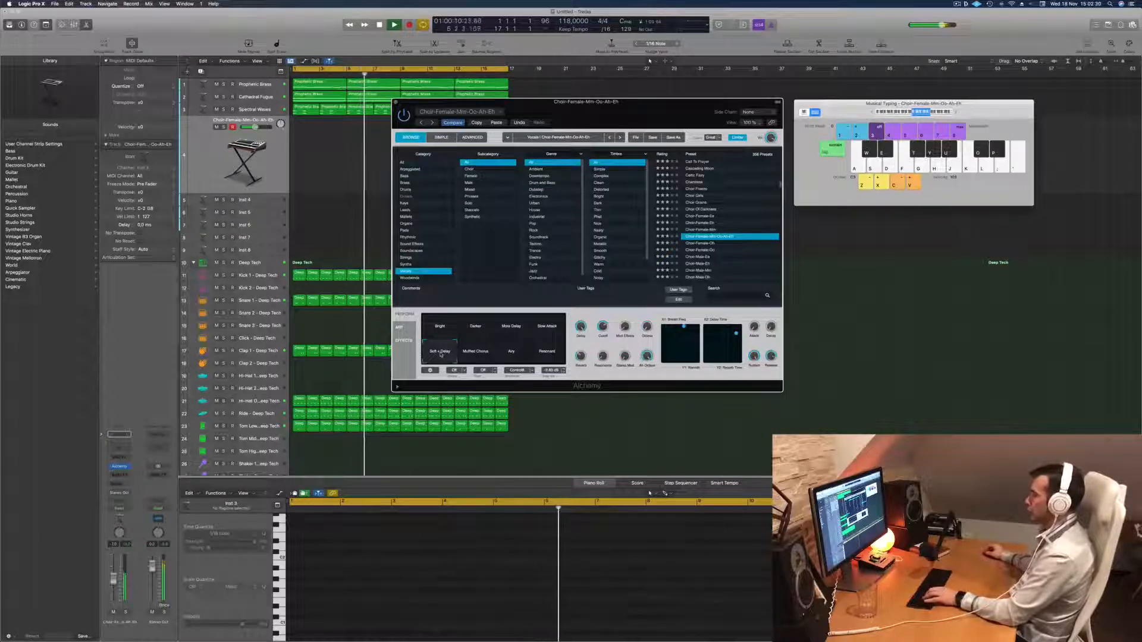
{"action": "left_click", "coordinate": [471, 352]}
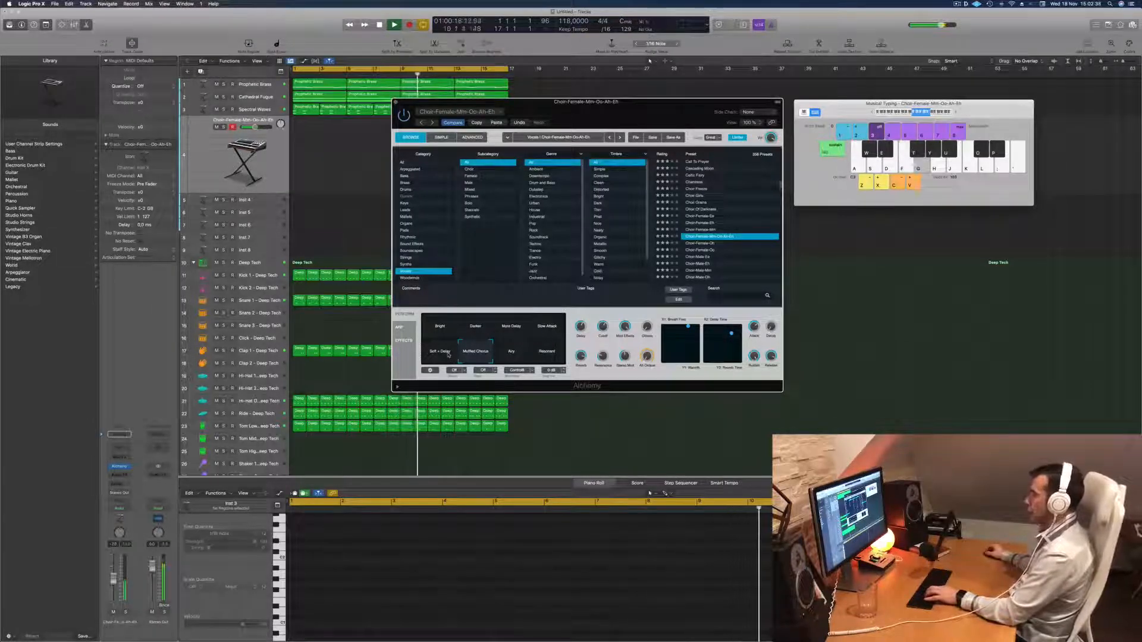
{"action": "left_click", "coordinate": [511, 353]}
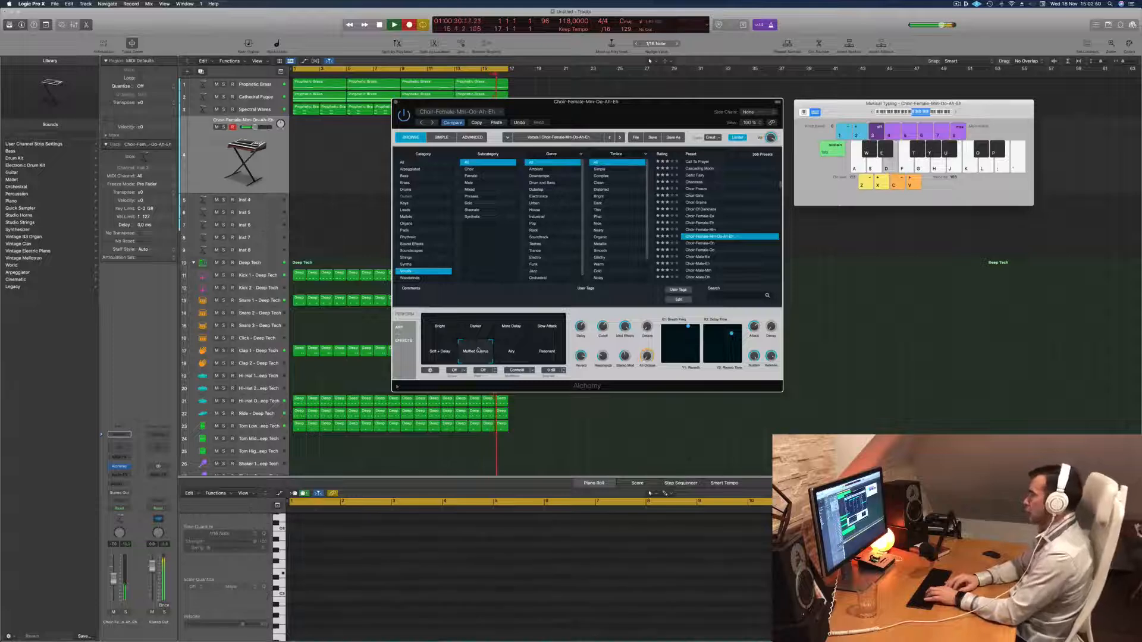
Record a four-bar phrase of four repeated held notes on the choir track, select its notes and play it back.
{"action": "key", "text": "d"}
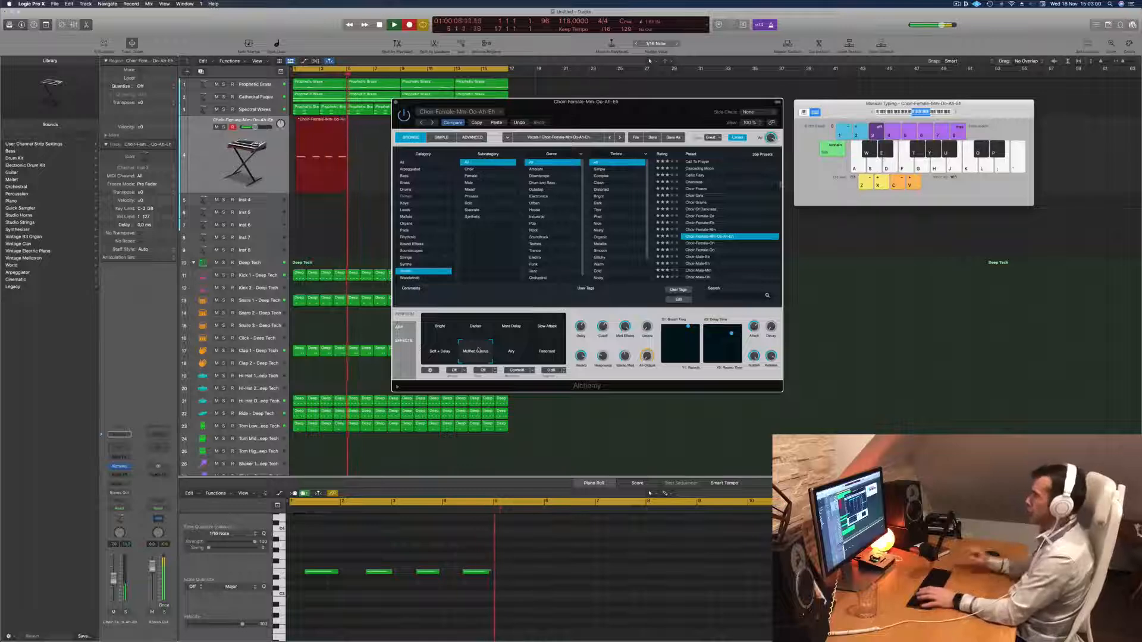
{"action": "key", "text": "space"}
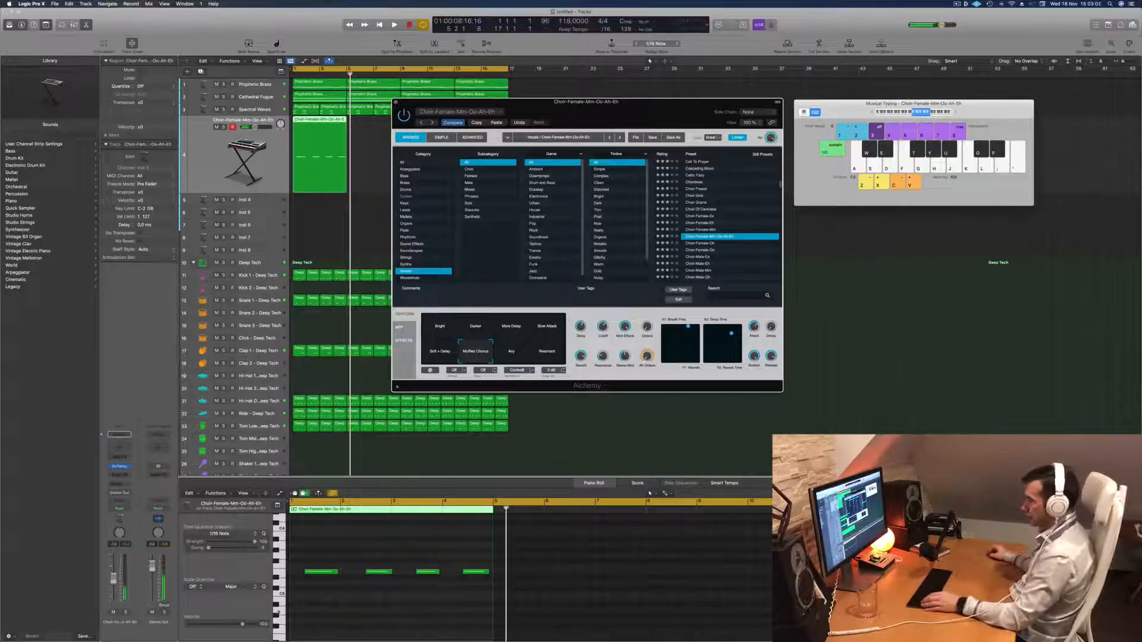
{"action": "left_click", "coordinate": [378, 621]}
{"action": "key", "text": "super+a"}
{"action": "key", "text": "space"}
{"action": "scroll", "coordinate": [375, 608], "scroll_direction": "up", "scroll_amount": 5}
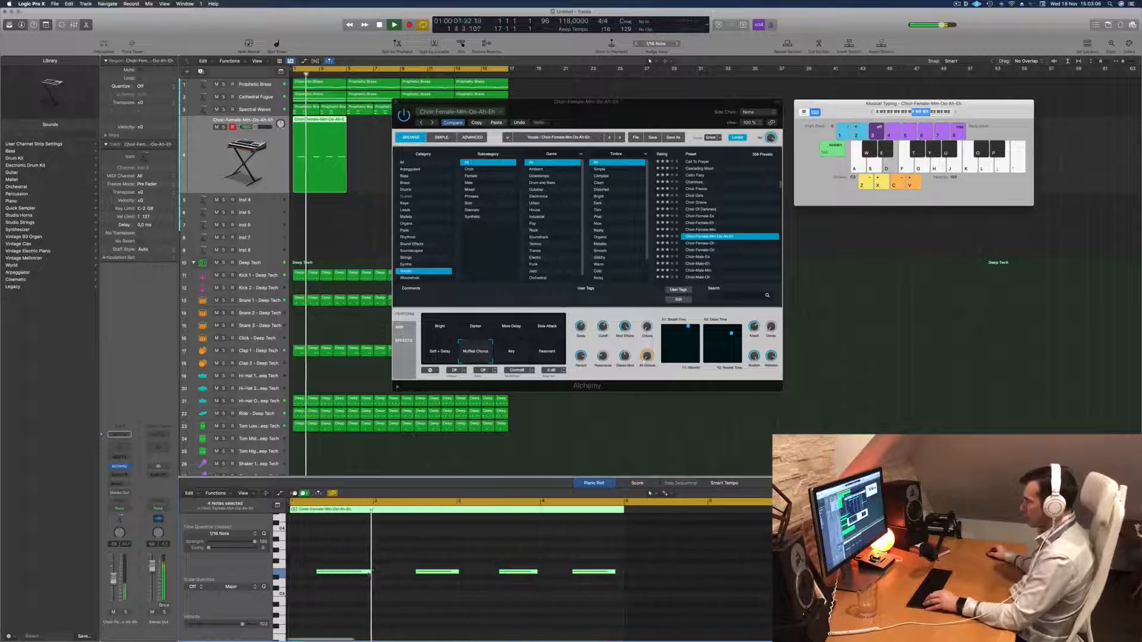
Shift the first note of the recorded choir phrase slightly earlier and replay the phrase from the start.
{"action": "left_click", "coordinate": [350, 585]}
{"action": "left_click", "coordinate": [343, 572]}
{"action": "key", "text": "space"}
{"action": "key", "text": "space"}
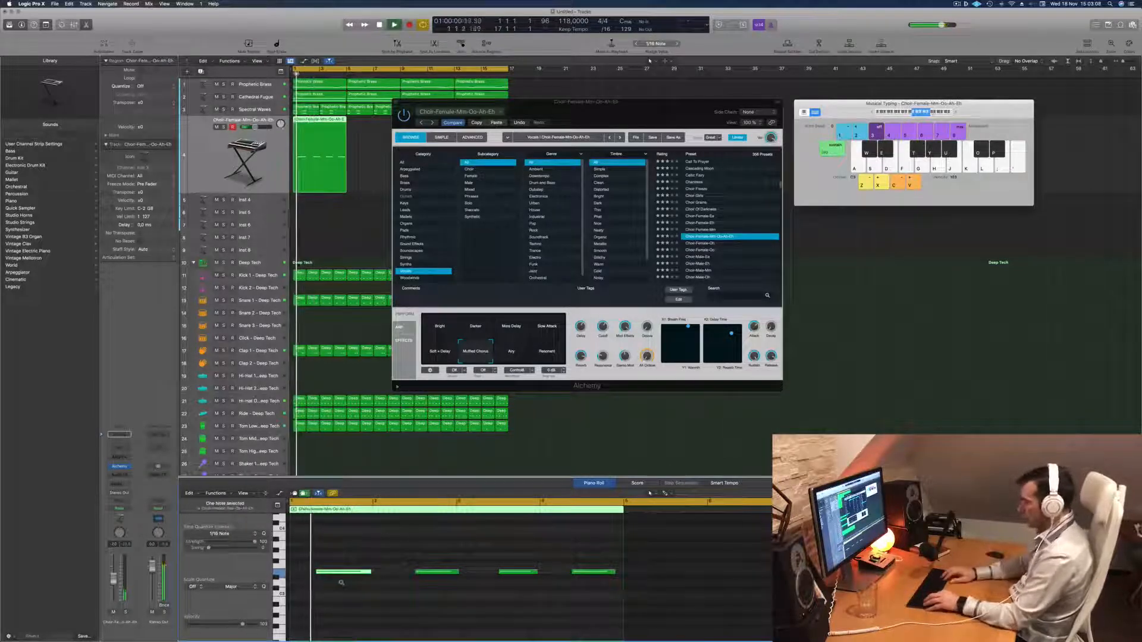
{"action": "key", "text": "space"}
{"action": "key", "text": "space"}
Move the synth window aside and delete the stray choir region at the end of the 16-bar section.
{"action": "scroll", "coordinate": [335, 585], "scroll_direction": "down", "scroll_amount": 2}
{"action": "left_click_drag", "start_coordinate": [661, 97], "coordinate": [692, 138]}
{"action": "left_click", "coordinate": [497, 119]}
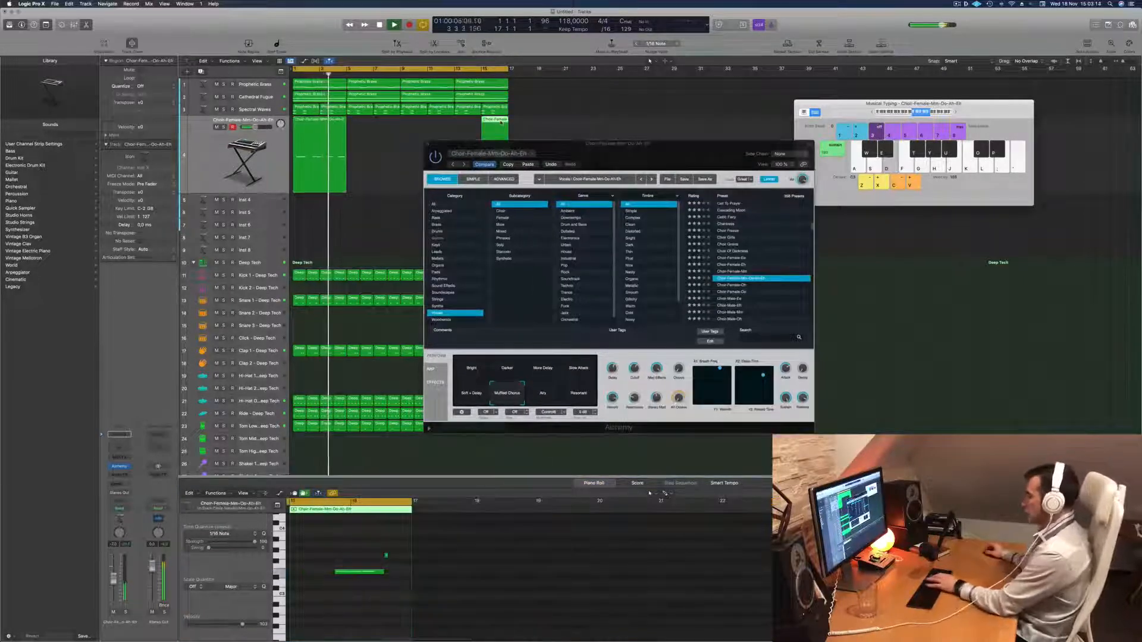
{"action": "key", "text": "Delete"}
Copy the four-bar choir region across the full 16 bars and restart playback.
{"action": "left_click", "coordinate": [317, 122]}
{"action": "left_click_drag", "start_coordinate": [316, 122], "coordinate": [431, 124]}
{"action": "left_click", "coordinate": [324, 123], "text": "shift"}
{"action": "key", "text": "Return"}
Open Cathedral Fugue's Alchemy performance controls, tweak its sound during playback, and close the plug-in window.
{"action": "left_click", "coordinate": [267, 102]}
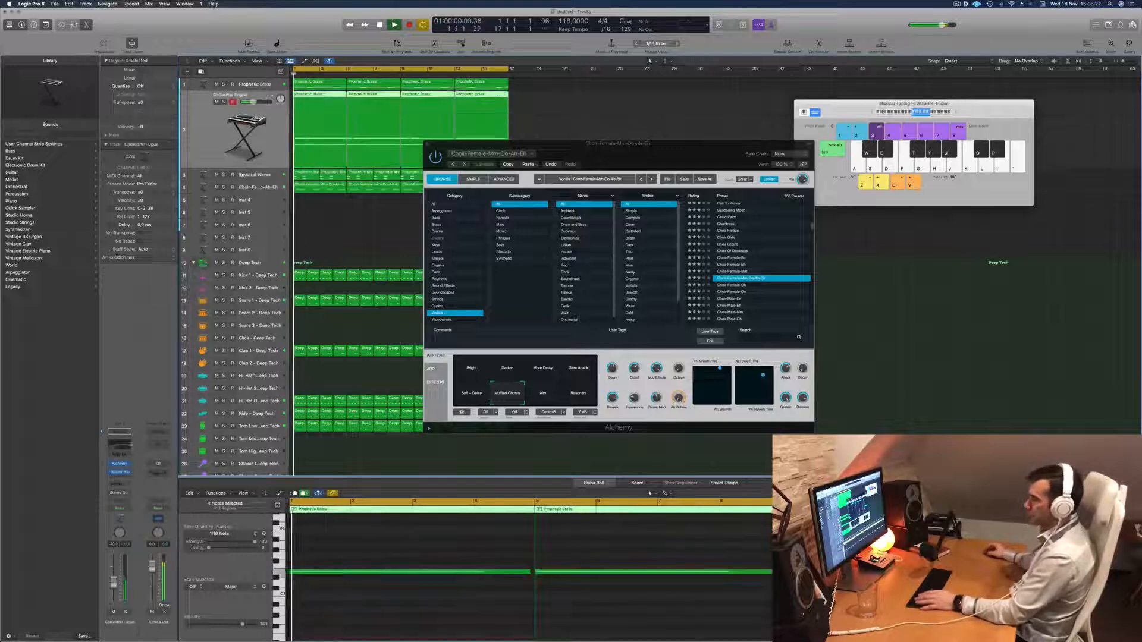
{"action": "left_click", "coordinate": [119, 463]}
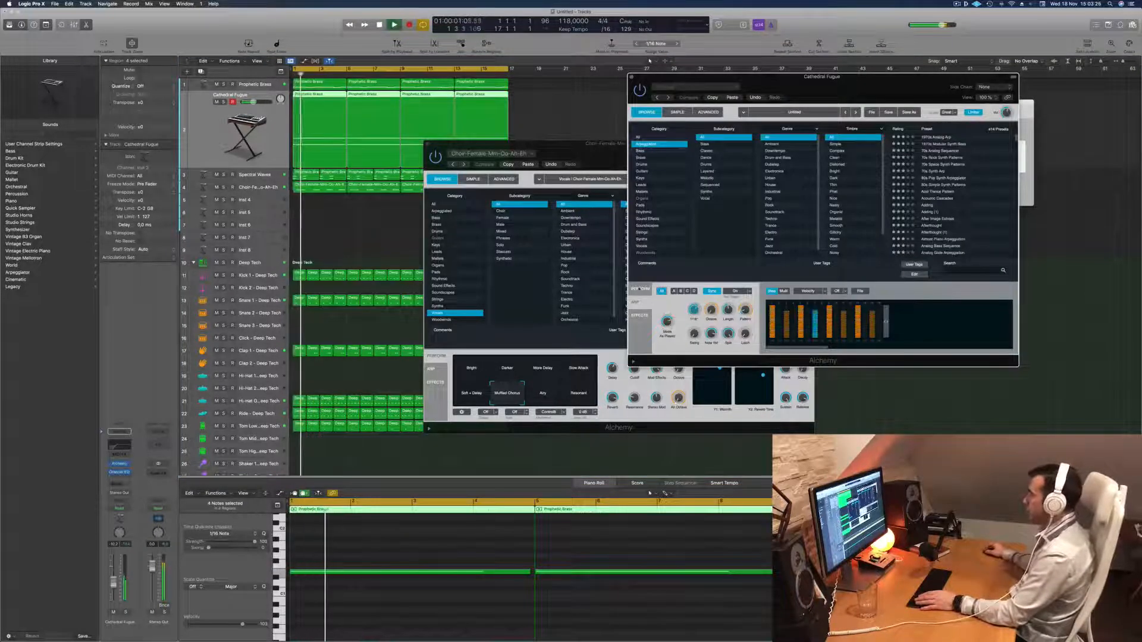
{"action": "left_click", "coordinate": [639, 289]}
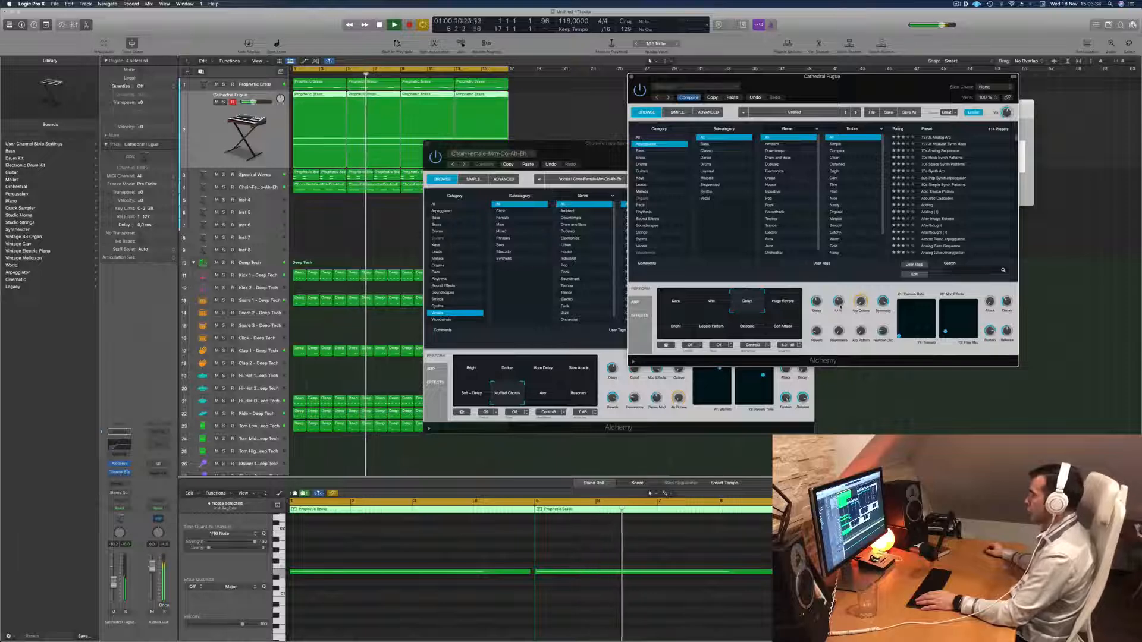
{"action": "key", "text": "super+k"}
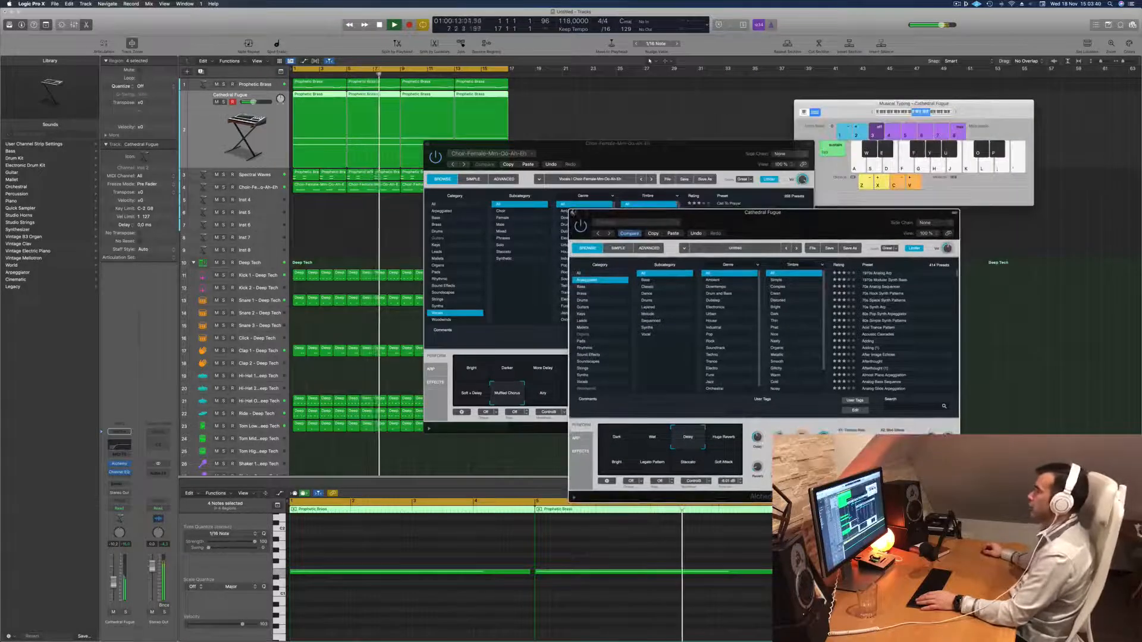
{"action": "left_click", "coordinate": [572, 213]}
Select the choir track, replay from the start, and adjust its Muffled Chorus sound in Alchemy.
{"action": "left_click_drag", "start_coordinate": [622, 154], "coordinate": [819, 151]}
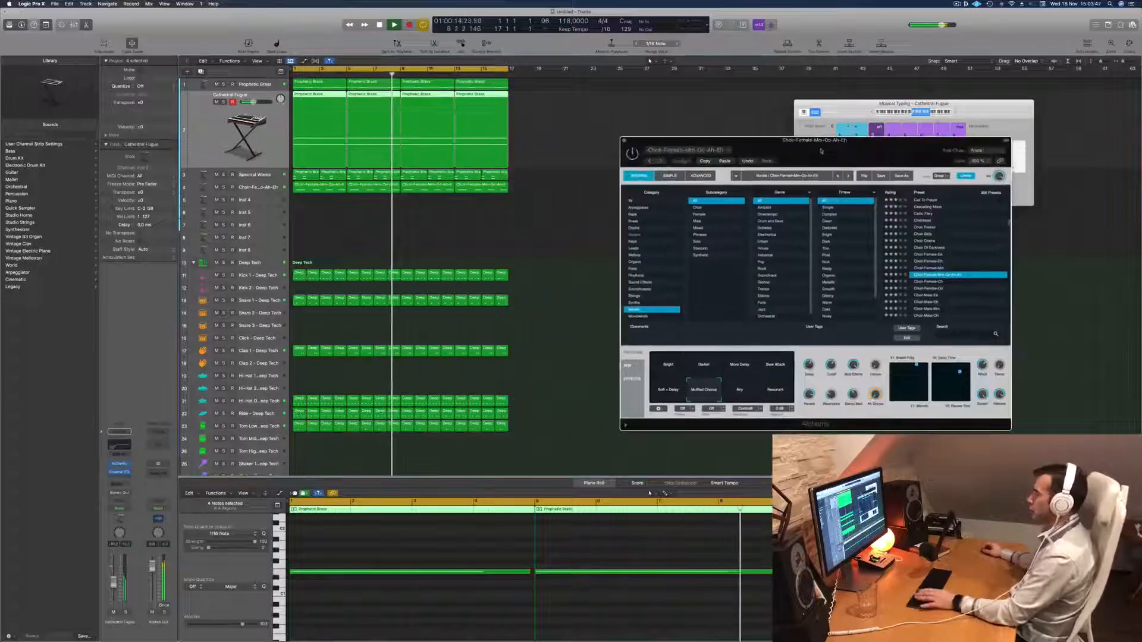
{"action": "left_click", "coordinate": [256, 187]}
{"action": "key", "text": "Return"}
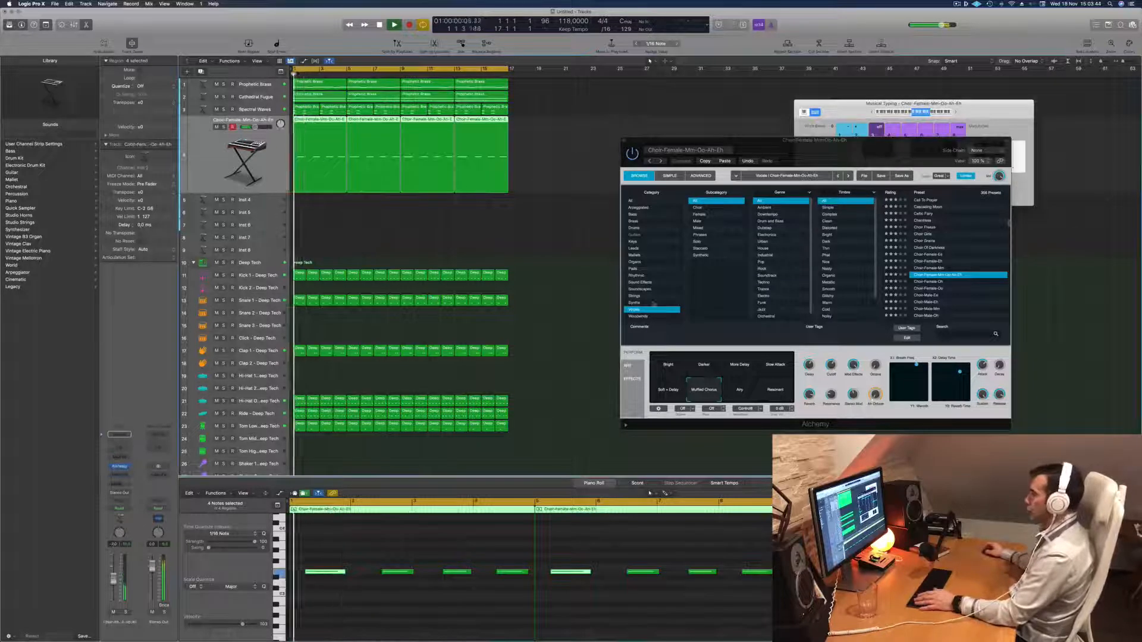
{"action": "left_click_drag", "start_coordinate": [807, 158], "coordinate": [630, 191]}
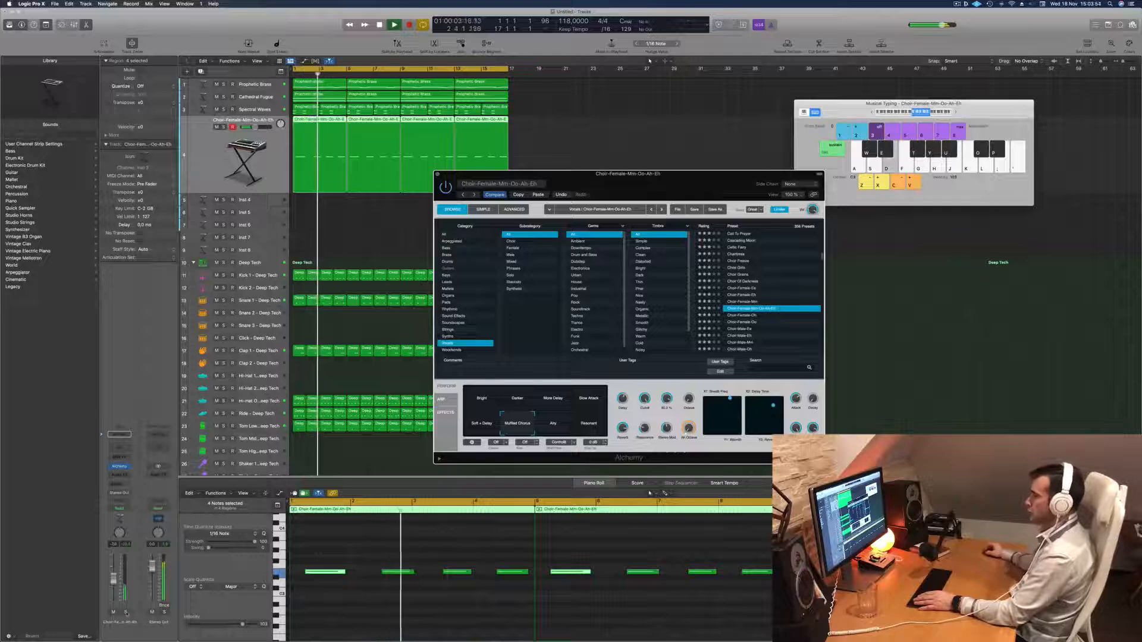
{"action": "left_click_drag", "start_coordinate": [669, 177], "coordinate": [866, 122]}
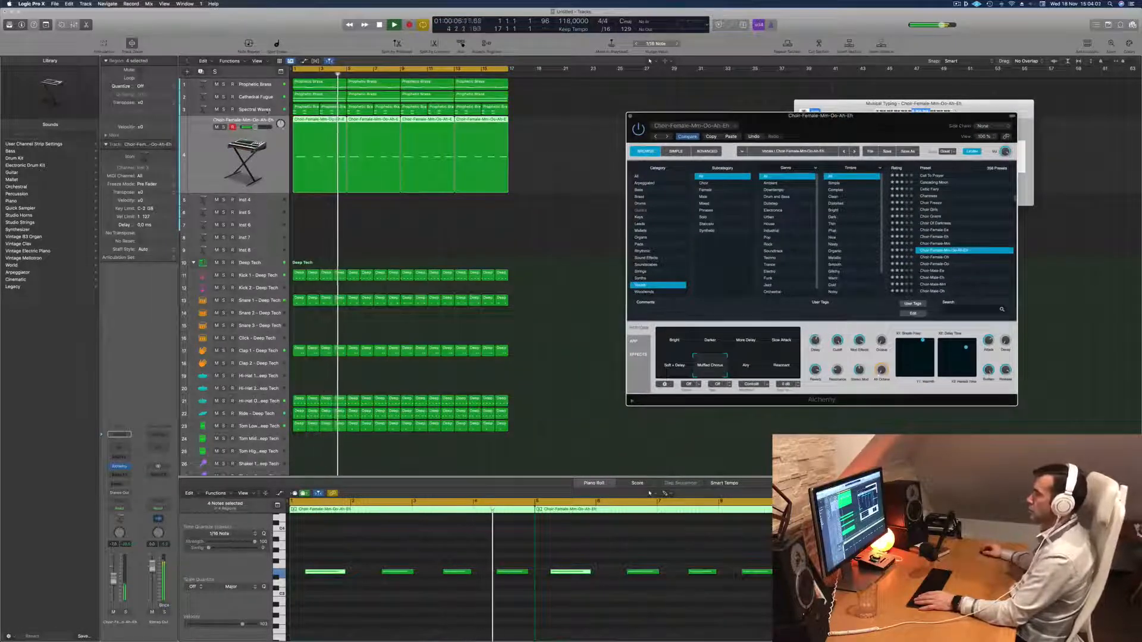
Review Cathedral Fugue's Alchemy settings during playback, close its window and move the choir synth window aside.
{"action": "left_click", "coordinate": [269, 97]}
{"action": "key", "text": "space"}
{"action": "left_click_drag", "start_coordinate": [743, 119], "coordinate": [717, 123]}
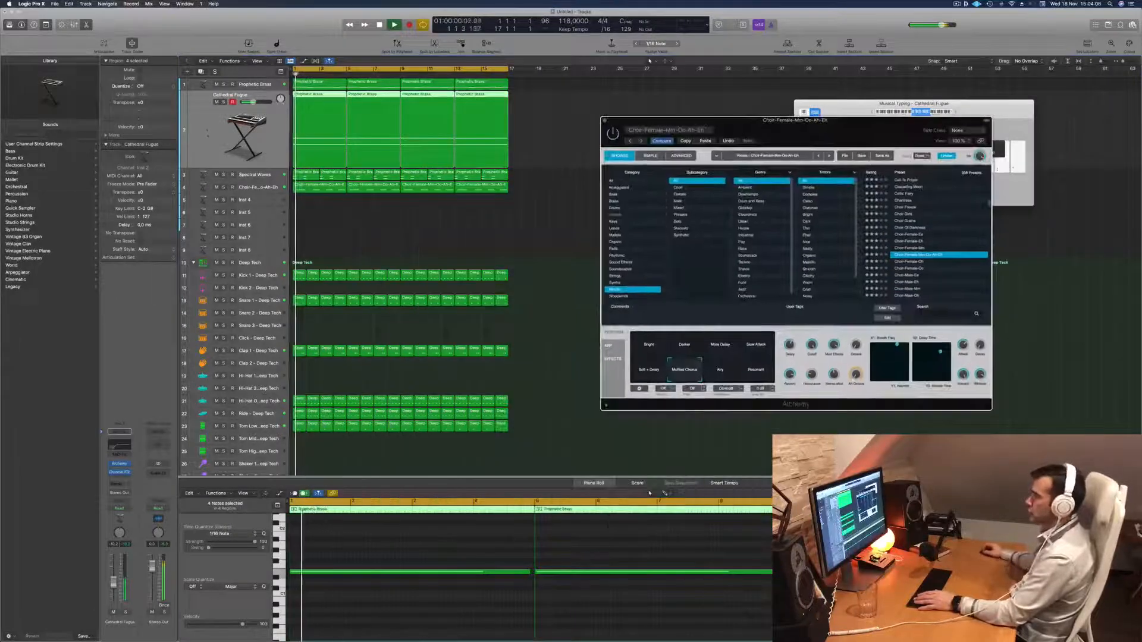
{"action": "left_click", "coordinate": [120, 465]}
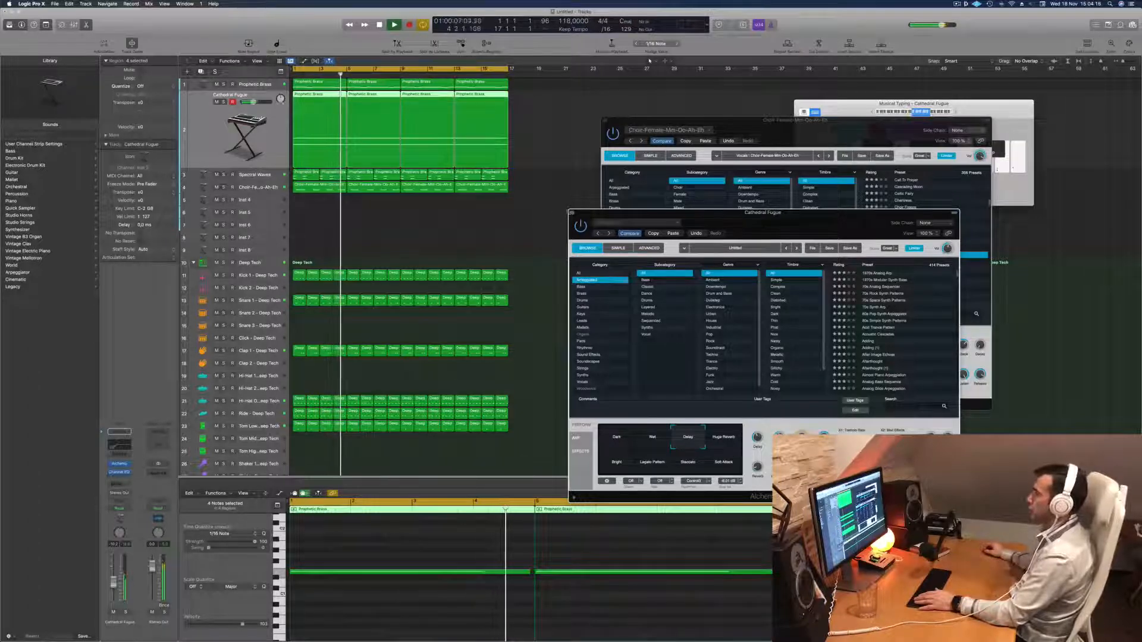
{"action": "key", "text": "super+w"}
{"action": "left_click_drag", "start_coordinate": [776, 136], "coordinate": [837, 122]}
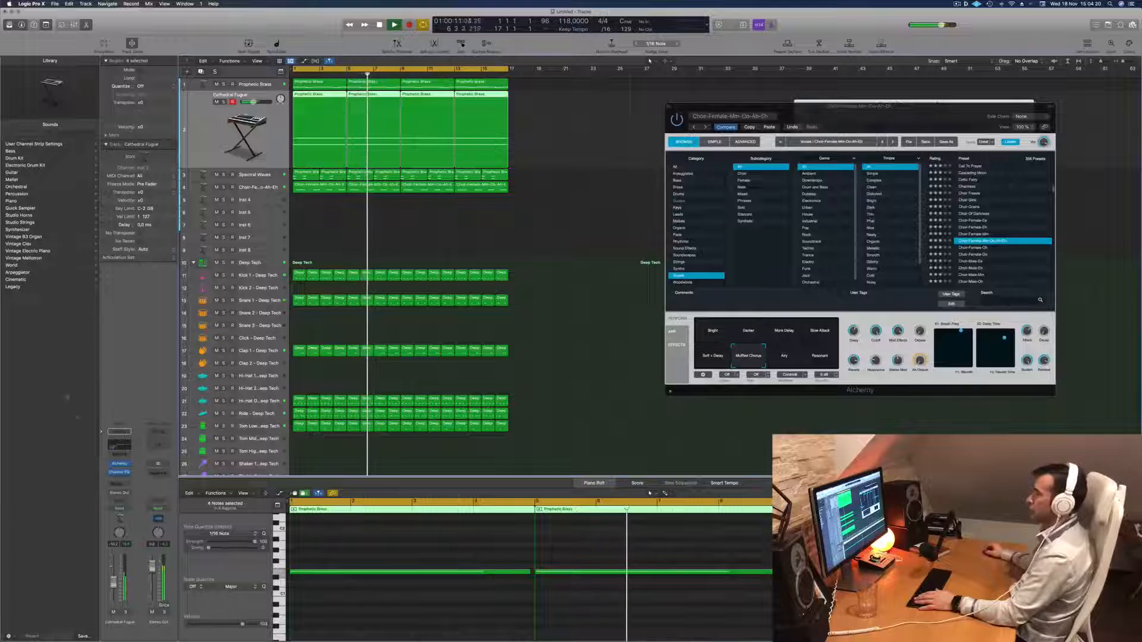
Set the low-cut filter in Cathedral Fugue's Channel EQ to 166 Hz and close the equalizer.
{"action": "left_click", "coordinate": [118, 447]}
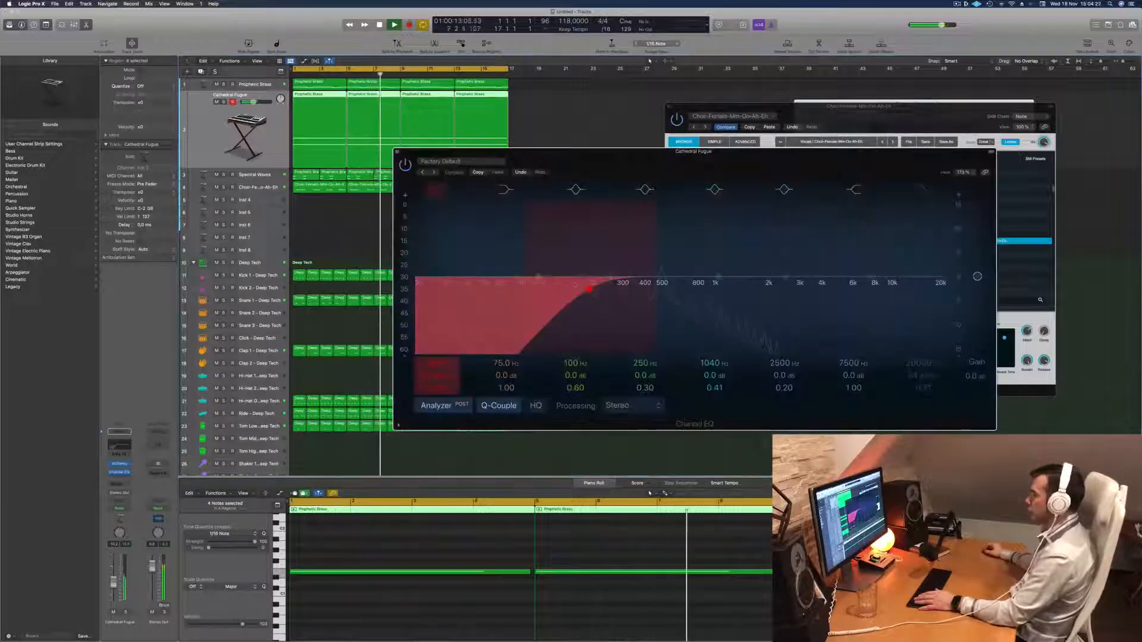
{"action": "left_click_drag", "start_coordinate": [561, 289], "coordinate": [576, 287]}
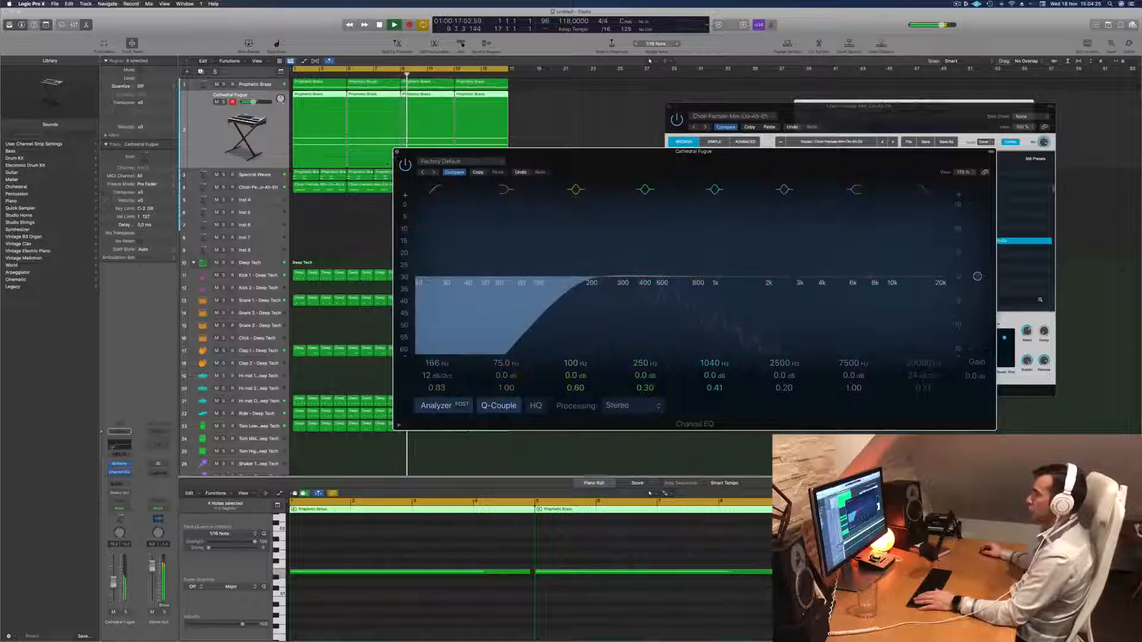
{"action": "left_click", "coordinate": [397, 151]}
Replay the beat with the choir track selected, and reopen its Alchemy to browse further vocal presets.
{"action": "left_click", "coordinate": [258, 187]}
{"action": "key", "text": "Return"}
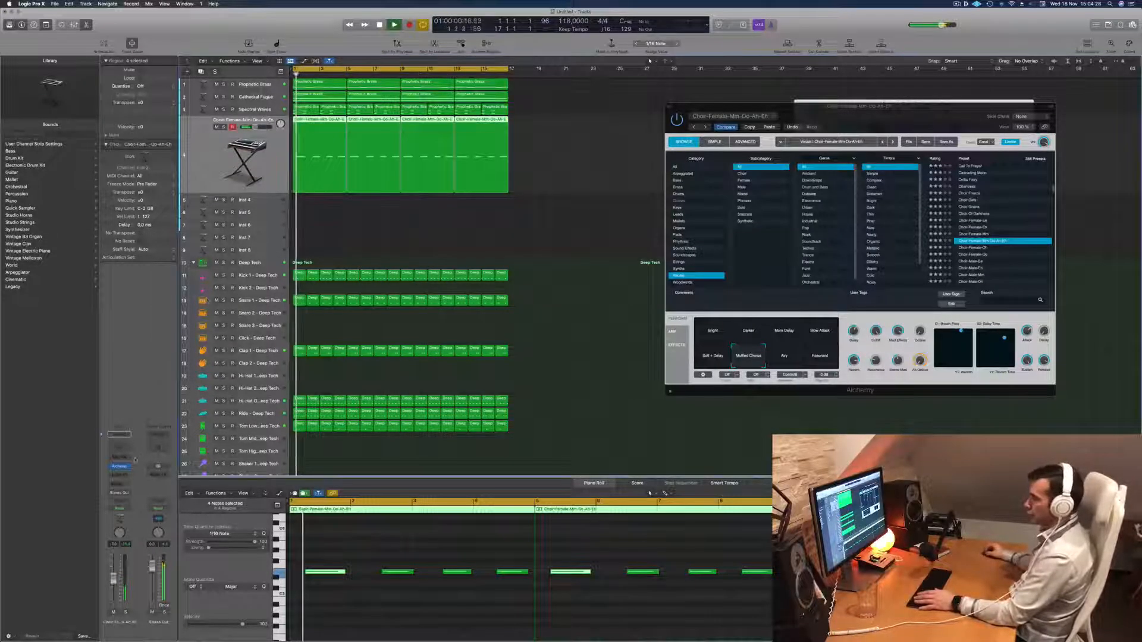
{"action": "key", "text": "super+k"}
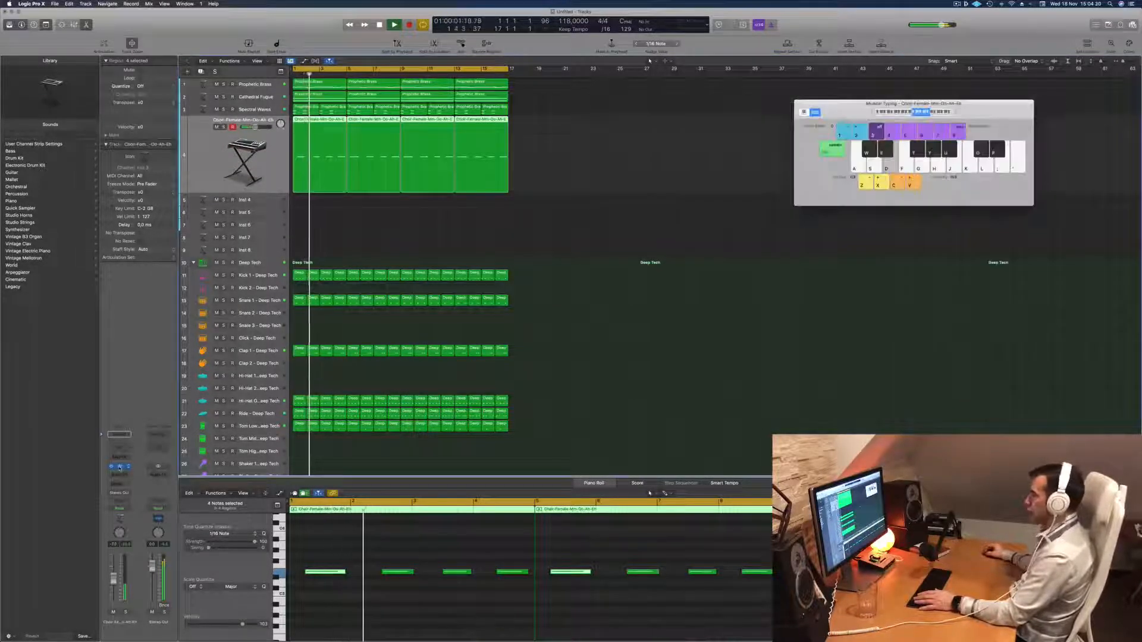
{"action": "left_click", "coordinate": [119, 467]}
{"action": "left_click_drag", "start_coordinate": [895, 109], "coordinate": [700, 123]}
{"action": "key", "text": "Return"}
{"action": "key", "text": "space"}
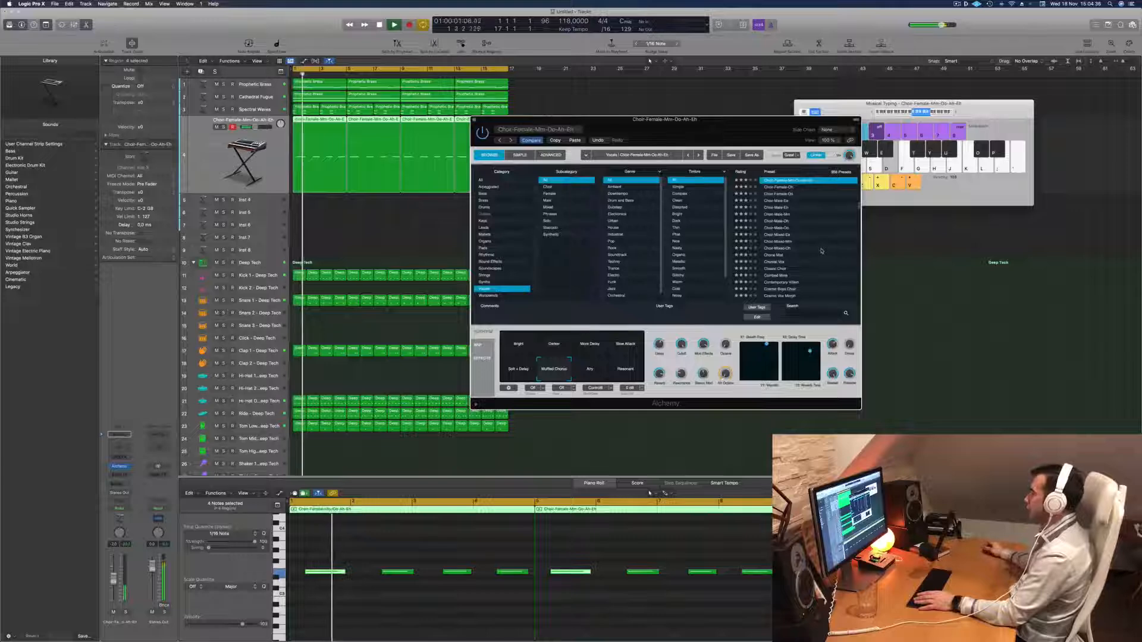
{"action": "key", "text": "Return"}
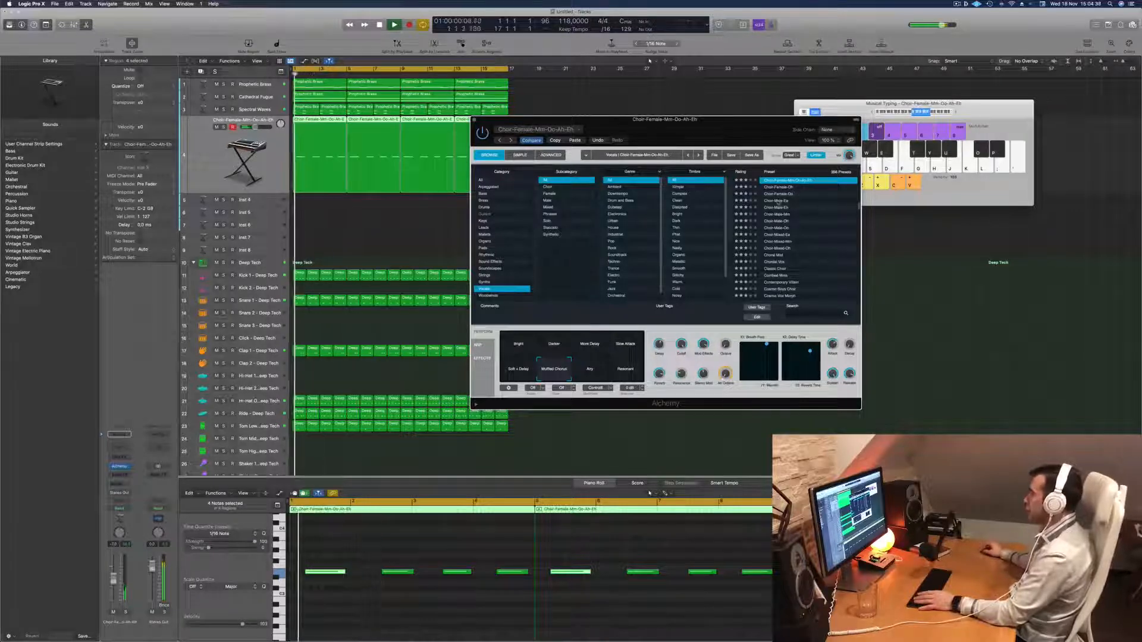
Audition further vocal presets on the choir track during playback, including male choirs and Combed Mins, and load Crow Girls.
{"action": "left_click", "coordinate": [776, 201]}
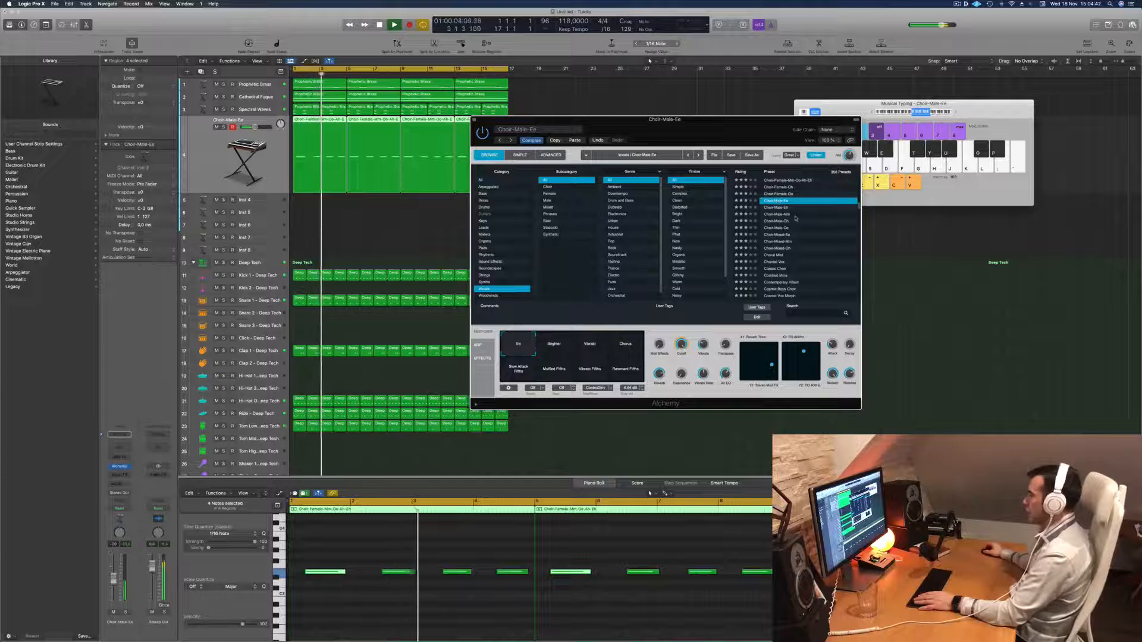
{"action": "left_click", "coordinate": [796, 220]}
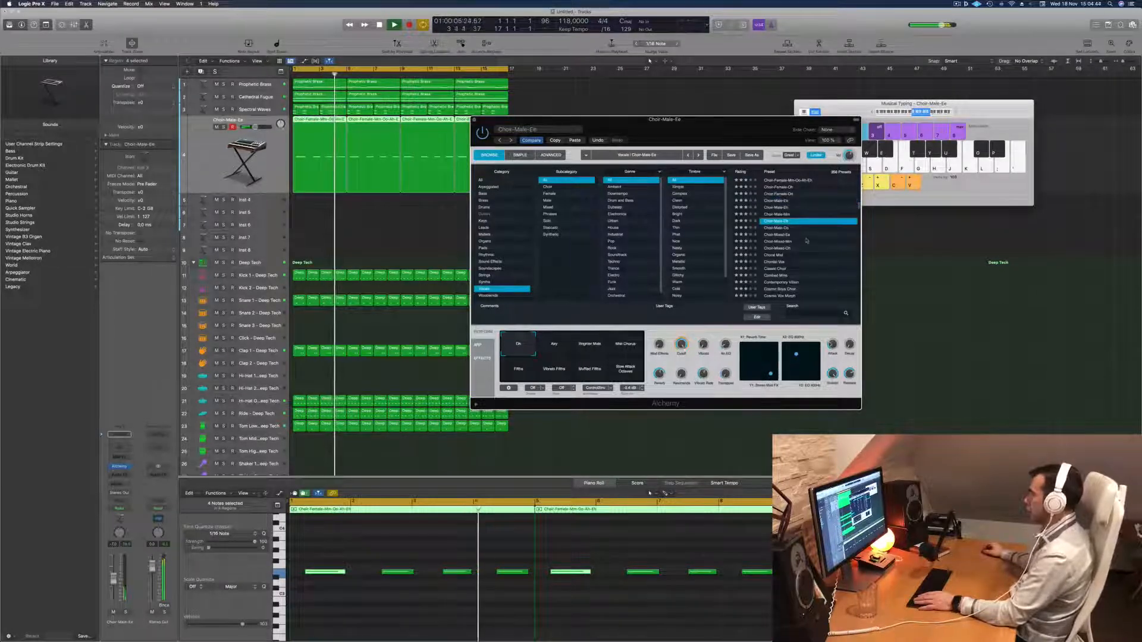
{"action": "scroll", "coordinate": [807, 241], "scroll_direction": "down", "scroll_amount": 1}
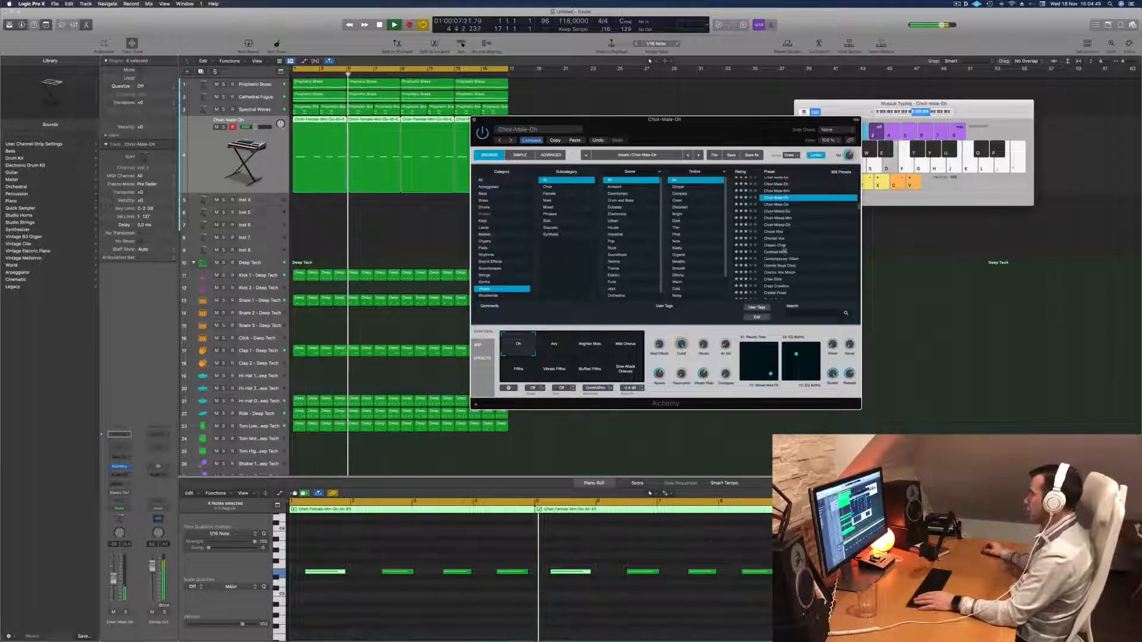
{"action": "left_click", "coordinate": [783, 251]}
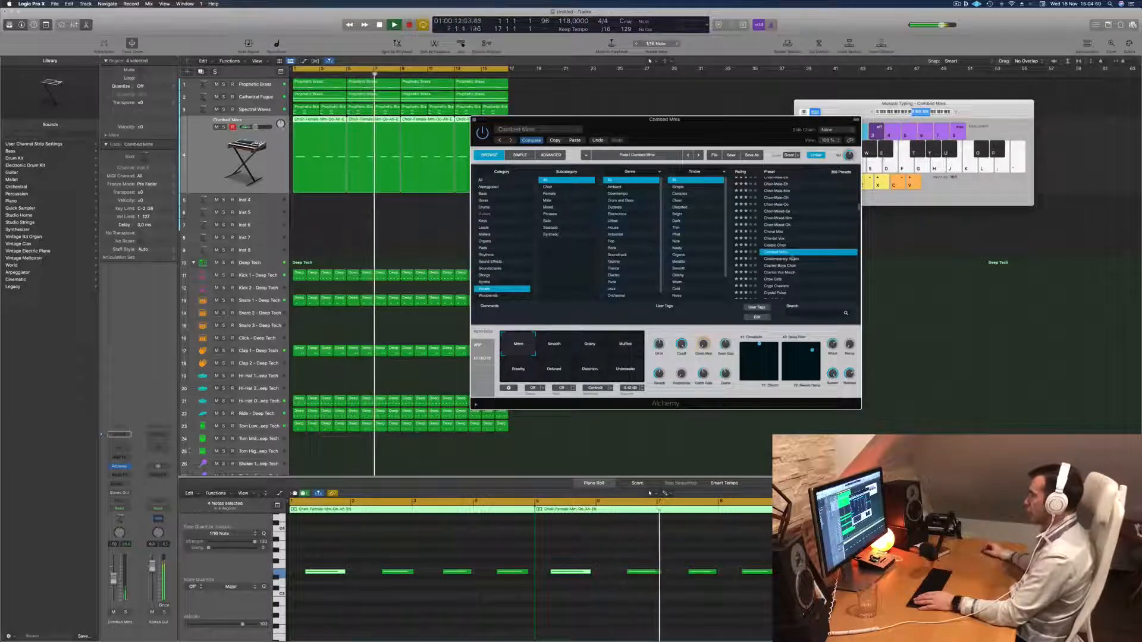
{"action": "left_click", "coordinate": [771, 279]}
{"action": "scroll", "coordinate": [804, 255], "scroll_direction": "down", "scroll_amount": 3}
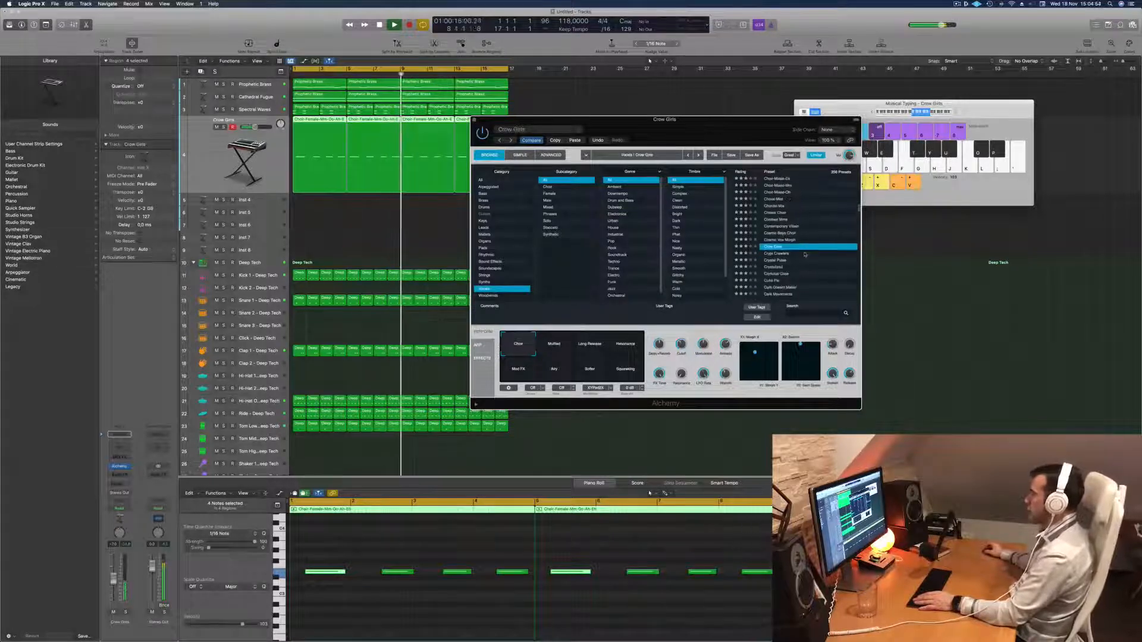
{"action": "scroll", "coordinate": [804, 255], "scroll_direction": "down", "scroll_amount": 1}
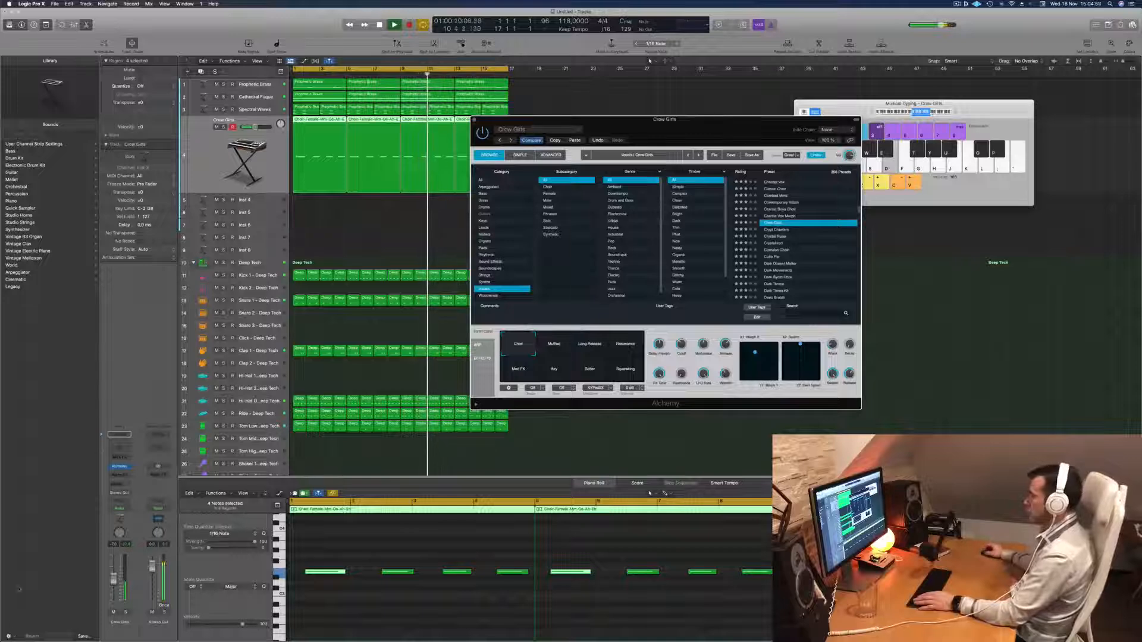
Nudge the Crow Girls channel volume, select all of its notes and try transposing them down an octave.
{"action": "left_click_drag", "start_coordinate": [113, 574], "coordinate": [113, 573]}
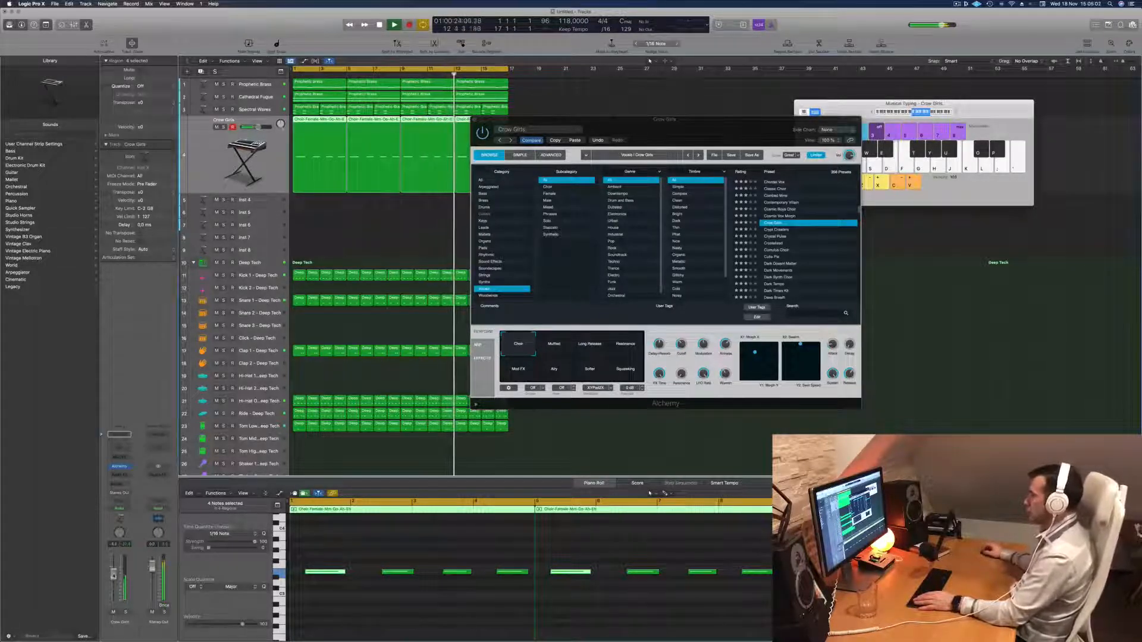
{"action": "left_click", "coordinate": [428, 628]}
{"action": "key", "text": "super+a"}
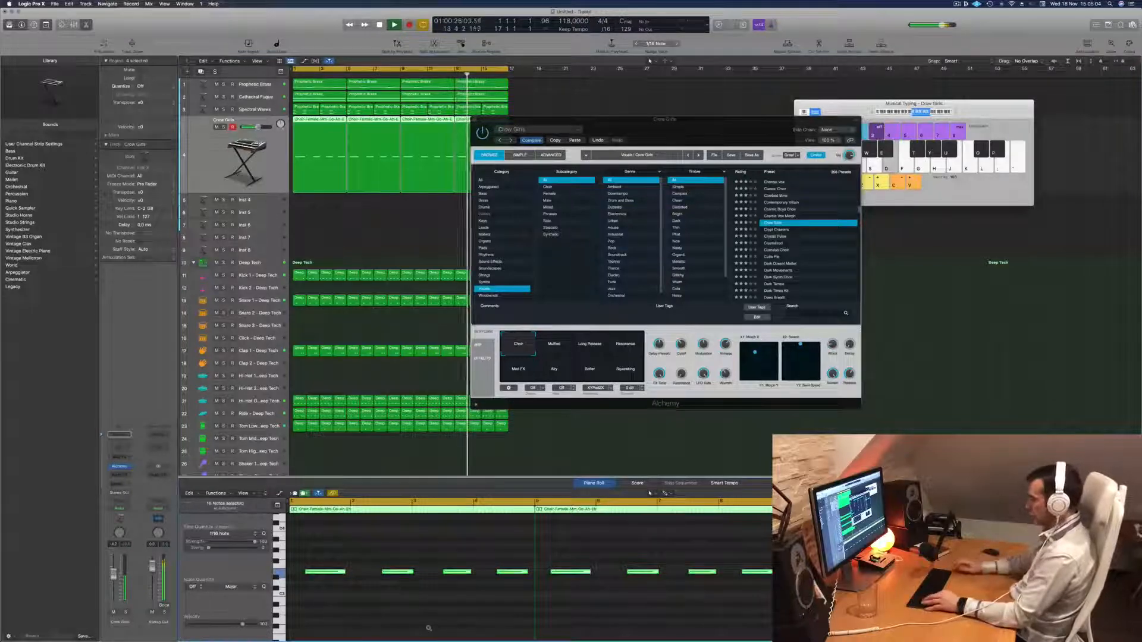
{"action": "key", "text": "alt+shift+Down"}
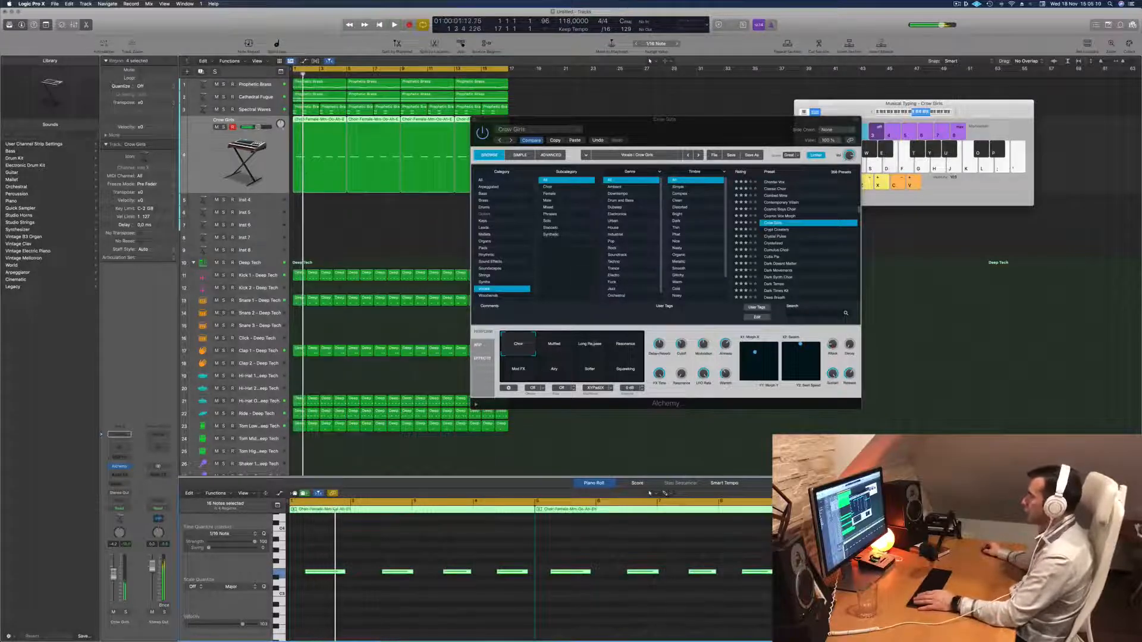
Audition Crow Girls' Long Release, Resonance, Mod FX, Airy, Softer and Squeaking variations during playback.
{"action": "left_click", "coordinate": [591, 343]}
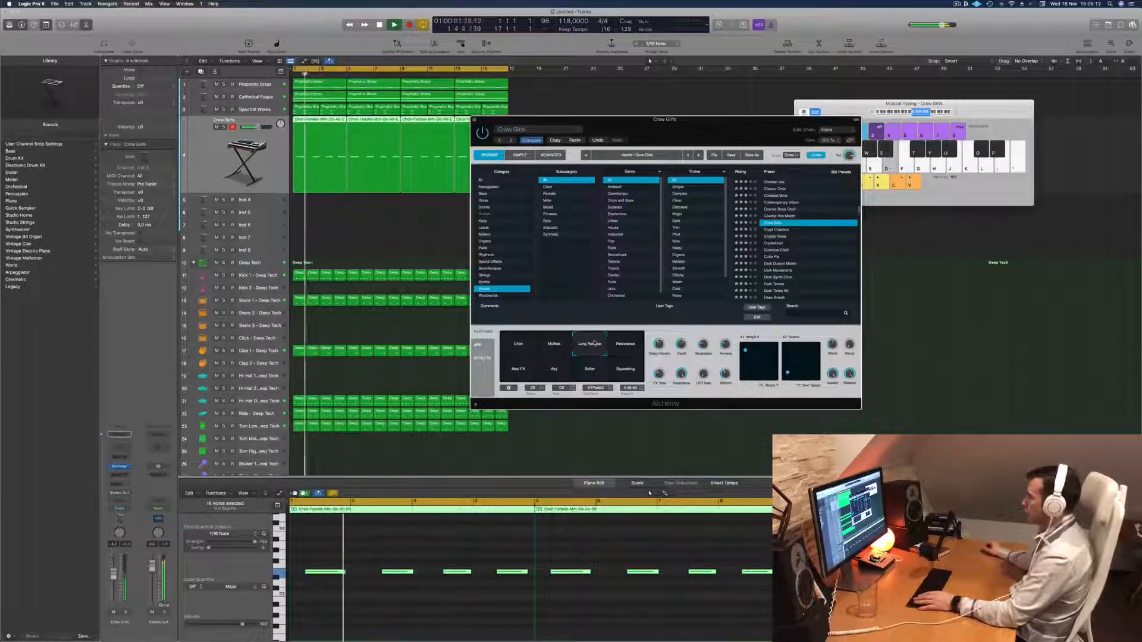
{"action": "left_click", "coordinate": [623, 343]}
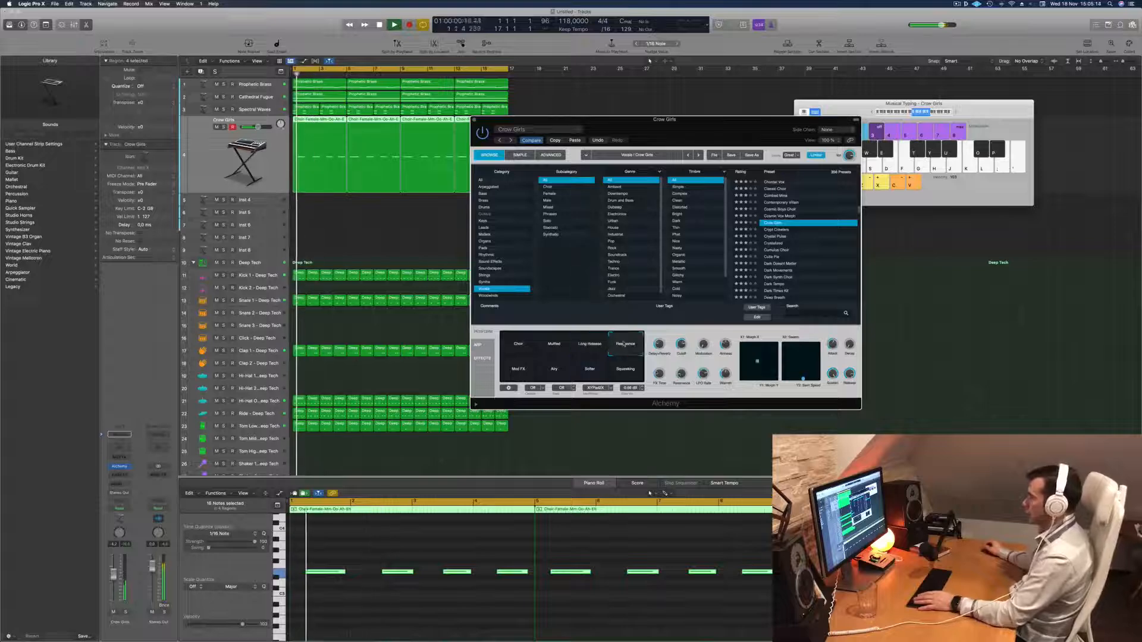
{"action": "left_click", "coordinate": [518, 370]}
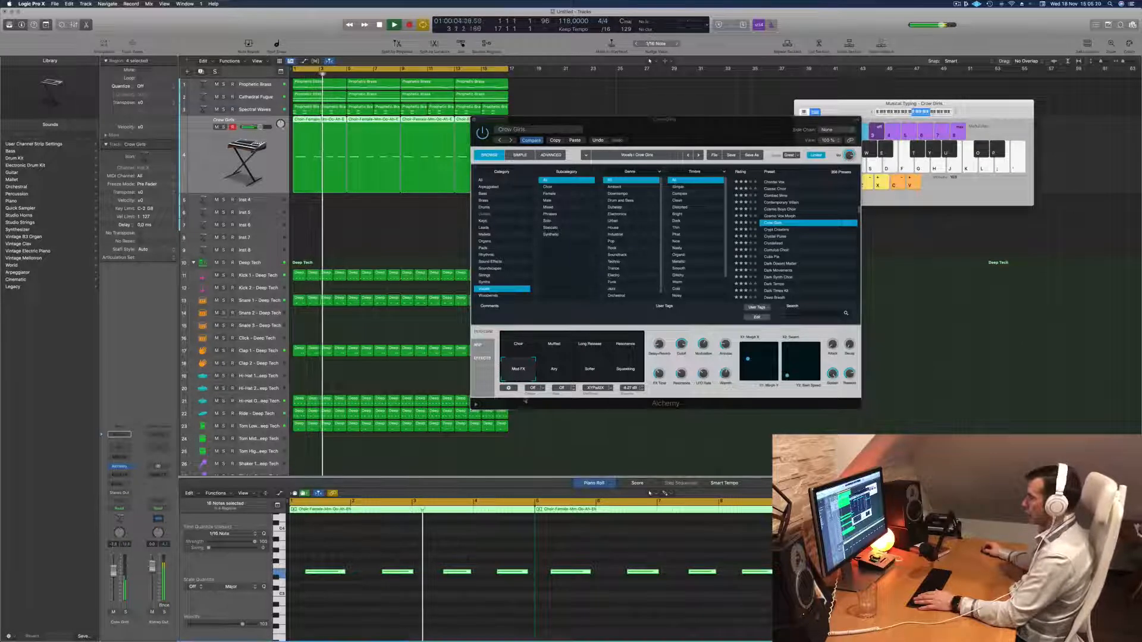
{"action": "left_click", "coordinate": [546, 376]}
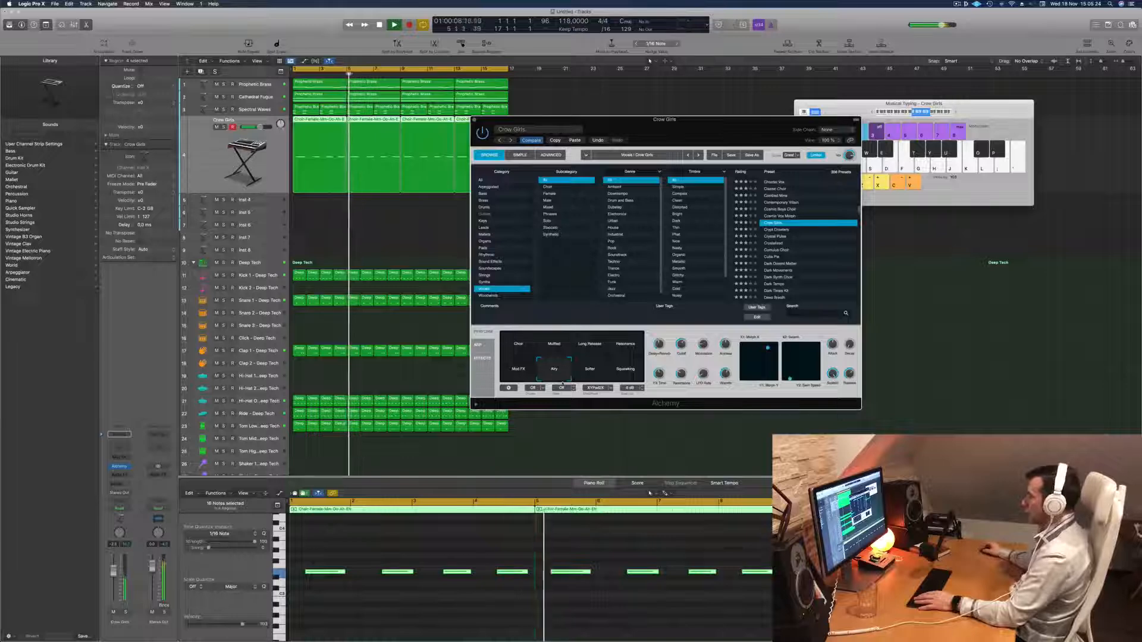
{"action": "left_click", "coordinate": [594, 376]}
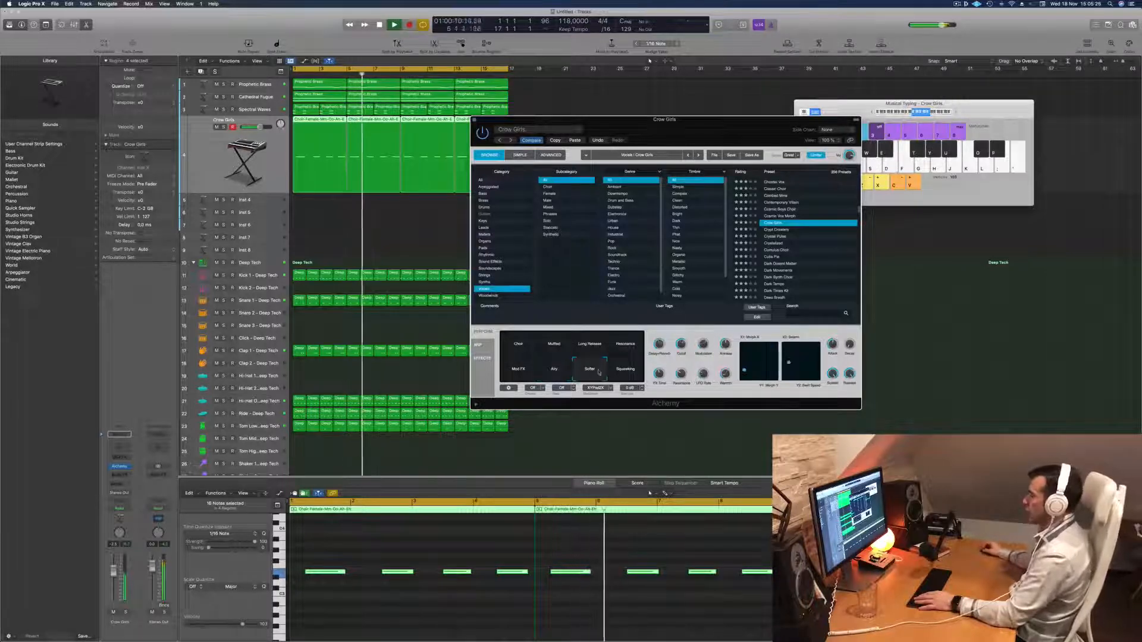
{"action": "left_click", "coordinate": [620, 372]}
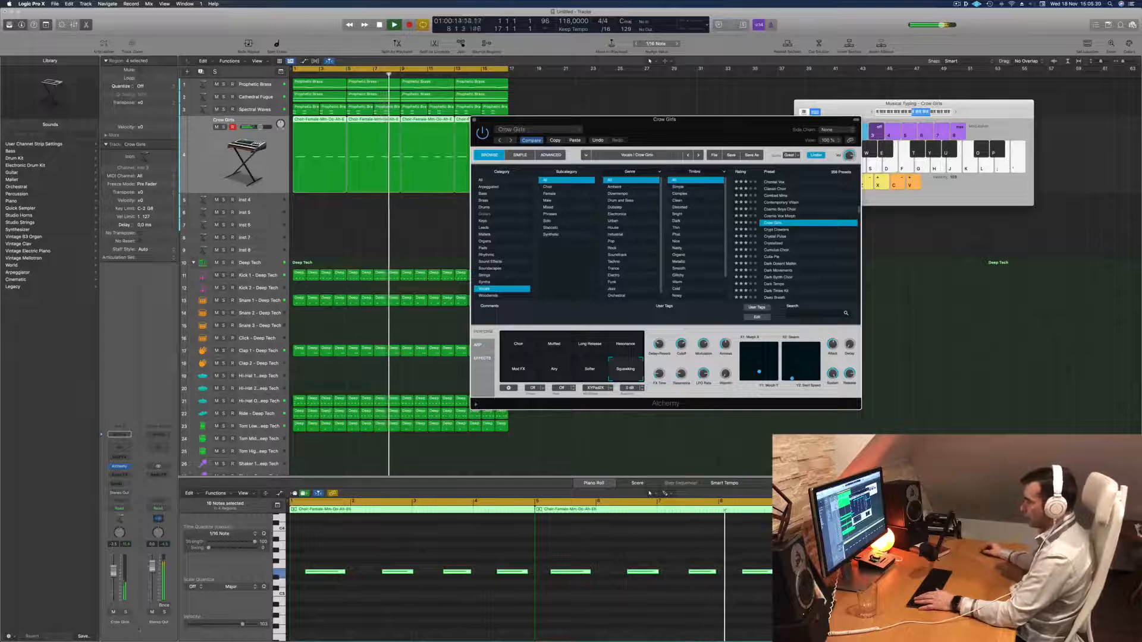
Set Crow Girls to the Mod FX variation, comparing it soloed and in the full mix from the start.
{"action": "left_click", "coordinate": [125, 612]}
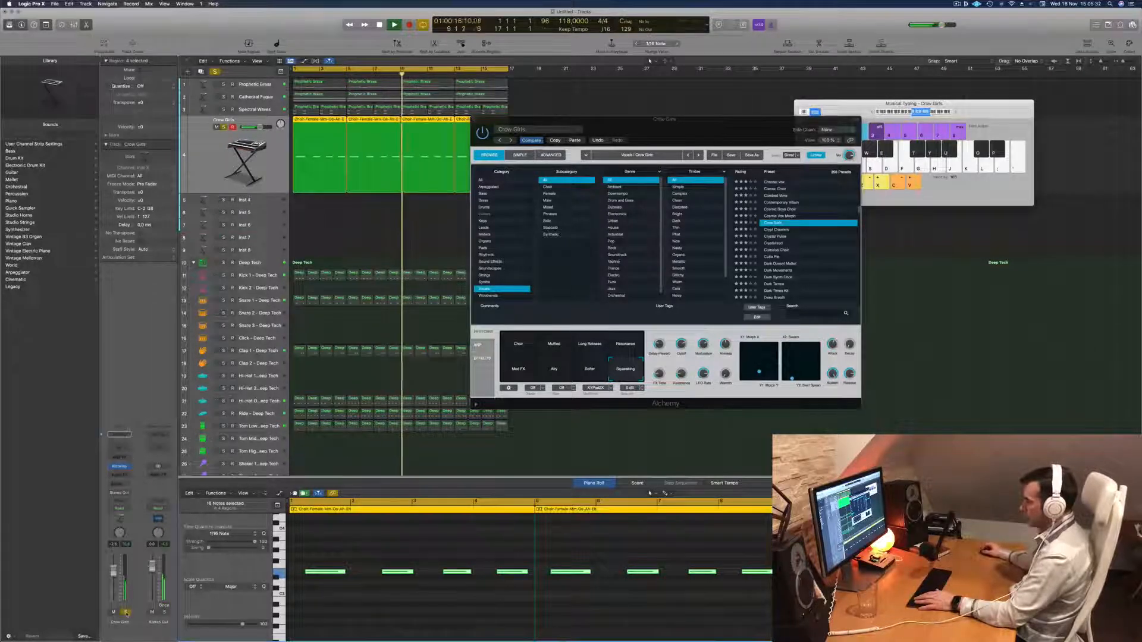
{"action": "left_click", "coordinate": [125, 612]}
{"action": "key", "text": "Return"}
{"action": "left_click", "coordinate": [518, 369]}
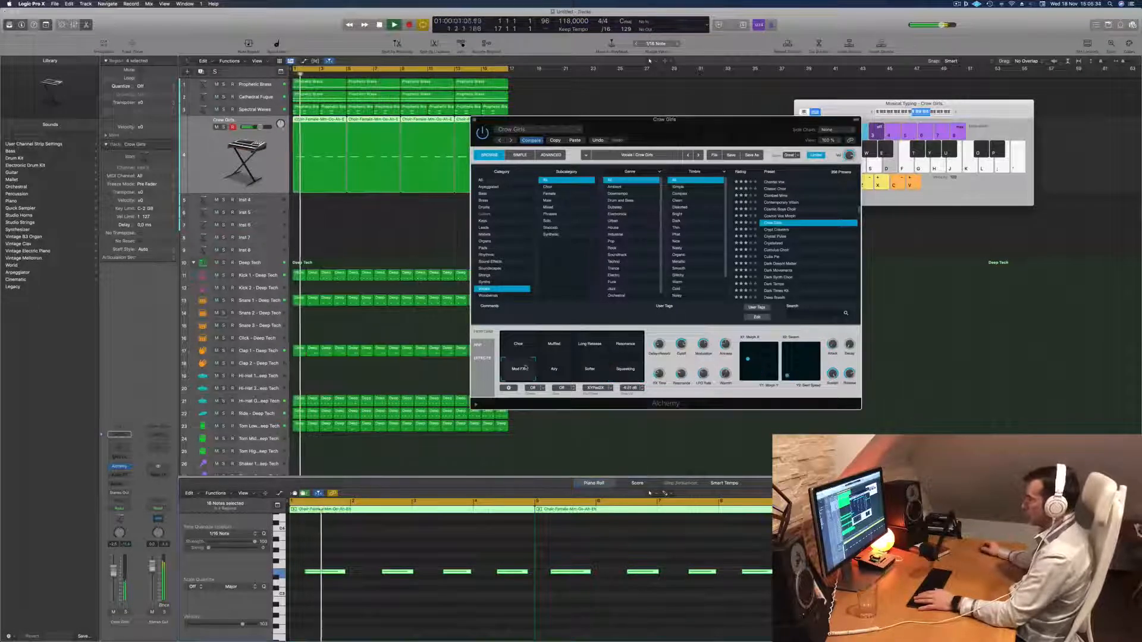
{"action": "left_click", "coordinate": [126, 612]}
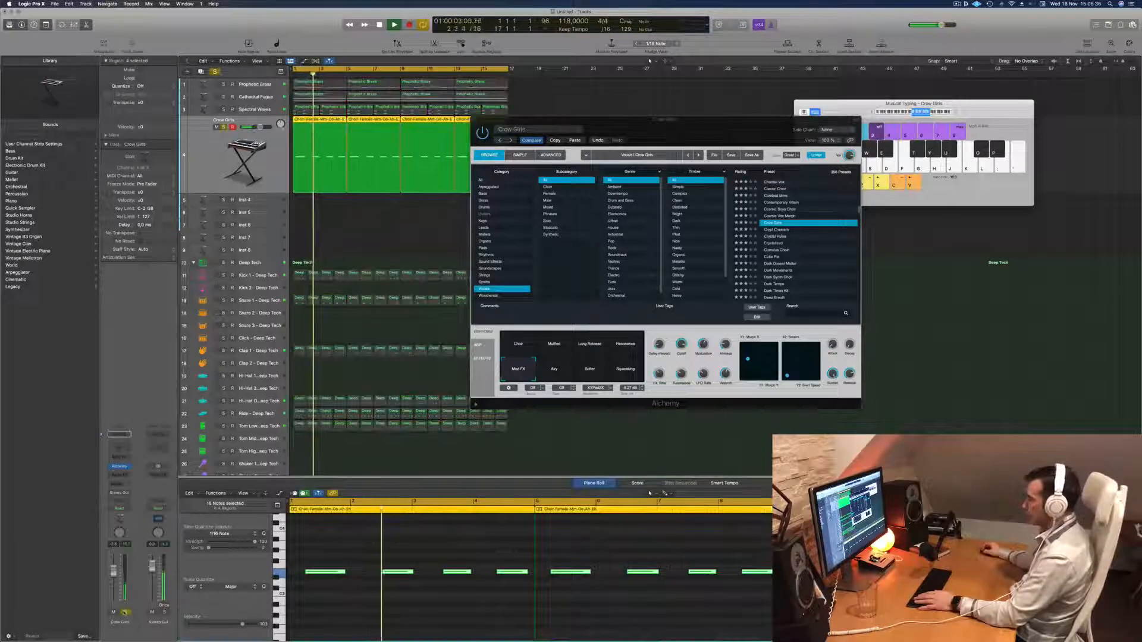
{"action": "left_click", "coordinate": [126, 612]}
{"action": "key", "text": "Return"}
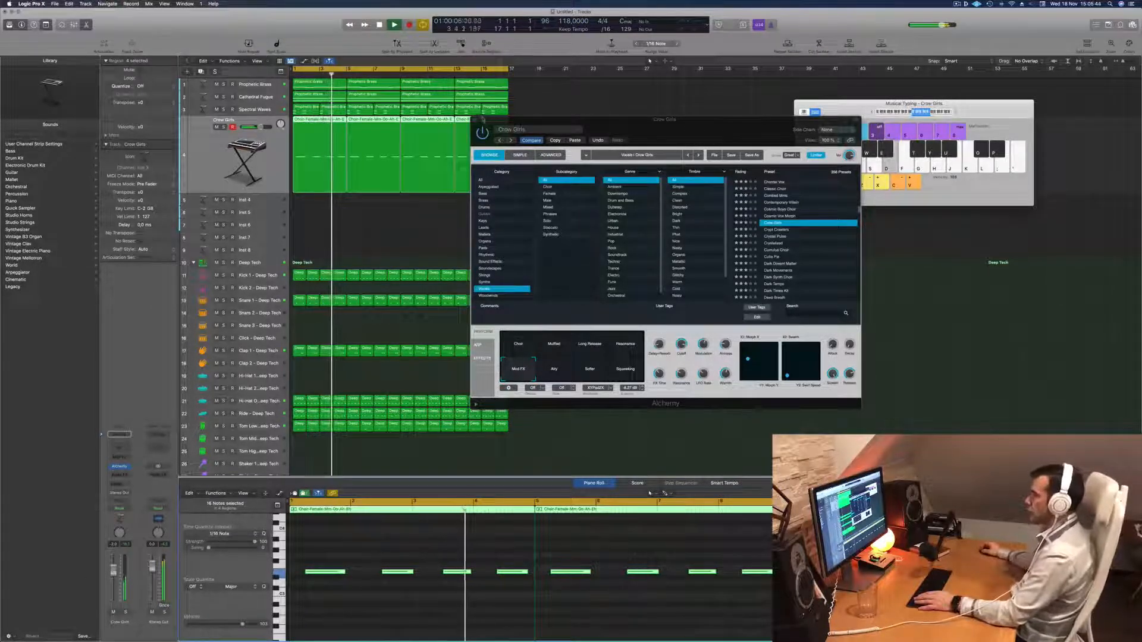
Close the Crow Girls Alchemy window, replay the beat and deselect the choir regions.
{"action": "key", "text": "super+w"}
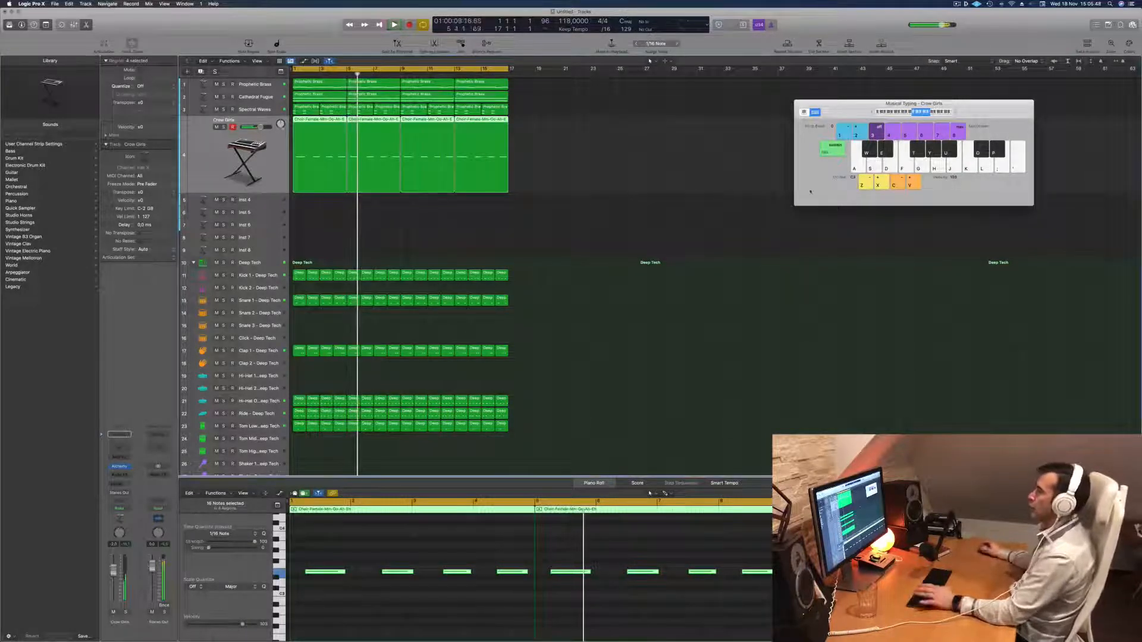
{"action": "left_click", "coordinate": [956, 4]}
{"action": "left_click", "coordinate": [956, 4]}
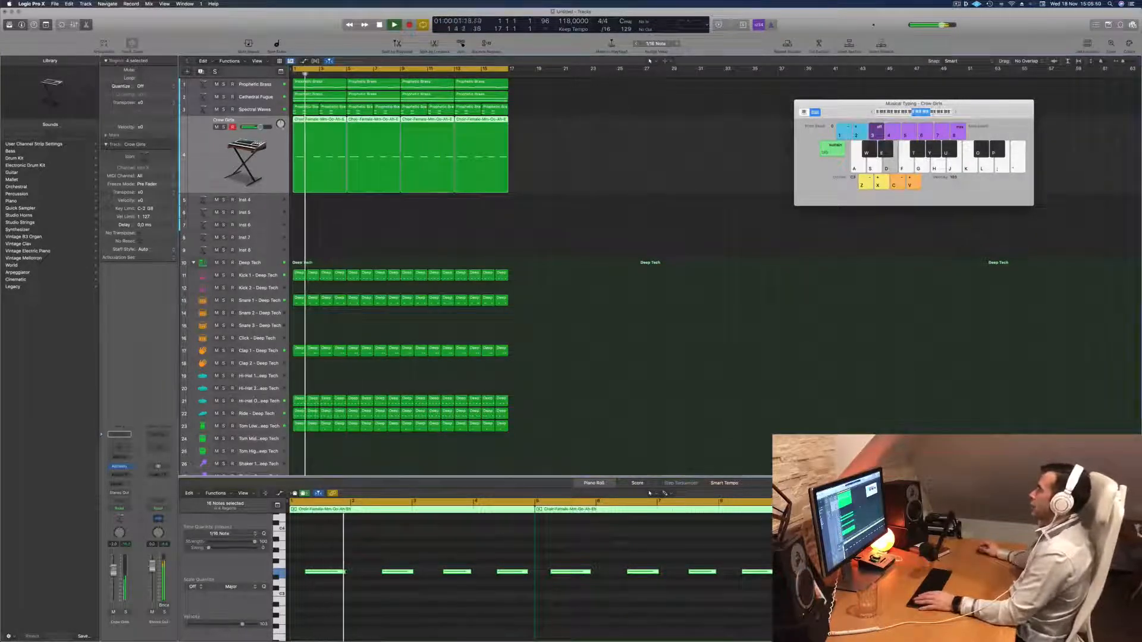
{"action": "left_click", "coordinate": [580, 146]}
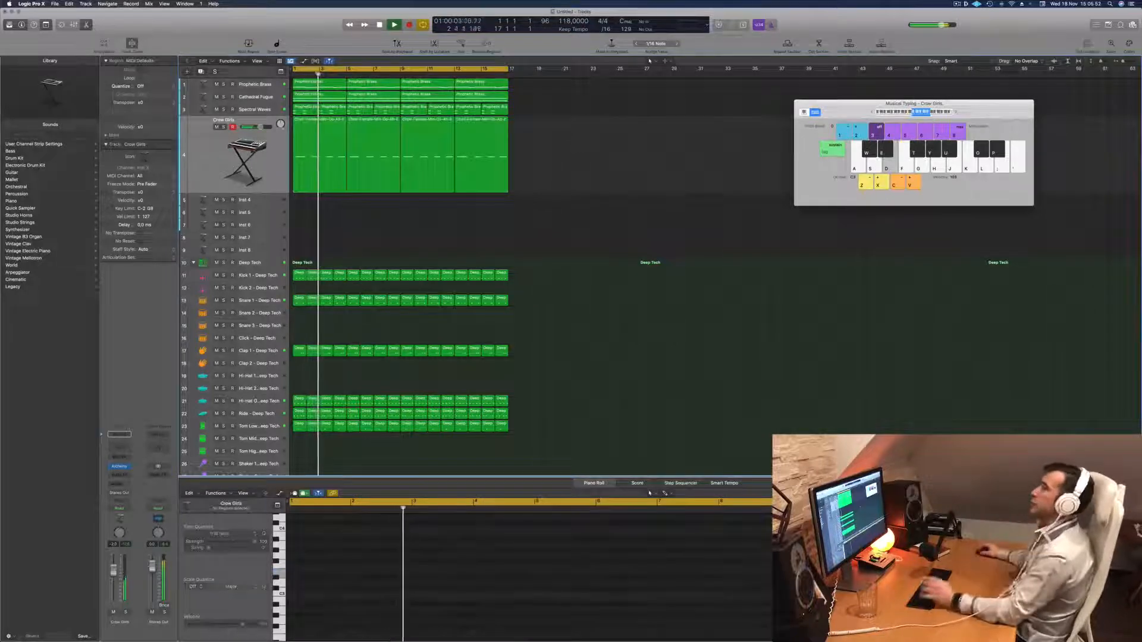
Select the Crow Girls track, duplicate it as a new empty track with the same settings and replay the beat.
{"action": "left_click", "coordinate": [261, 143]}
{"action": "key", "text": "Return"}
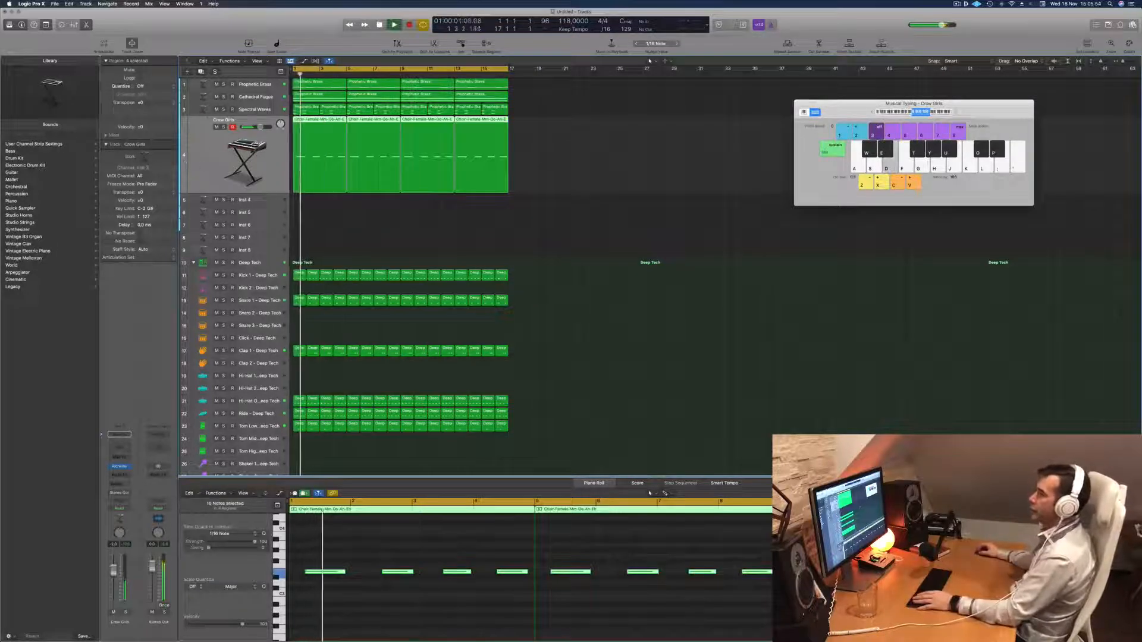
{"action": "key", "text": "super+d"}
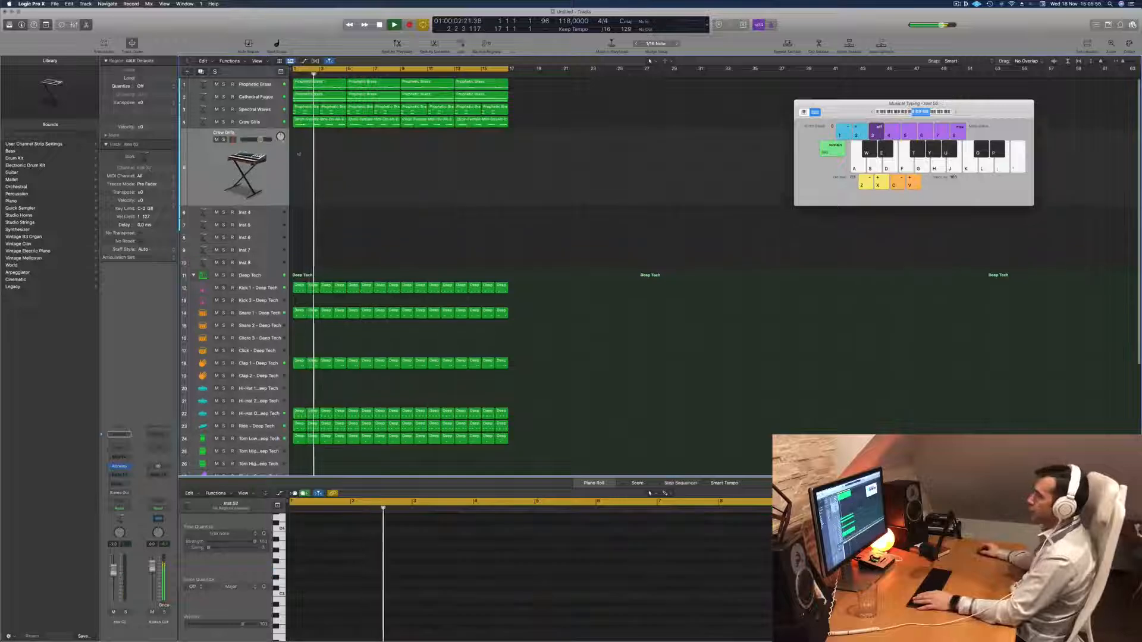
{"action": "key", "text": "space"}
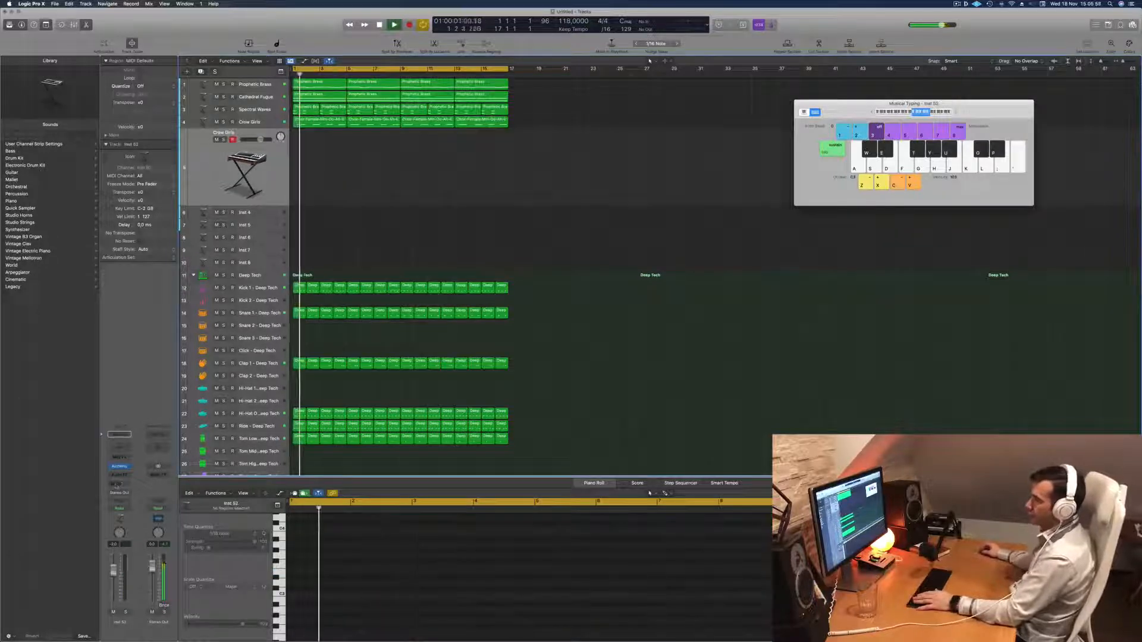
Send the duplicated Crow Girls track to Bus 8 and insert a stereo SilverVerb on Aux 8.
{"action": "left_click", "coordinate": [117, 484]}
{"action": "mouse_move", "coordinate": [123, 494]}
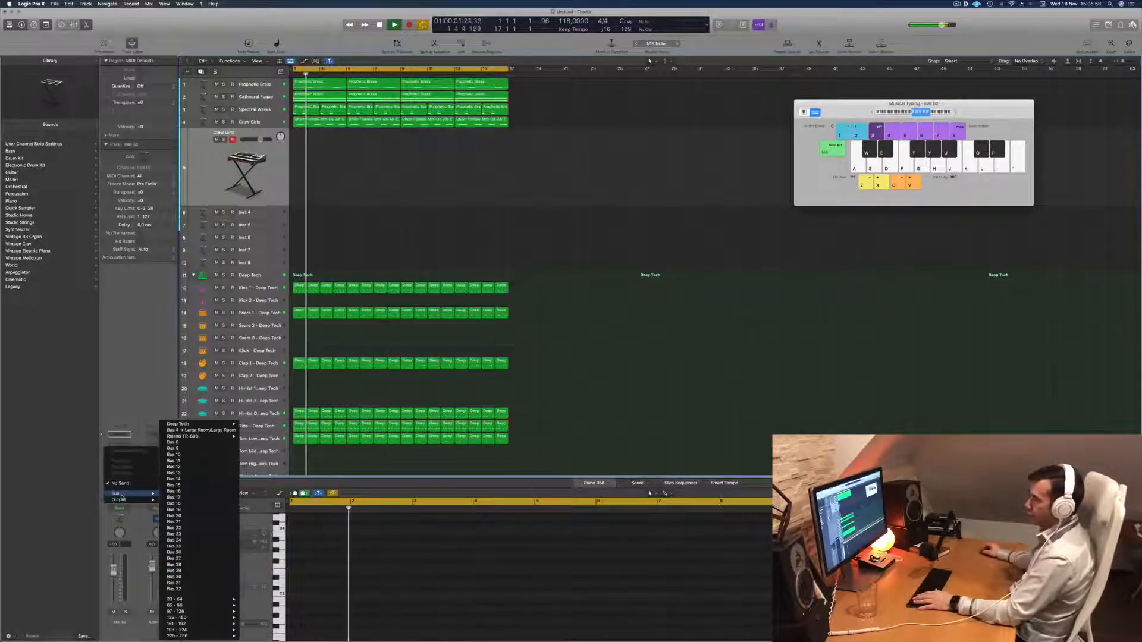
{"action": "left_click", "coordinate": [172, 442]}
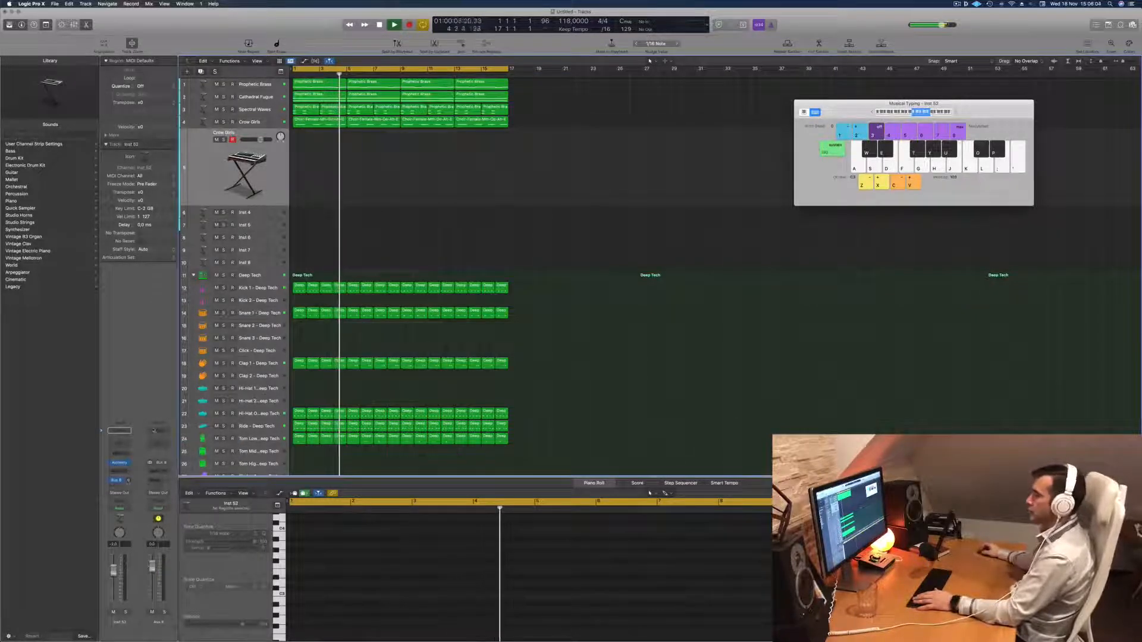
{"action": "left_click", "coordinate": [161, 474]}
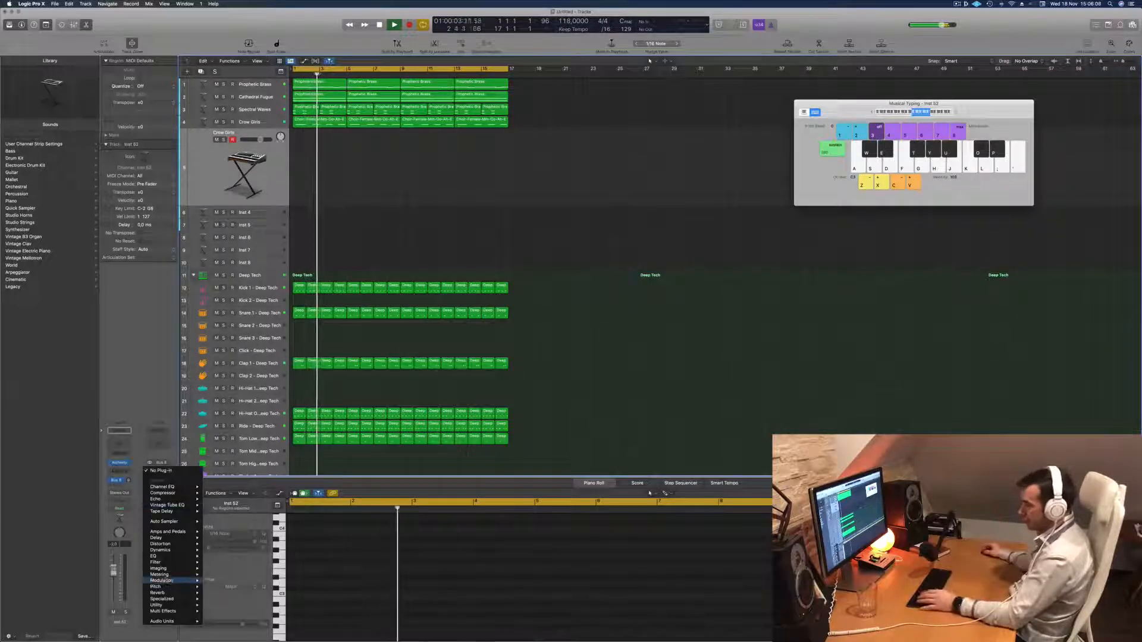
{"action": "mouse_move", "coordinate": [166, 593]}
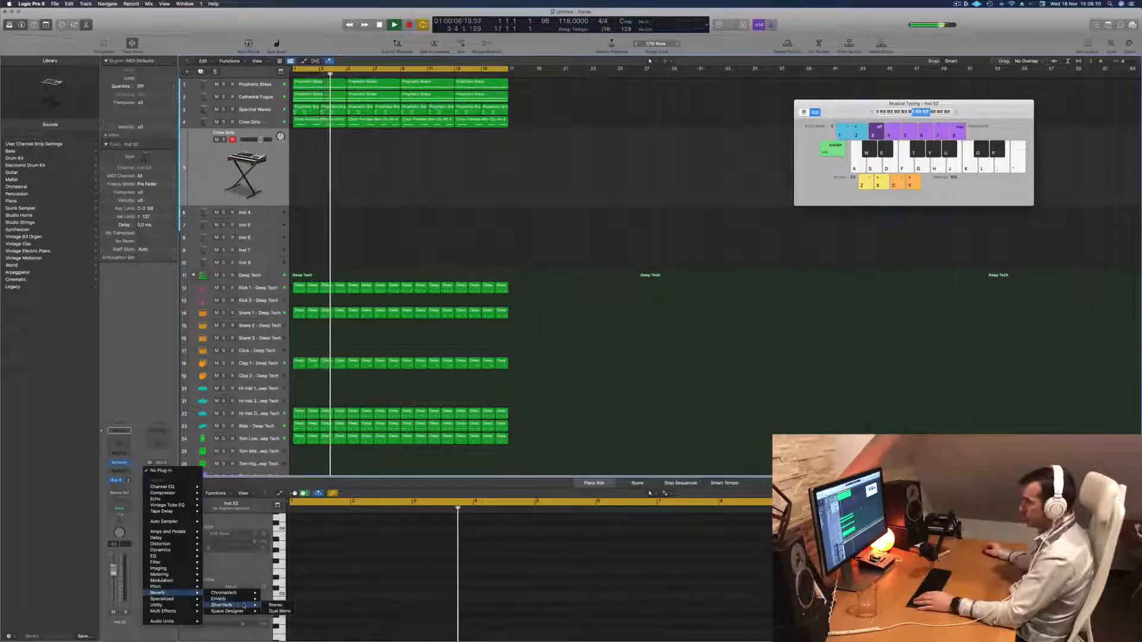
{"action": "left_click", "coordinate": [274, 605]}
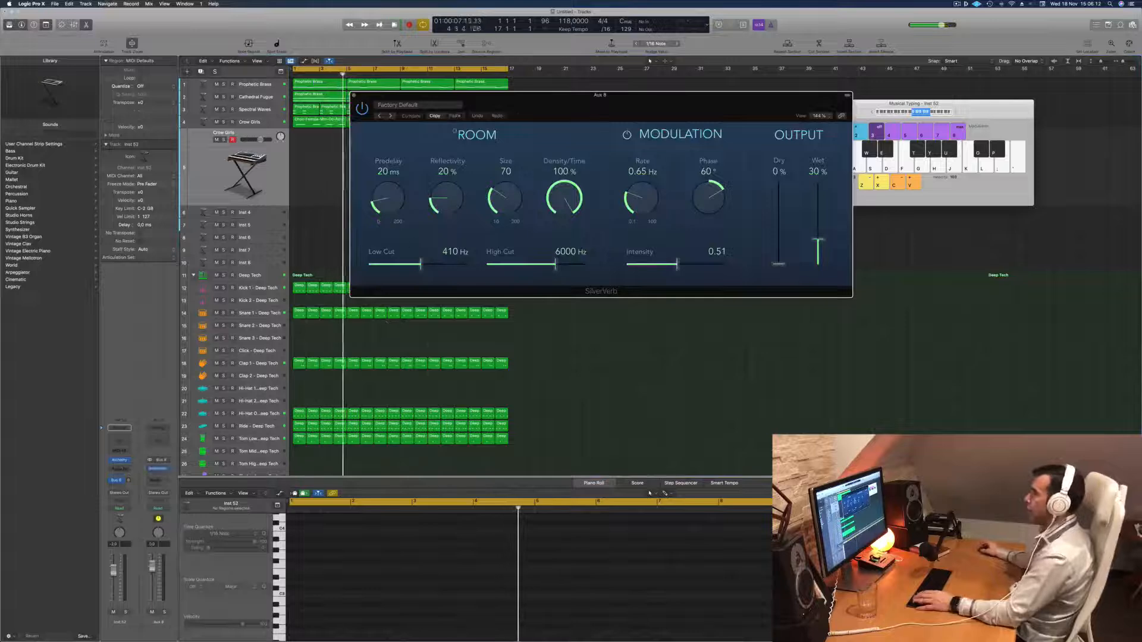
Load the grandiose preset in SilverVerb, close its window and replay the beat from the start.
{"action": "left_click", "coordinate": [447, 104]}
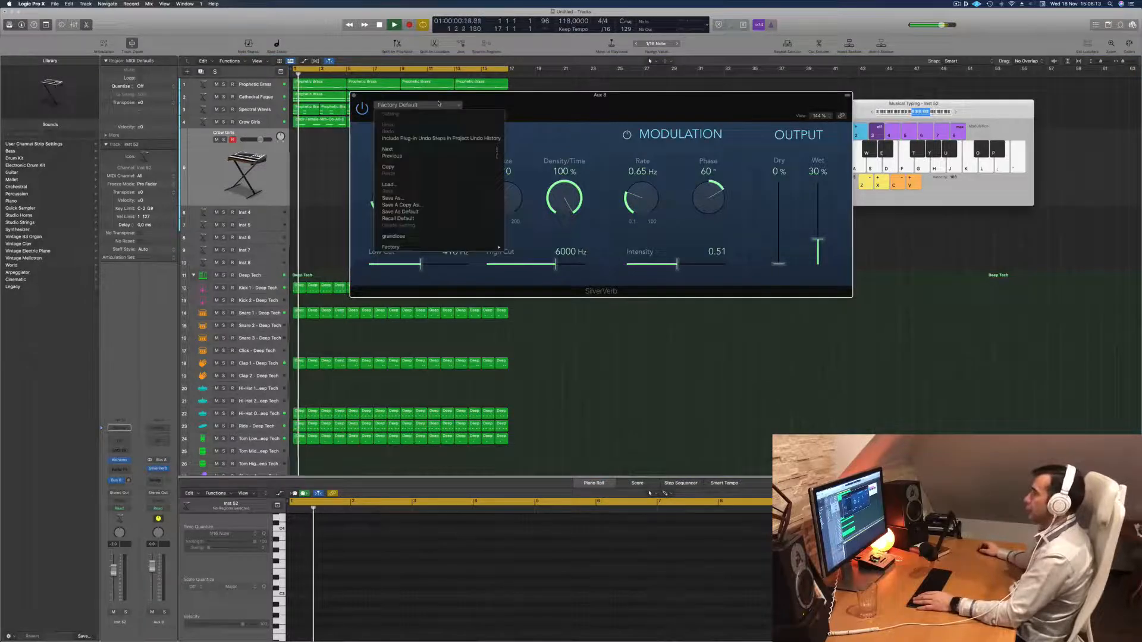
{"action": "left_click", "coordinate": [416, 237]}
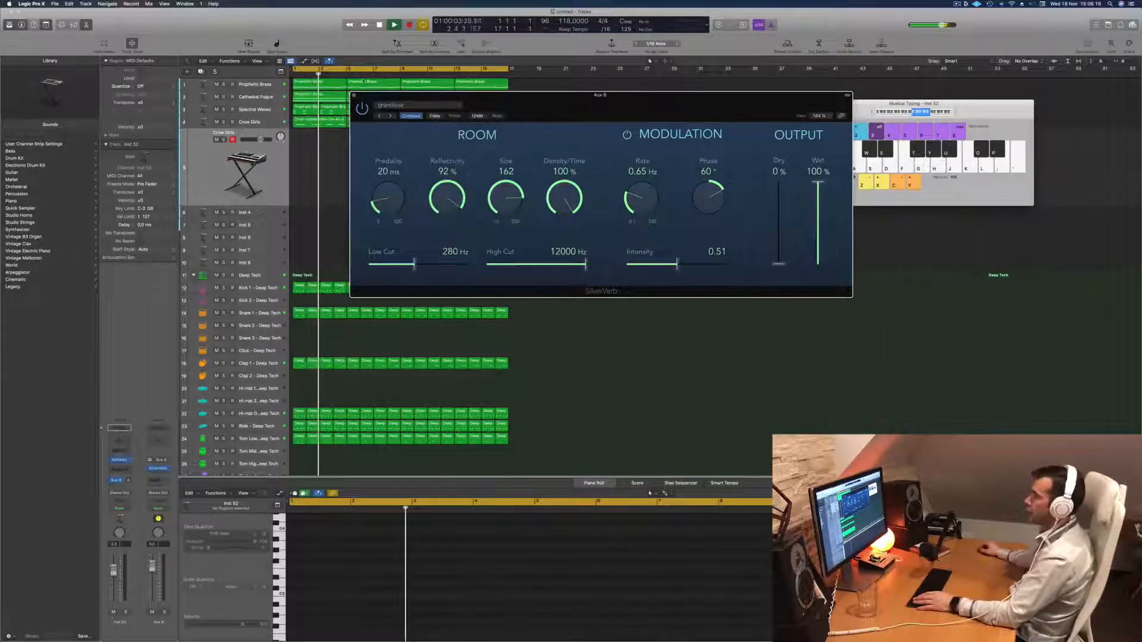
{"action": "left_click", "coordinate": [353, 96]}
{"action": "key", "text": "Return"}
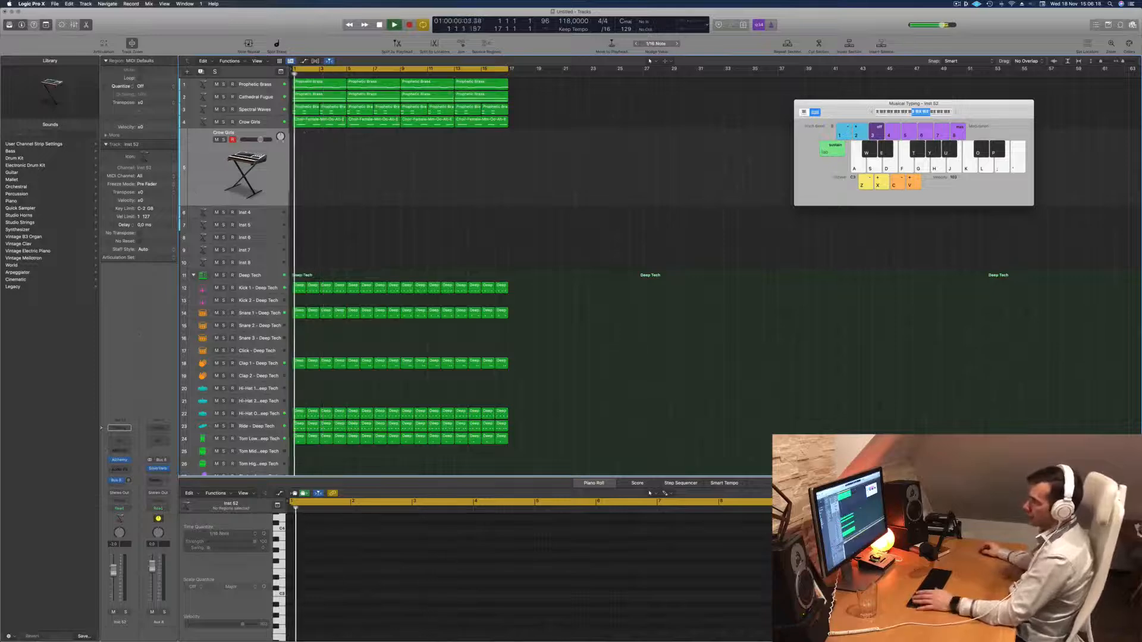
Load the 90s Luscious Pad preset from the Fast Attack pads in Alchemy on the duplicated Crow Girls track.
{"action": "left_click", "coordinate": [119, 460]}
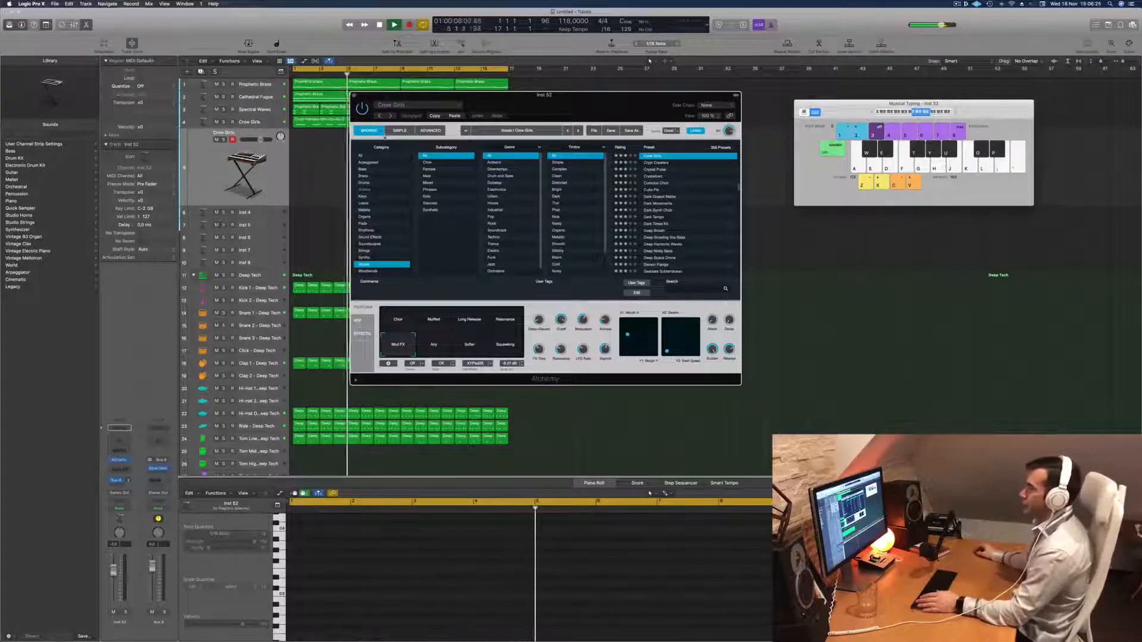
{"action": "left_click", "coordinate": [362, 225]}
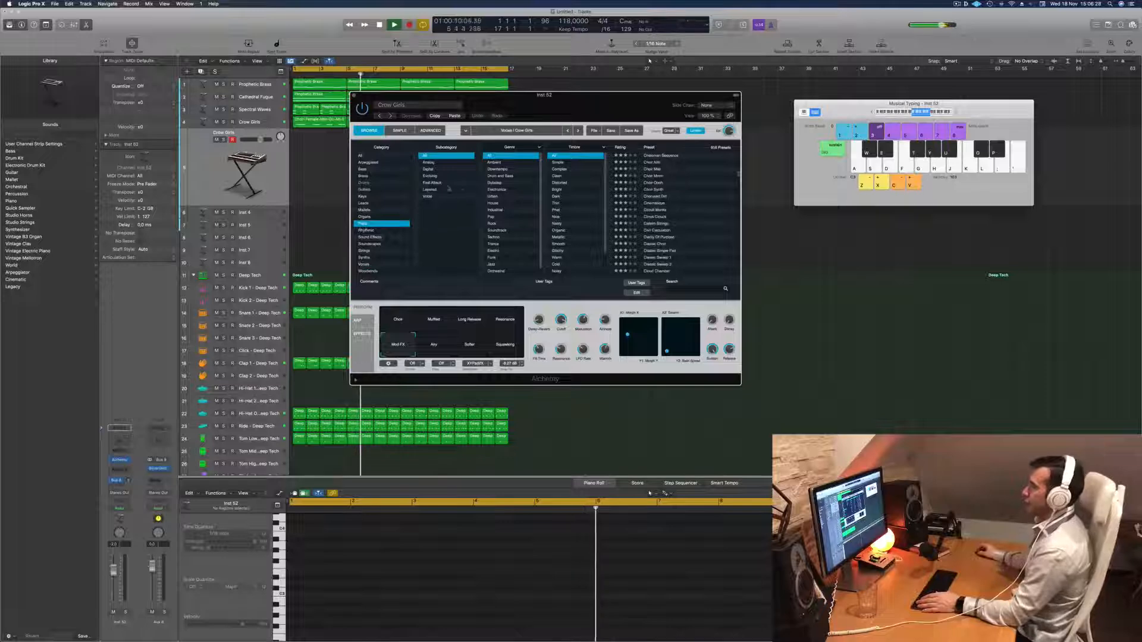
{"action": "left_click_drag", "start_coordinate": [577, 111], "coordinate": [612, 129]}
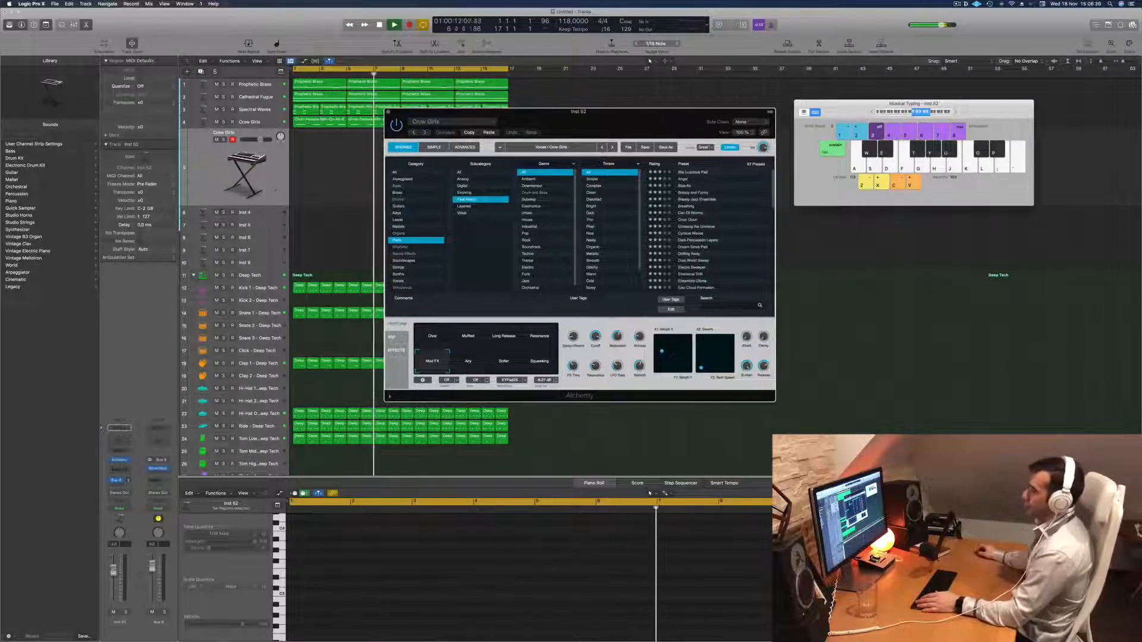
{"action": "left_click", "coordinate": [226, 179]}
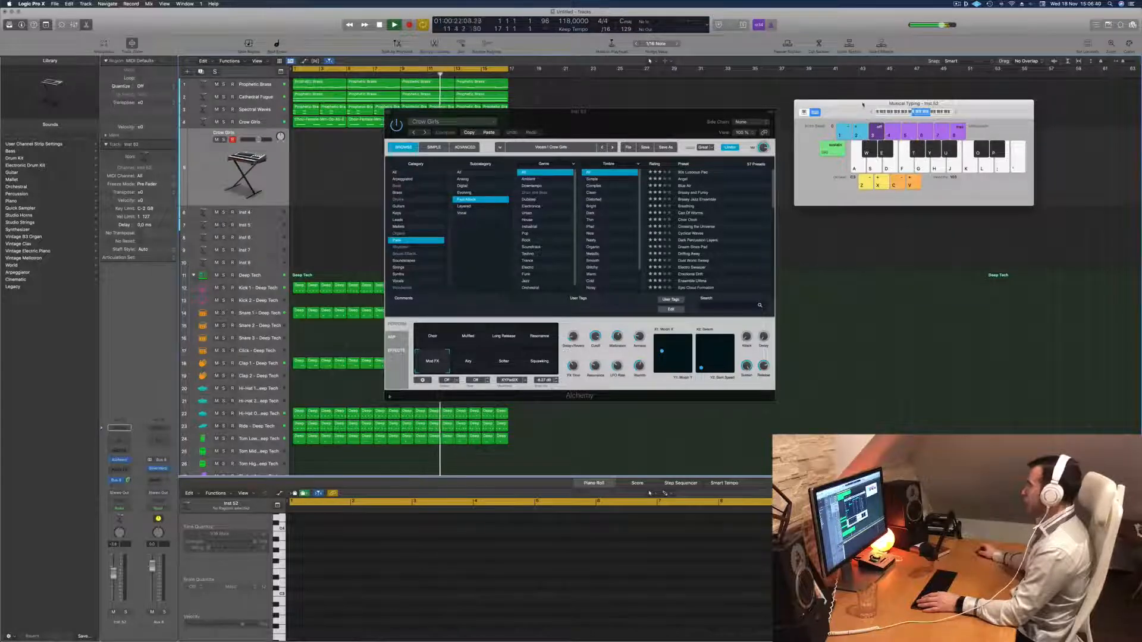
{"action": "left_click_drag", "start_coordinate": [863, 104], "coordinate": [844, 110]}
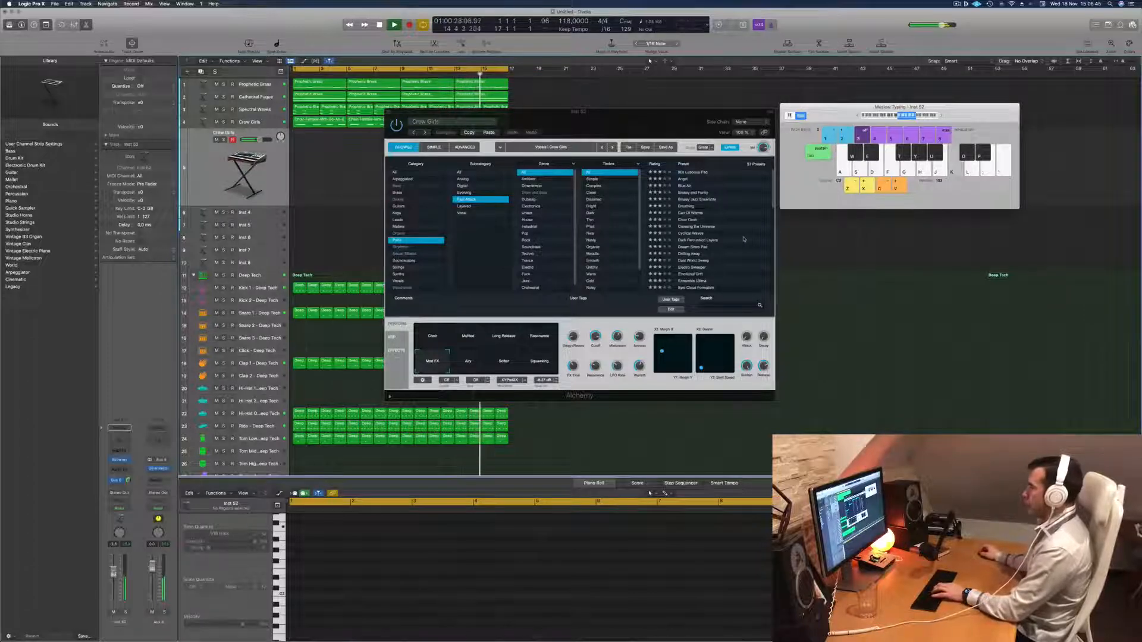
{"action": "left_click", "coordinate": [692, 172]}
{"action": "left_click_drag", "start_coordinate": [676, 113], "coordinate": [766, 113]}
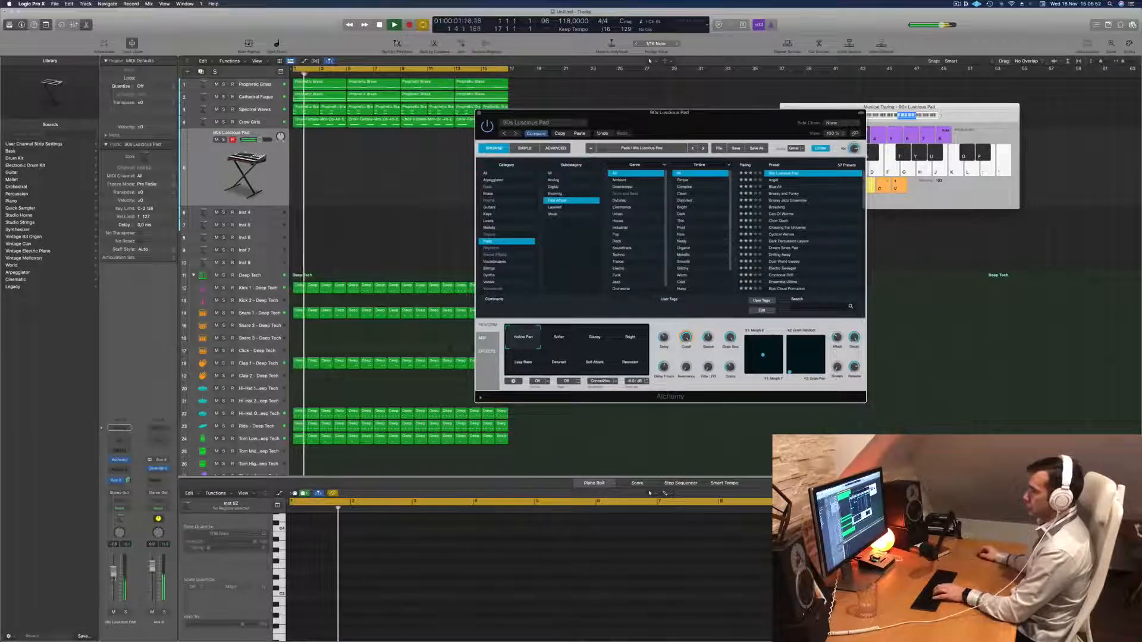
Lower the pad track's volume slightly and switch through the Softer, Glassy and Bright variations of 90s Luscious Pad.
{"action": "left_click_drag", "start_coordinate": [260, 140], "coordinate": [253, 140]}
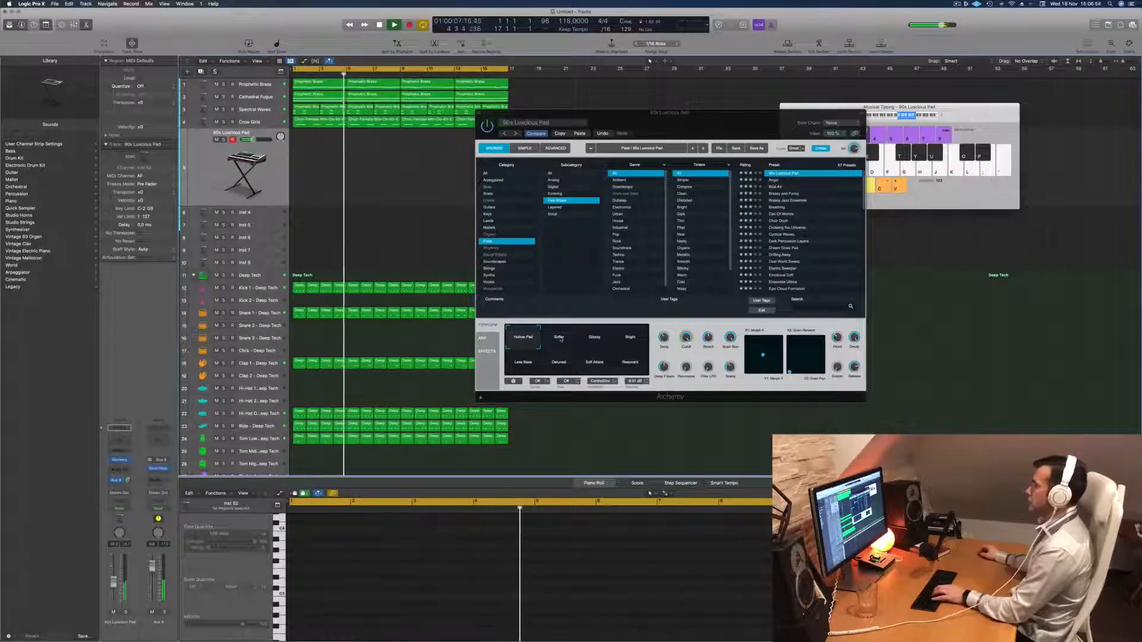
{"action": "left_click", "coordinate": [559, 338]}
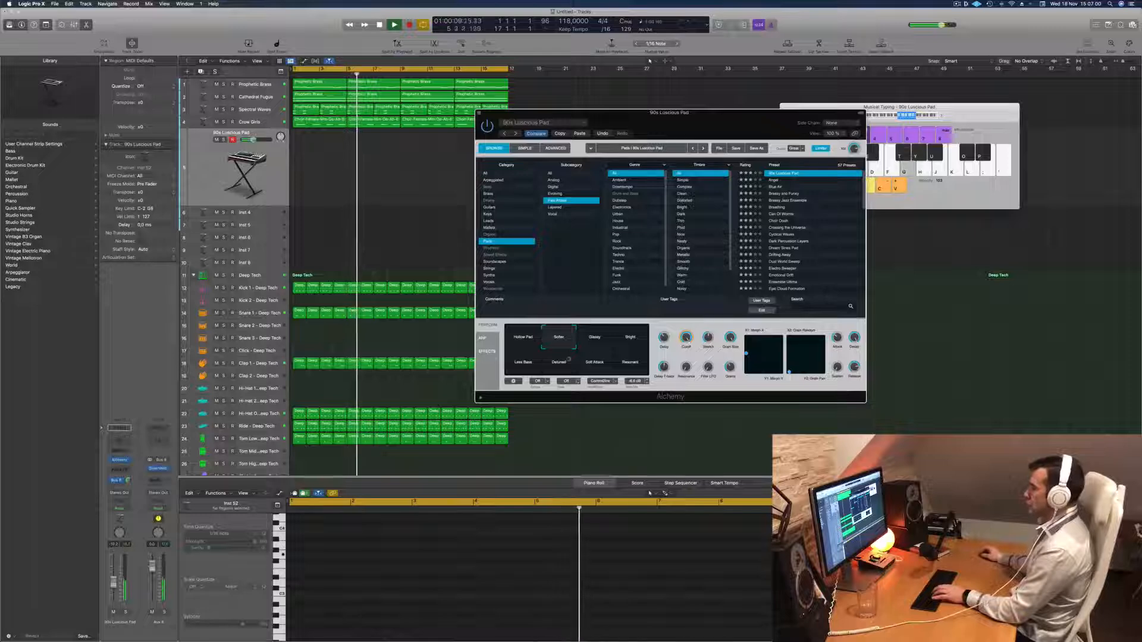
{"action": "left_click", "coordinate": [597, 339]}
{"action": "left_click", "coordinate": [629, 338]}
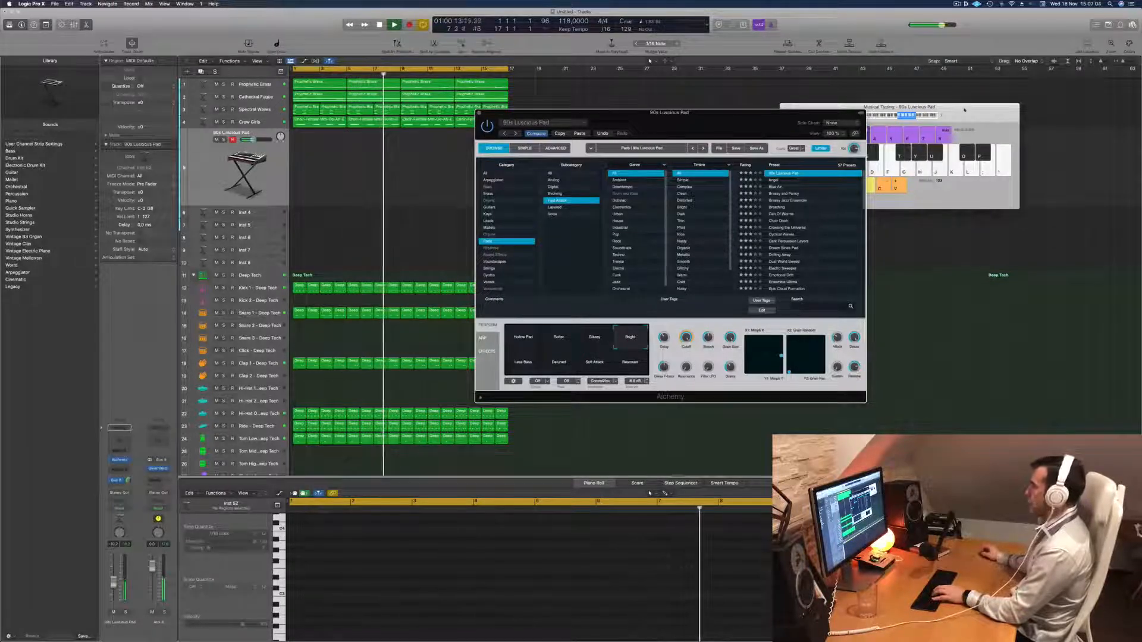
{"action": "left_click_drag", "start_coordinate": [859, 116], "coordinate": [863, 117]}
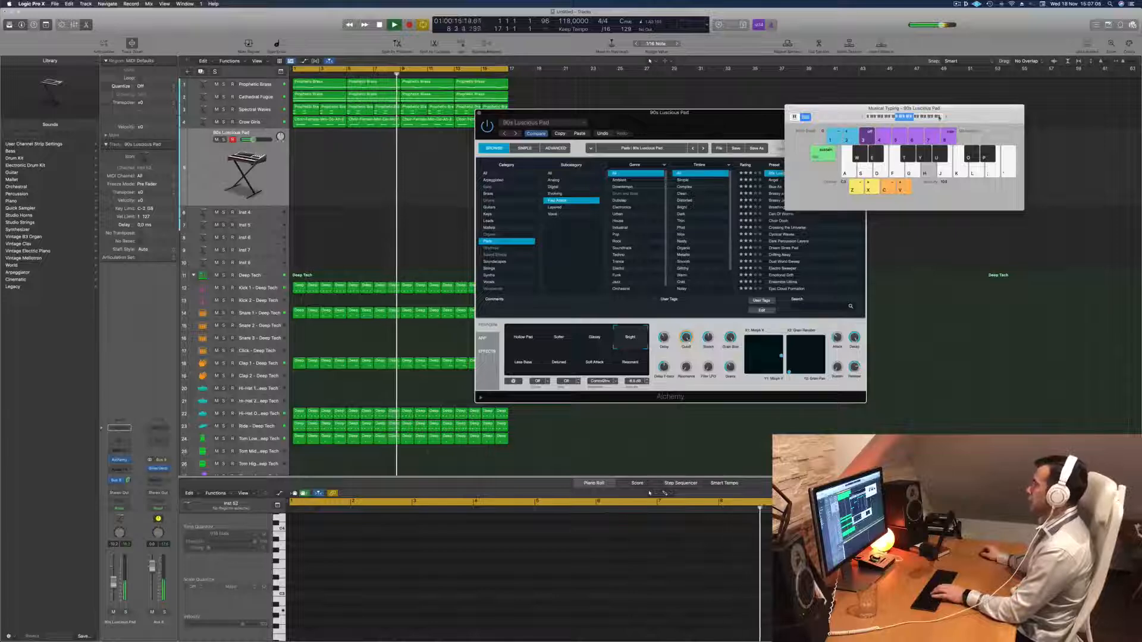
Audition notes with the Bright variation in different octaves over the looping beat using Musical Typing.
{"action": "key", "text": "x"}
{"action": "key", "text": "h"}
{"action": "key", "text": "j"}
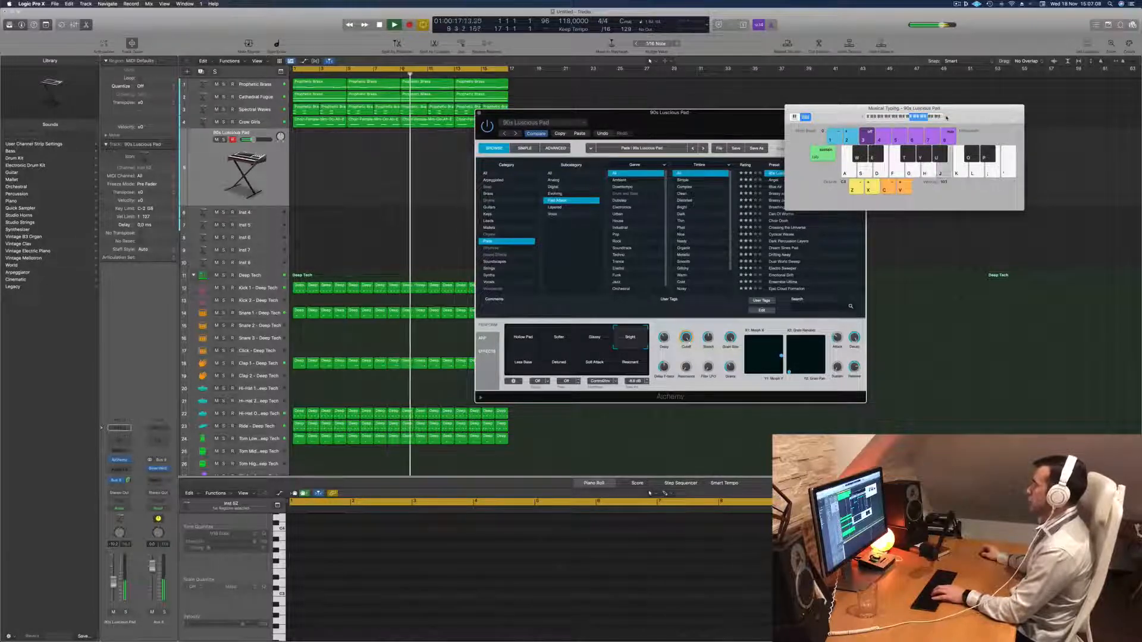
{"action": "key", "text": "a"}
{"action": "key", "text": "s"}
{"action": "key", "text": "j"}
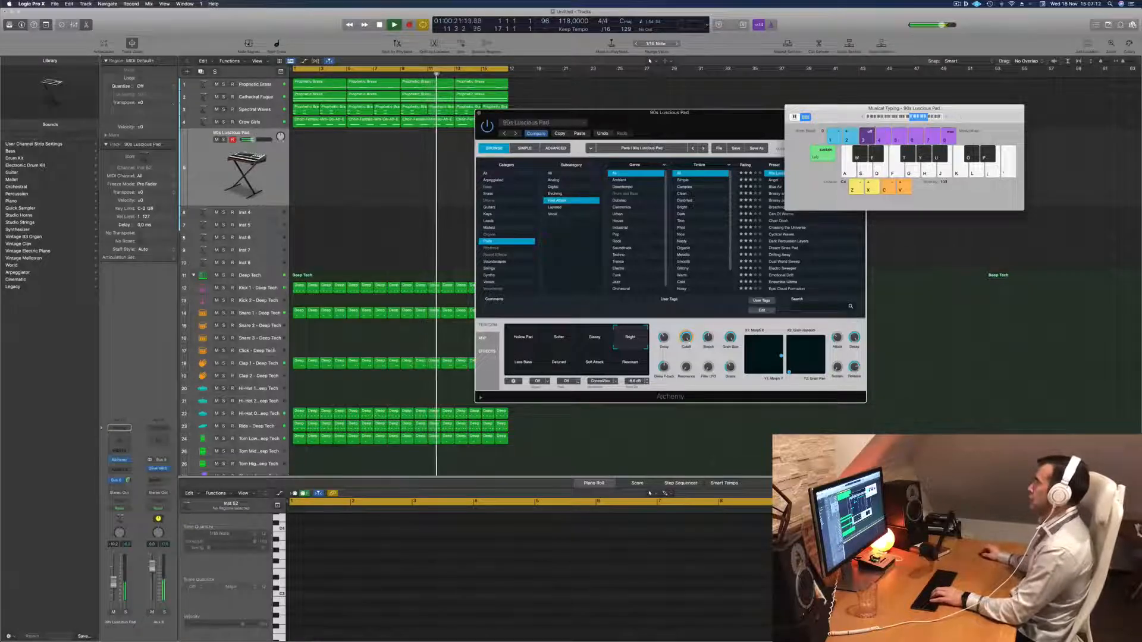
{"action": "key", "text": "z"}
{"action": "key", "text": "g"}
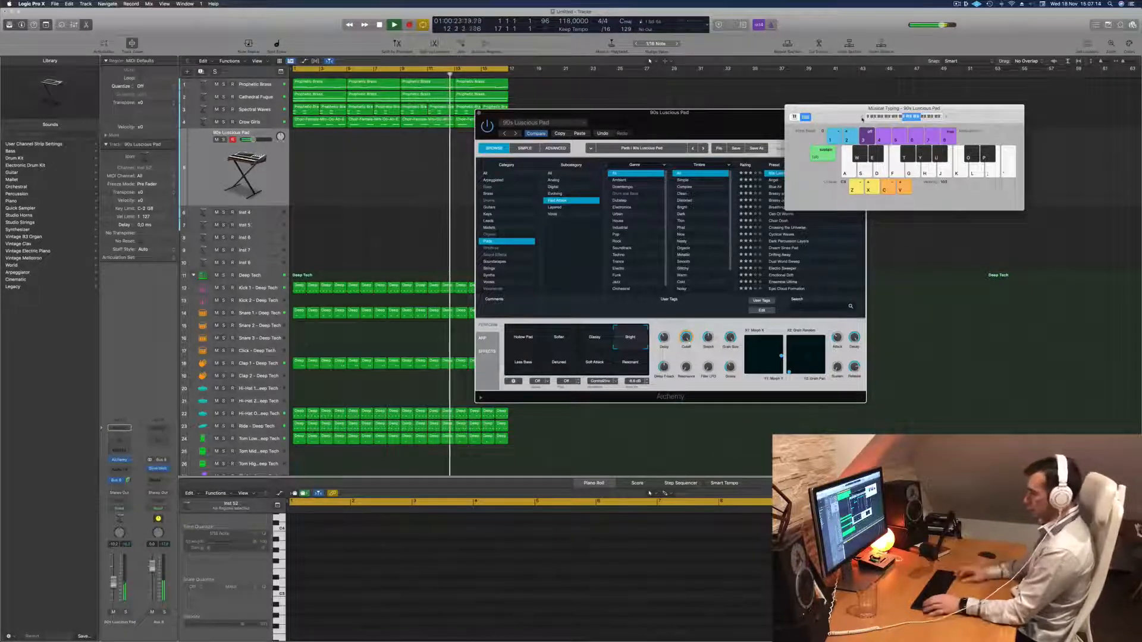
{"action": "key", "text": "h"}
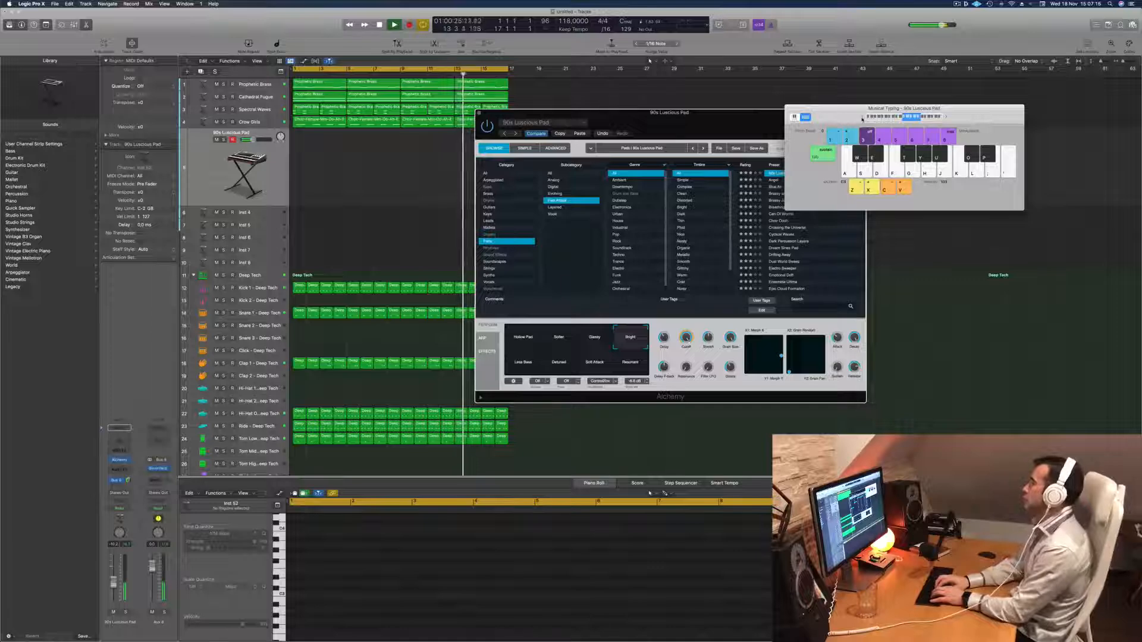
{"action": "key", "text": "h"}
{"action": "key", "text": "d"}
{"action": "key", "text": "j"}
{"action": "key", "text": "h"}
{"action": "key", "text": "j"}
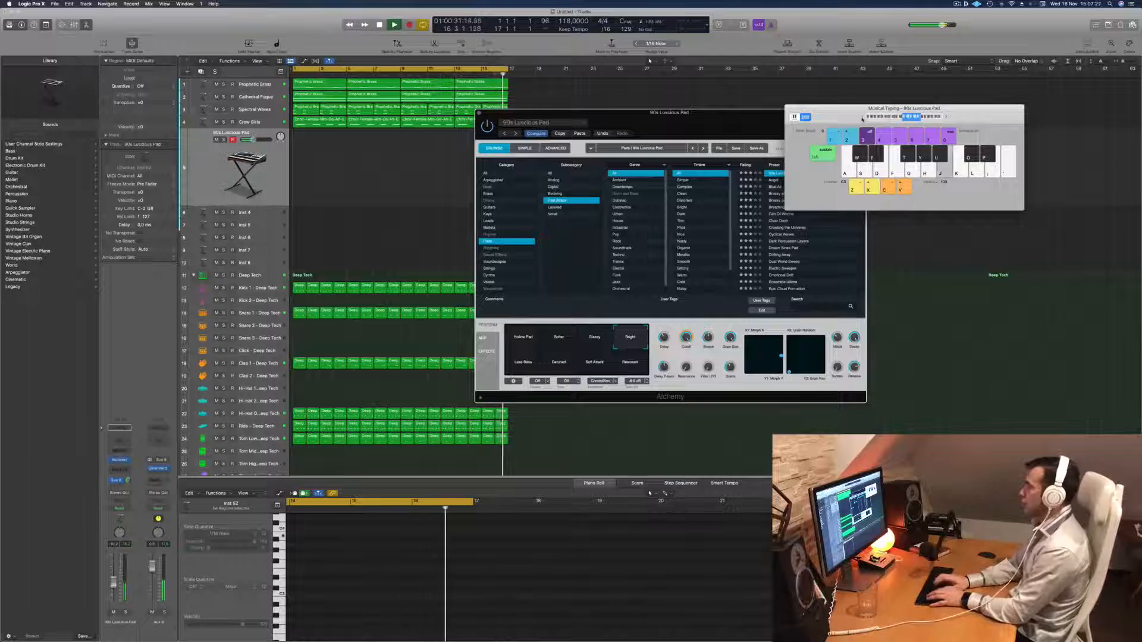
{"action": "key", "text": "d"}
{"action": "key", "text": "j"}
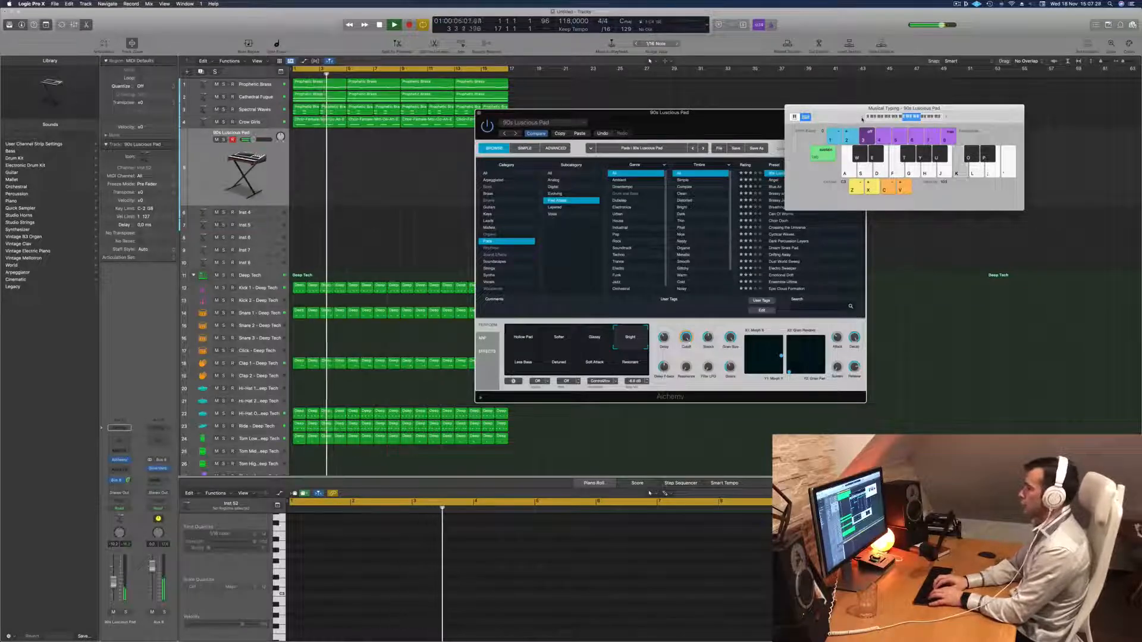
{"action": "key", "text": "j"}
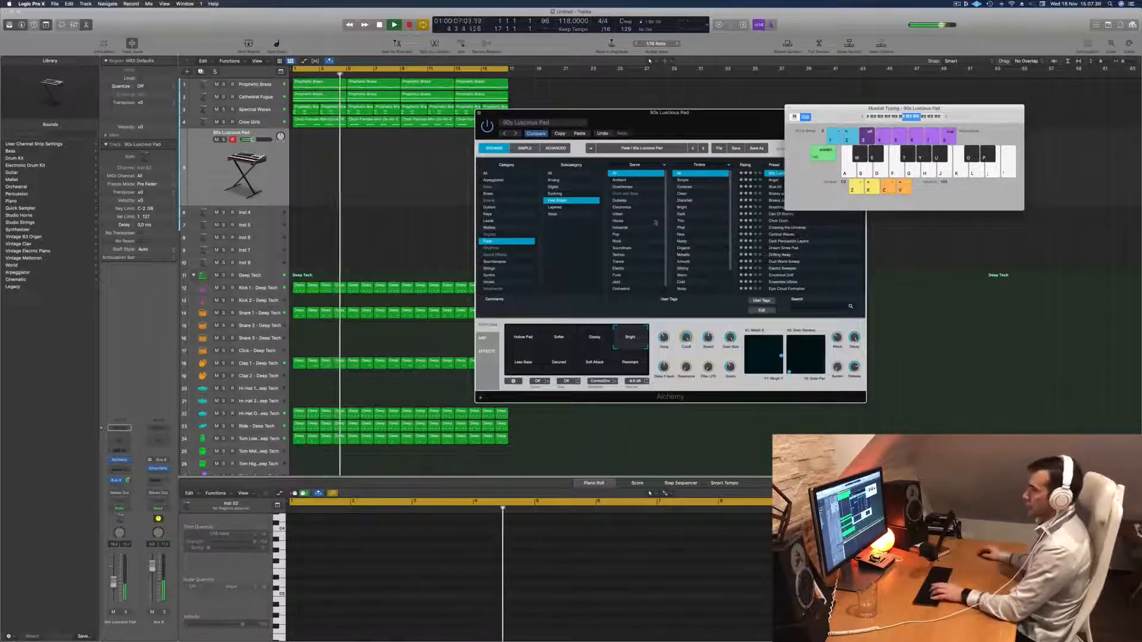
Raise the 90s Luscious Pad track's volume slightly and try more notes over the beat.
{"action": "left_click_drag", "start_coordinate": [113, 584], "coordinate": [113, 579]}
{"action": "key", "text": "d"}
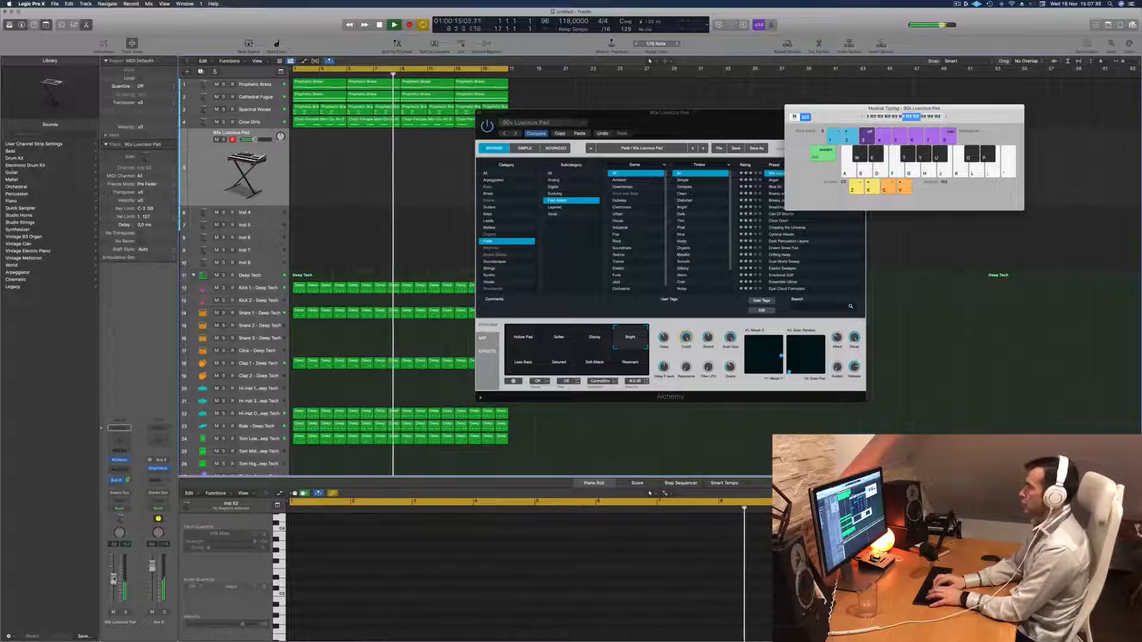
{"action": "key", "text": "k"}
{"action": "key", "text": "s"}
{"action": "key", "text": "d"}
{"action": "key", "text": "d"}
{"action": "key", "text": "s"}
Audition the Angel and Blue Air presets, including Blue Air's Panned Bright, Slow Attack and Subtle Shimmer variations.
{"action": "left_click_drag", "start_coordinate": [733, 118], "coordinate": [629, 135]}
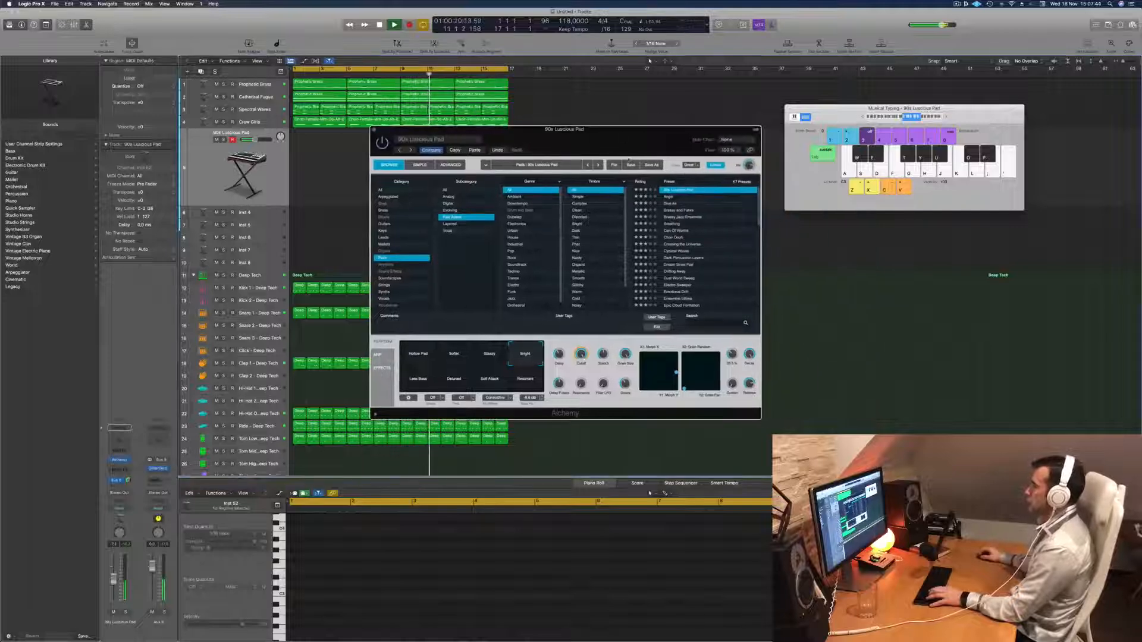
{"action": "left_click", "coordinate": [669, 197]}
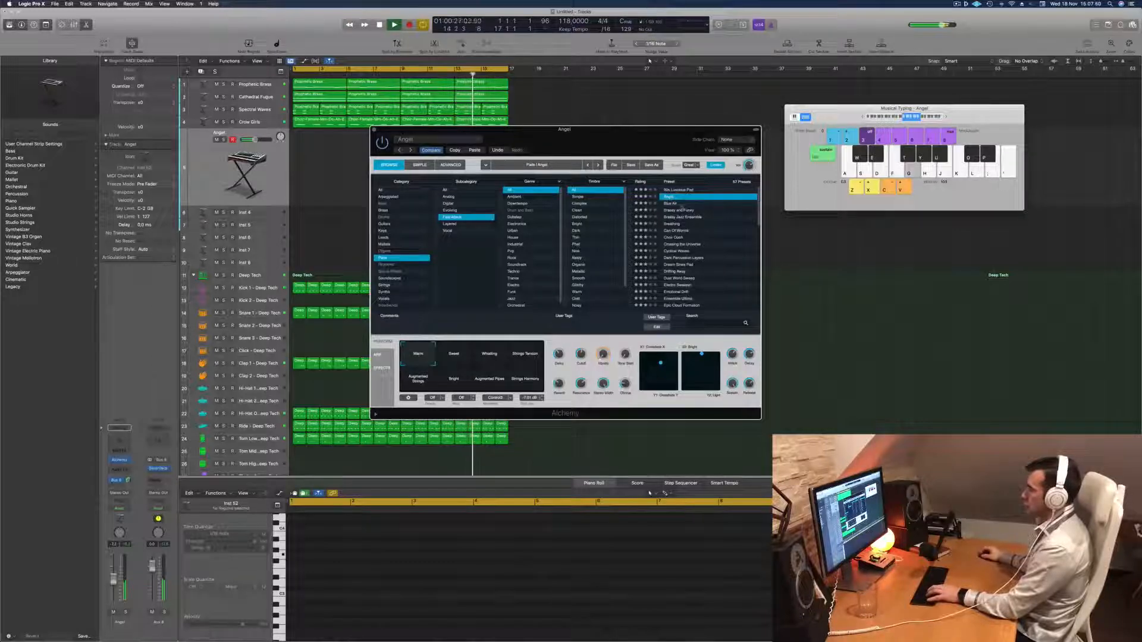
{"action": "left_click", "coordinate": [670, 203]}
{"action": "key", "text": "f"}
{"action": "left_click", "coordinate": [461, 355]}
{"action": "left_click", "coordinate": [493, 357]}
{"action": "left_click", "coordinate": [525, 354]}
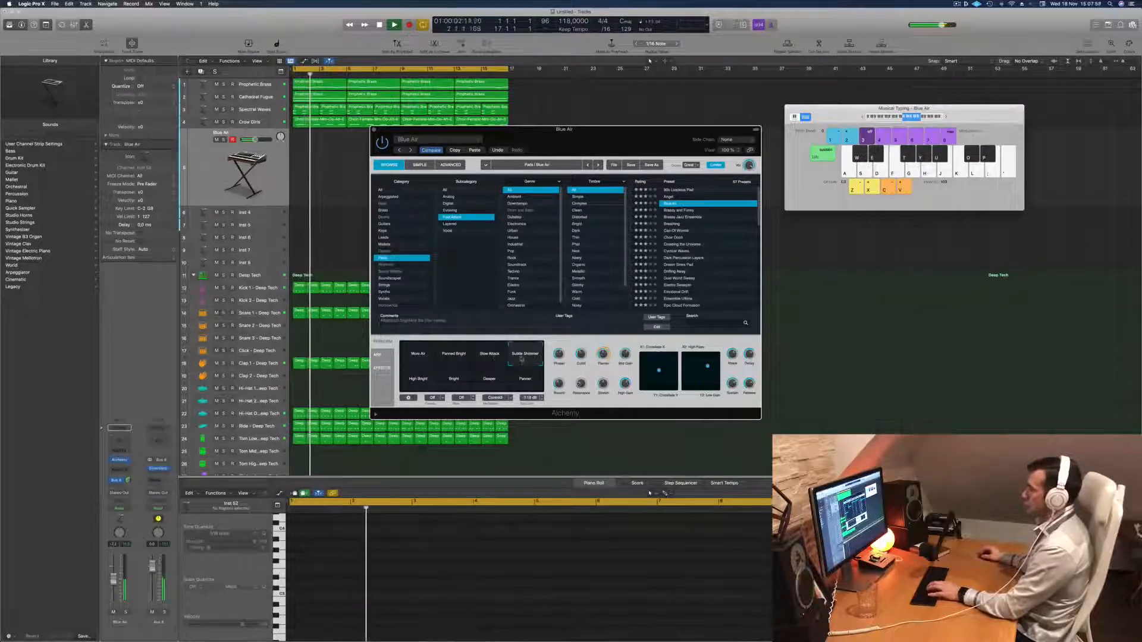
Load the Brassy and Funky pad preset in Alchemy and try out notes over the beat.
{"action": "left_click", "coordinate": [678, 211]}
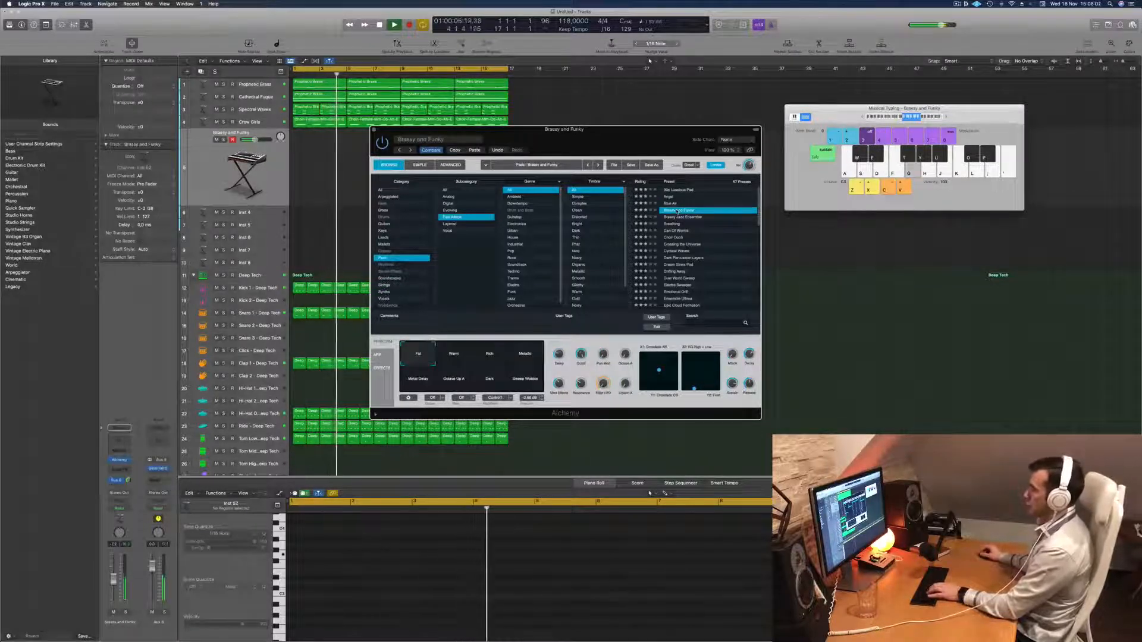
{"action": "left_click_drag", "start_coordinate": [678, 129], "coordinate": [665, 129]}
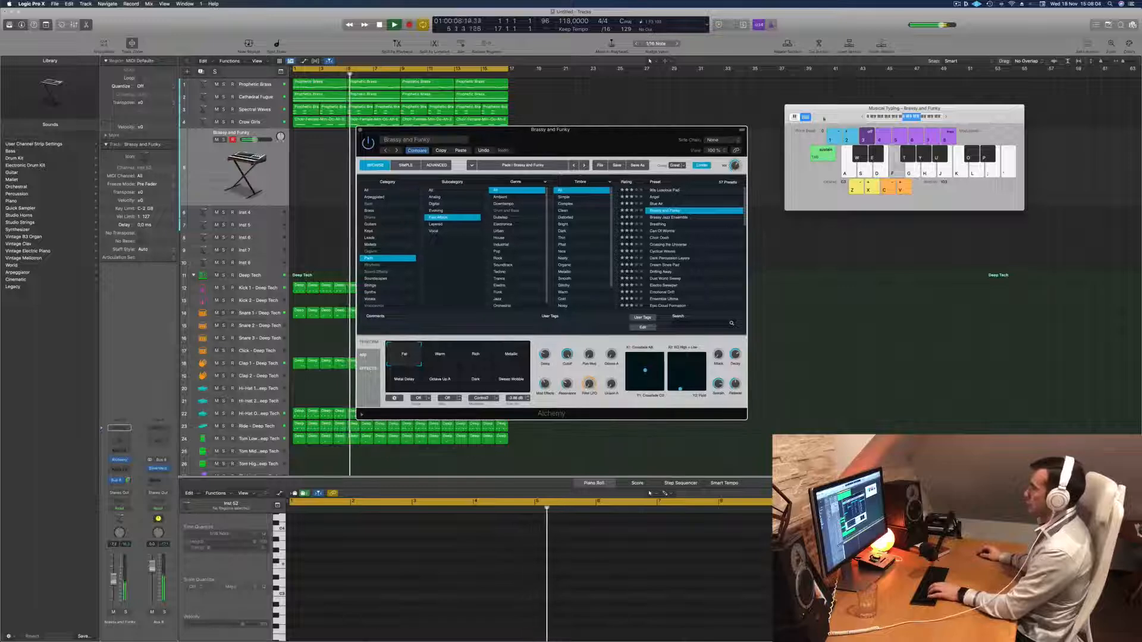
{"action": "left_click", "coordinate": [862, 117]}
{"action": "key", "text": "g"}
{"action": "key", "text": "f"}
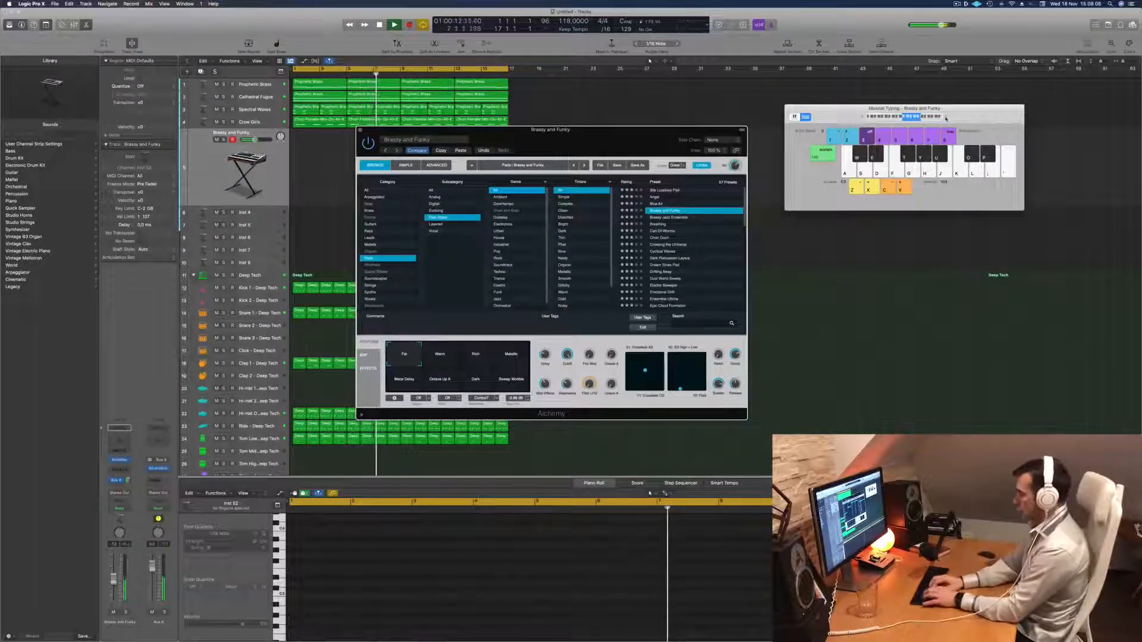
{"action": "key", "text": "g"}
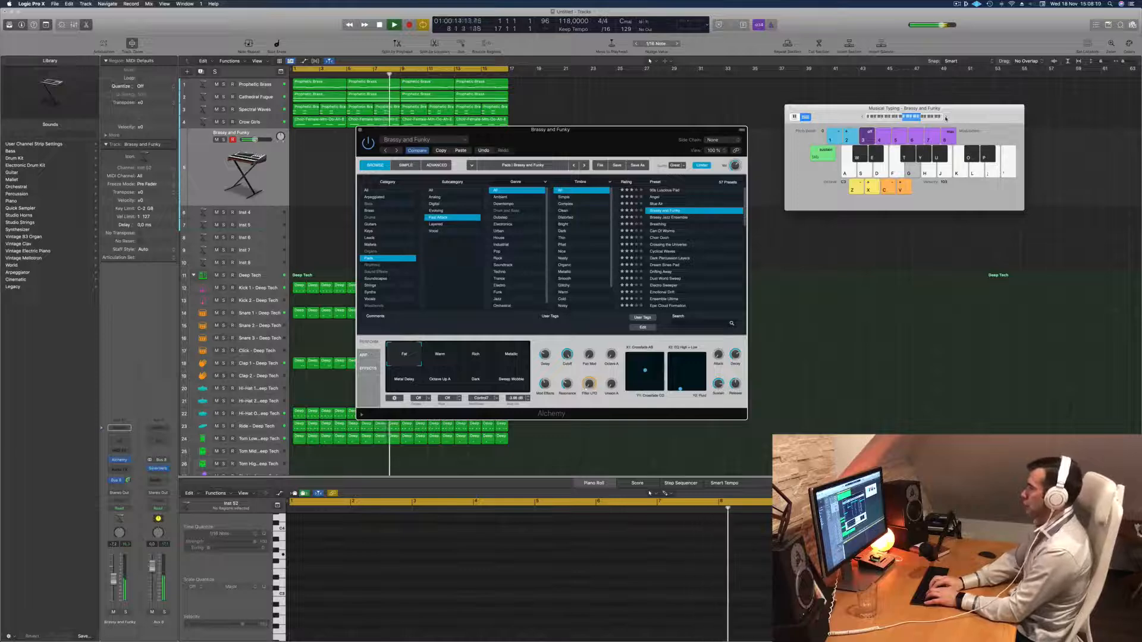
{"action": "key", "text": "j"}
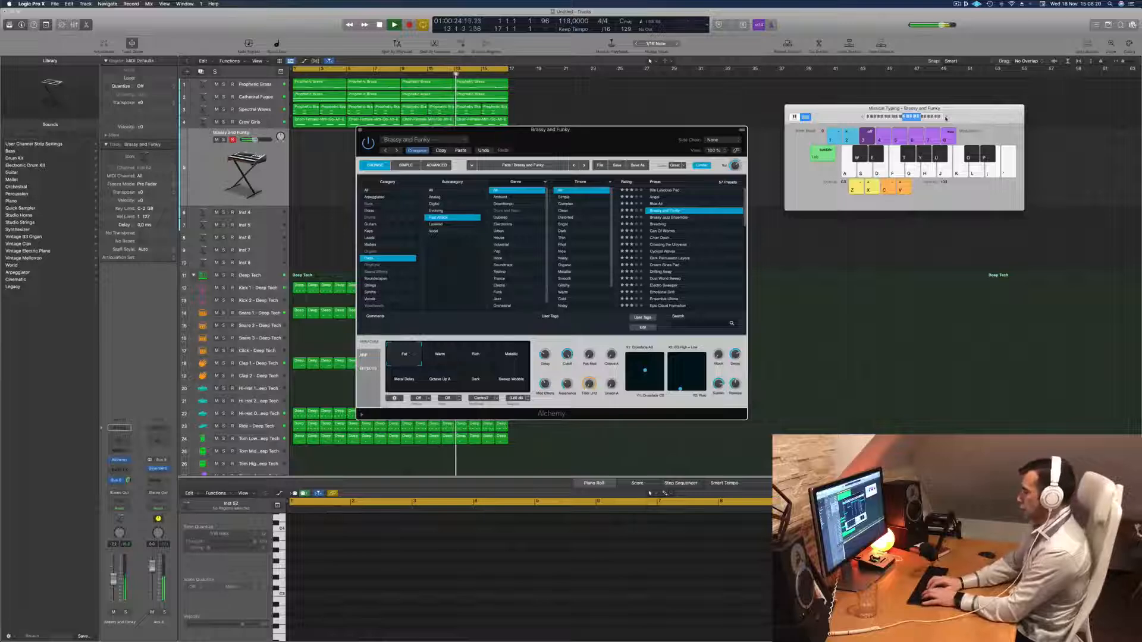
Record a melody of short notes on the Brassy and Funky track over the looping beat, stopping near the end of the cycle.
{"action": "key", "text": "r"}
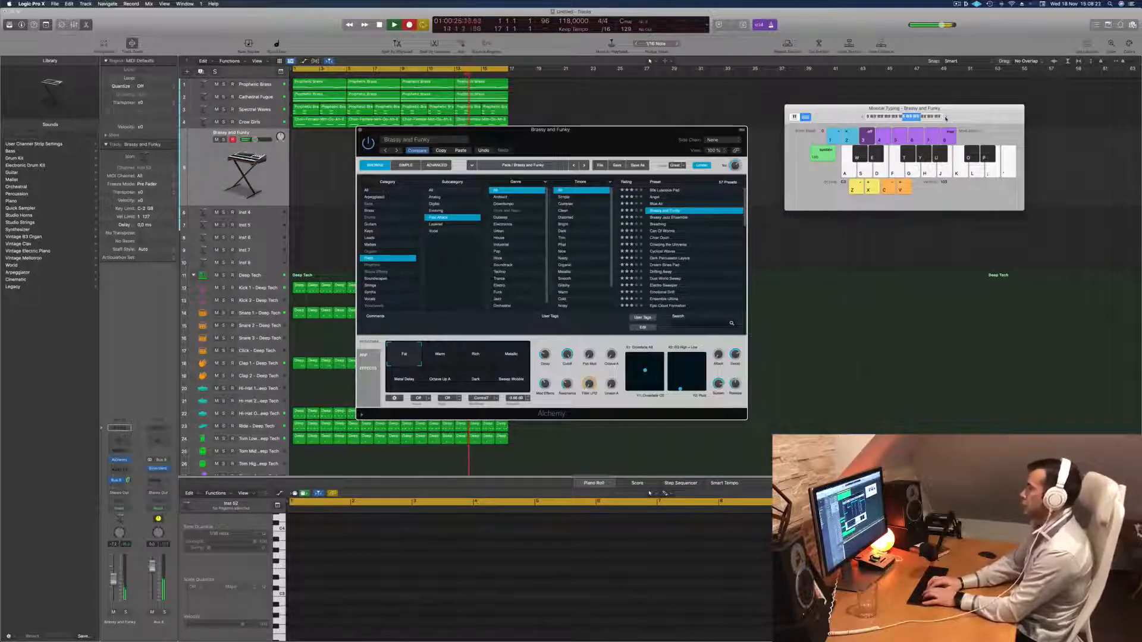
{"action": "key", "text": "a"}
{"action": "key", "text": "h"}
{"action": "key", "text": "a"}
{"action": "key", "text": "g"}
{"action": "key", "text": "a"}
{"action": "key", "text": "a"}
{"action": "key", "text": "g"}
{"action": "key", "text": "h"}
{"action": "key", "text": "d"}
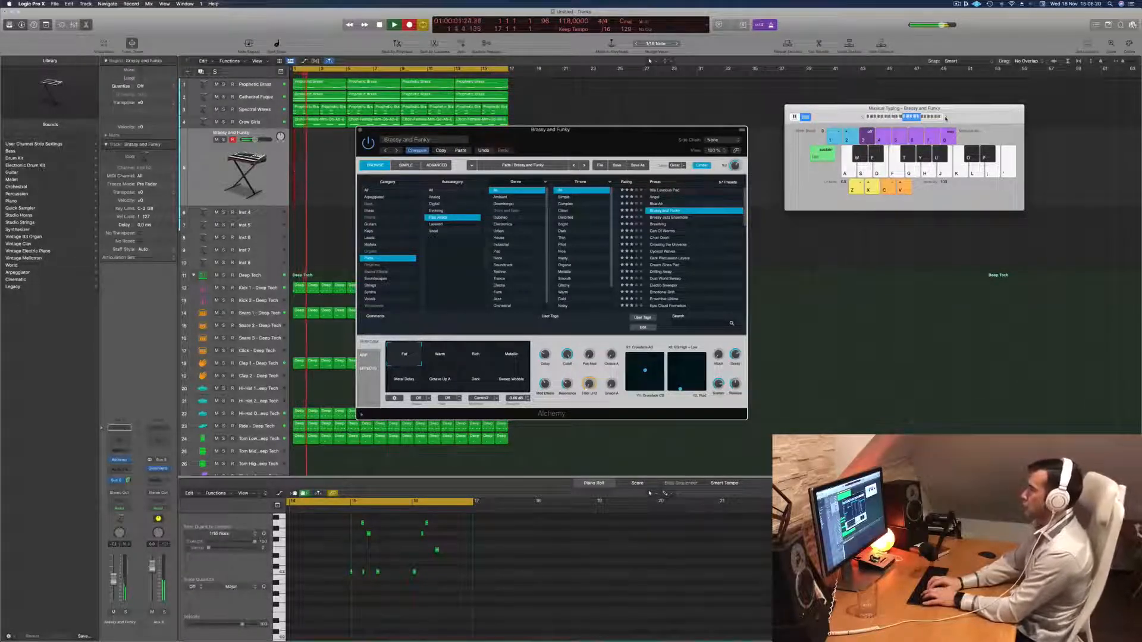
{"action": "key", "text": "e"}
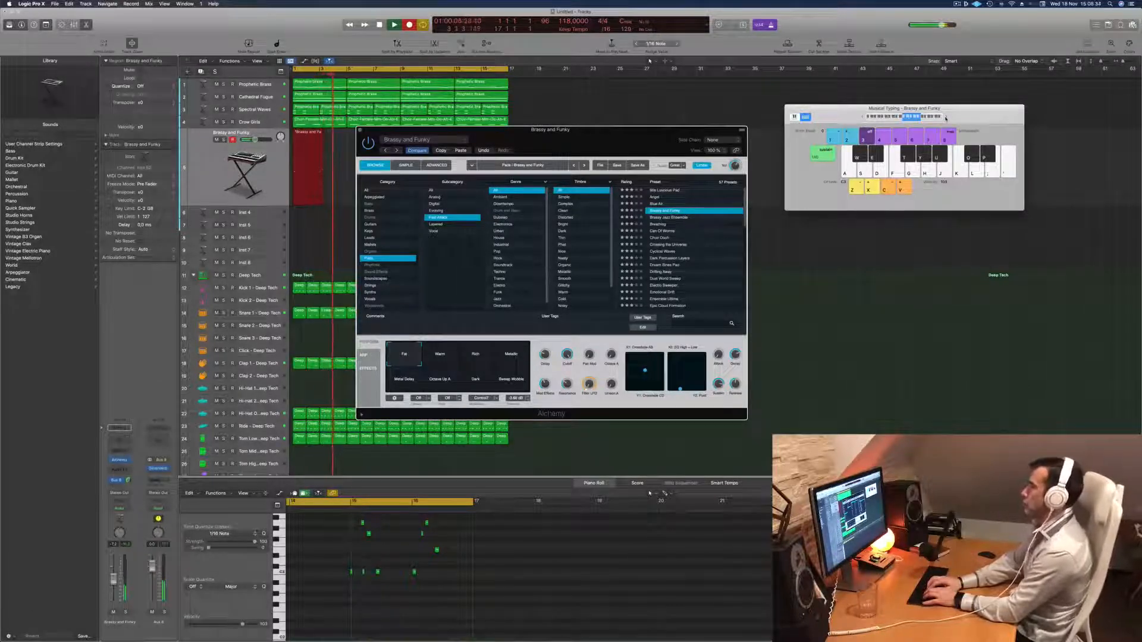
{"action": "key", "text": "d"}
{"action": "key", "text": "g"}
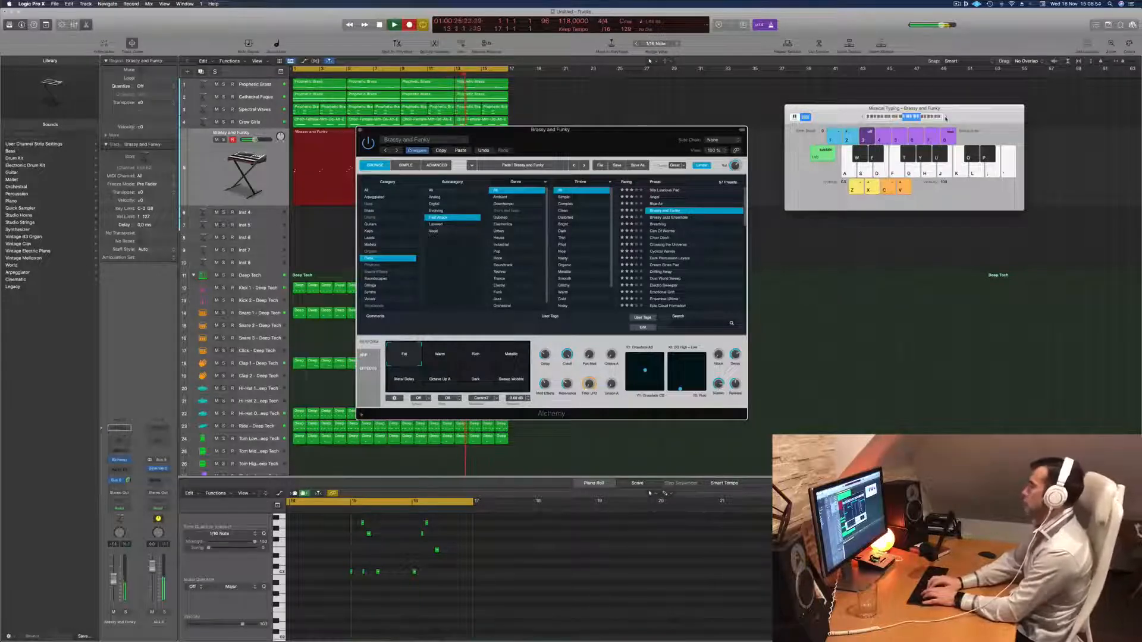
{"action": "key", "text": "g"}
{"action": "key", "text": "d"}
{"action": "key", "text": "a"}
{"action": "key", "text": "h"}
{"action": "key", "text": "space"}
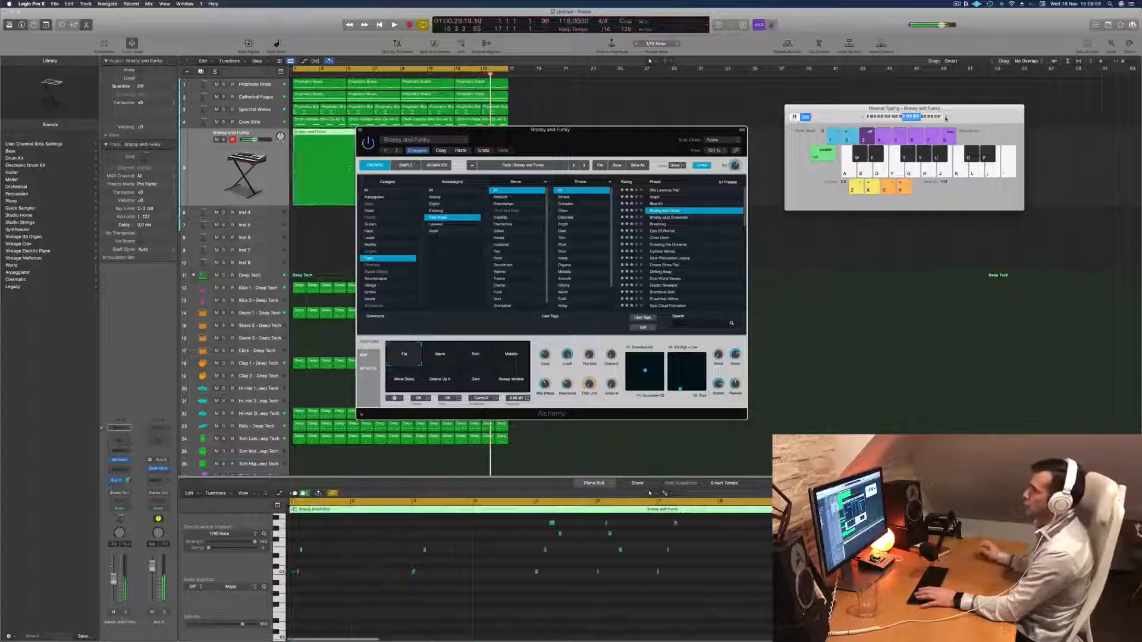
Move the Alchemy window clear of the arrangement and play back the recorded melody from bar 5 and from the start.
{"action": "key", "text": "space"}
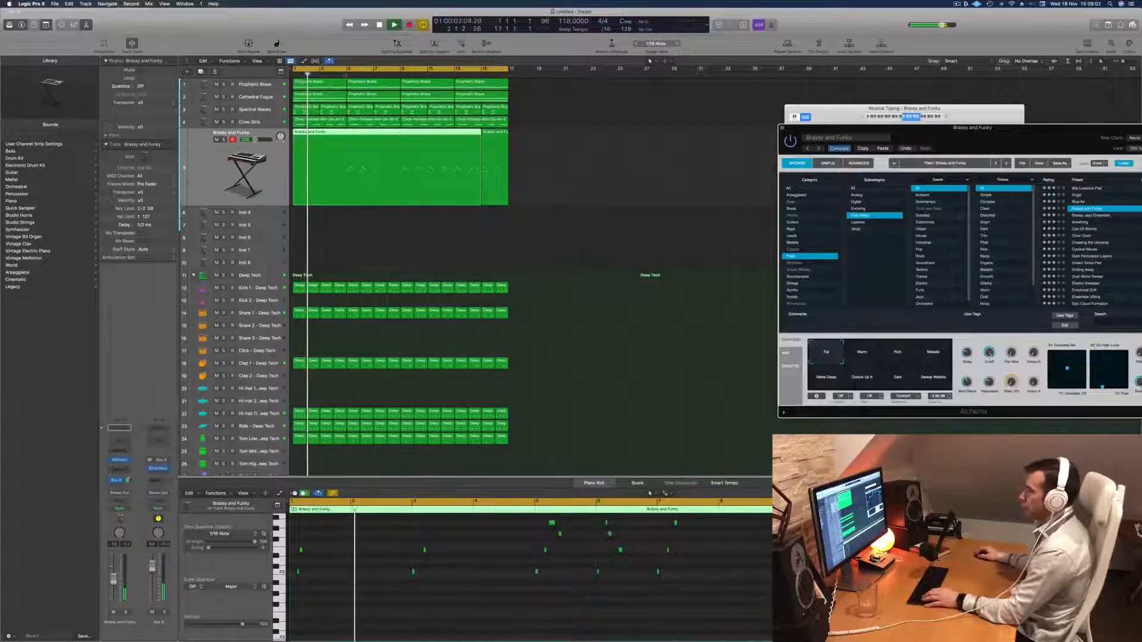
{"action": "left_click", "coordinate": [346, 72]}
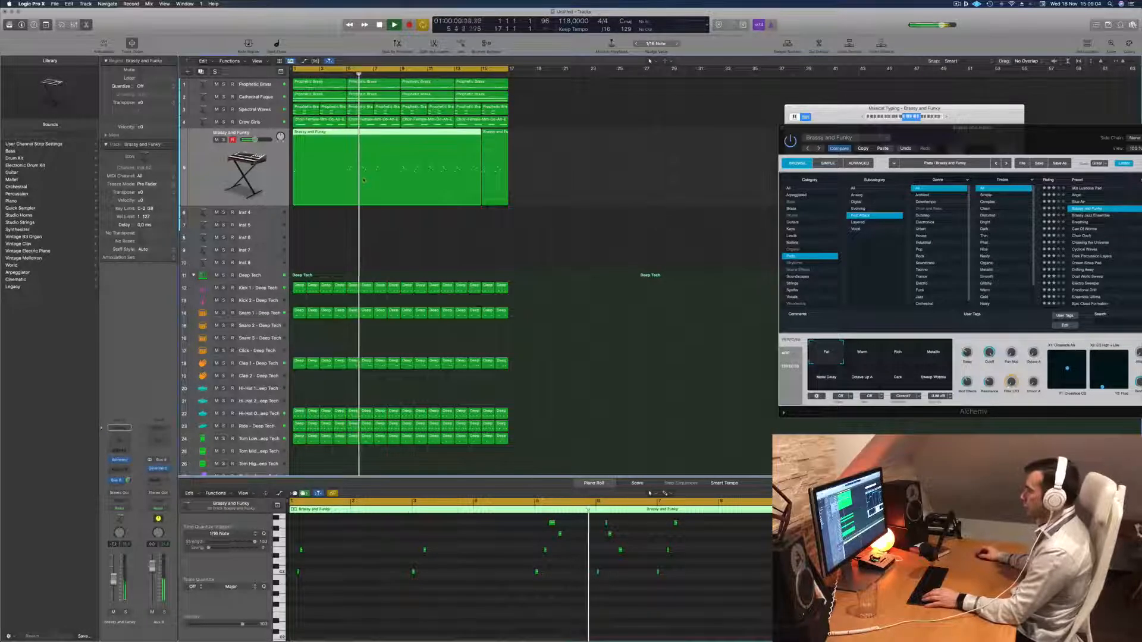
{"action": "key", "text": "space"}
{"action": "key", "text": "space"}
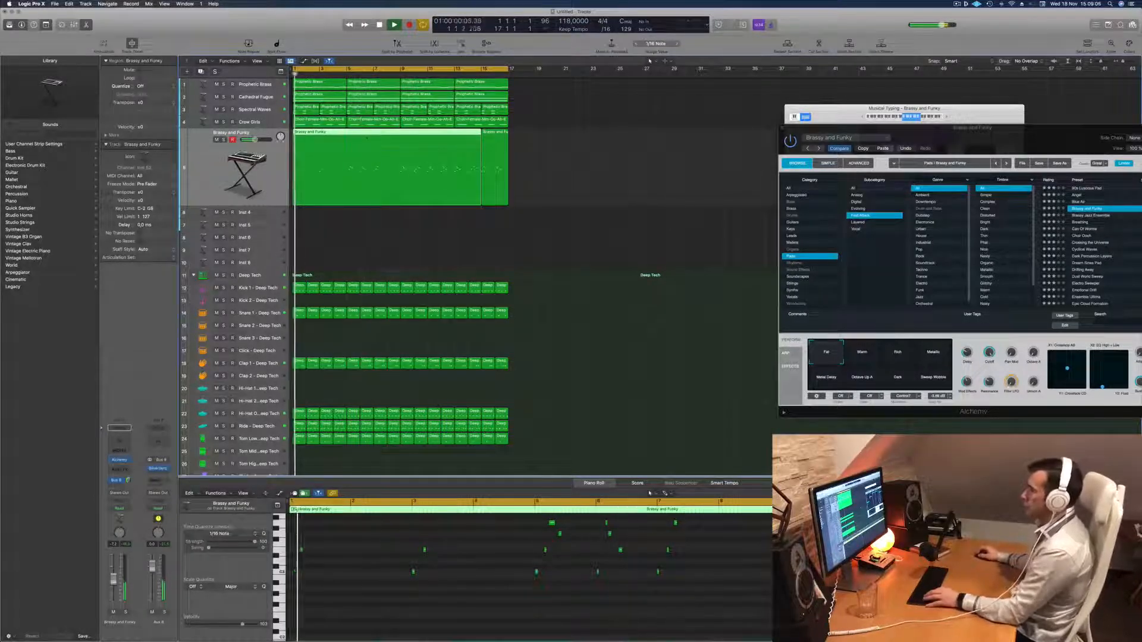
Split the long Brassy and Funky region near bar 6, delete its first part, move the remainder to bar 1 and replay the beat.
{"action": "double_click", "coordinate": [359, 134], "text": "super"}
{"action": "left_click", "coordinate": [336, 145]}
{"action": "key", "text": "Delete"}
{"action": "left_click_drag", "start_coordinate": [386, 155], "coordinate": [319, 156]}
{"action": "key", "text": "space"}
{"action": "key", "text": "space"}
{"action": "left_click", "coordinate": [324, 619]}
{"action": "key", "text": "space"}
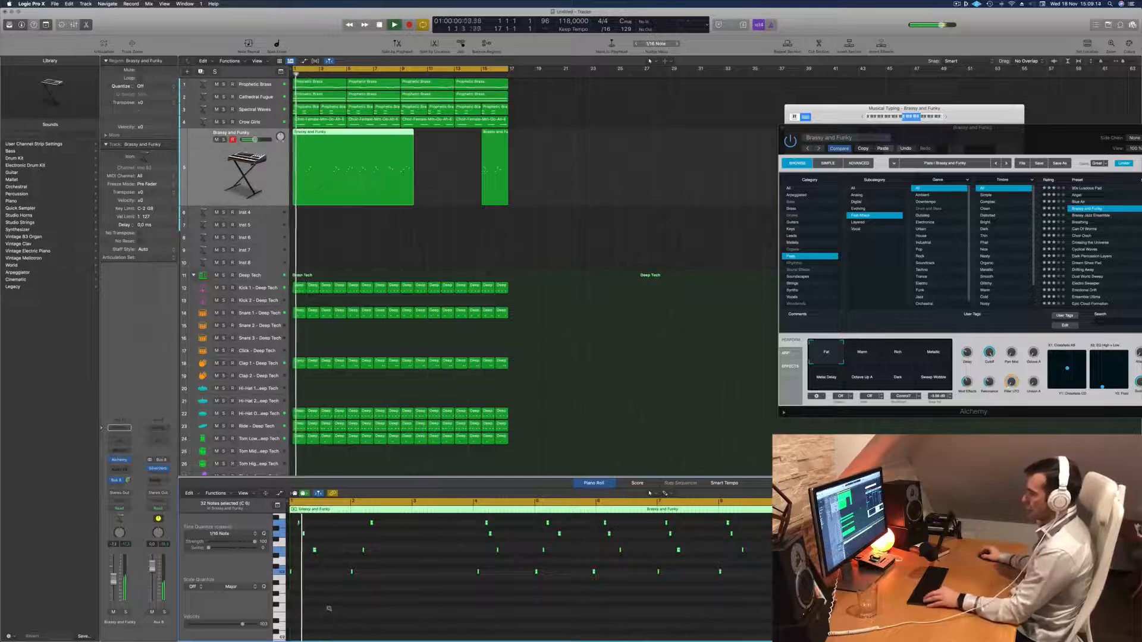
Check the opening Brassy and Funky notes and nudge the high note just after bar 2 slightly later, replaying from the start.
{"action": "scroll", "coordinate": [357, 575], "scroll_direction": "down", "scroll_amount": 3}
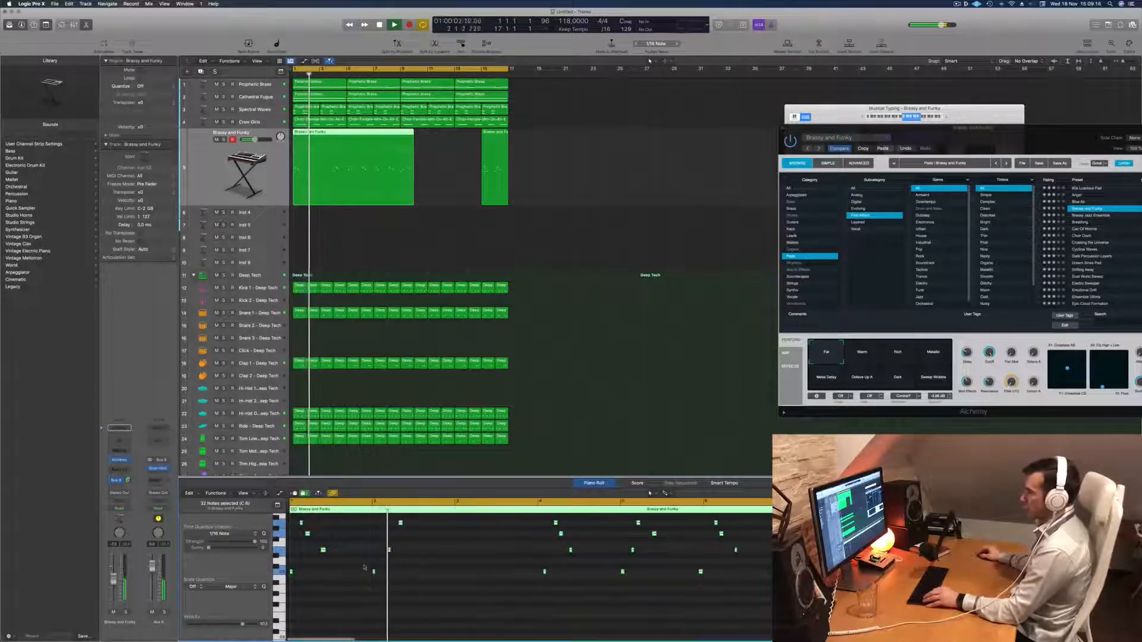
{"action": "scroll", "coordinate": [440, 562], "scroll_direction": "up", "scroll_amount": 2}
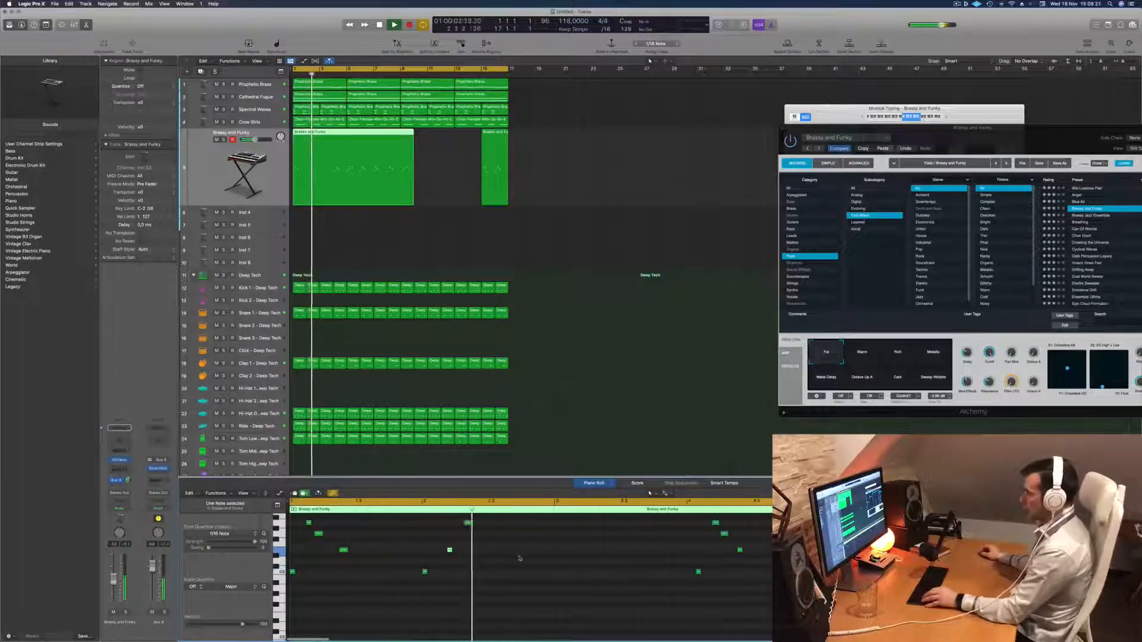
{"action": "scroll", "coordinate": [491, 540], "scroll_direction": "down", "scroll_amount": 1}
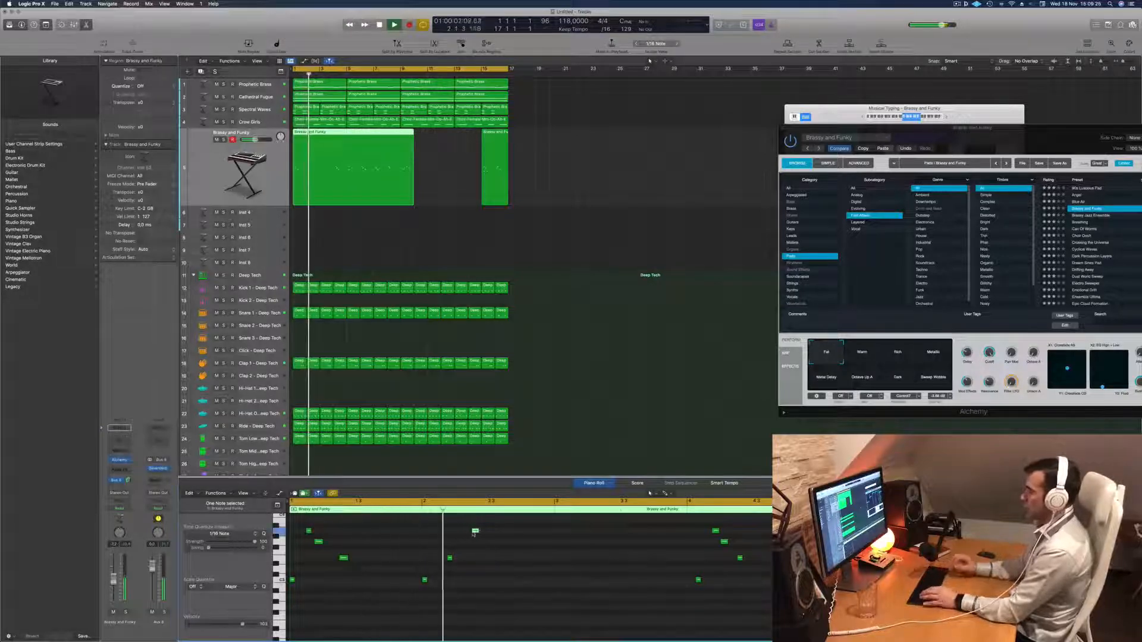
{"action": "key", "text": "Return"}
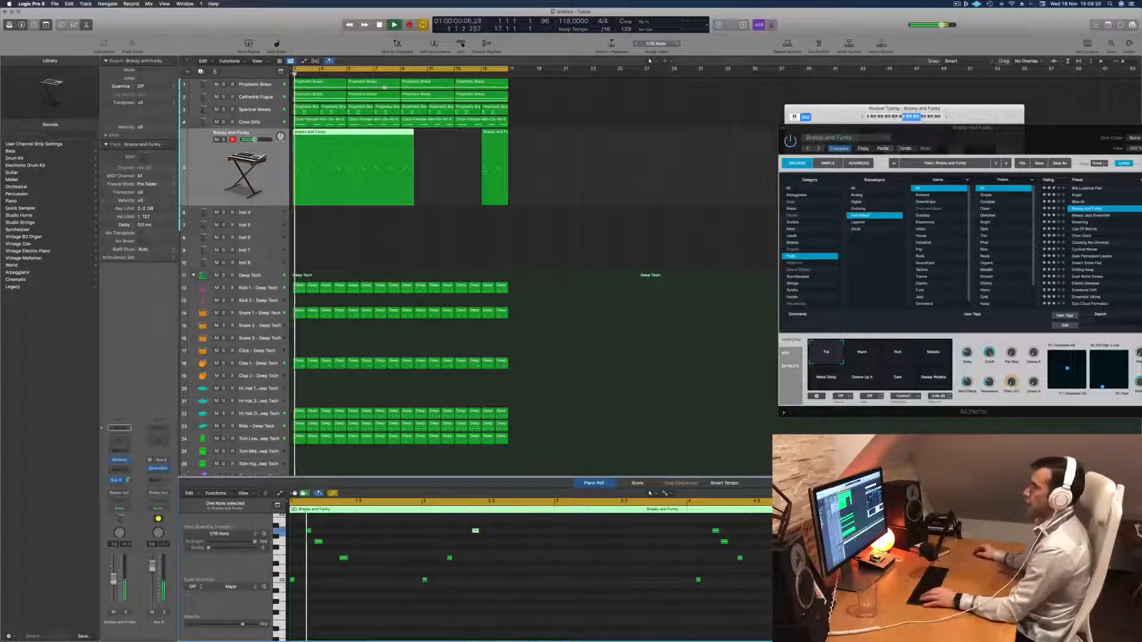
Cut the Brassy and Funky region down to its first two bars, discarding the remainder, and replay it.
{"action": "double_click", "coordinate": [321, 135], "text": "super"}
{"action": "key", "text": "Delete"}
{"action": "key", "text": "Return"}
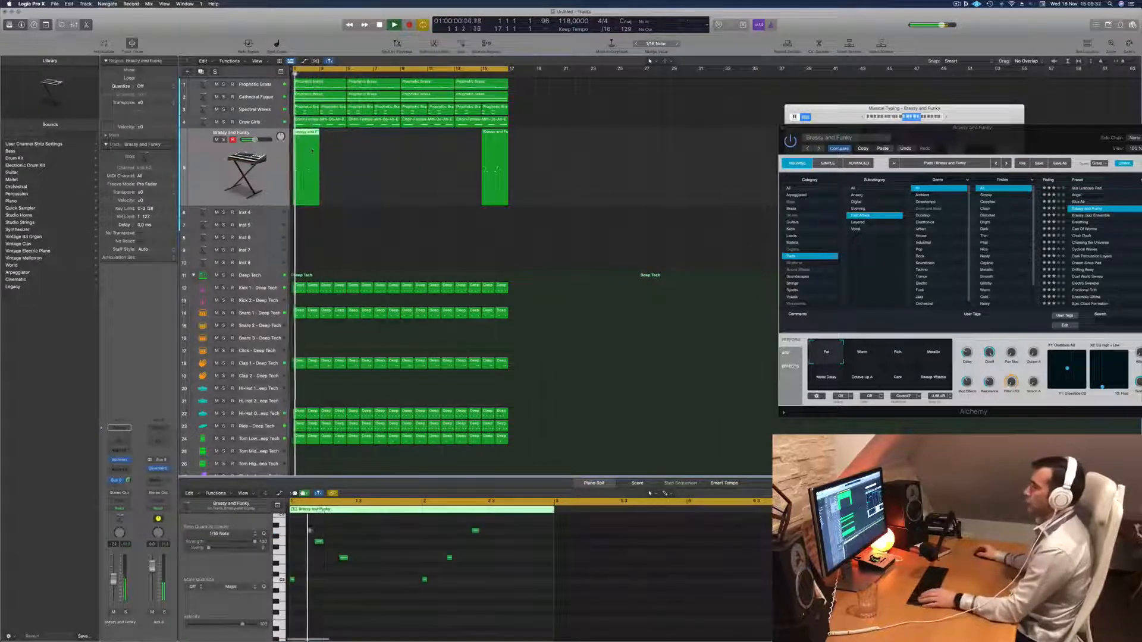
{"action": "key", "text": "Return"}
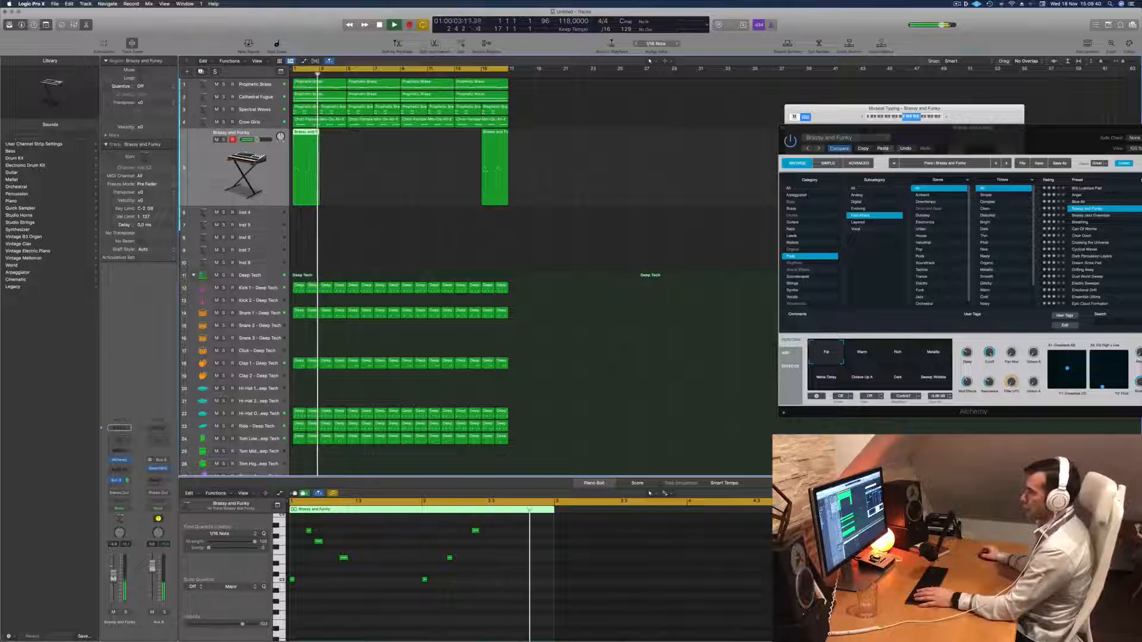
Delete the leftover Brassy and Funky region near bar 15 and play back the remaining two-bar melody.
{"action": "left_click", "coordinate": [491, 190]}
{"action": "key", "text": "Delete"}
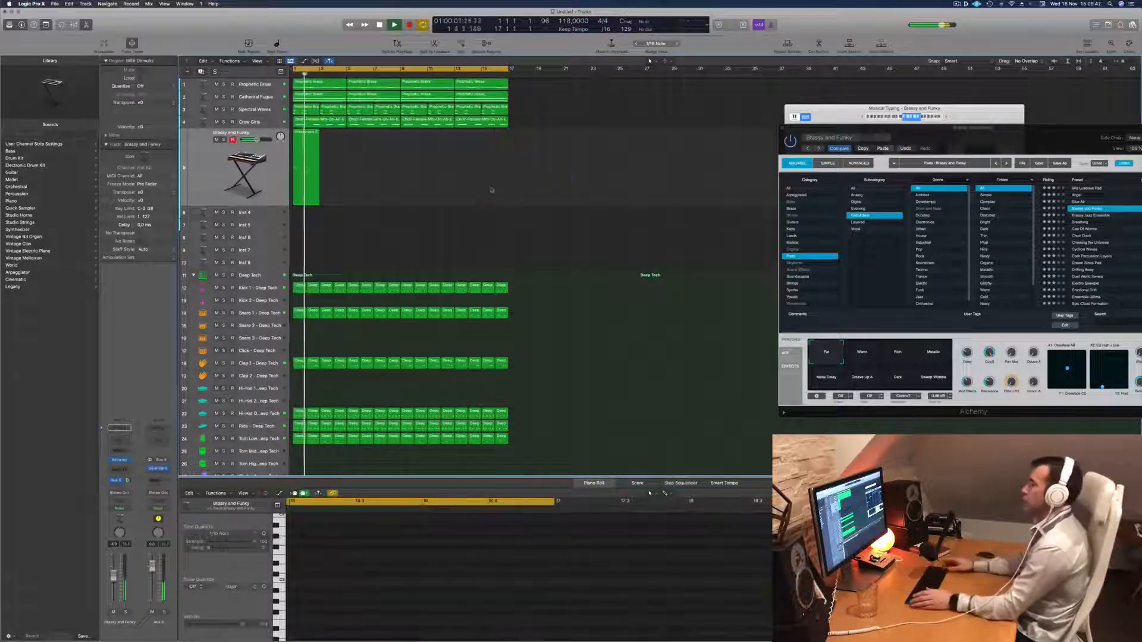
{"action": "key", "text": "Return"}
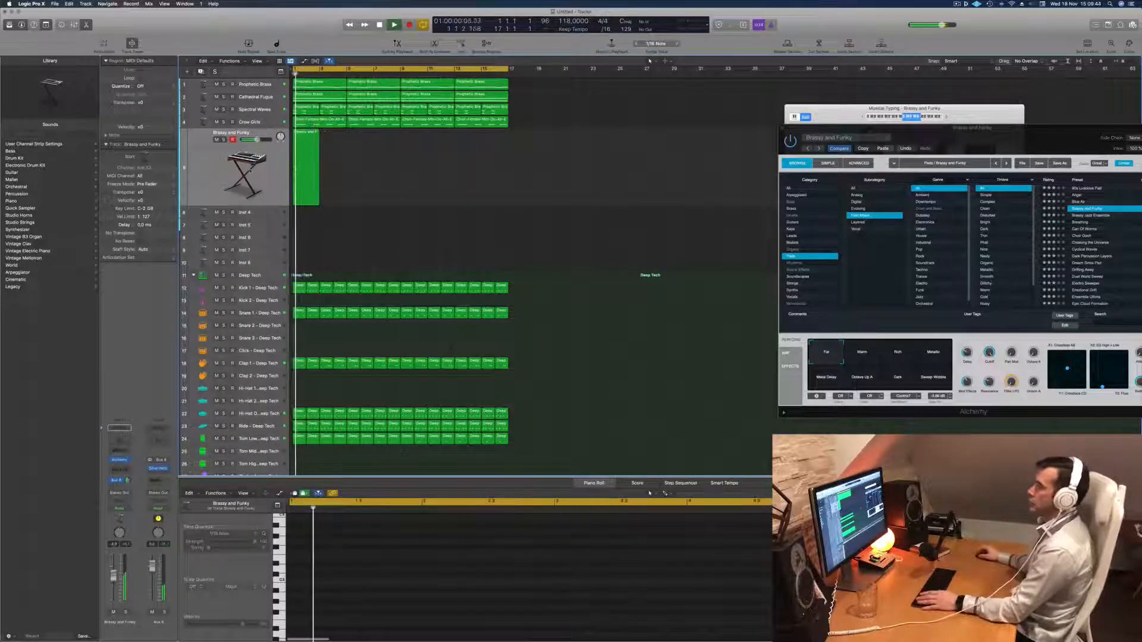
{"action": "left_click", "coordinate": [318, 132]}
{"action": "key", "text": "space"}
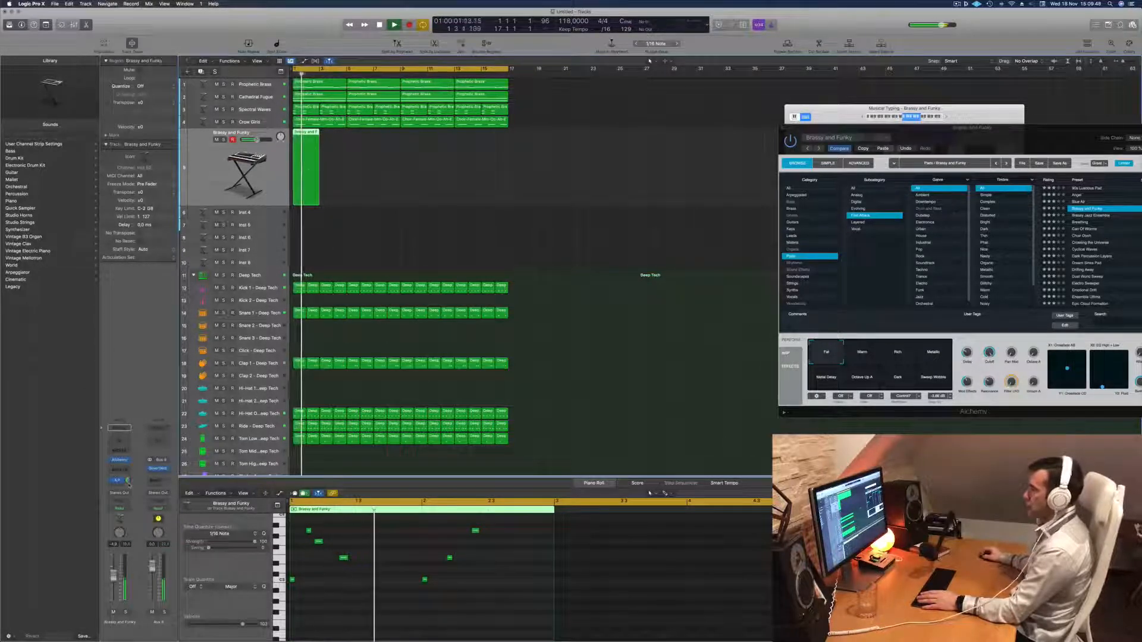
Move the Alchemy window aside and copy the two-bar Brassy and Funky region repeatedly to fill all 16 bars.
{"action": "left_click", "coordinate": [999, 121]}
{"action": "left_click_drag", "start_coordinate": [1047, 136], "coordinate": [827, 137]}
{"action": "key", "text": "Return"}
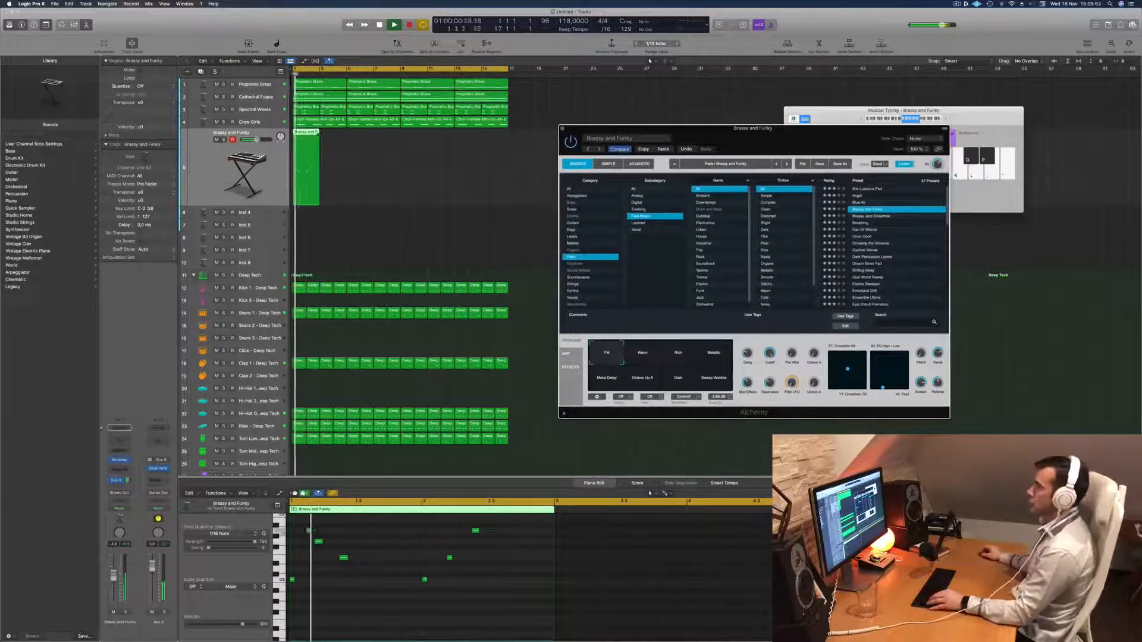
{"action": "left_click_drag", "start_coordinate": [307, 141], "coordinate": [362, 143]}
{"action": "left_click_drag", "start_coordinate": [443, 177], "coordinate": [414, 144]}
{"action": "key", "text": "space"}
{"action": "key", "text": "space"}
Lower the Brassy and Funky track volume slightly while replaying the beat beside the repositioned Alchemy window.
{"action": "left_click_drag", "start_coordinate": [737, 137], "coordinate": [624, 130]}
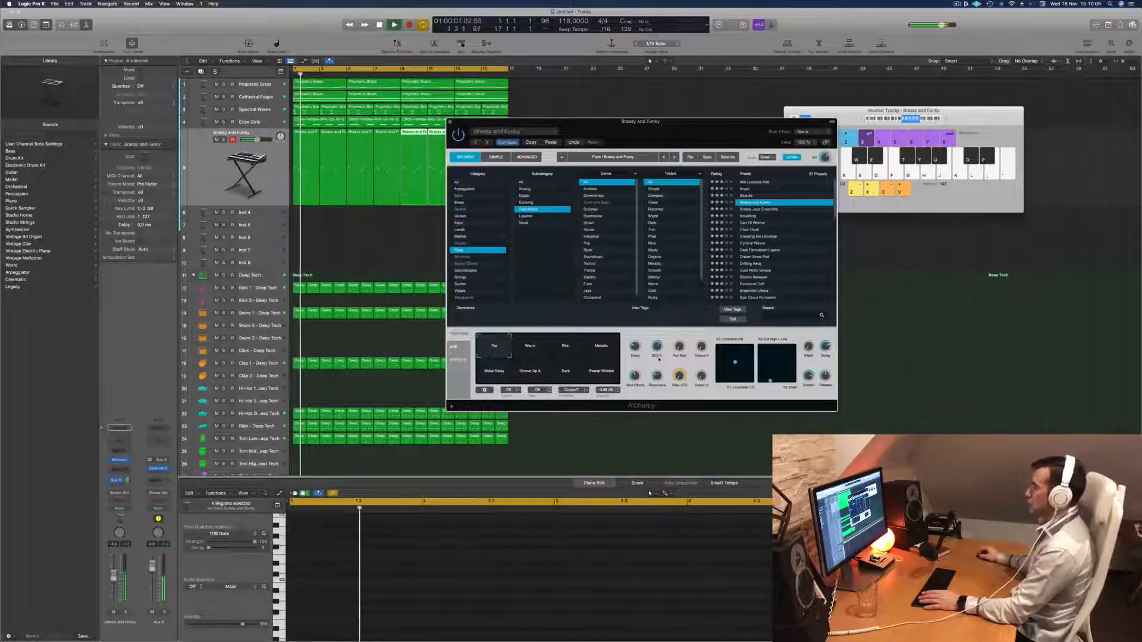
{"action": "key", "text": "space"}
{"action": "key", "text": "space"}
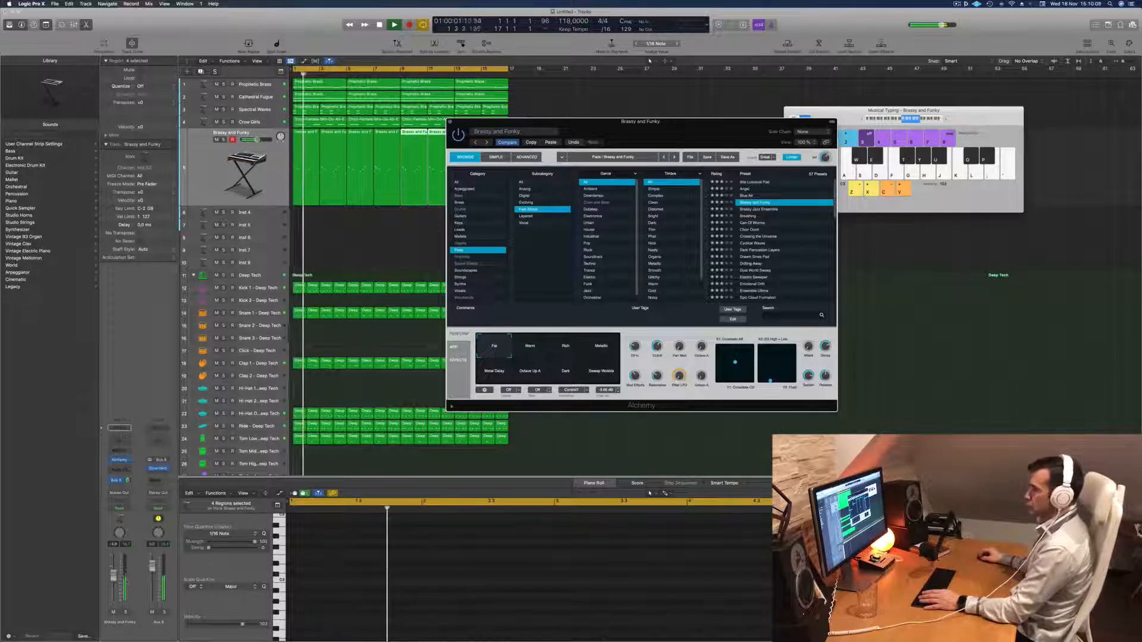
{"action": "left_click_drag", "start_coordinate": [114, 577], "coordinate": [114, 579]}
{"action": "key", "text": "space"}
{"action": "key", "text": "space"}
{"action": "key", "text": "space"}
{"action": "key", "text": "space"}
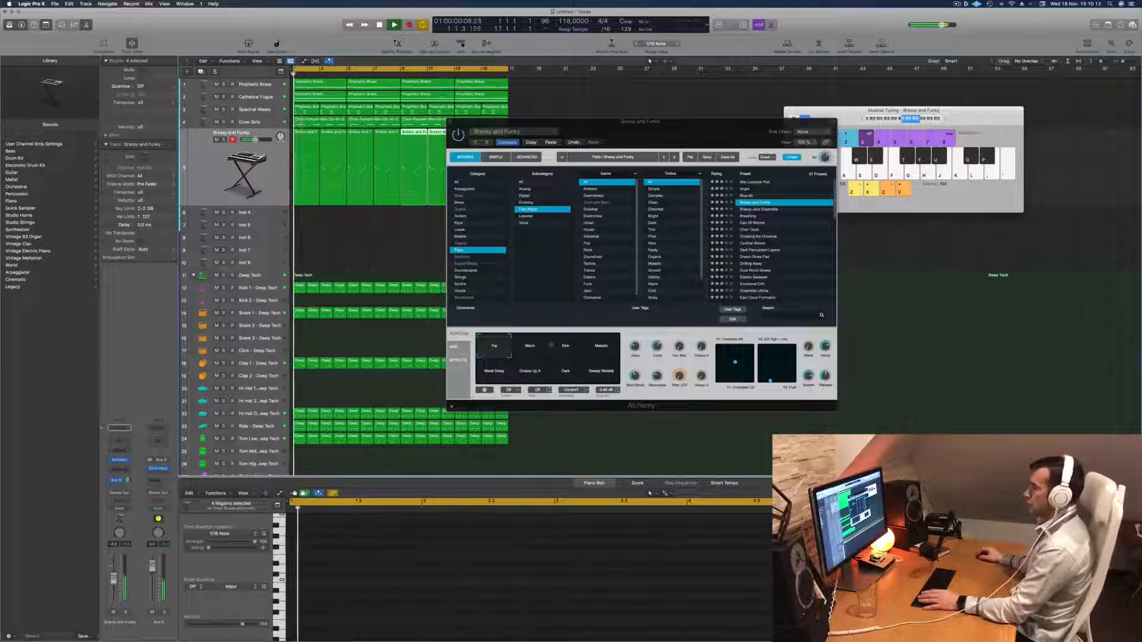
Adjust the Brassy and Funky Cutoff in Alchemy while the beat loops and move the plug-in window clear of the regions.
{"action": "left_click", "coordinate": [659, 347]}
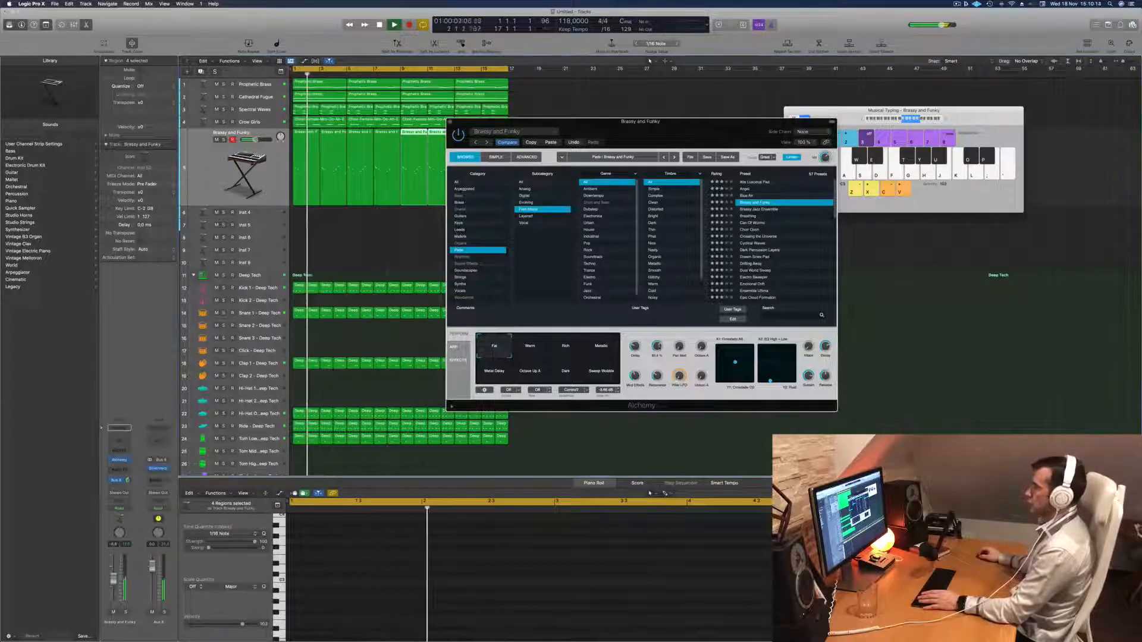
{"action": "key", "text": "space"}
{"action": "key", "text": "space"}
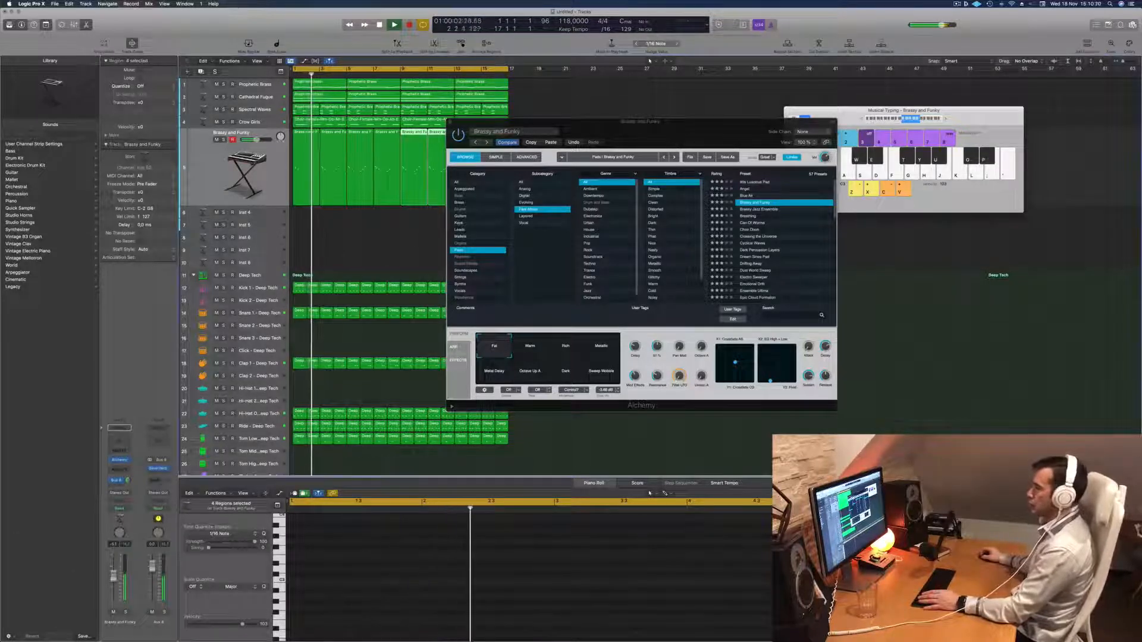
{"action": "key", "text": "space"}
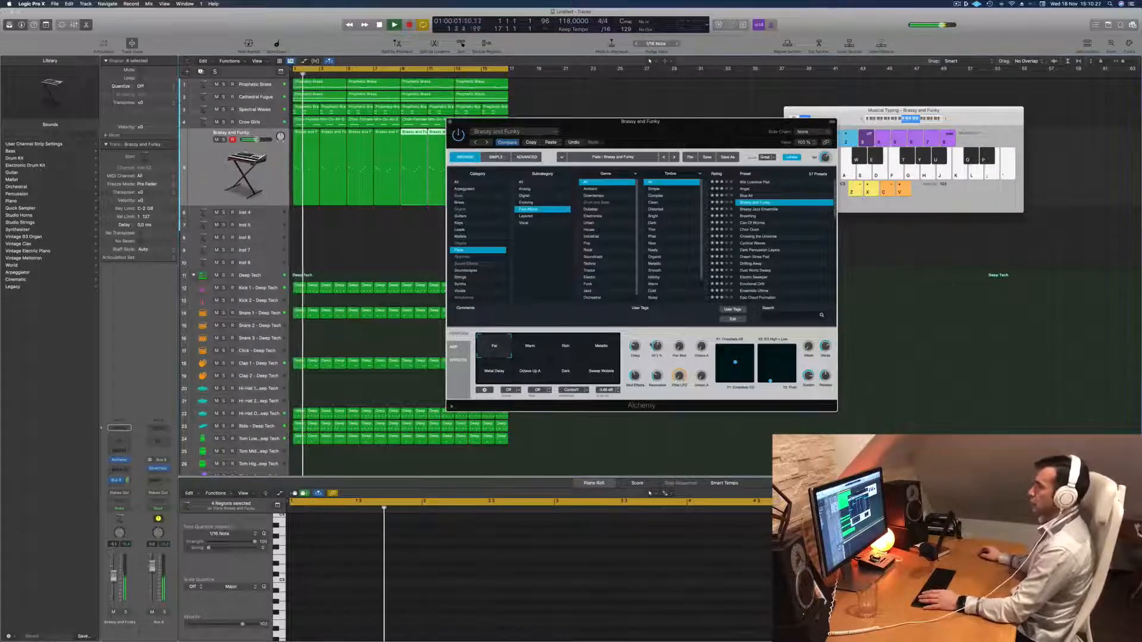
{"action": "left_click_drag", "start_coordinate": [651, 124], "coordinate": [782, 90]}
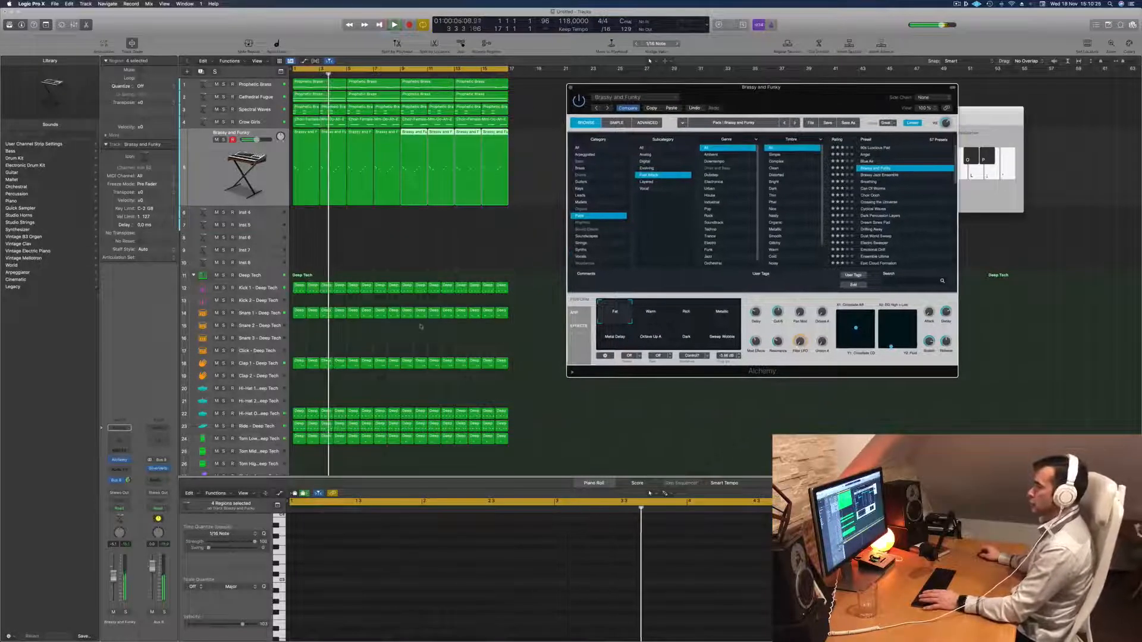
Inspect the Hi-Hat Open and Ride tracks of the Deep Tech kit during playback.
{"action": "left_click", "coordinate": [247, 415]}
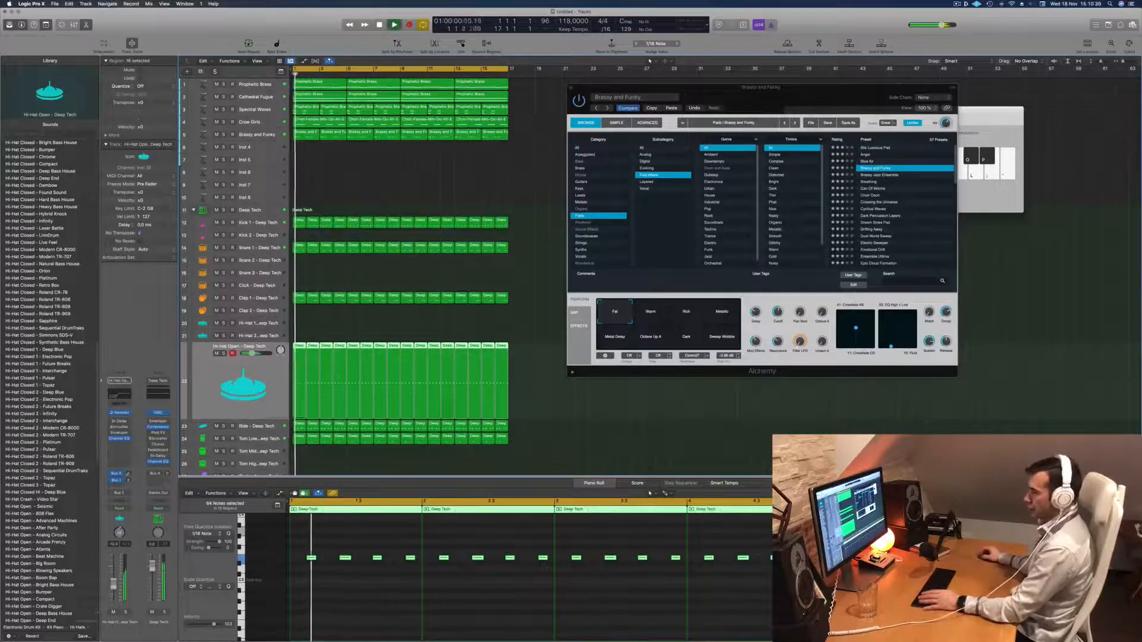
{"action": "left_click", "coordinate": [262, 427]}
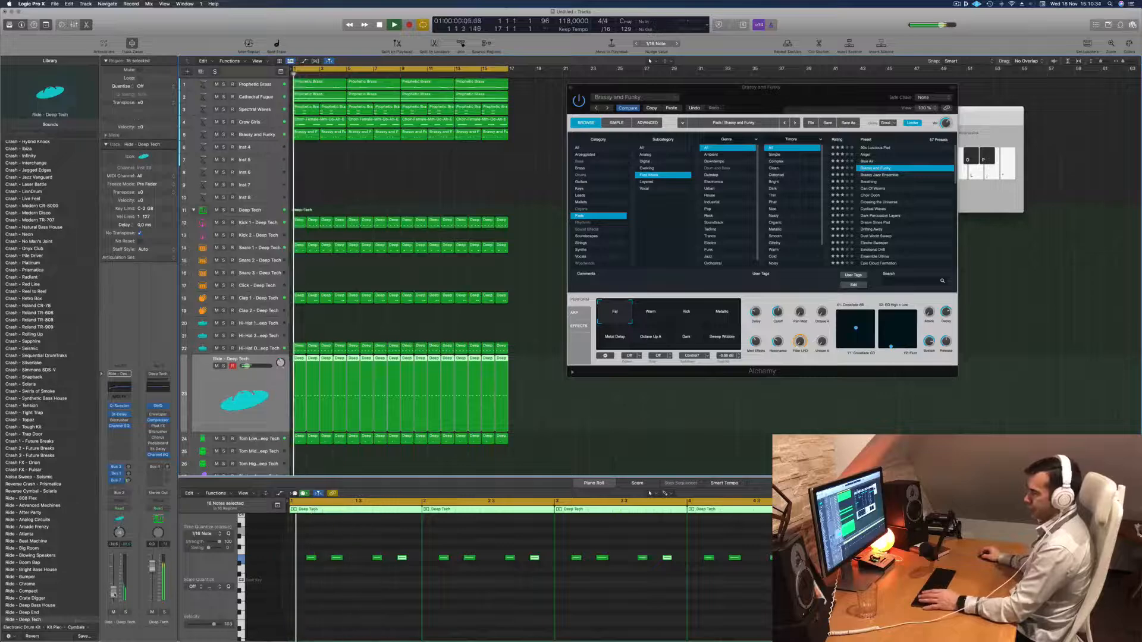
Audition the Brassy and Funky performance variations in Alchemy, including Metallic, Metal Delay, Octave Up A, Dark and Sweep Wobble.
{"action": "left_click_drag", "start_coordinate": [745, 101], "coordinate": [610, 200]}
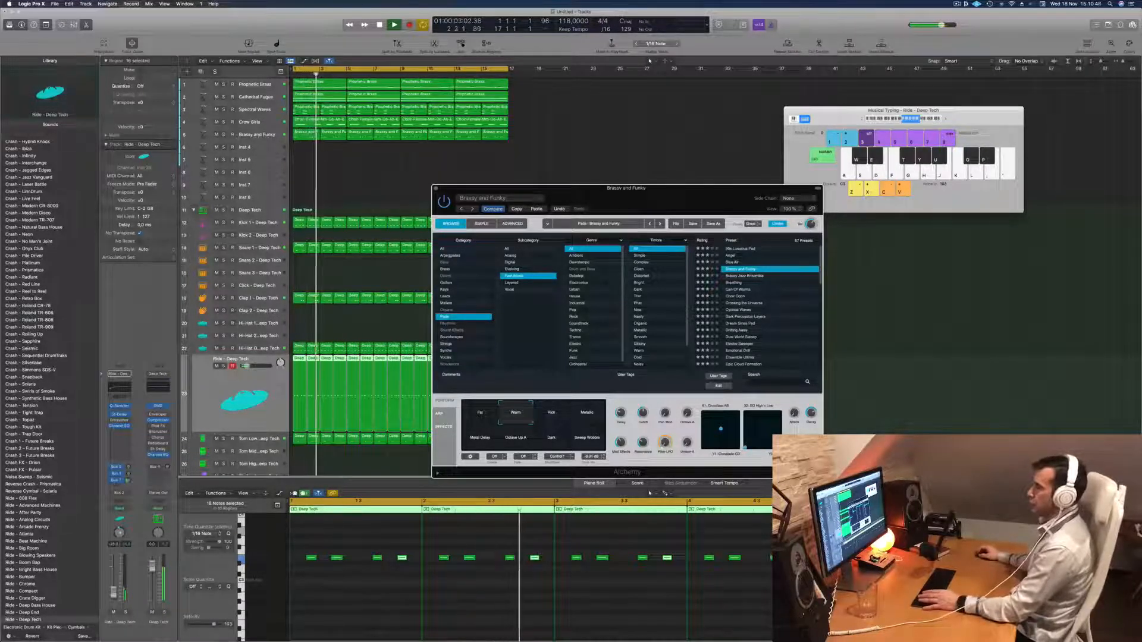
{"action": "left_click", "coordinate": [256, 135]}
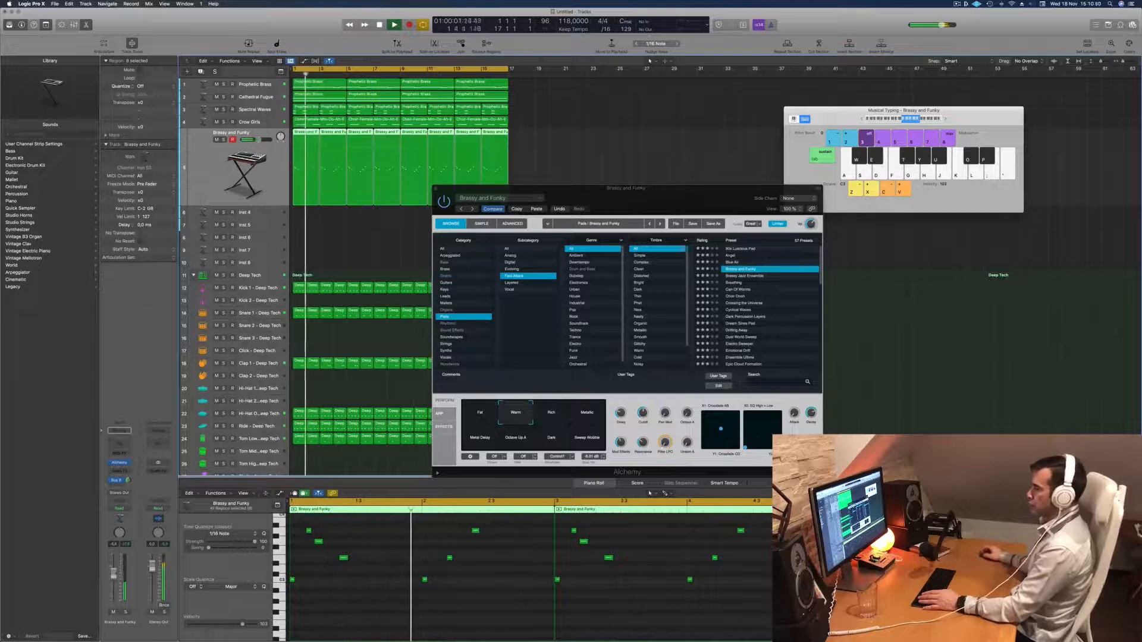
{"action": "left_click", "coordinate": [579, 415]}
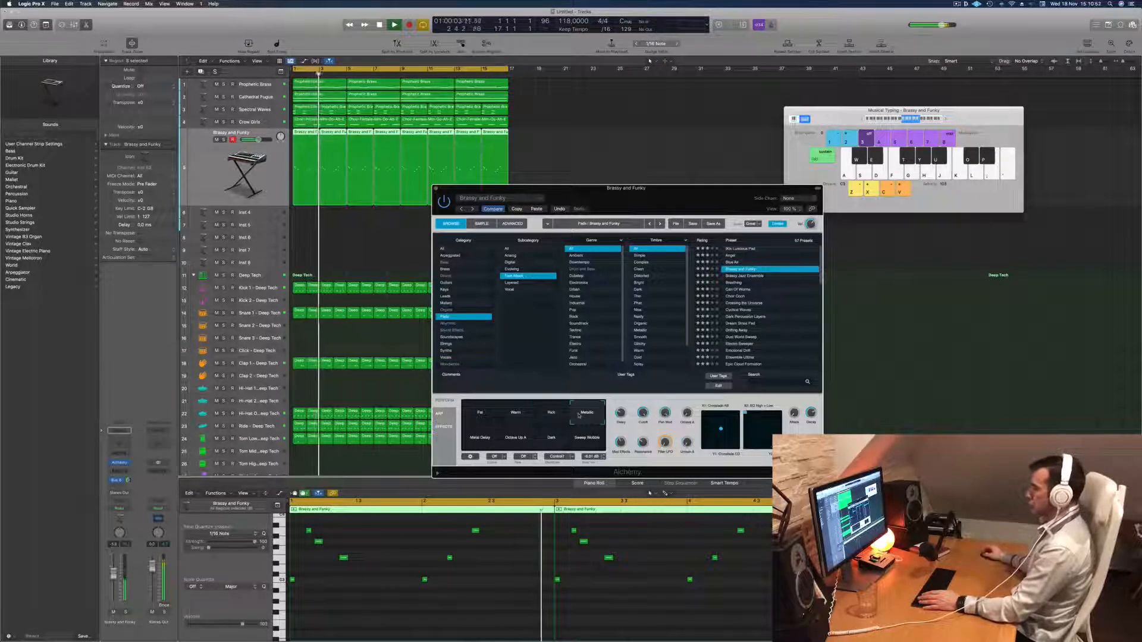
{"action": "left_click", "coordinate": [471, 439]}
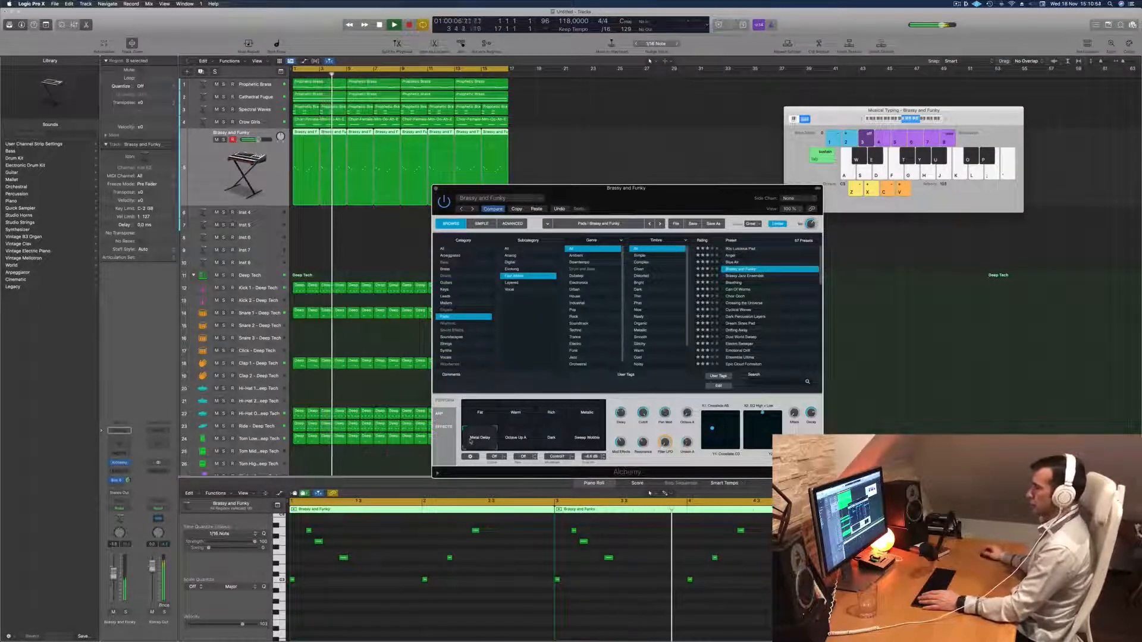
{"action": "left_click", "coordinate": [514, 440]}
{"action": "left_click", "coordinate": [543, 441]}
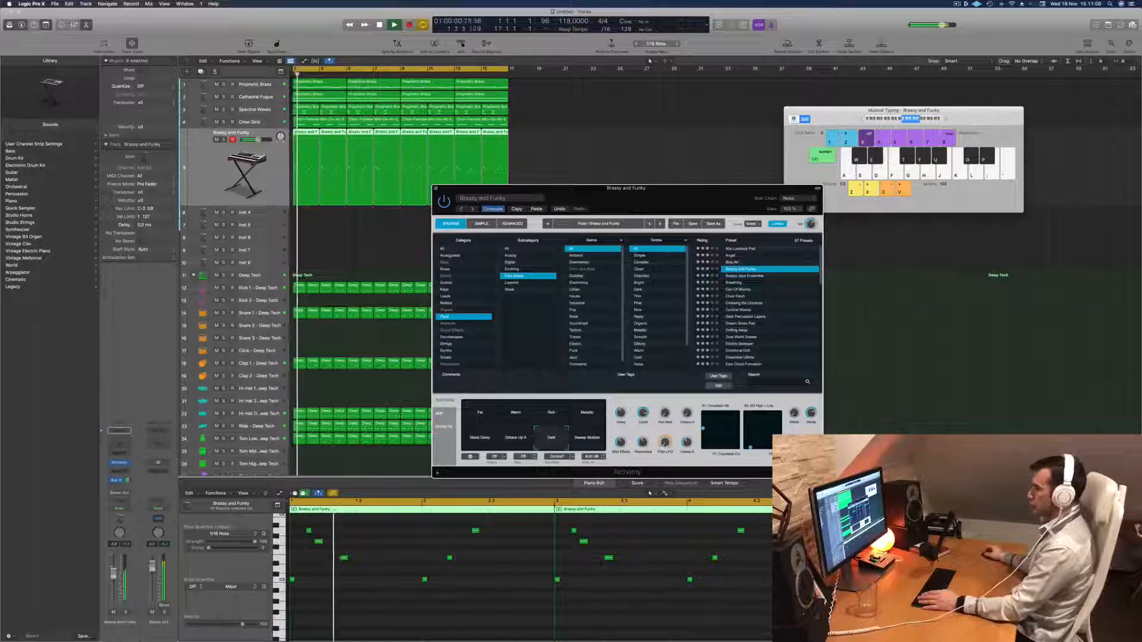
{"action": "left_click", "coordinate": [587, 440]}
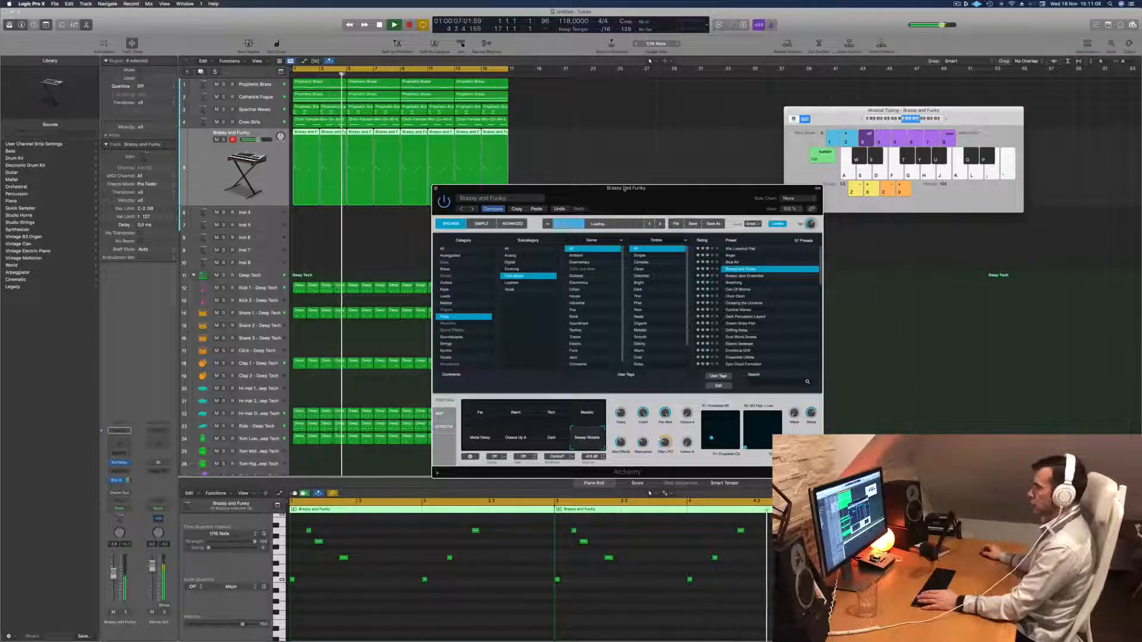
Choose the Sweep Wobble variation, lower its Cutoff over the looping beat and close the Alchemy window.
{"action": "left_click", "coordinate": [537, 209]}
{"action": "key", "text": "Return"}
{"action": "left_click", "coordinate": [586, 437]}
{"action": "key", "text": "Return"}
{"action": "left_click_drag", "start_coordinate": [643, 413], "coordinate": [643, 435]}
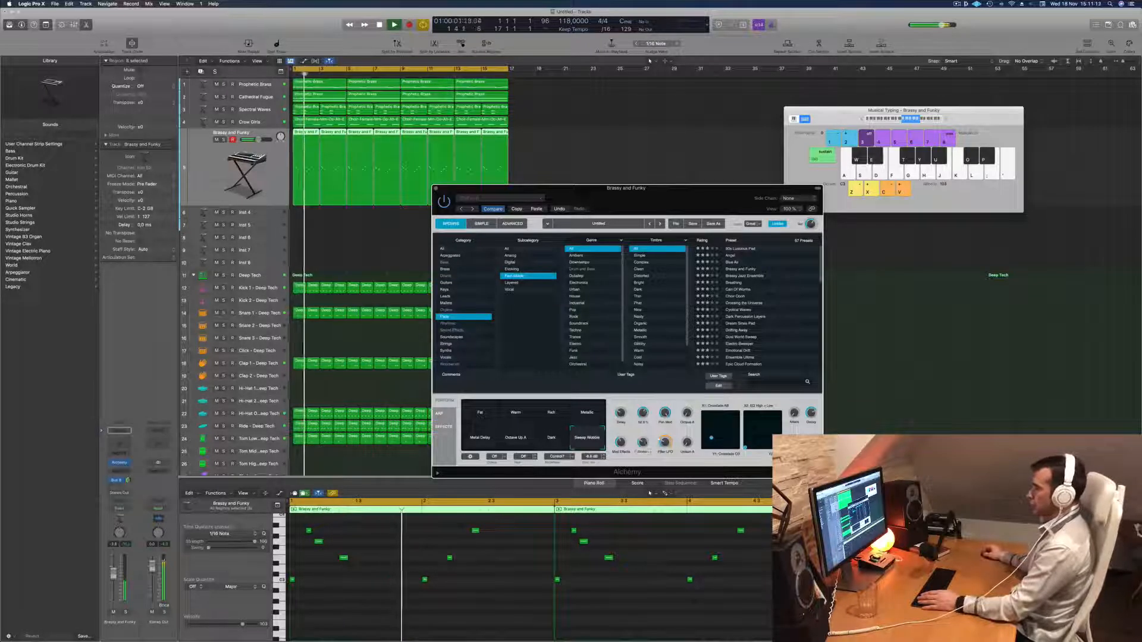
{"action": "left_click_drag", "start_coordinate": [432, 189], "coordinate": [550, 138]}
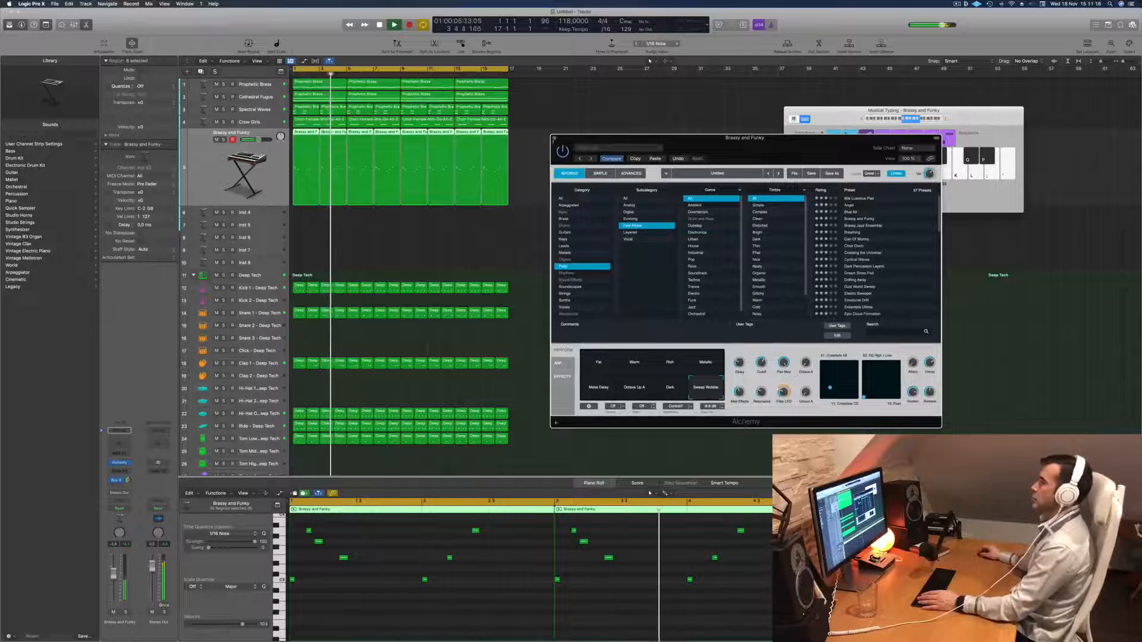
{"action": "left_click", "coordinate": [553, 138]}
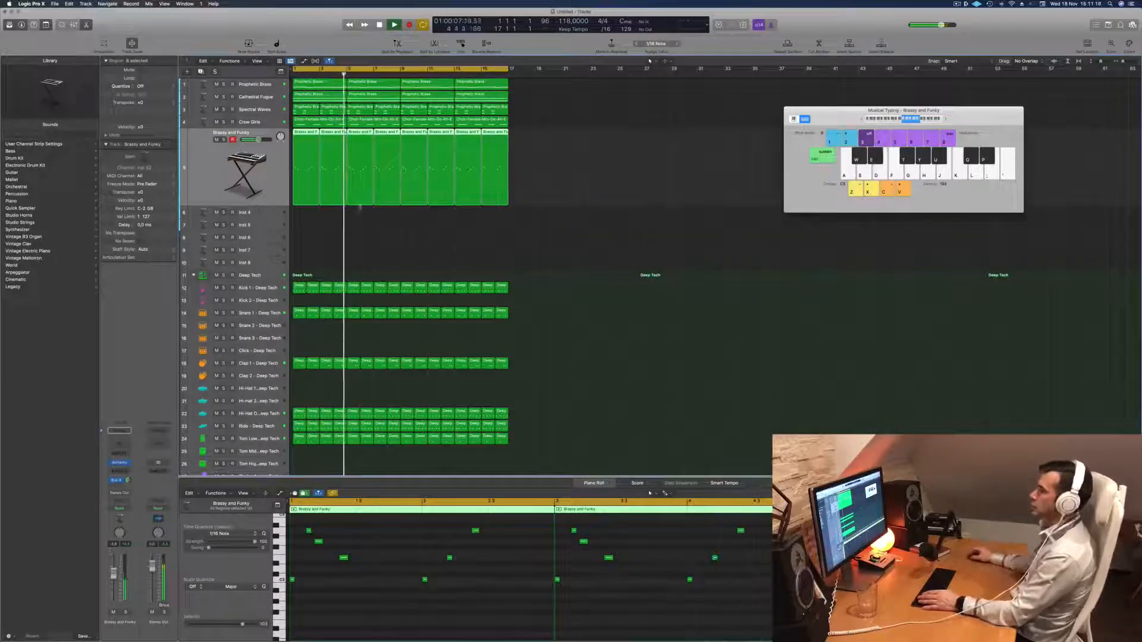
Return to the Brassy and Funky track, lower its volume and replay the beat from the start.
{"action": "left_click", "coordinate": [326, 227]}
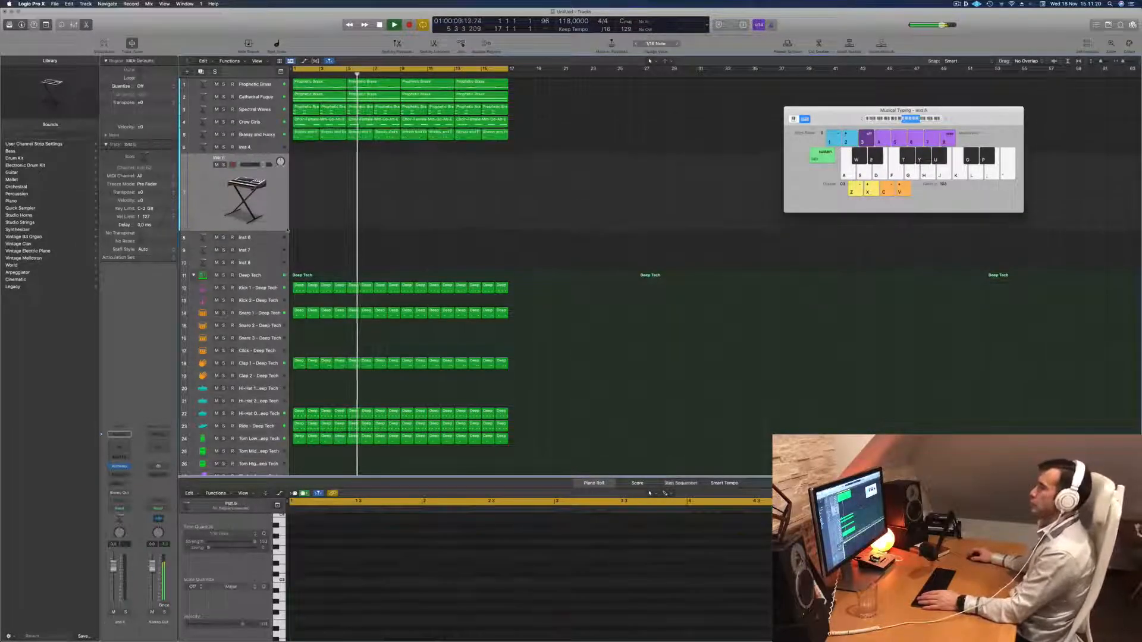
{"action": "left_click", "coordinate": [267, 135]}
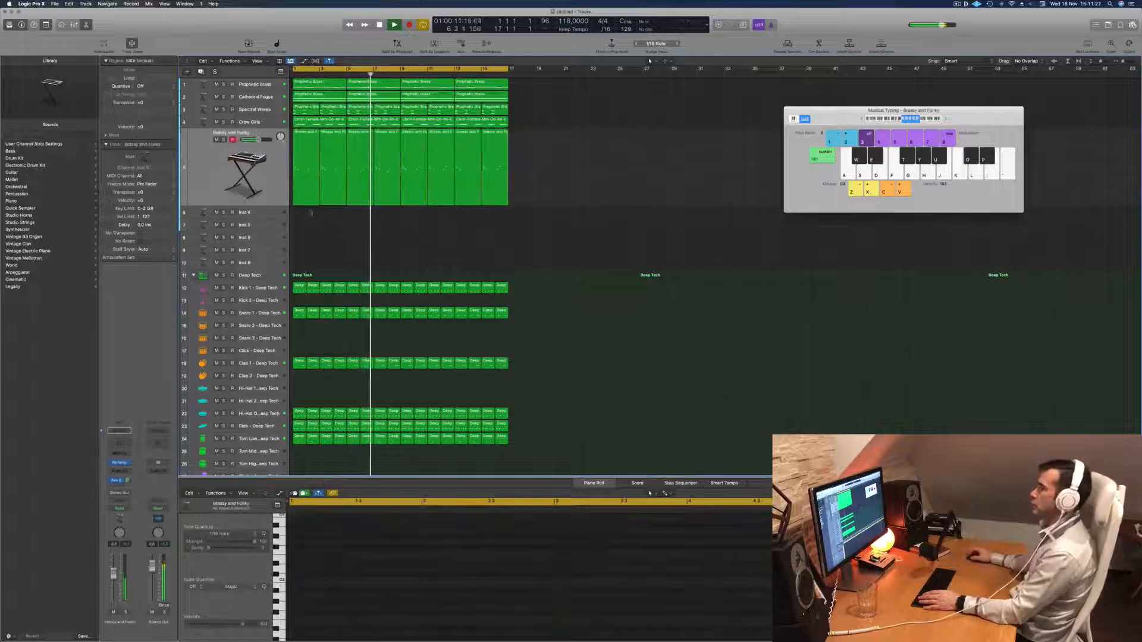
{"action": "key", "text": "Return"}
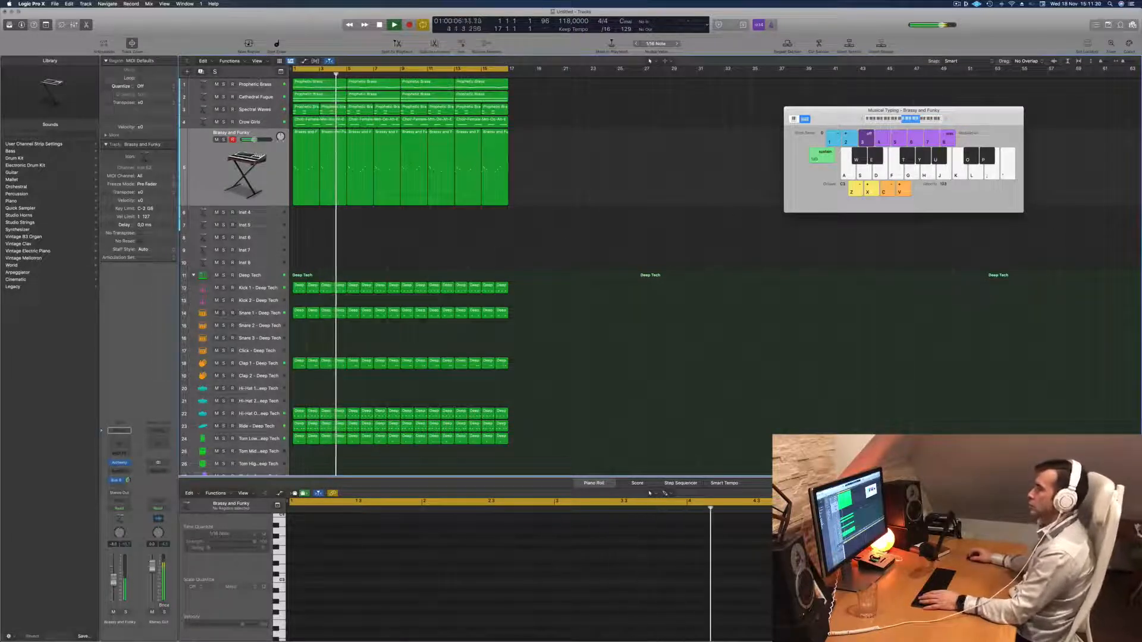
Toggle solo on Spectral Waves and compare its regions with the Brassy and Funky melody during playback.
{"action": "left_click", "coordinate": [224, 110]}
{"action": "left_click", "coordinate": [223, 110]}
{"action": "left_click", "coordinate": [255, 110]}
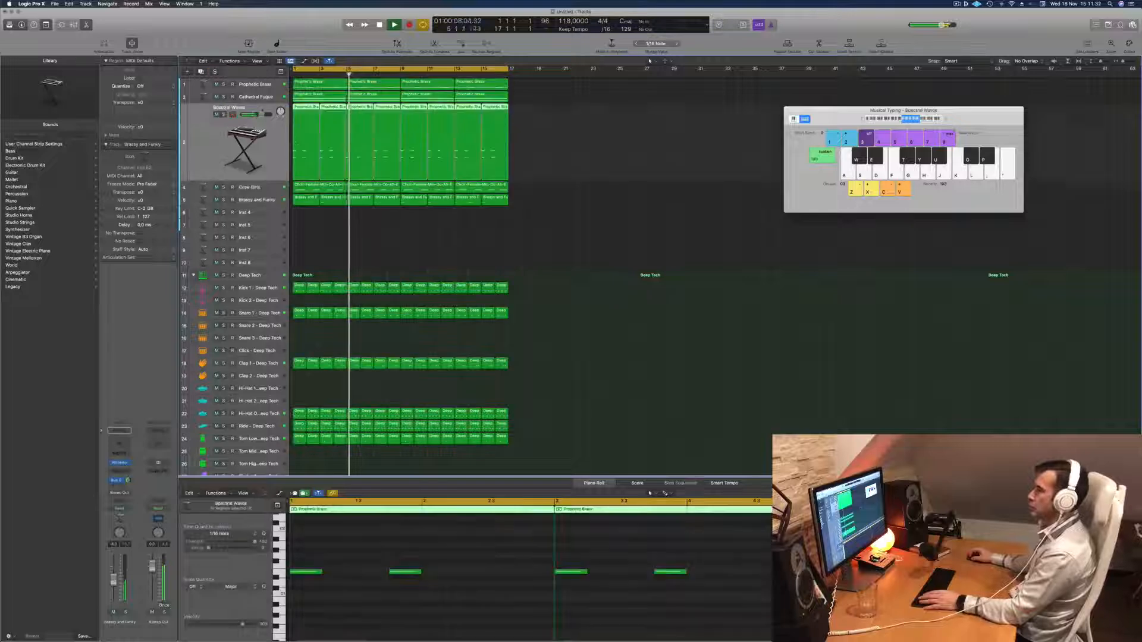
{"action": "left_click", "coordinate": [434, 238]}
{"action": "left_click", "coordinate": [257, 200]}
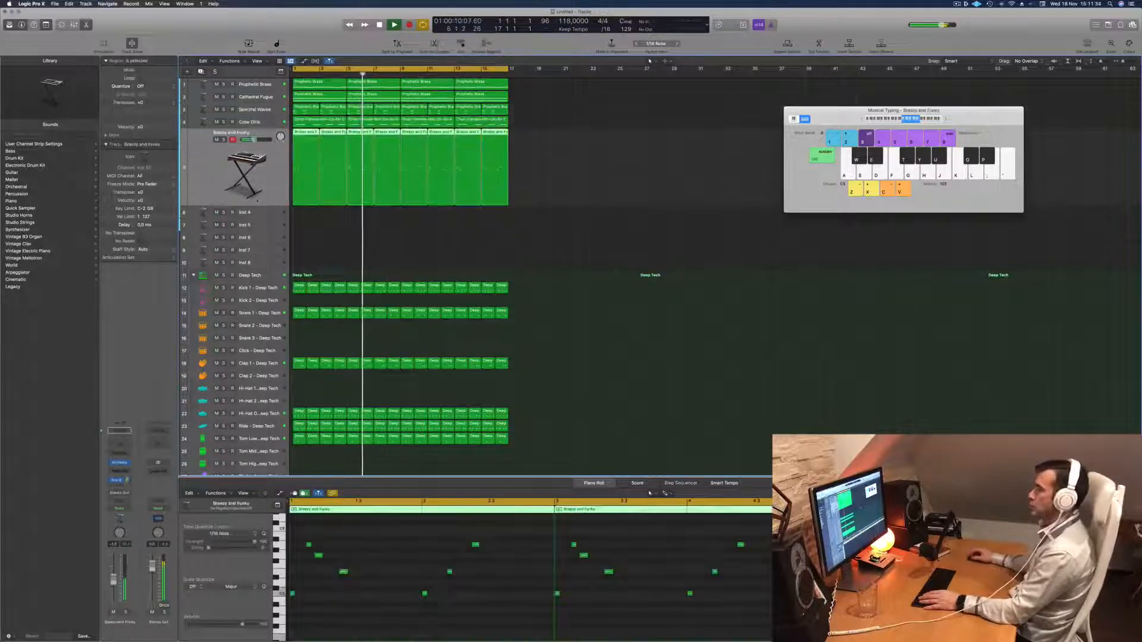
Create a new software instrument track below Brassy and Funky and restart playback from the beginning.
{"action": "key", "text": "Return"}
{"action": "key", "text": "alt+super+s"}
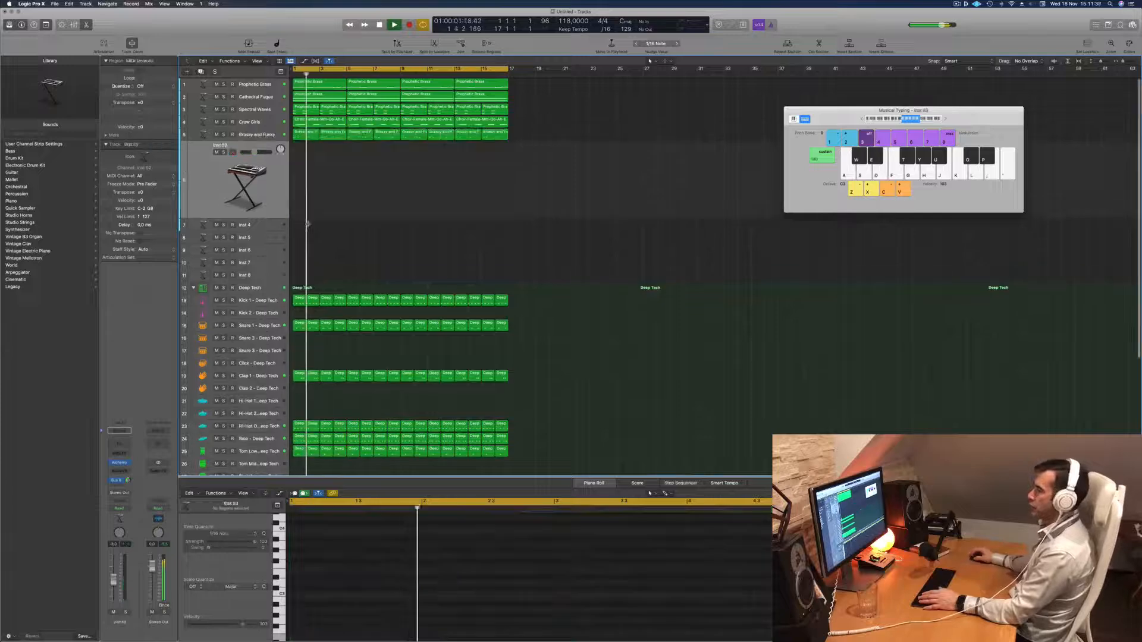
{"action": "key", "text": "Return"}
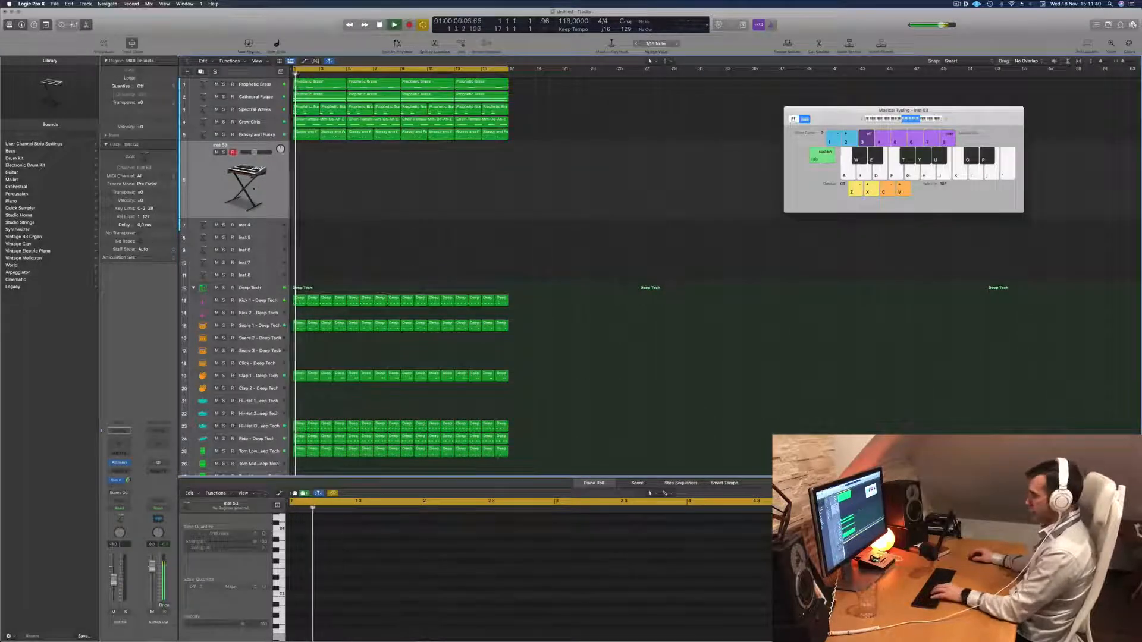
Open Alchemy on the new track, adjust its Cutoff and select the Fat variation while playing test notes.
{"action": "key", "text": "f"}
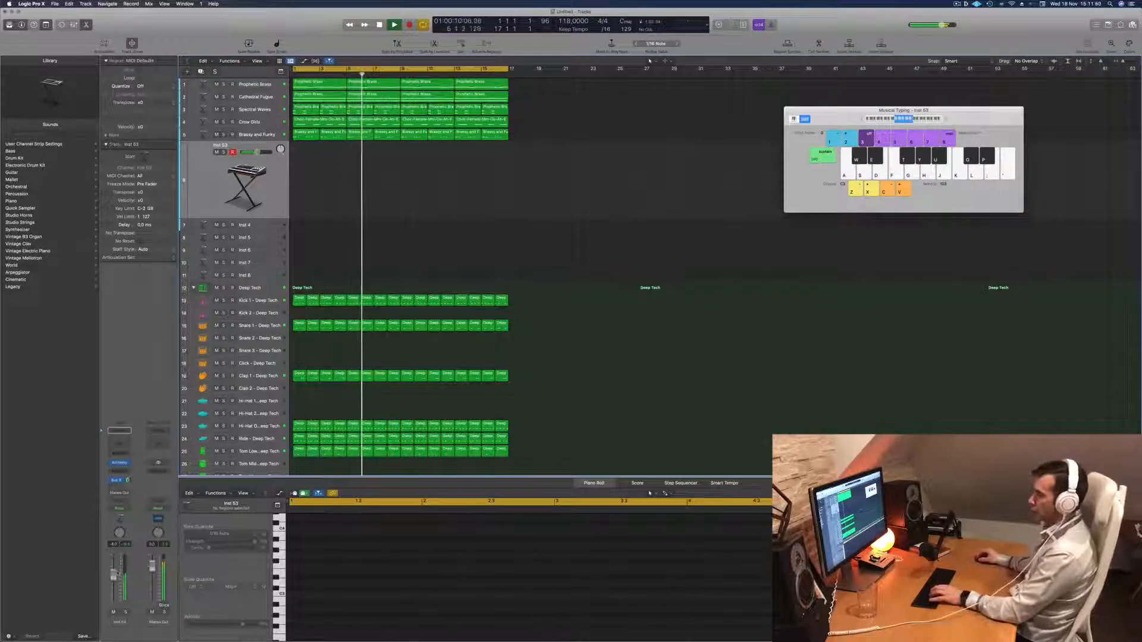
{"action": "key", "text": "d"}
{"action": "left_click", "coordinate": [119, 463]}
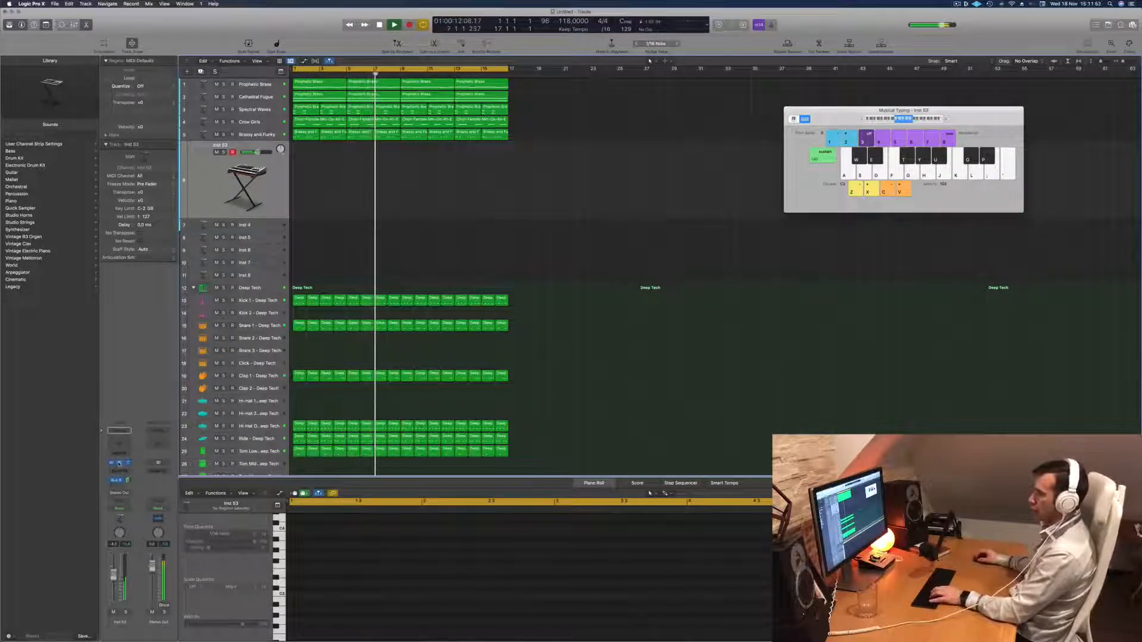
{"action": "key", "text": "d"}
{"action": "key", "text": "f"}
{"action": "key", "text": "d"}
{"action": "left_click_drag", "start_coordinate": [560, 320], "coordinate": [562, 331]}
{"action": "key", "text": "f"}
{"action": "left_click", "coordinate": [403, 325]}
Try out low and high note patterns on the new instrument over the looping beat.
{"action": "key", "text": "d"}
{"action": "key", "text": "f"}
{"action": "key", "text": "d"}
{"action": "key", "text": "g"}
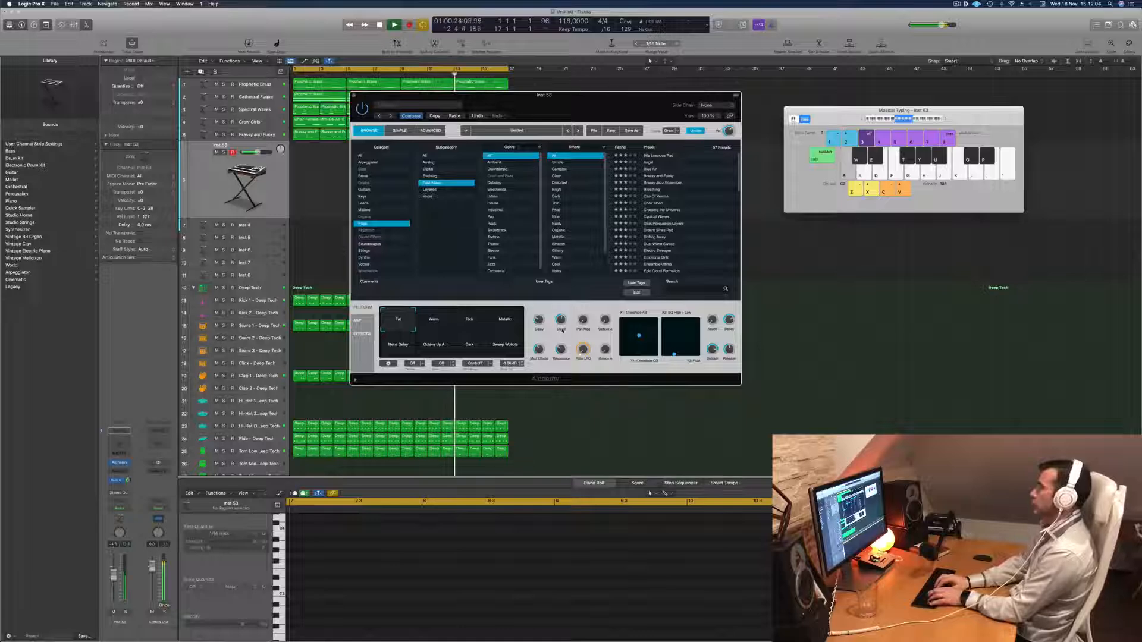
{"action": "key", "text": "a"}
{"action": "key", "text": "s"}
{"action": "key", "text": "d"}
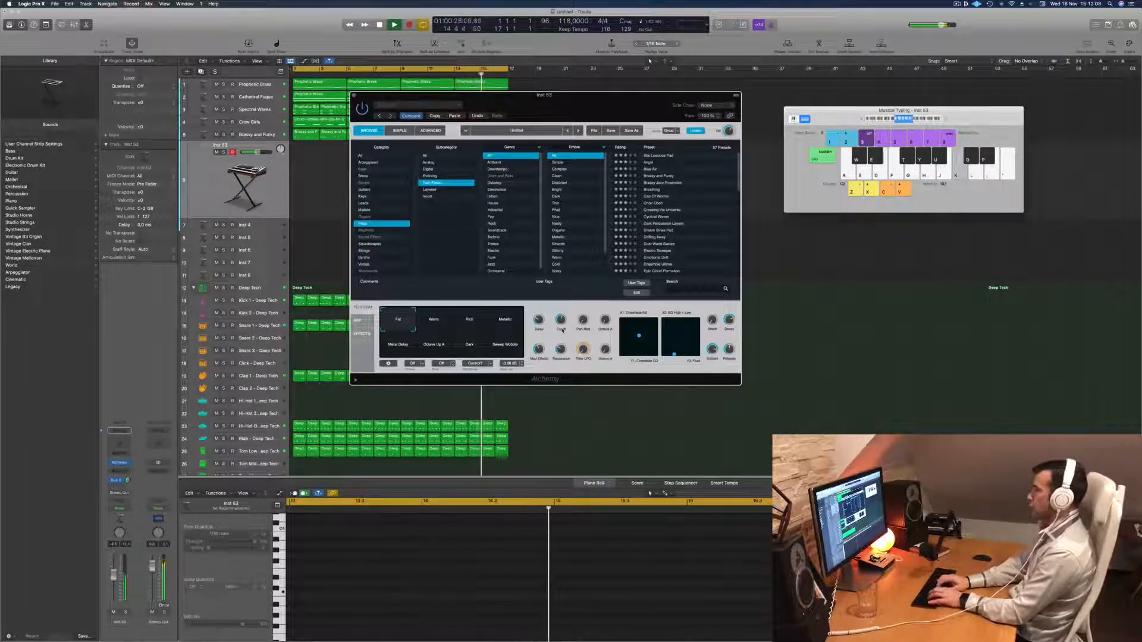
{"action": "key", "text": "k"}
{"action": "key", "text": "k"}
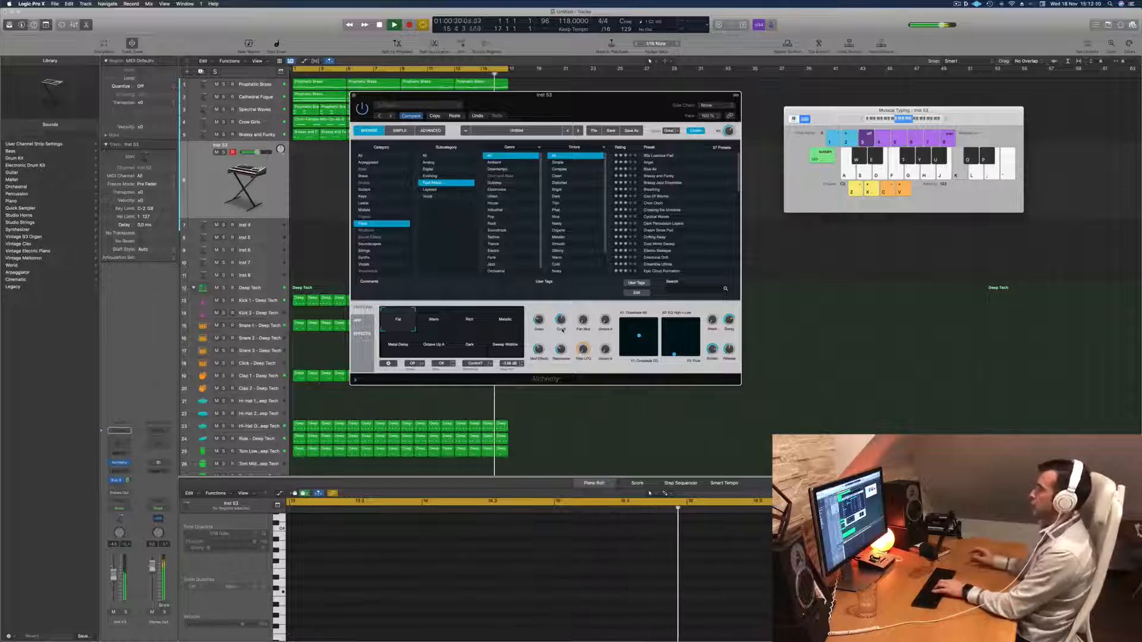
{"action": "key", "text": "l"}
{"action": "key", "text": ";"}
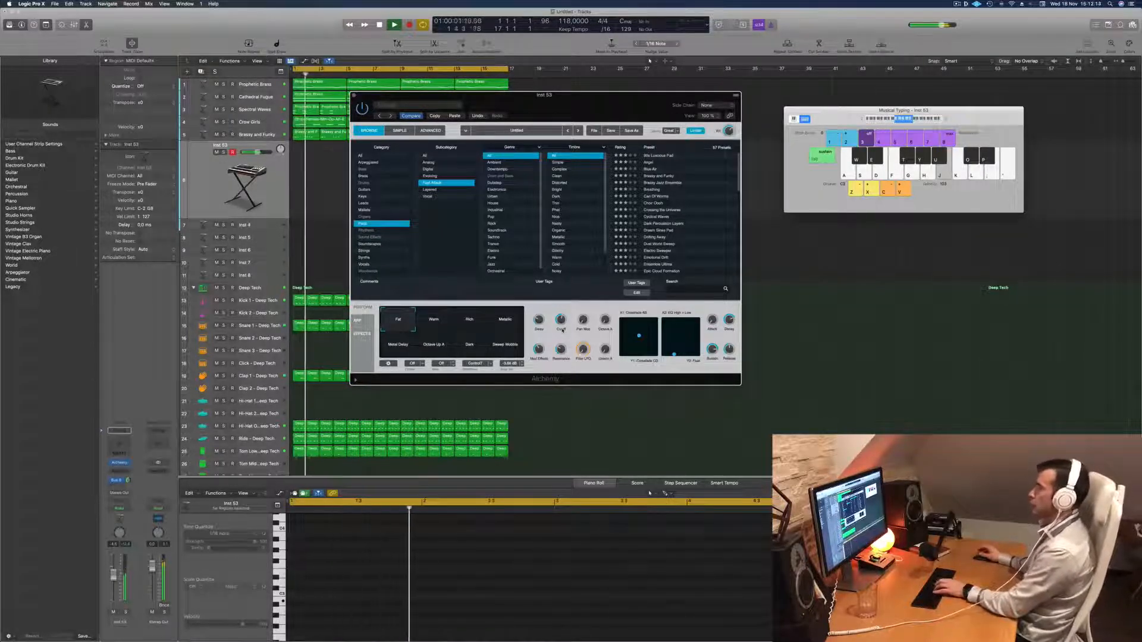
{"action": "key", "text": "k"}
{"action": "key", "text": "l"}
{"action": "key", "text": ";"}
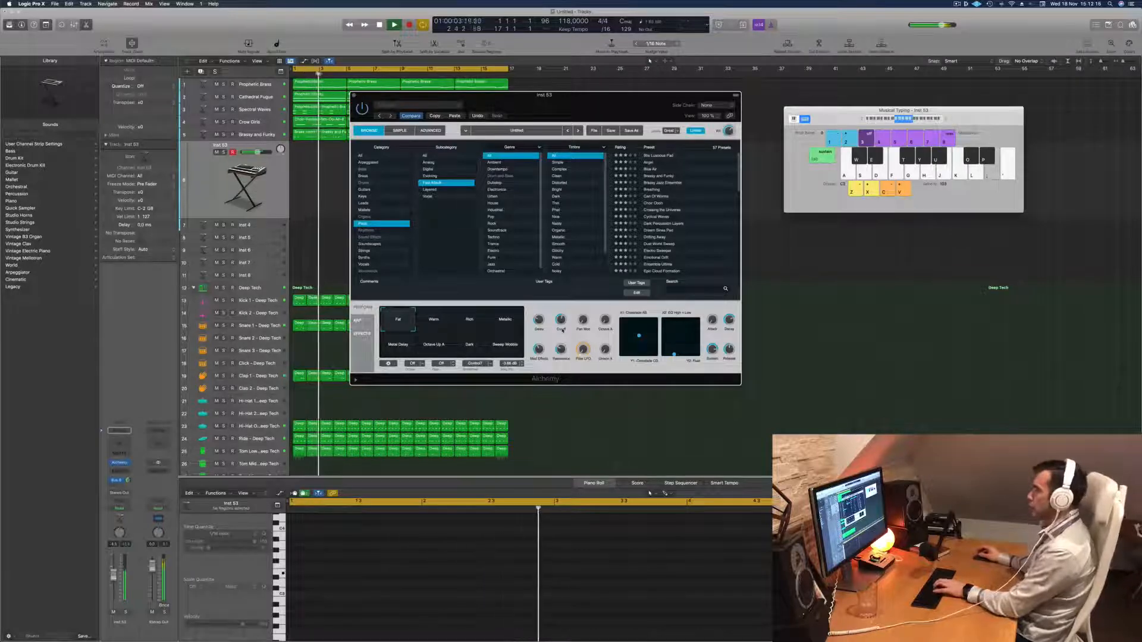
Record a short three-note melody on the new track from bar 5 and move the Alchemy window clear of the regions.
{"action": "key", "text": "r"}
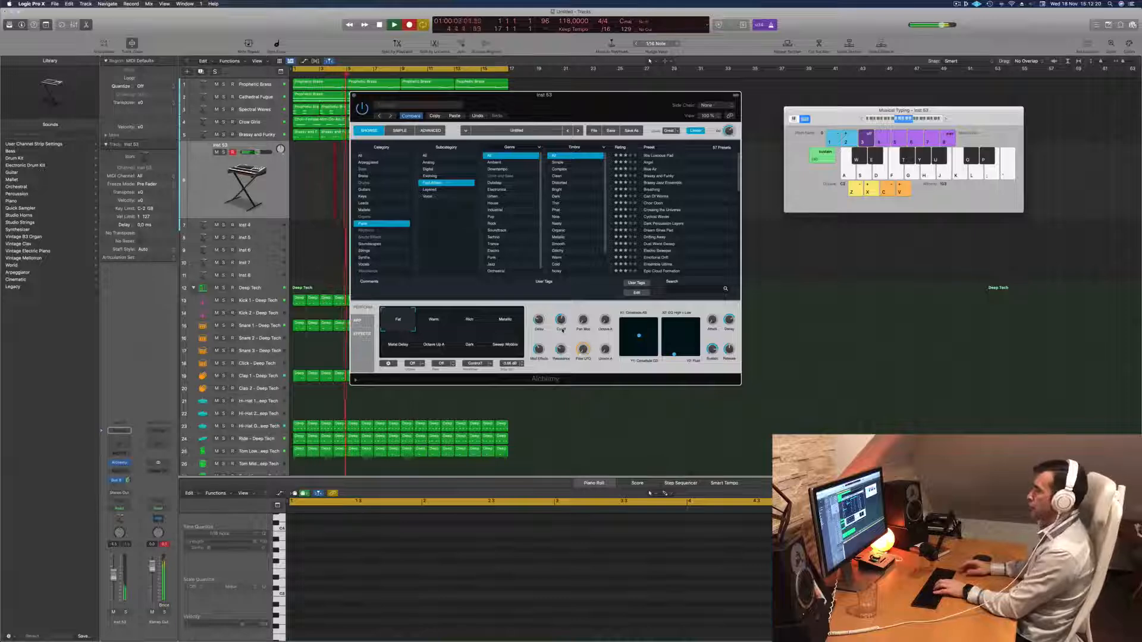
{"action": "key", "text": "semicolon"}
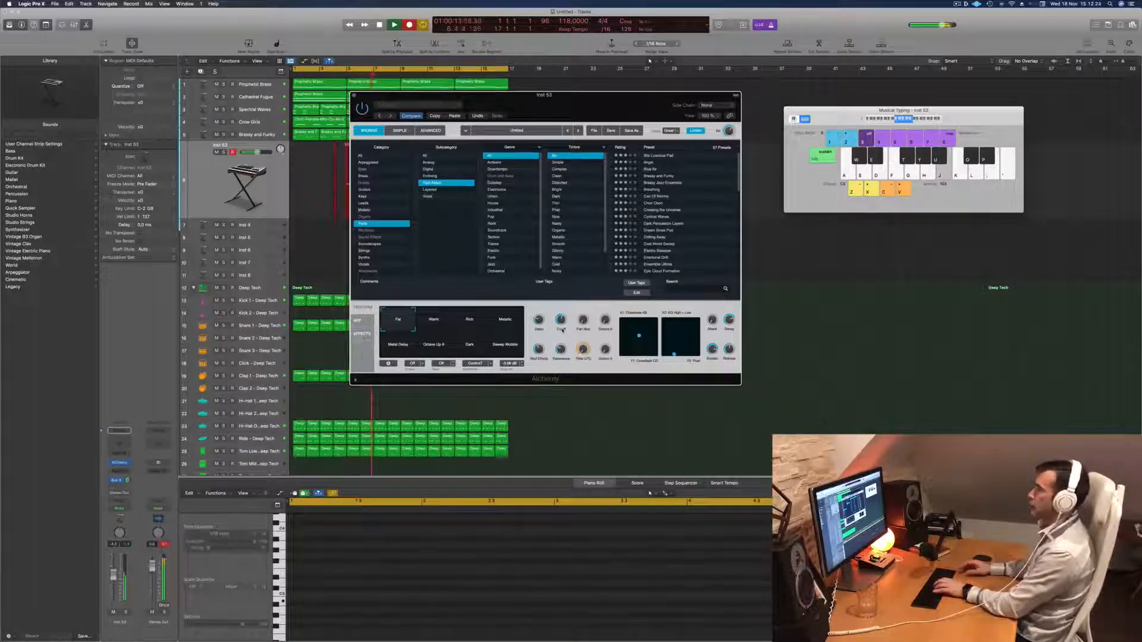
{"action": "key", "text": "space"}
{"action": "left_click_drag", "start_coordinate": [509, 104], "coordinate": [870, 111]}
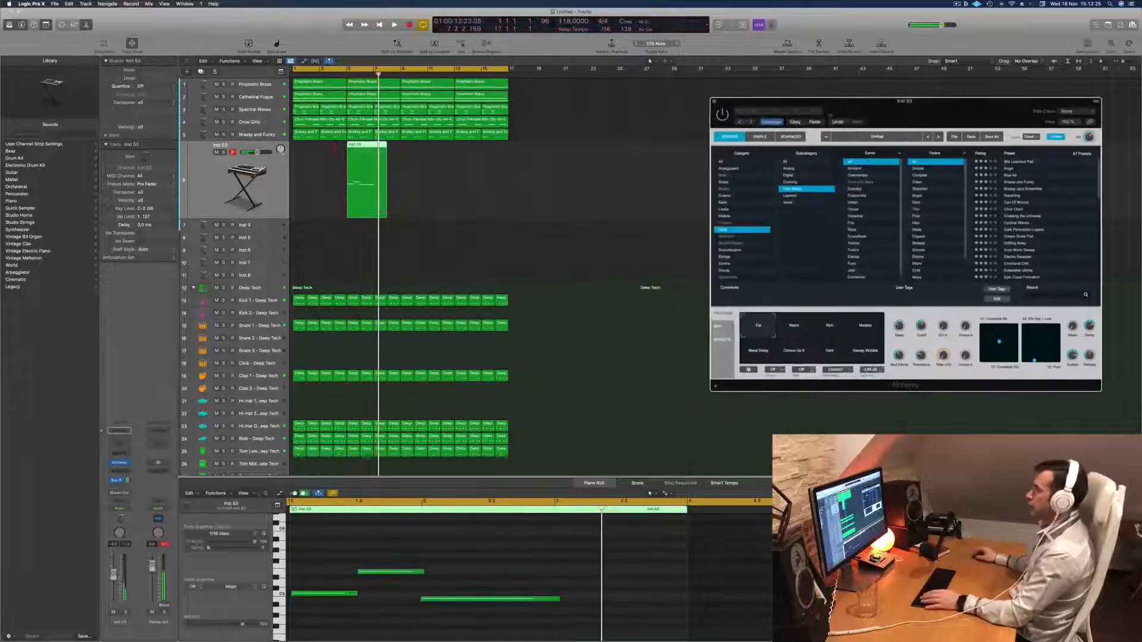
Move the recorded region to bar 1 and trim it to two bars by splitting at bar 3 and deleting the remainder.
{"action": "left_click_drag", "start_coordinate": [367, 147], "coordinate": [313, 147]}
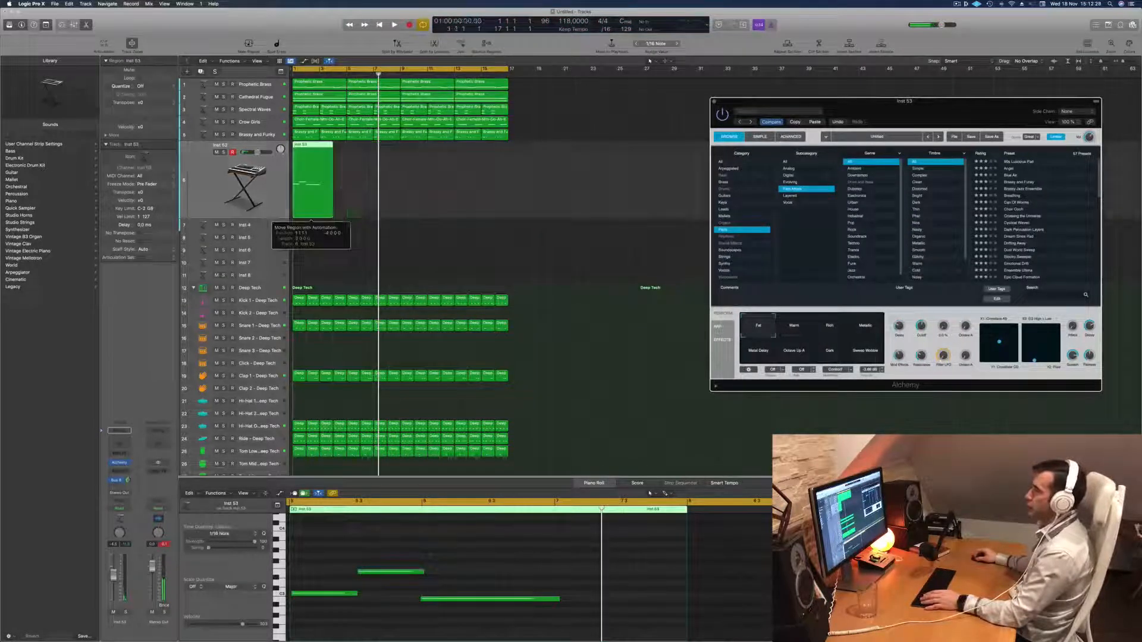
{"action": "left_click", "coordinate": [320, 204]}
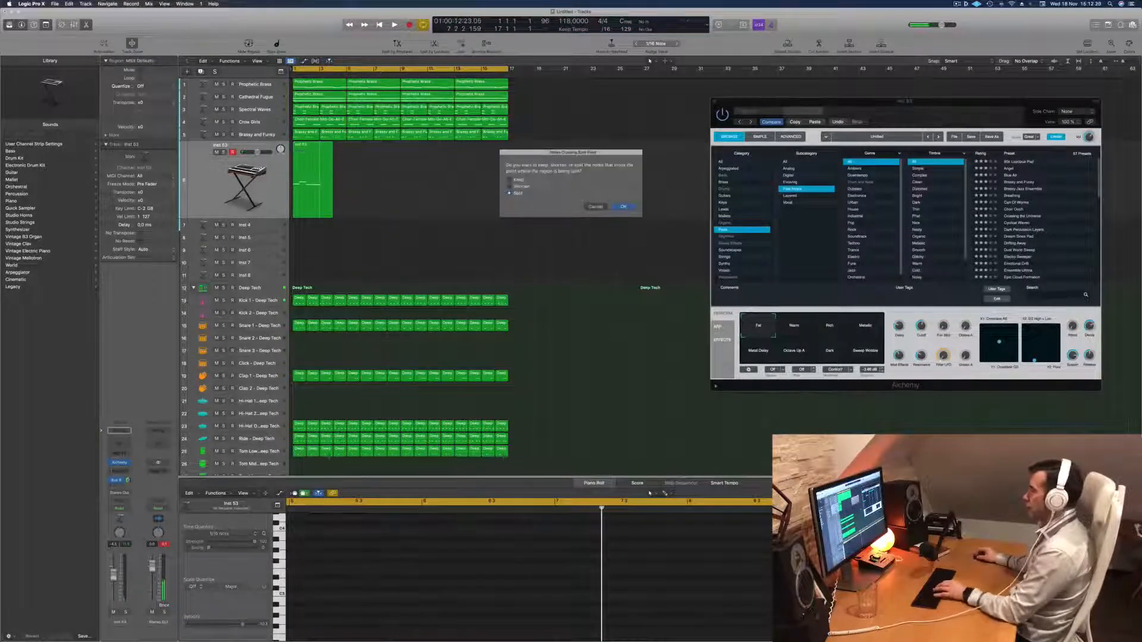
{"action": "left_click", "coordinate": [622, 207]}
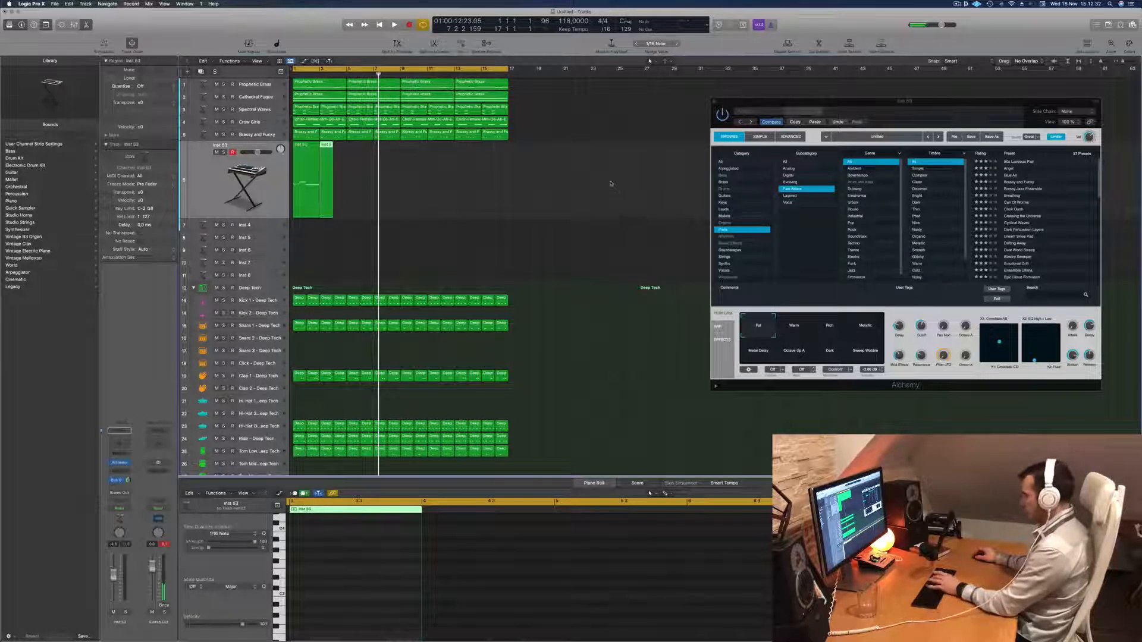
{"action": "key", "text": "Delete"}
{"action": "key", "text": "Return"}
{"action": "key", "text": "space"}
{"action": "key", "text": "space"}
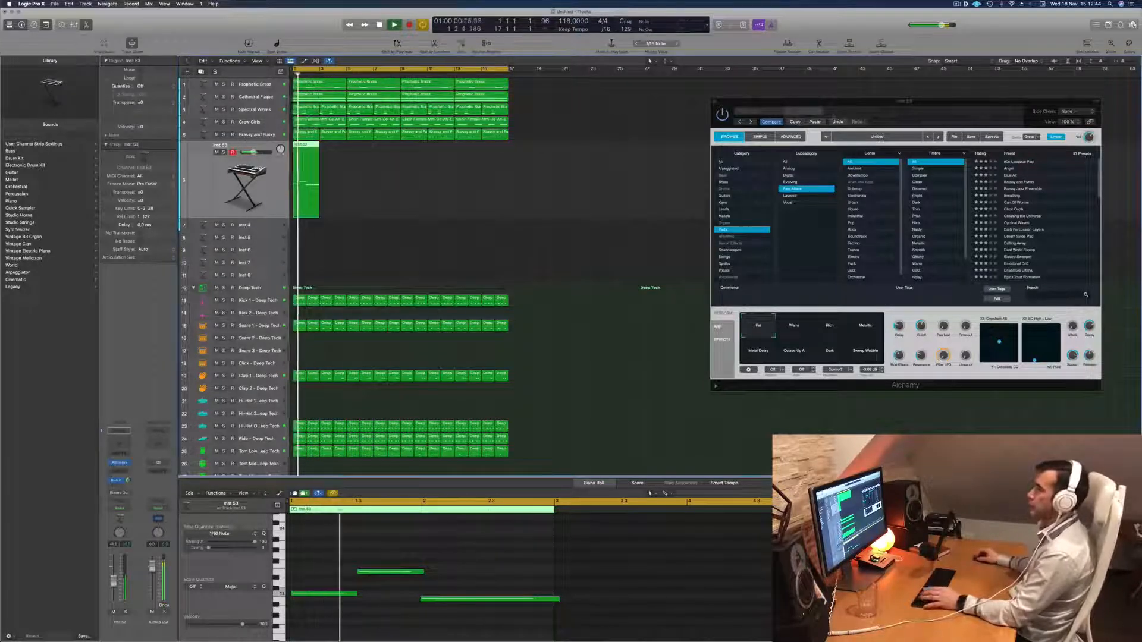
Close the Alchemy window and fill the 16 bars with copies of the two-bar region, restarting playback.
{"action": "key", "text": "super+k"}
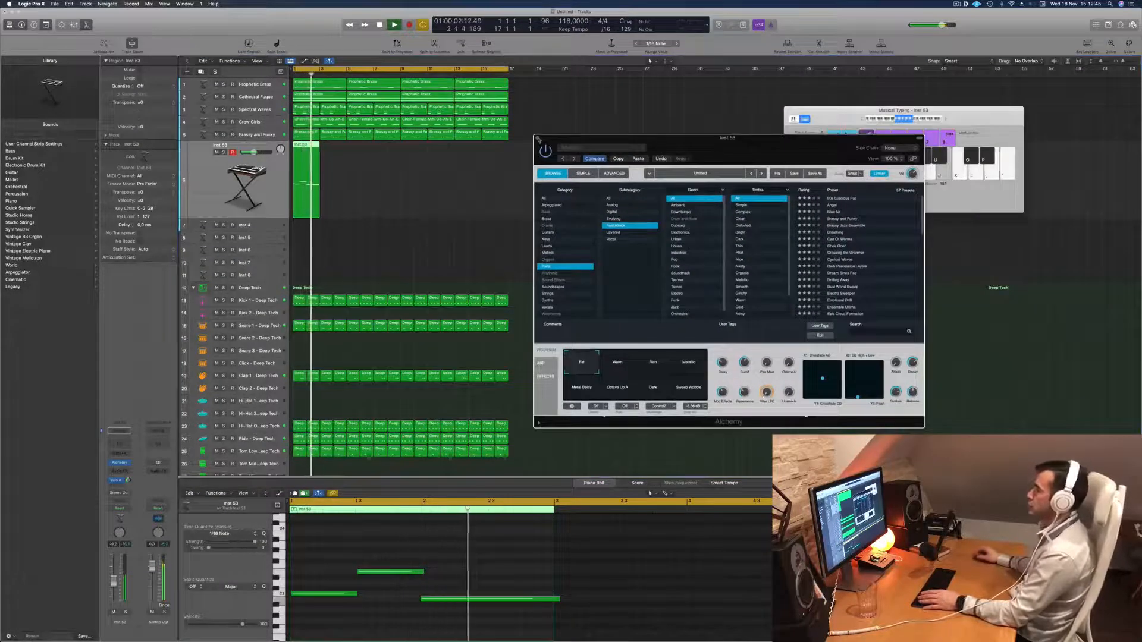
{"action": "left_click", "coordinate": [537, 139]}
{"action": "left_click_drag", "start_coordinate": [306, 154], "coordinate": [364, 170]}
{"action": "left_click_drag", "start_coordinate": [483, 177], "coordinate": [408, 174]}
{"action": "left_click", "coordinate": [223, 193]}
{"action": "key", "text": "Return"}
{"action": "key", "text": "Return"}
Insert a Compressor on the new track and set its side chain to Kick 1 - Deep Tech.
{"action": "left_click", "coordinate": [120, 471]}
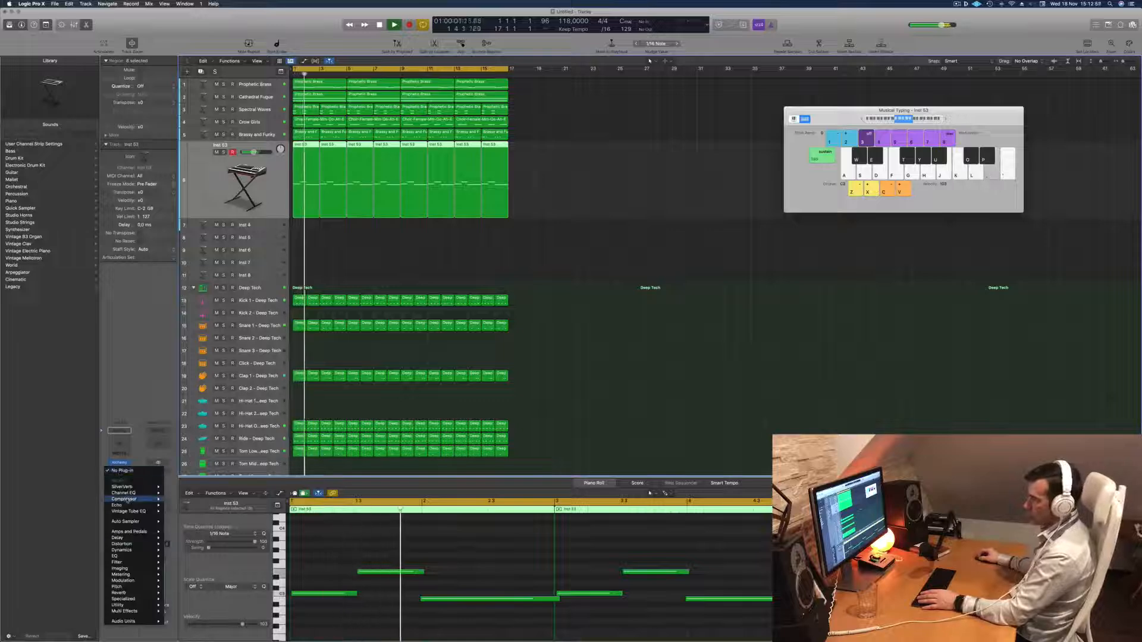
{"action": "mouse_move", "coordinate": [142, 499]}
{"action": "left_click", "coordinate": [177, 500]}
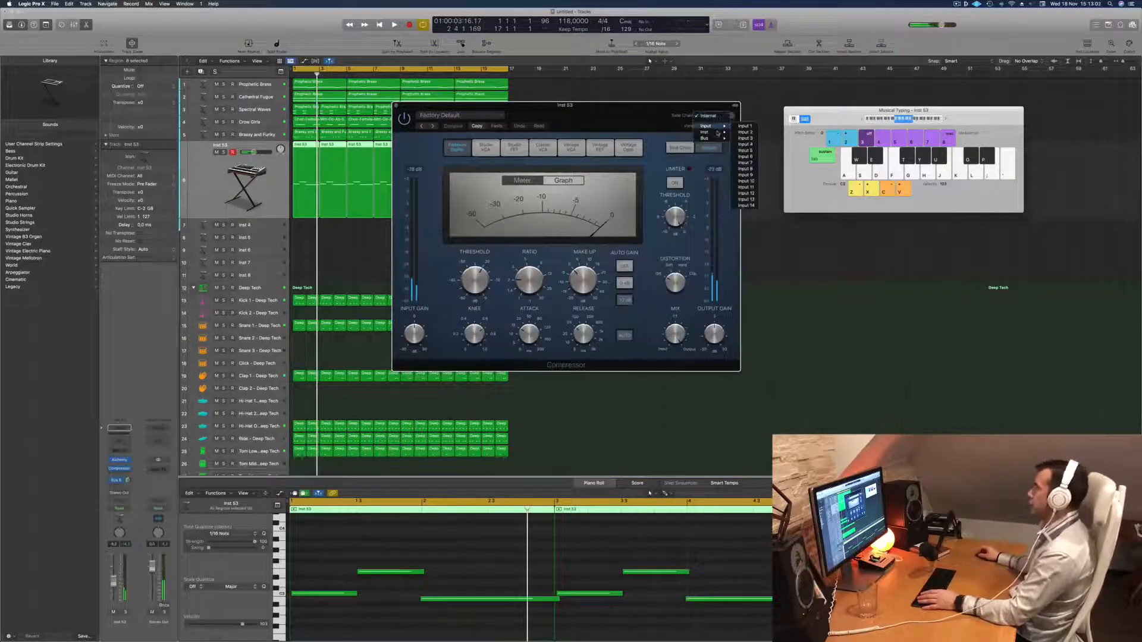
{"action": "mouse_move", "coordinate": [711, 132]}
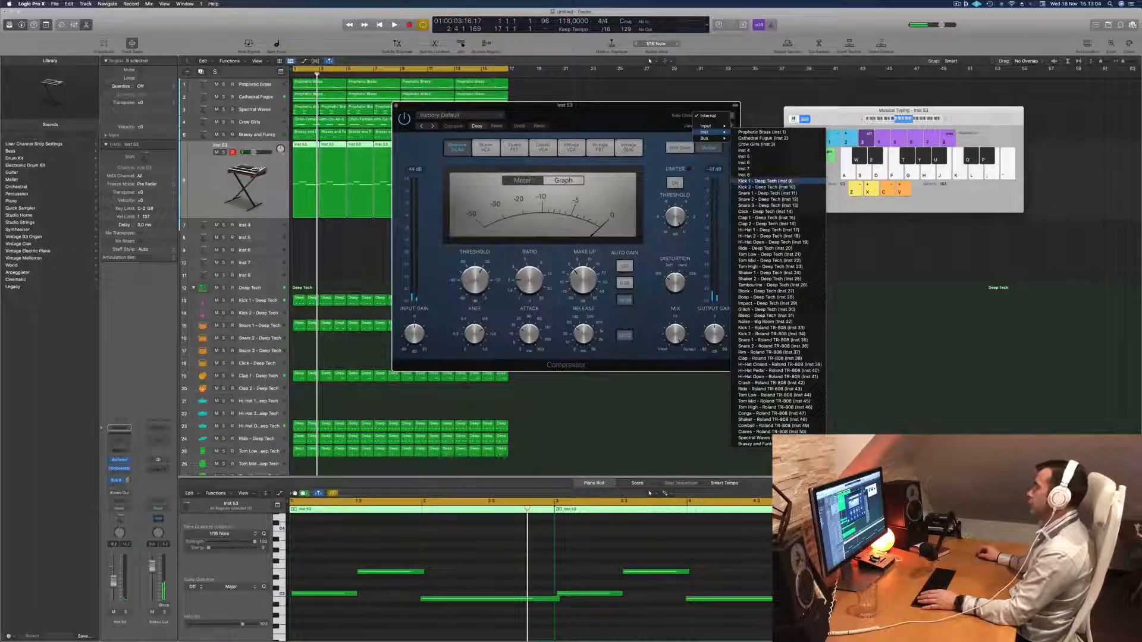
{"action": "left_click", "coordinate": [767, 181]}
Adjust the Compressor's Ratio during playback and lower the track's volume.
{"action": "left_click_drag", "start_coordinate": [626, 122], "coordinate": [637, 123]}
{"action": "key", "text": "space"}
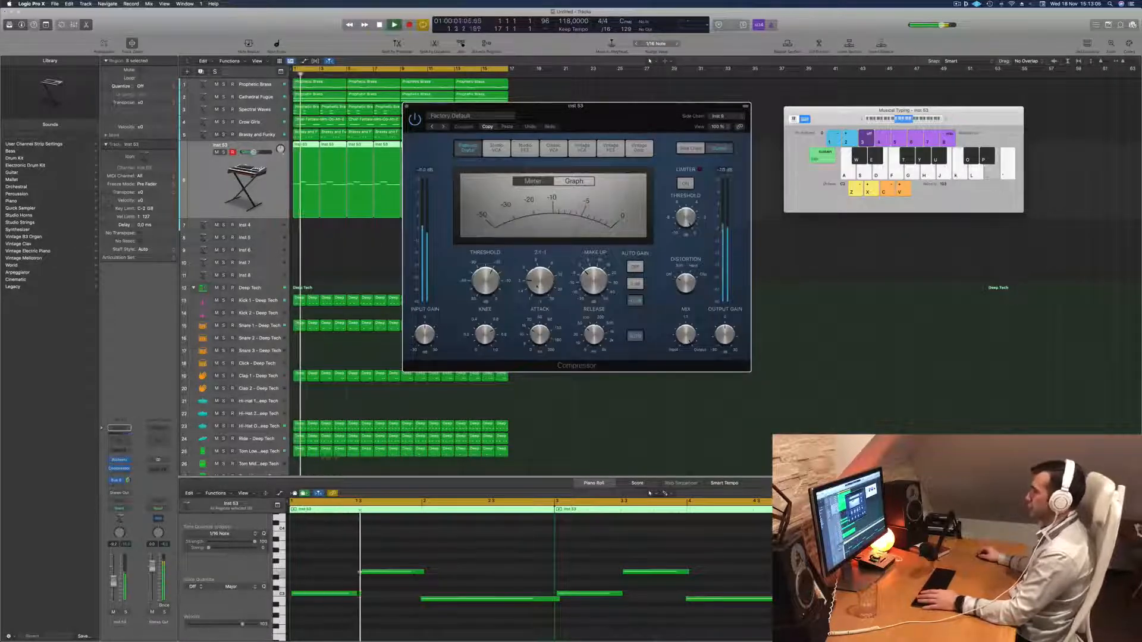
{"action": "left_click_drag", "start_coordinate": [537, 284], "coordinate": [533, 275]}
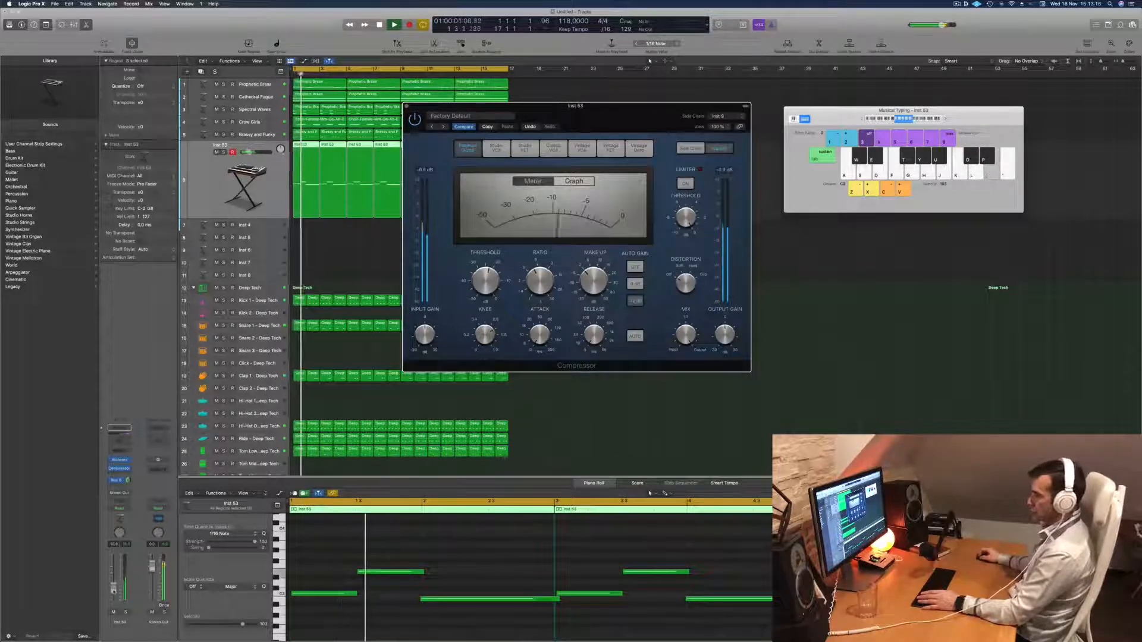
{"action": "left_click_drag", "start_coordinate": [114, 583], "coordinate": [114, 589]}
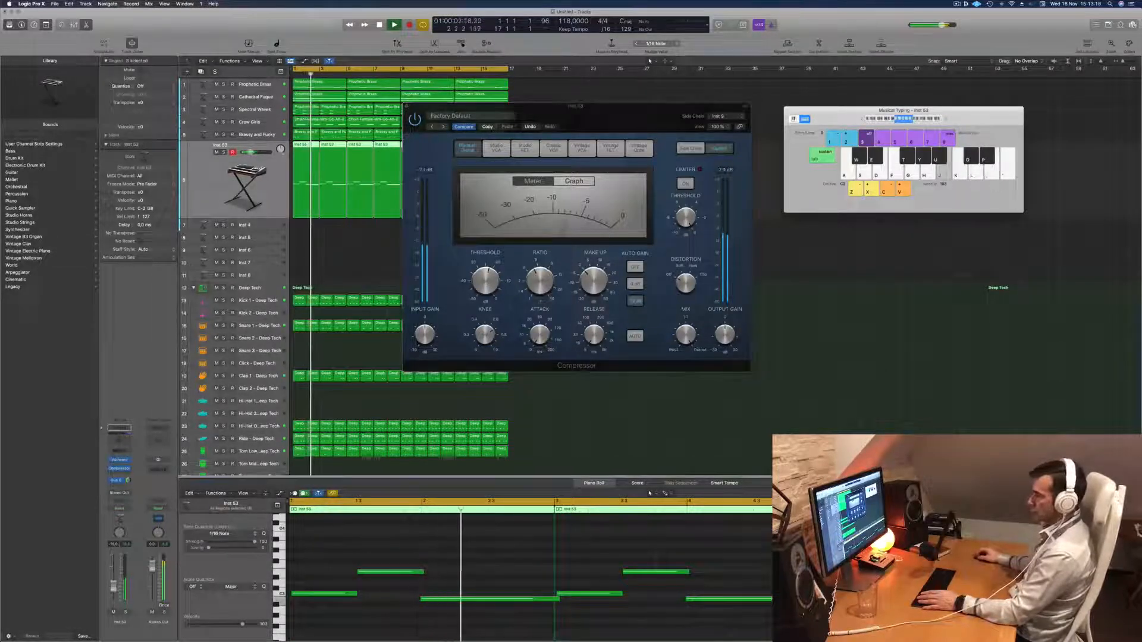
Add a Channel EQ with a low cut at about 161 Hz to the track and raise its volume slightly.
{"action": "double_click", "coordinate": [119, 428]}
{"action": "left_click_drag", "start_coordinate": [505, 211], "coordinate": [553, 196]}
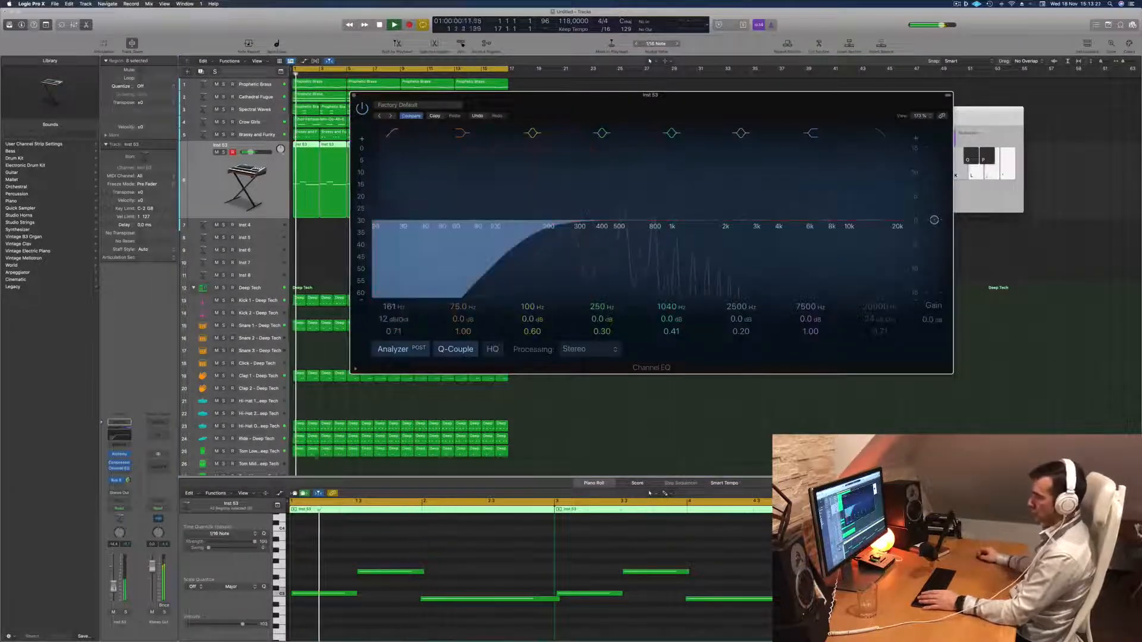
{"action": "left_click_drag", "start_coordinate": [114, 587], "coordinate": [114, 585]}
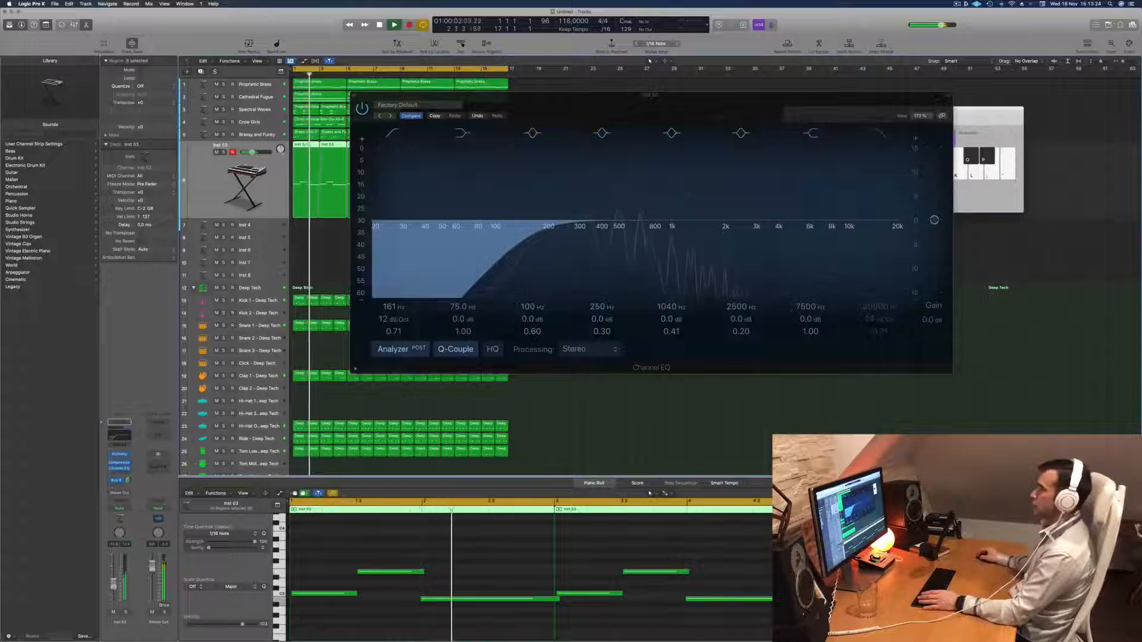
Compare the new track in solo and in the mix, and close the Channel EQ and Compressor windows.
{"action": "left_click", "coordinate": [126, 612]}
{"action": "left_click", "coordinate": [125, 612]}
{"action": "left_click_drag", "start_coordinate": [619, 96], "coordinate": [632, 151]}
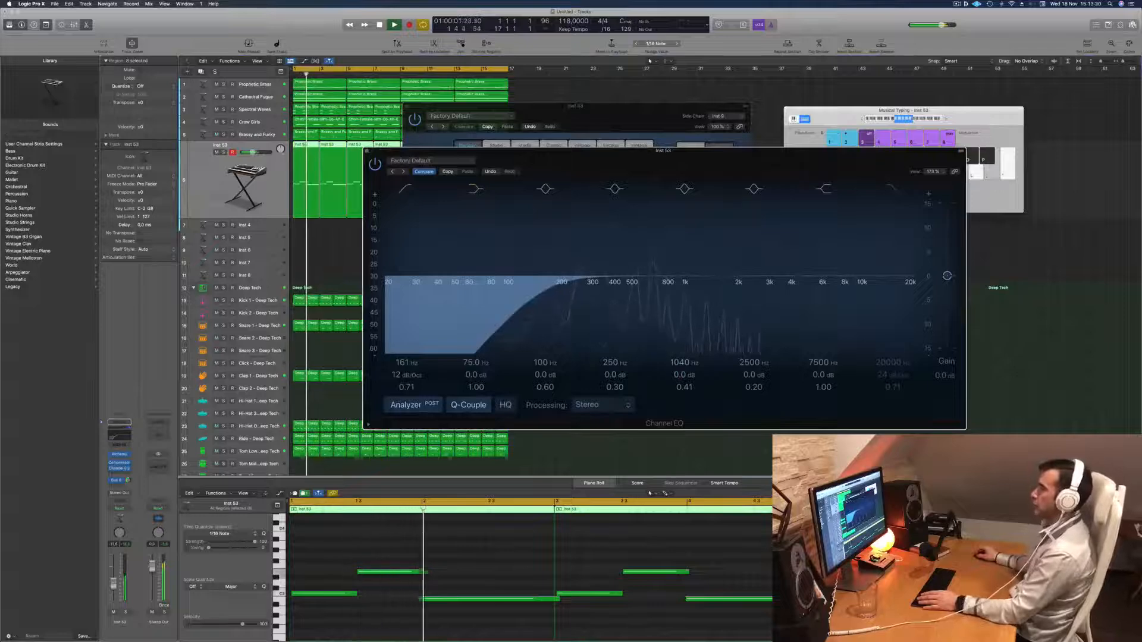
{"action": "left_click", "coordinate": [367, 151]}
{"action": "left_click", "coordinate": [392, 108]}
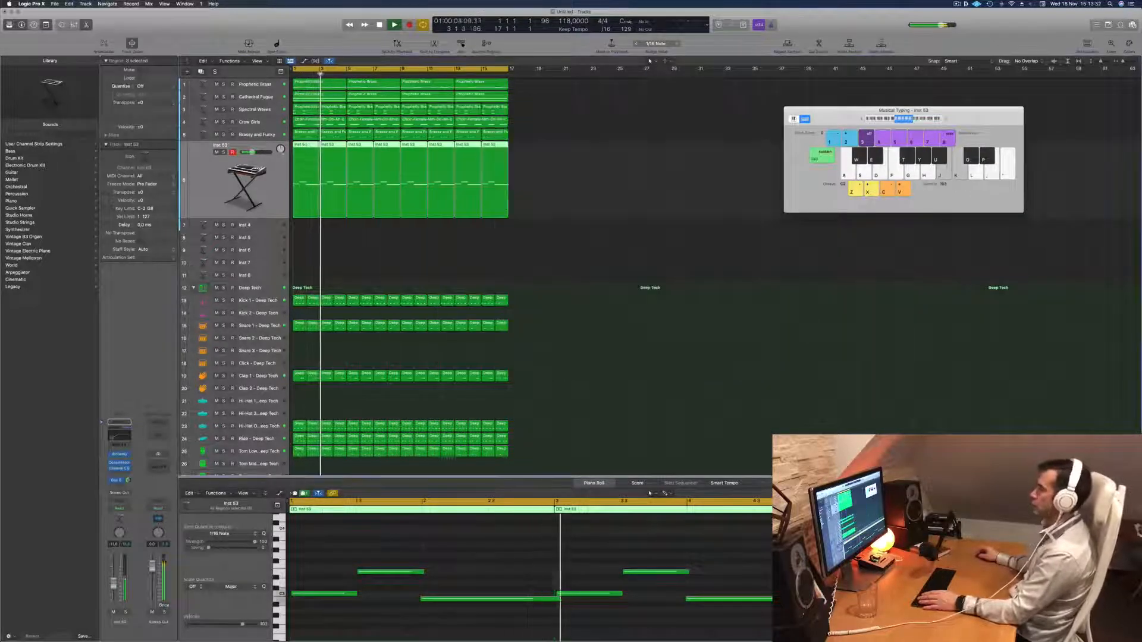
Select all regions and repeat the 16-bar section three times, extending the arrangement to bar 65.
{"action": "key", "text": "super+a"}
{"action": "key", "text": "super+r"}
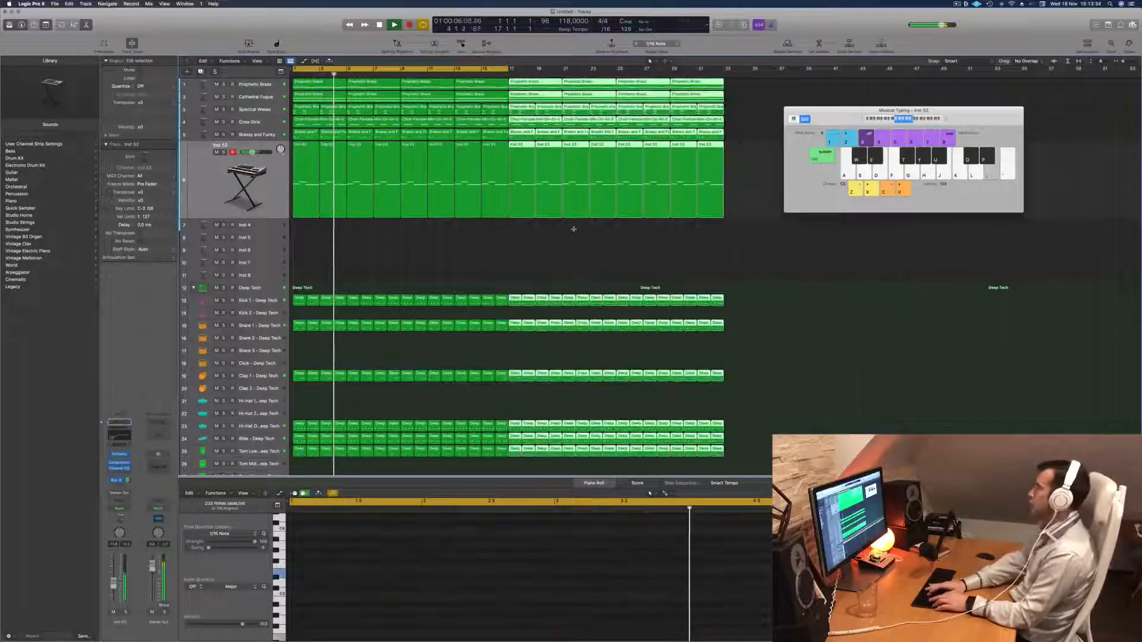
{"action": "key", "text": "super+r"}
{"action": "key", "text": "super+r"}
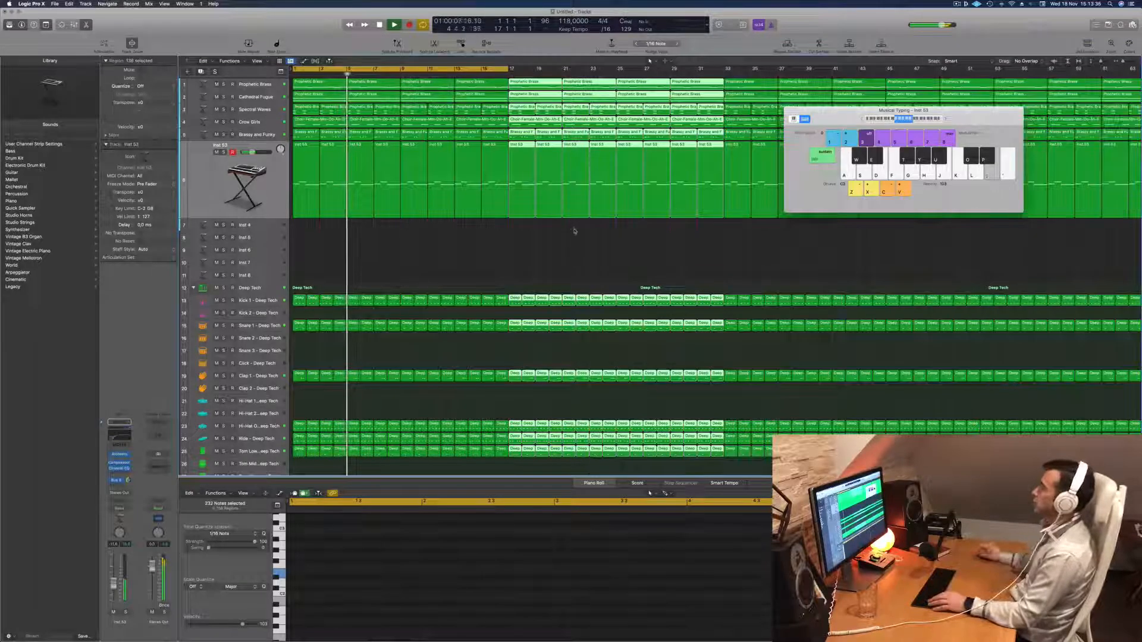
Show the secondary ruler, extend the cycle range over the whole arrangement to bar 65 and play it.
{"action": "scroll", "coordinate": [541, 289], "scroll_direction": "left", "scroll_amount": 5}
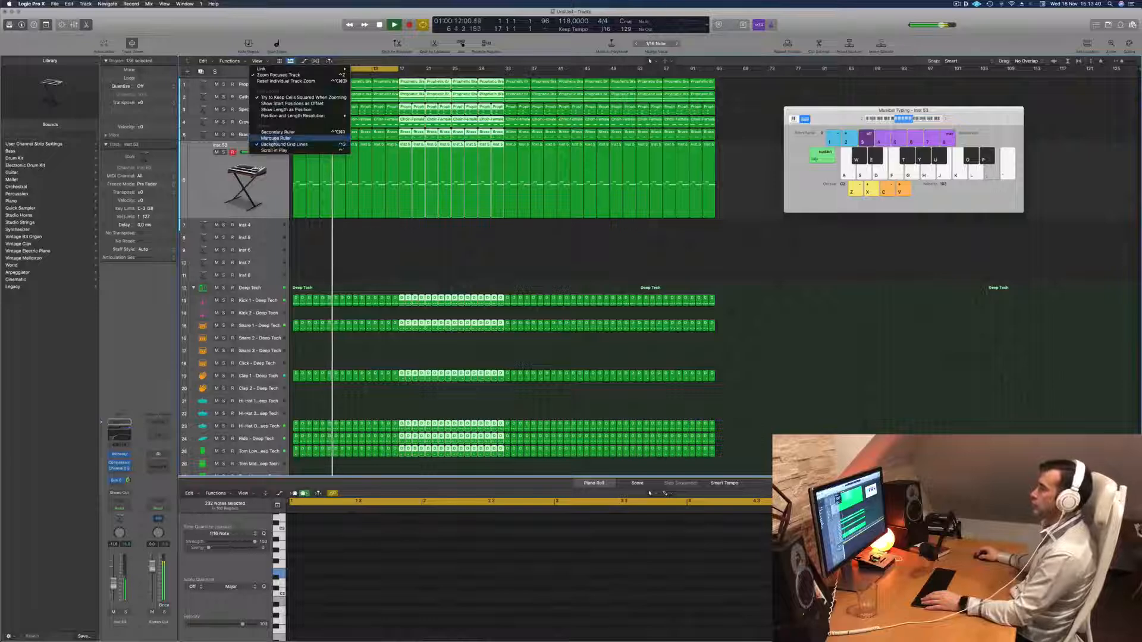
{"action": "left_click", "coordinate": [279, 132]}
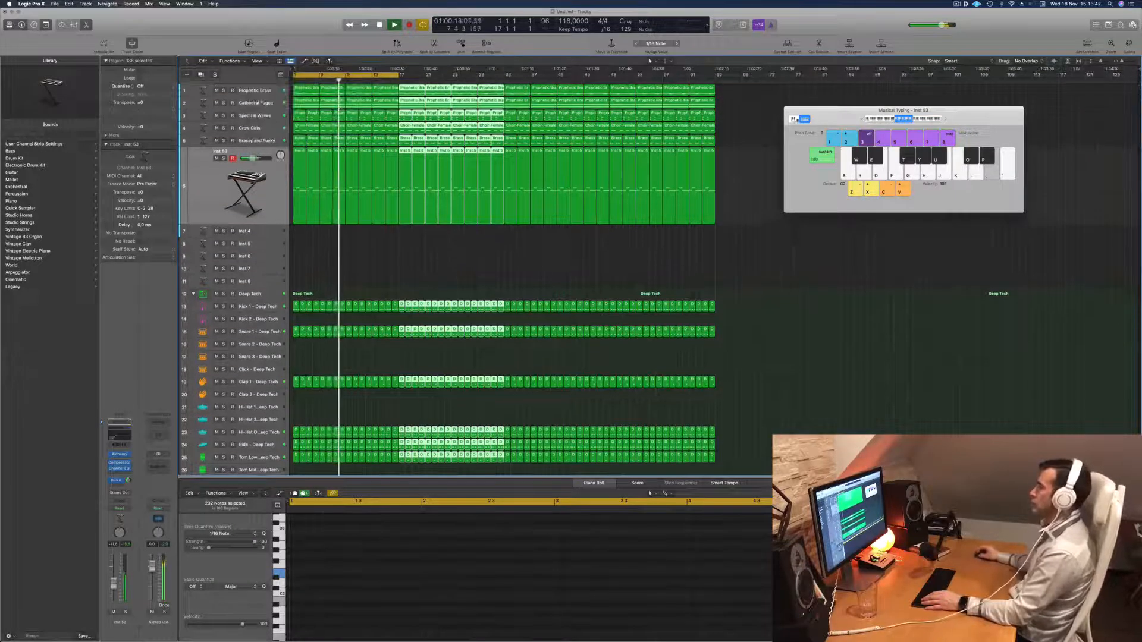
{"action": "left_click_drag", "start_coordinate": [399, 75], "coordinate": [716, 75]}
{"action": "key", "text": "space"}
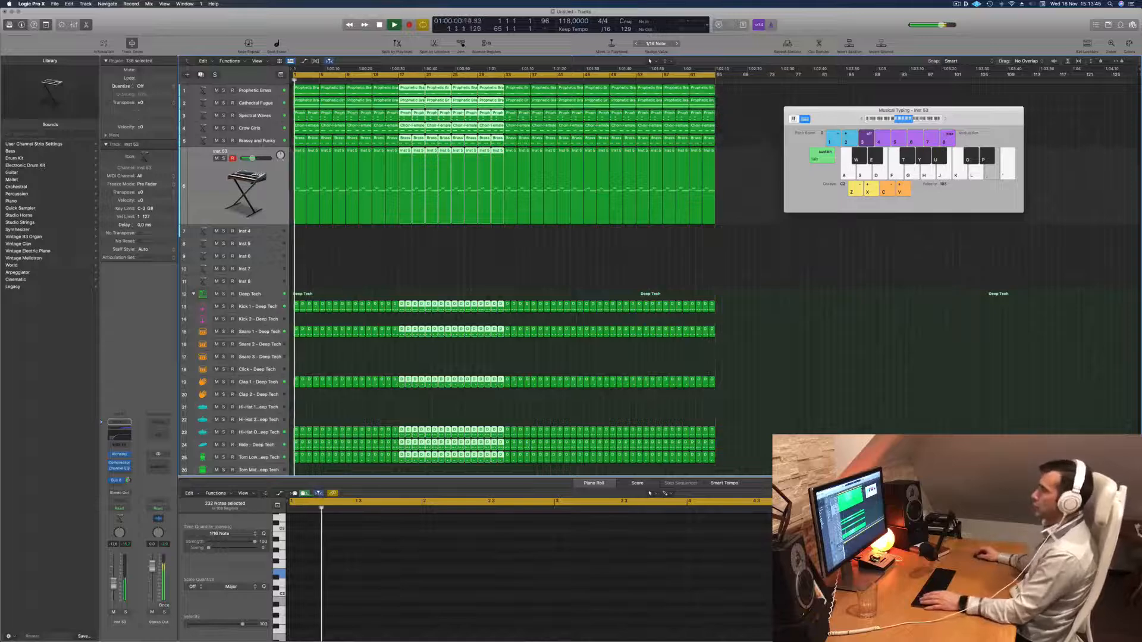
Mute Cathedral Fugue, Crow Girls and Brassy and Funky during playback, comparing the mix with Brassy and Funky on and off.
{"action": "left_click", "coordinate": [235, 141]}
{"action": "left_click", "coordinate": [217, 146]}
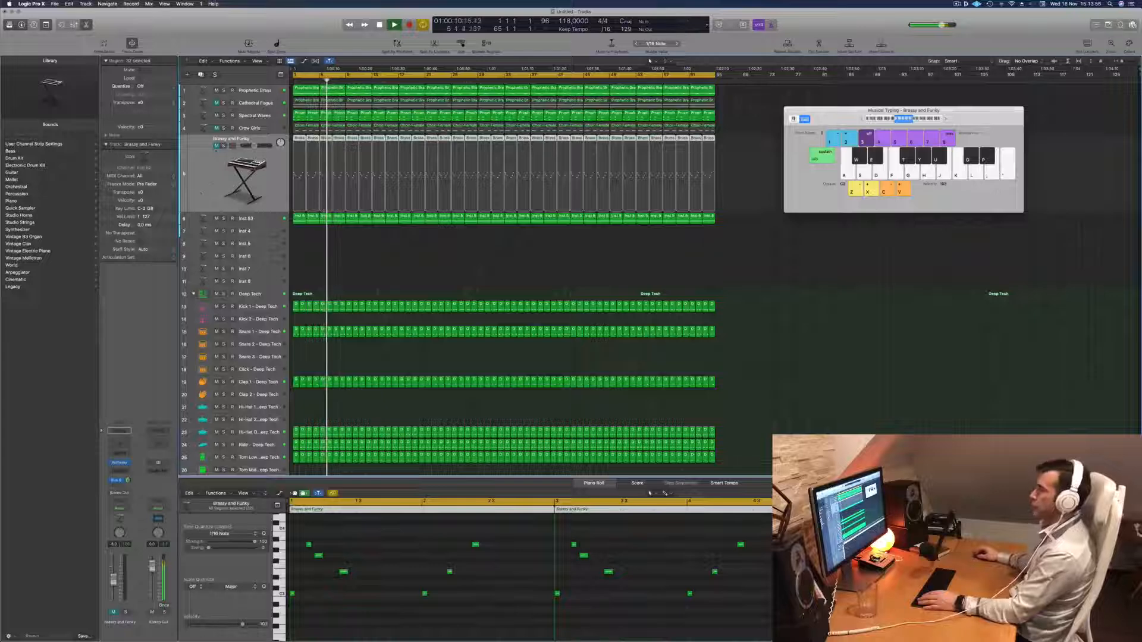
{"action": "left_click", "coordinate": [216, 146]}
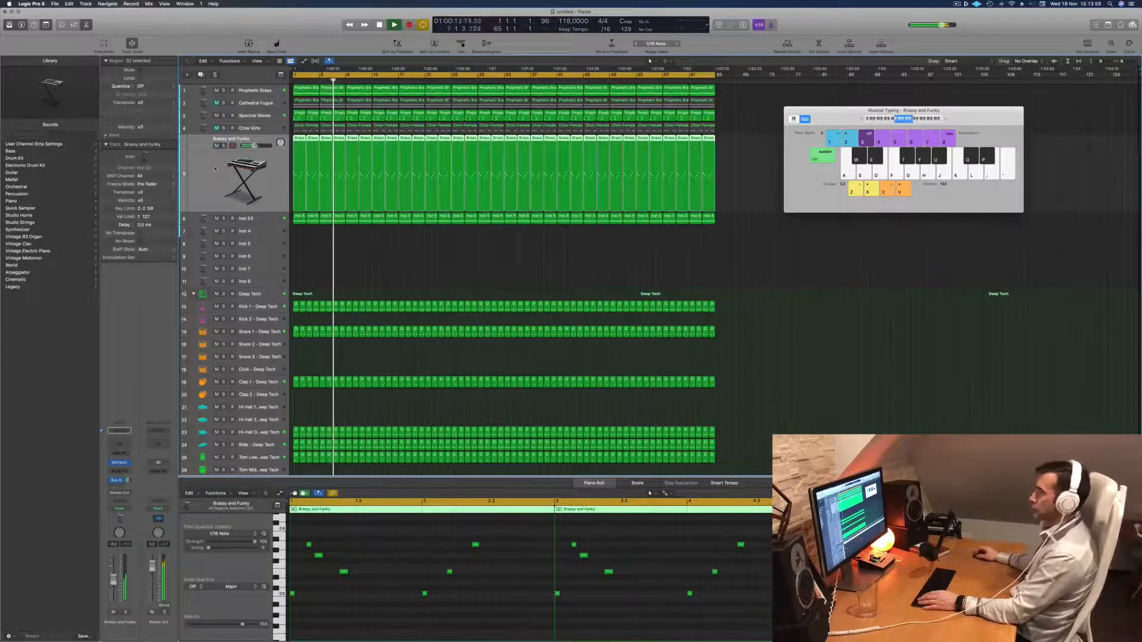
{"action": "left_click", "coordinate": [216, 146]}
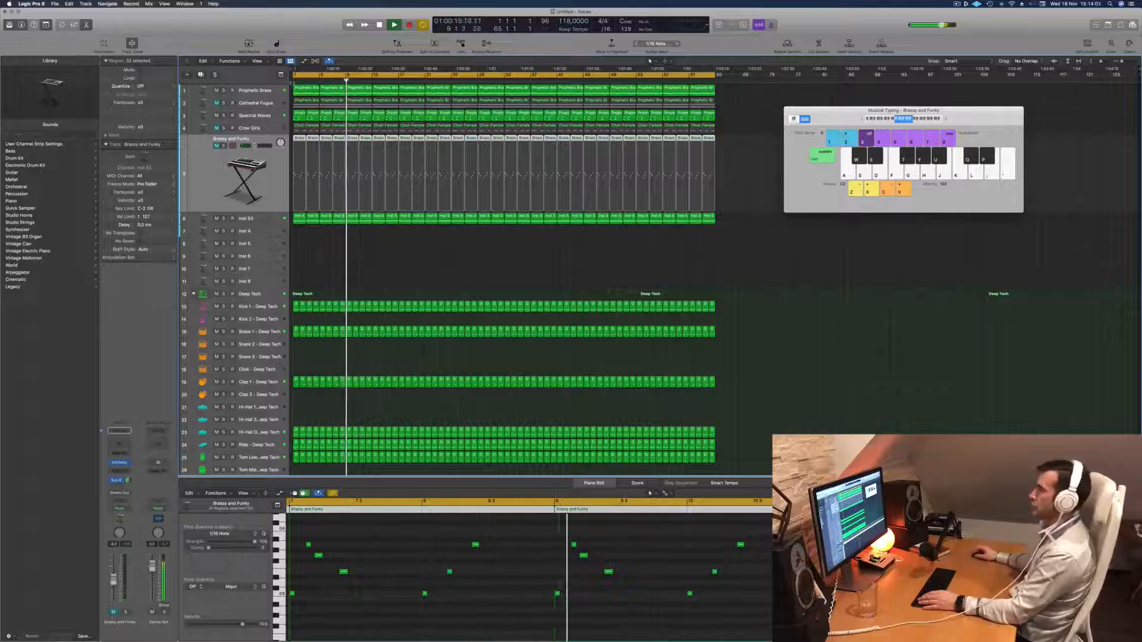
Compare Prophetic Brass with and without its 202 Hz high cut in the Channel EQ and close the EQ window.
{"action": "left_click", "coordinate": [246, 90]}
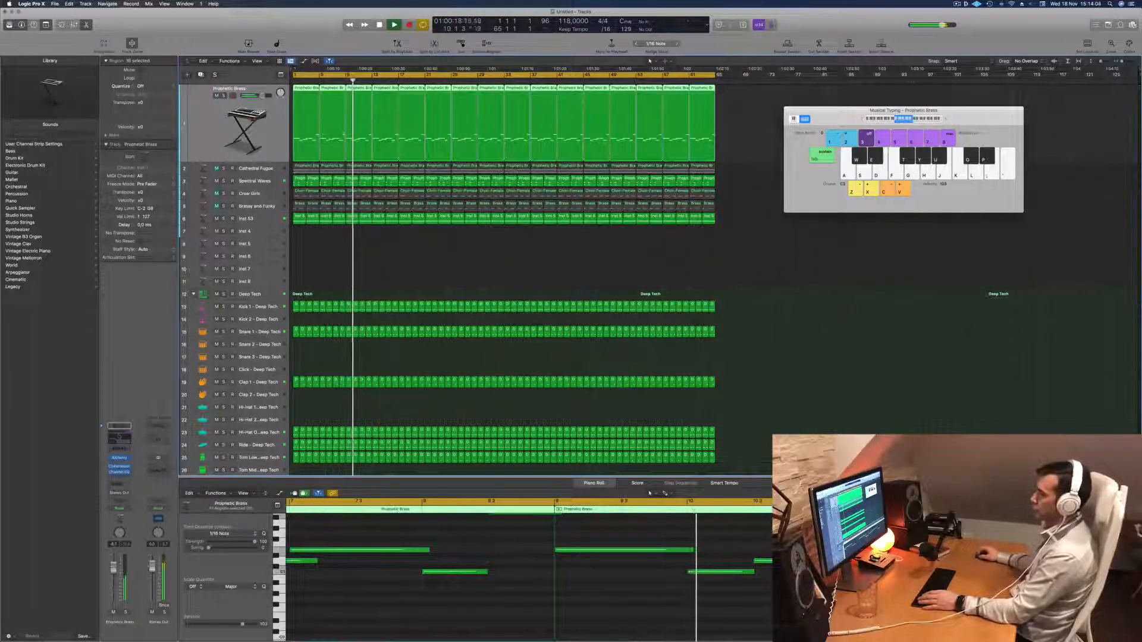
{"action": "left_click", "coordinate": [126, 440]}
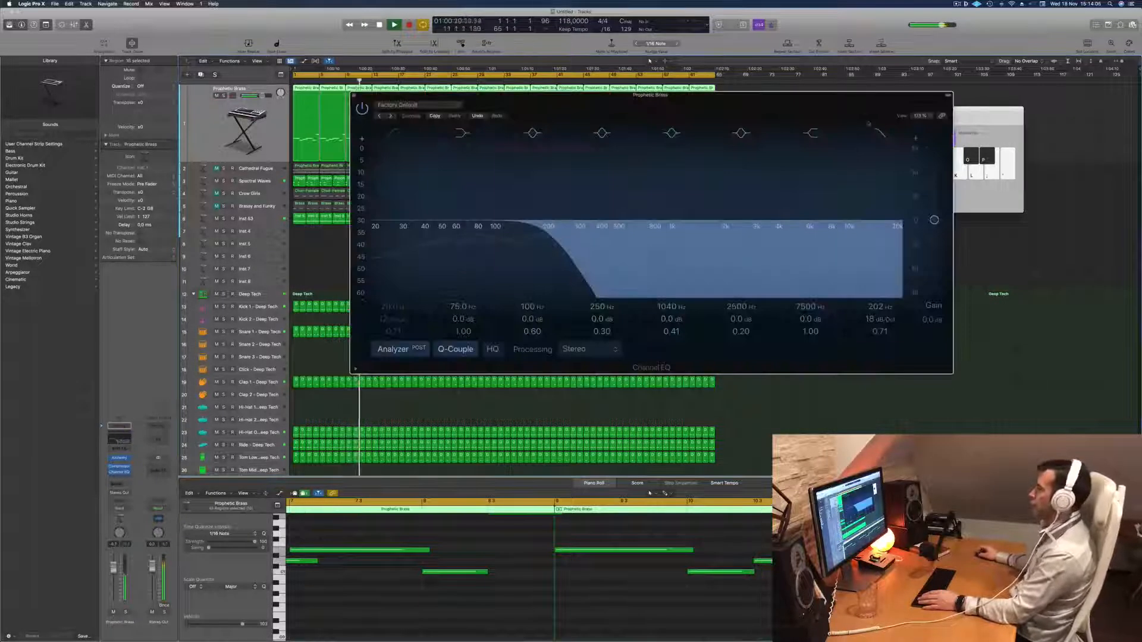
{"action": "left_click", "coordinate": [881, 133]}
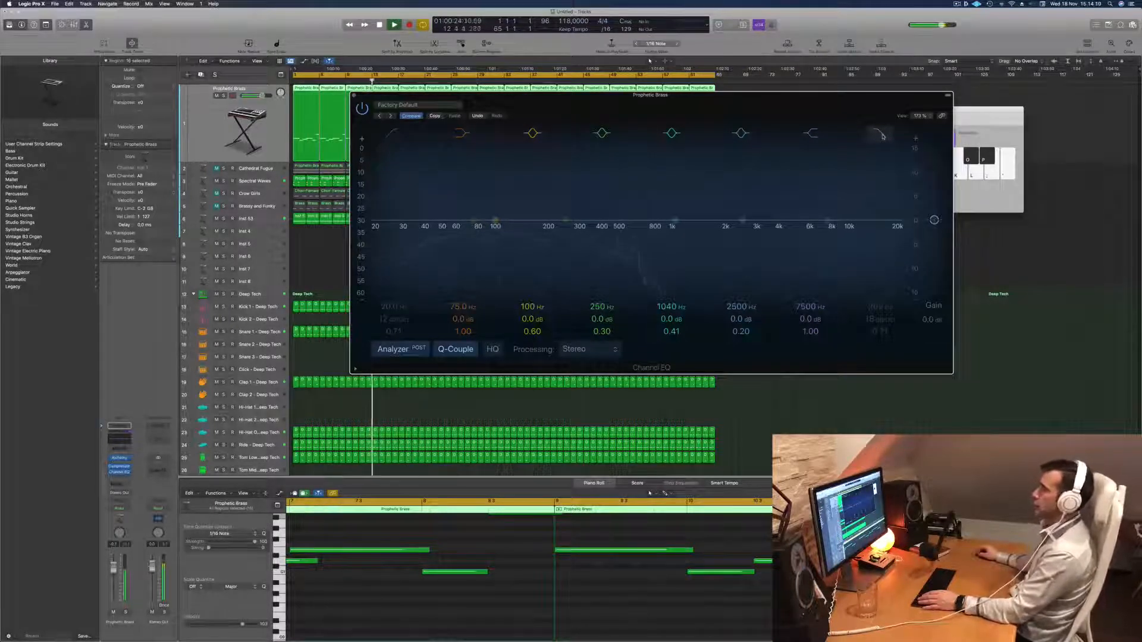
{"action": "left_click", "coordinate": [882, 134]}
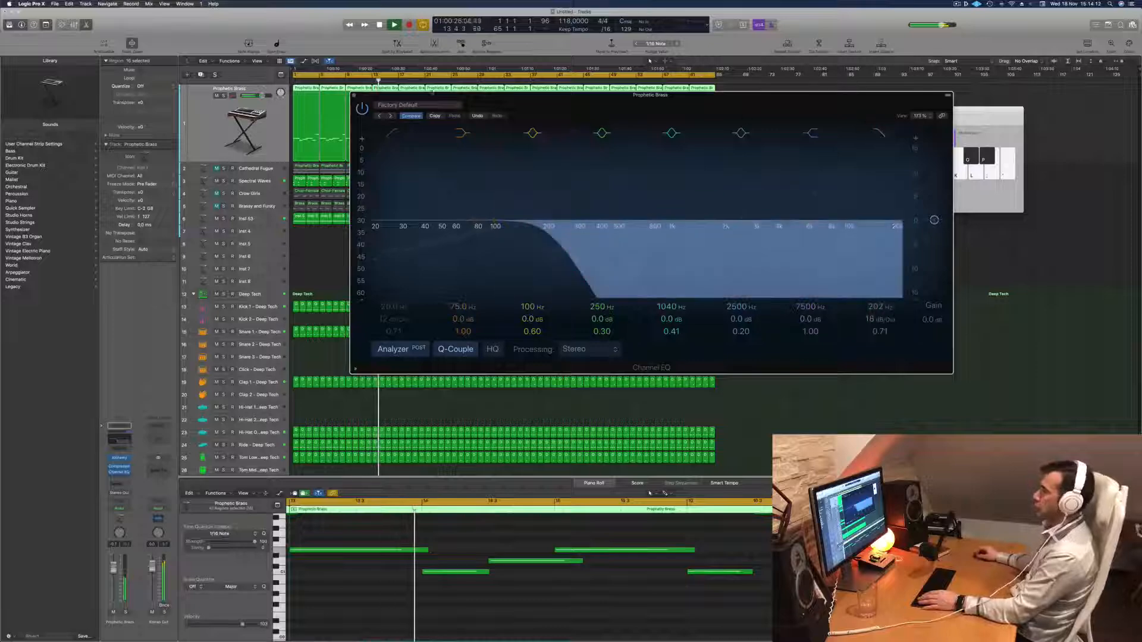
{"action": "left_click", "coordinate": [354, 95]}
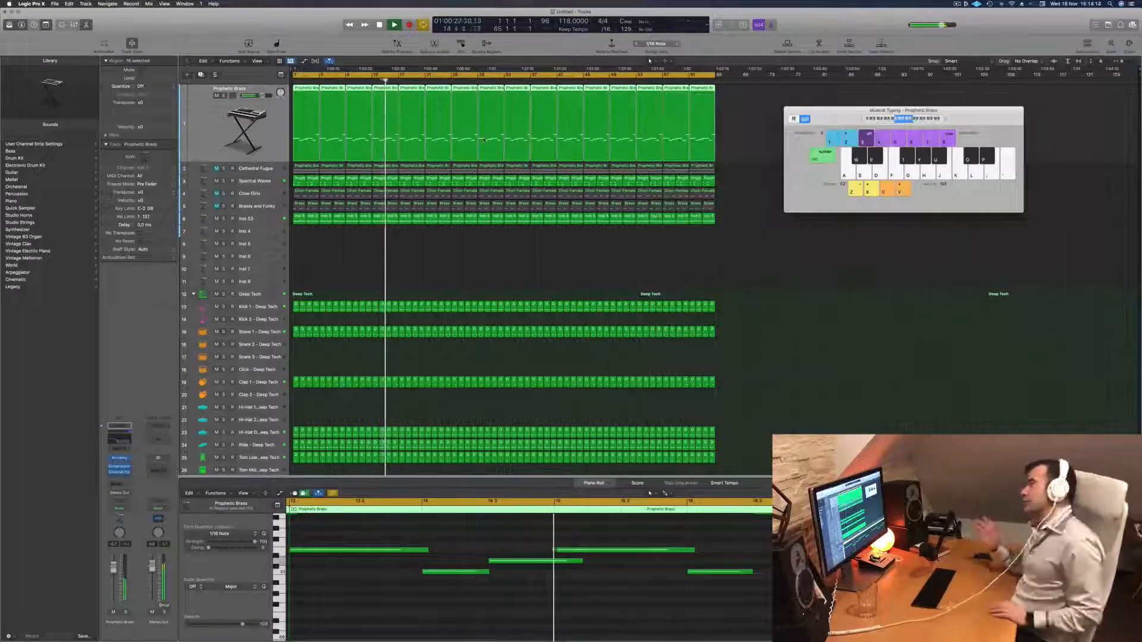